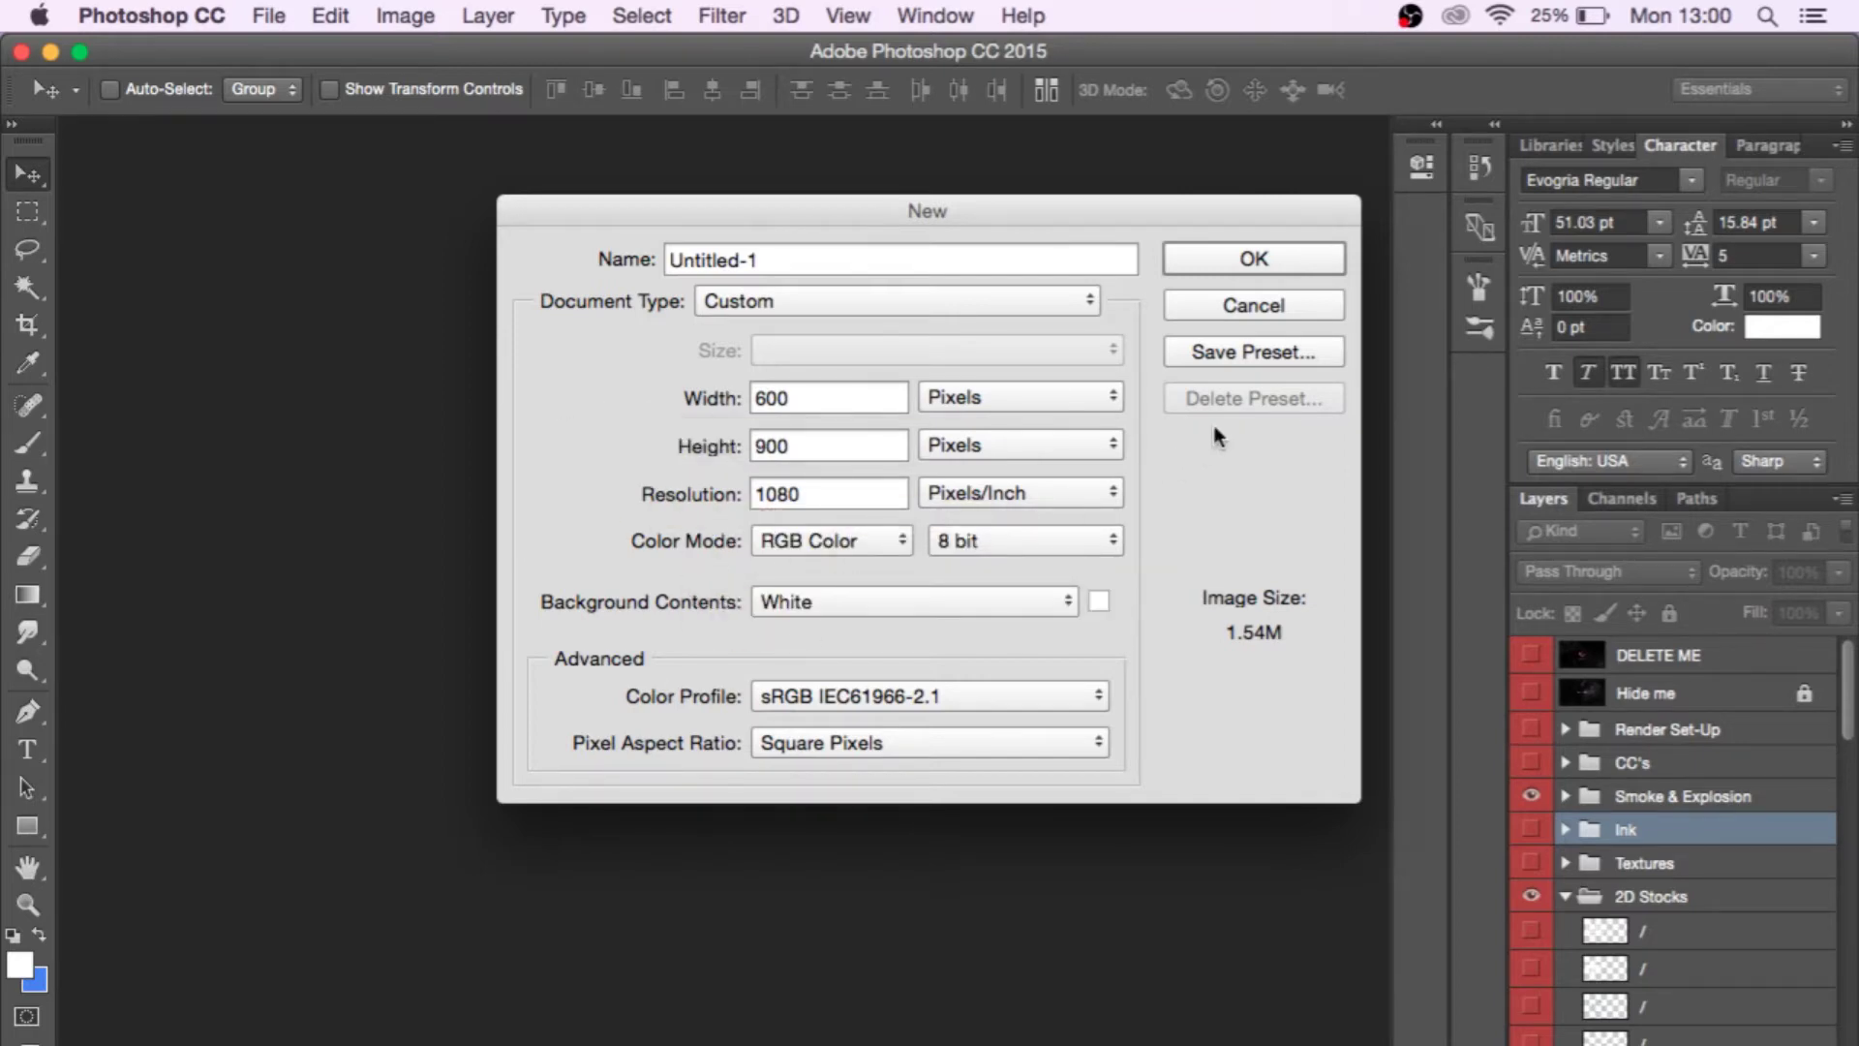
Confirm the blank Untitled-1 canvas, then bring up Chrome on the Google start page.
{"action": "left_click", "coordinate": [1231, 267]}
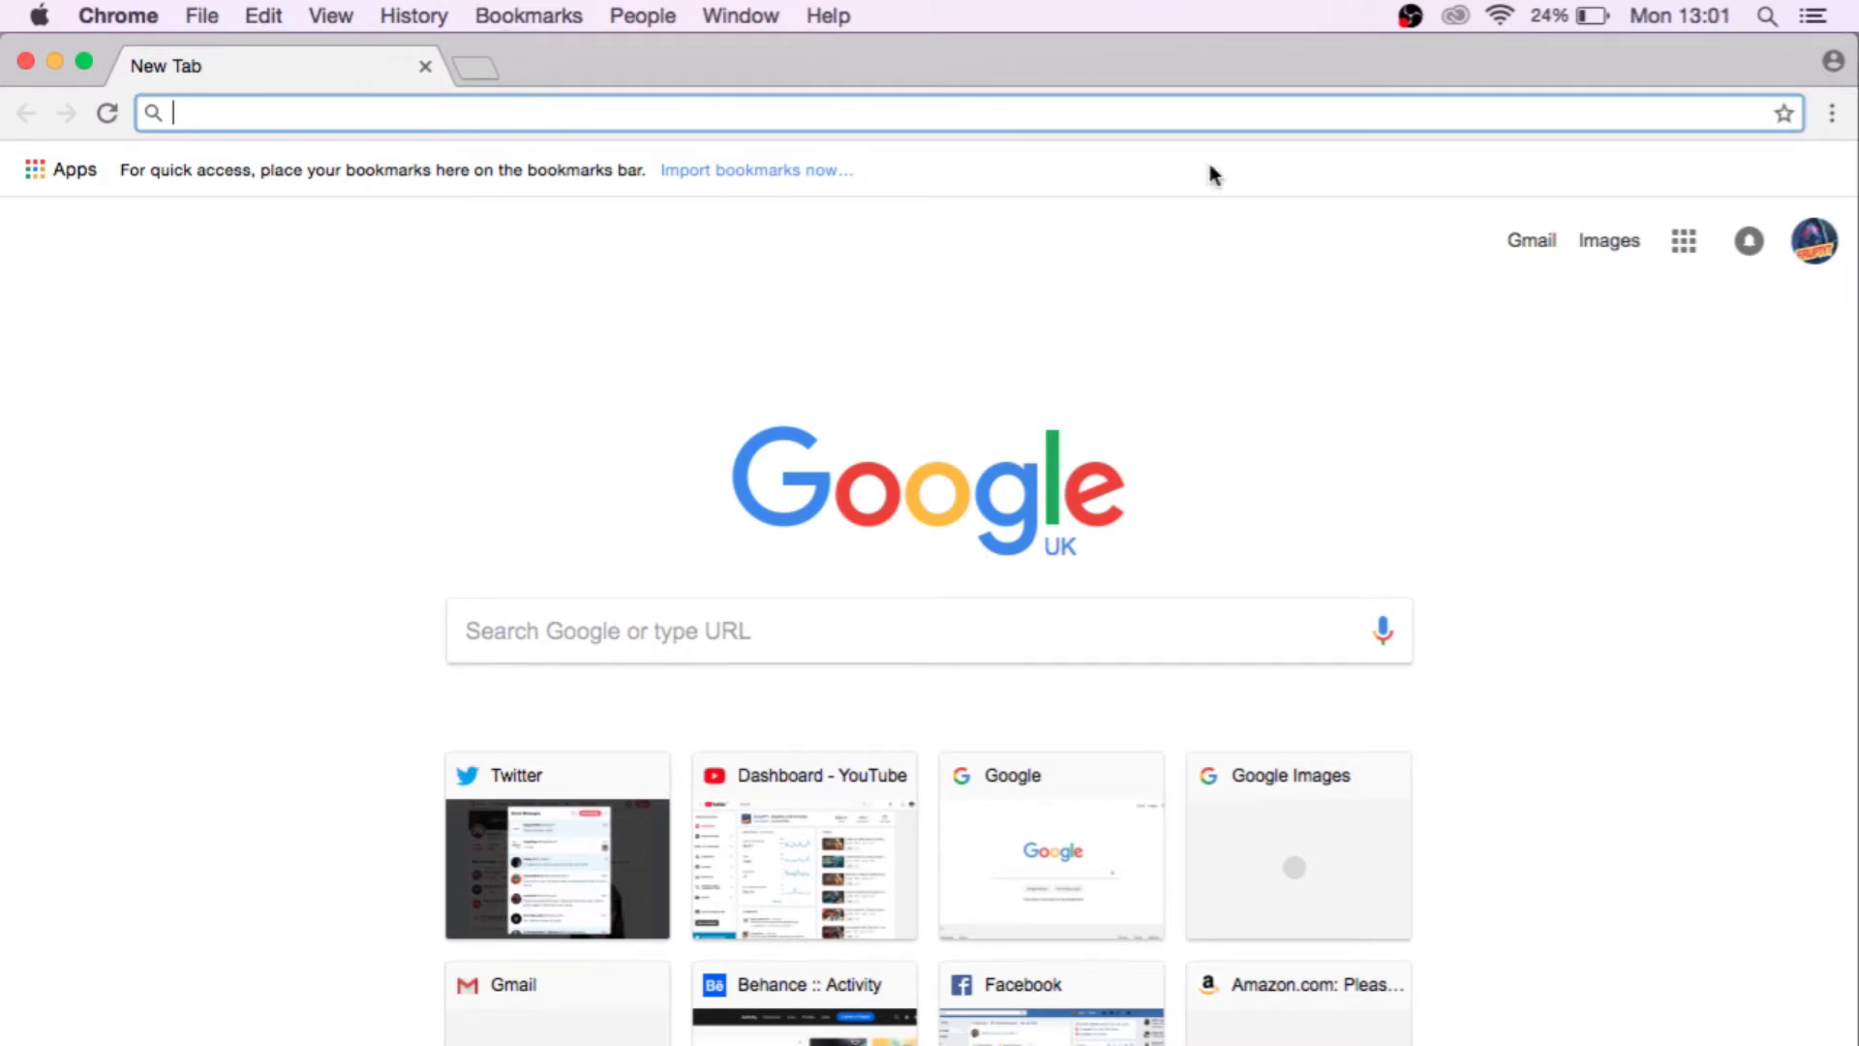
Search Google Images for 'apple gfuel'.
{"action": "left_click", "coordinate": [1589, 260]}
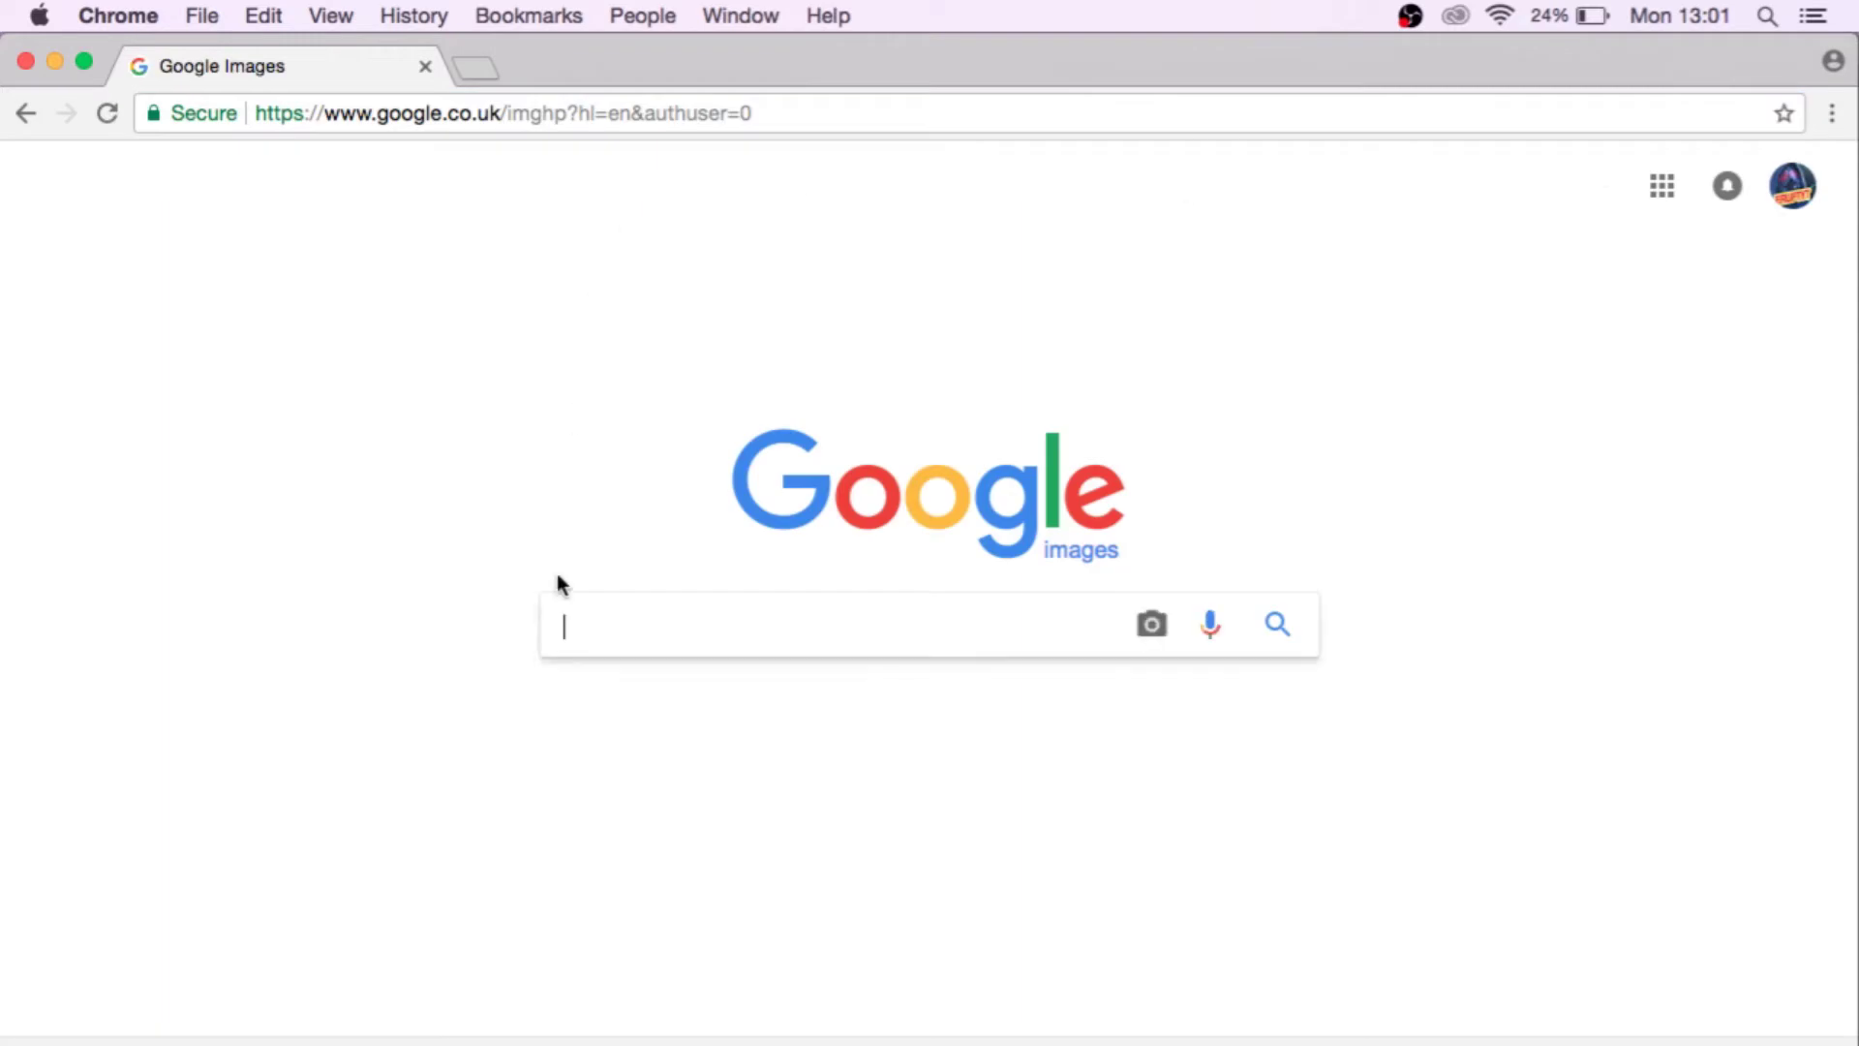
{"action": "type", "text": "apple gfuel"}
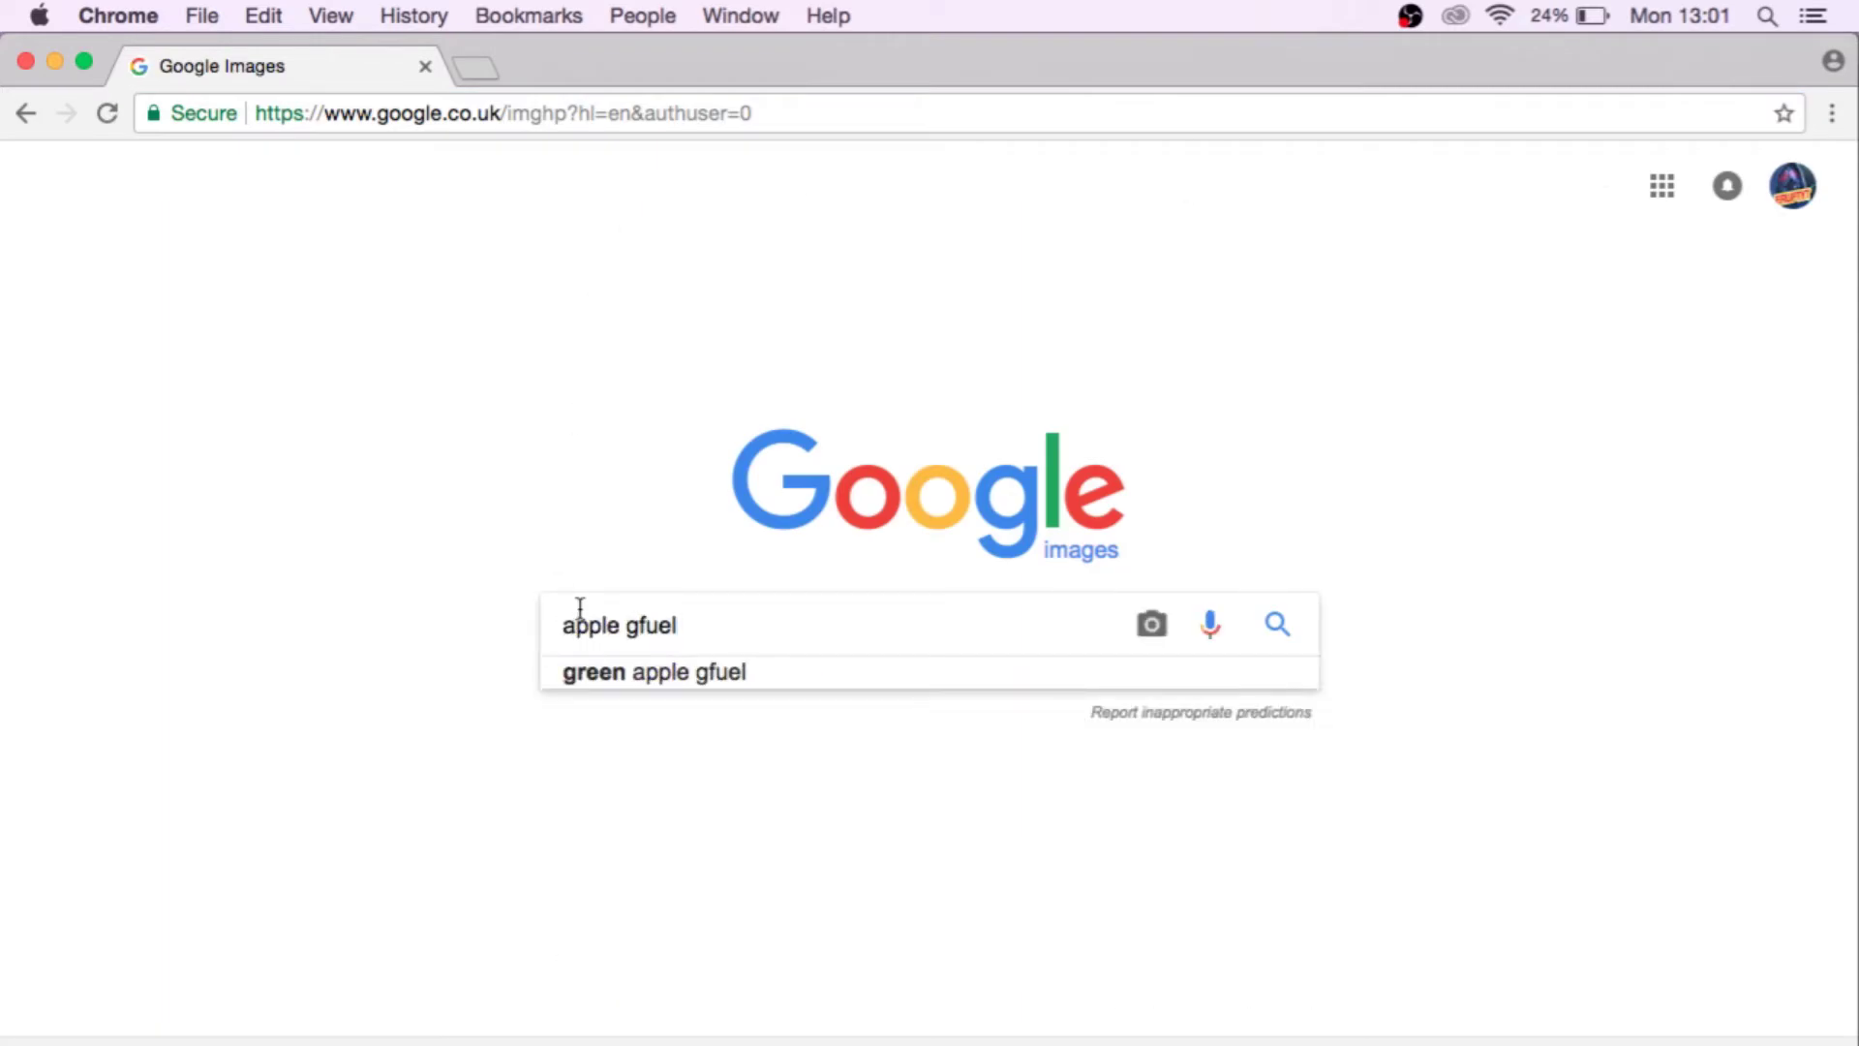
{"action": "key", "text": "Return"}
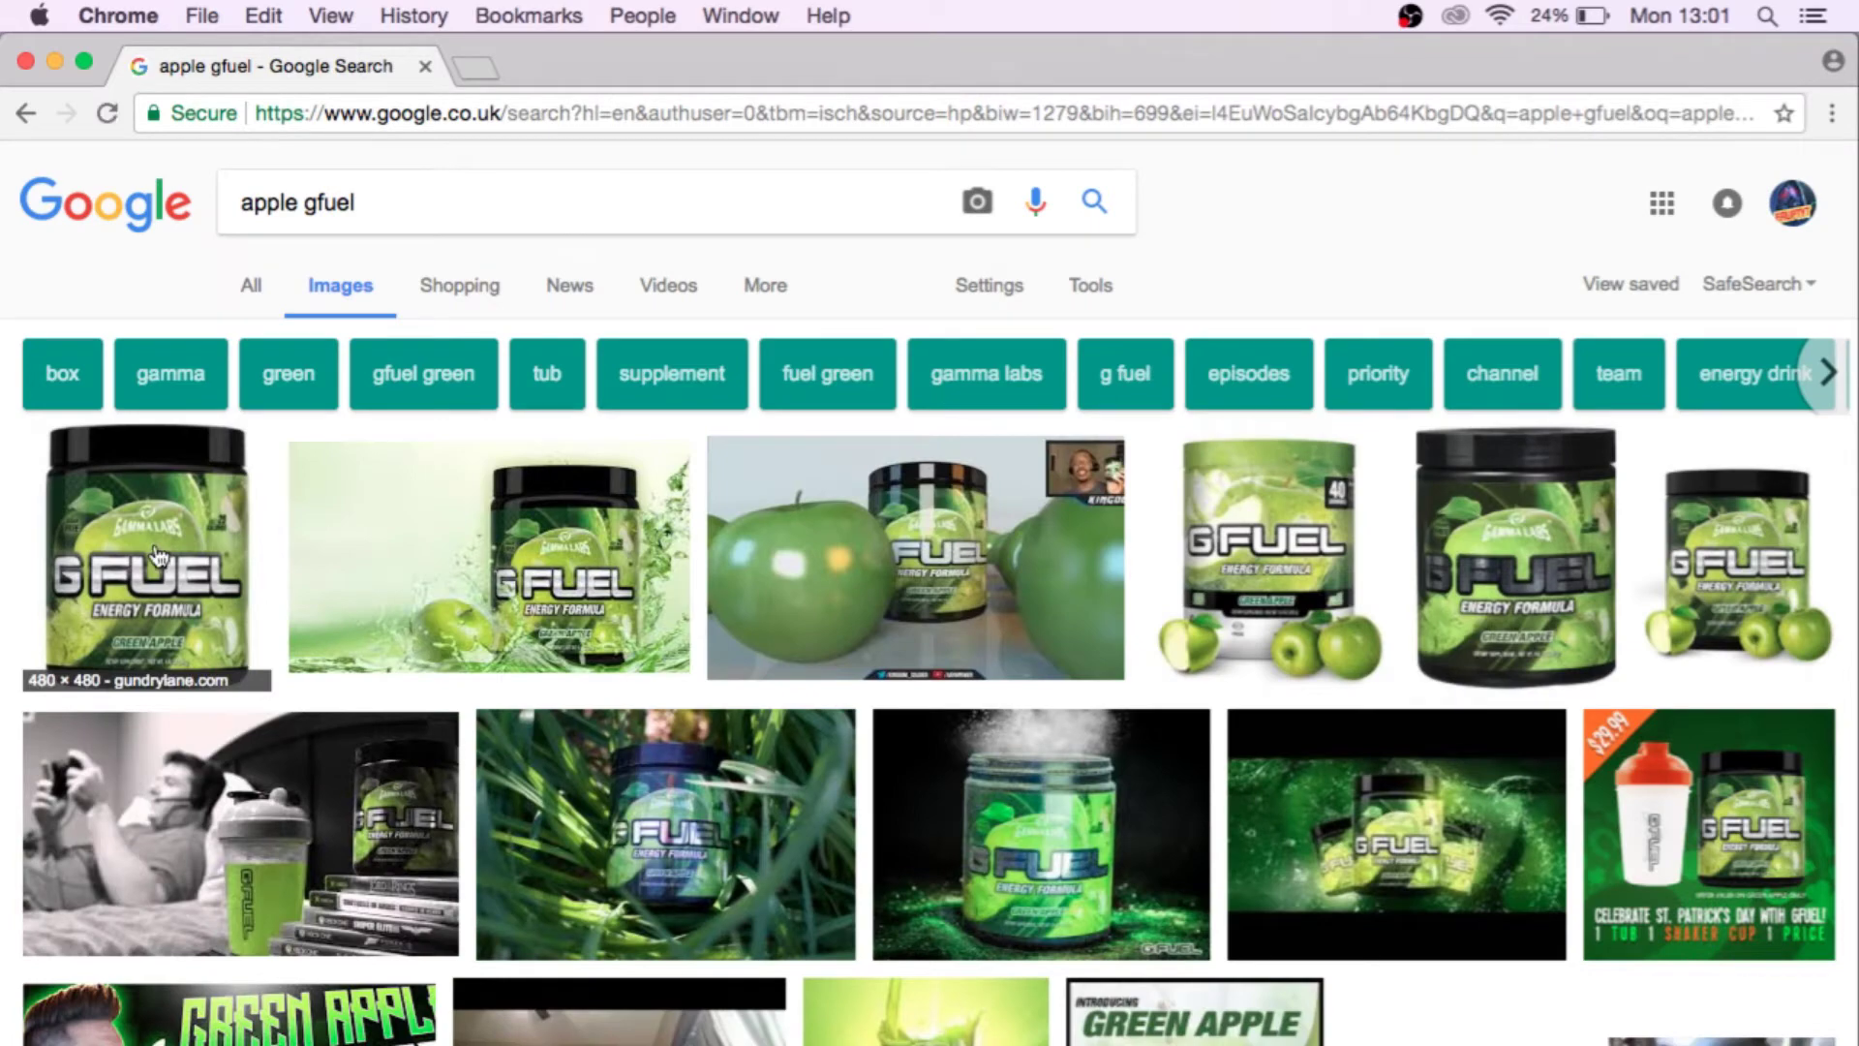
Browse the G Fuel tub previews, then return to the first result.
{"action": "left_click", "coordinate": [160, 556]}
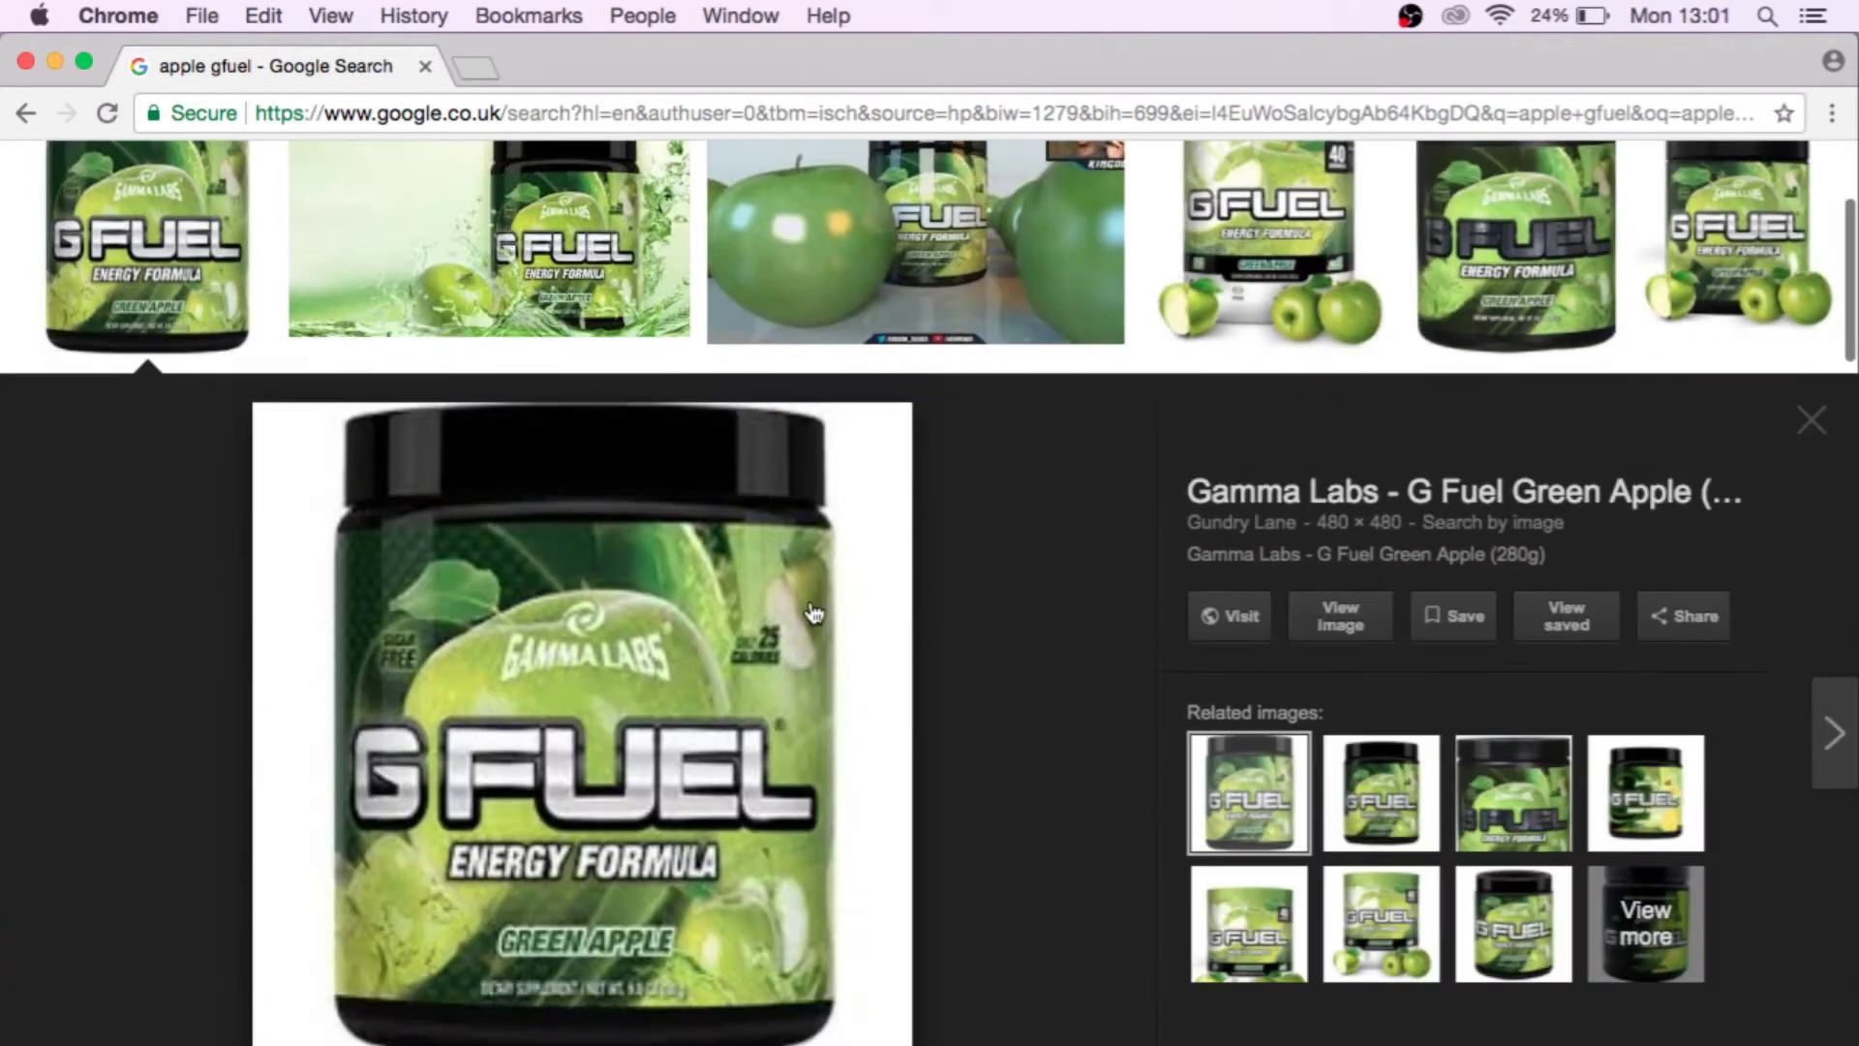
{"action": "scroll", "coordinate": [1033, 689], "scroll_direction": "up", "scroll_amount": 3}
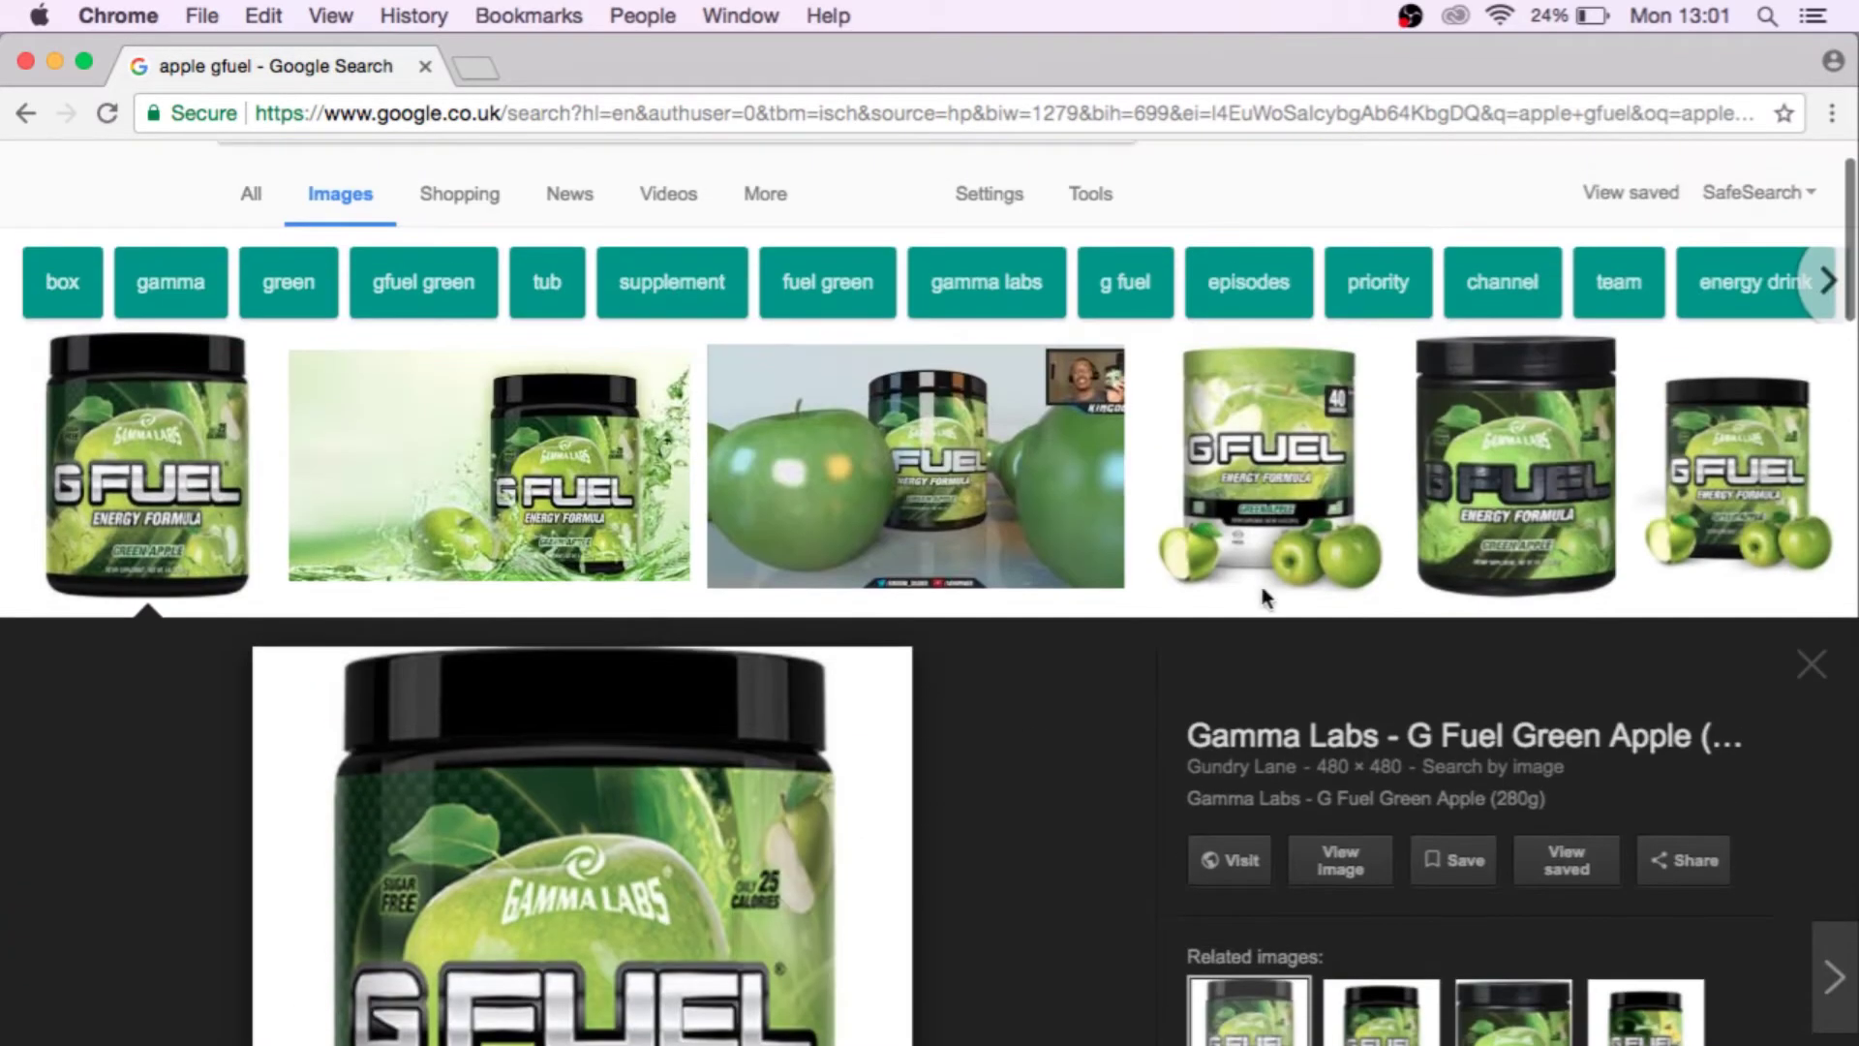
{"action": "left_click", "coordinate": [1268, 426]}
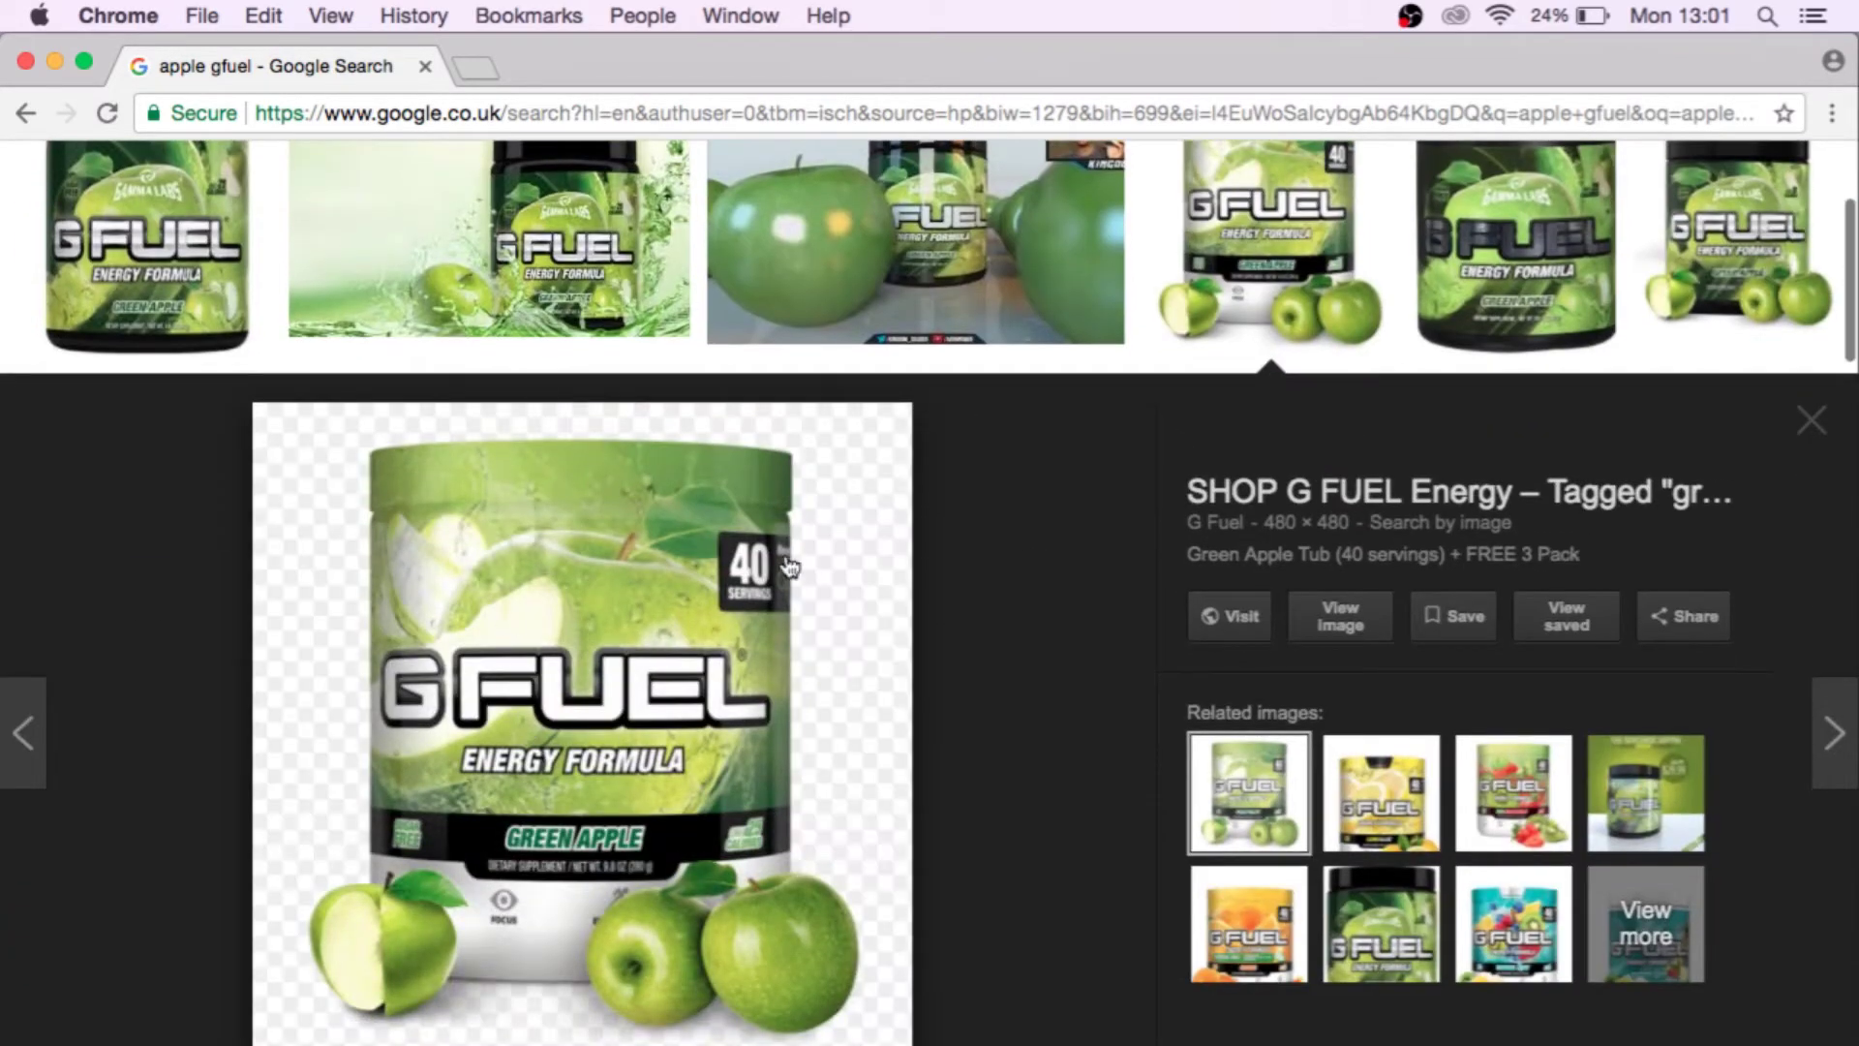
{"action": "left_click", "coordinate": [1618, 809]}
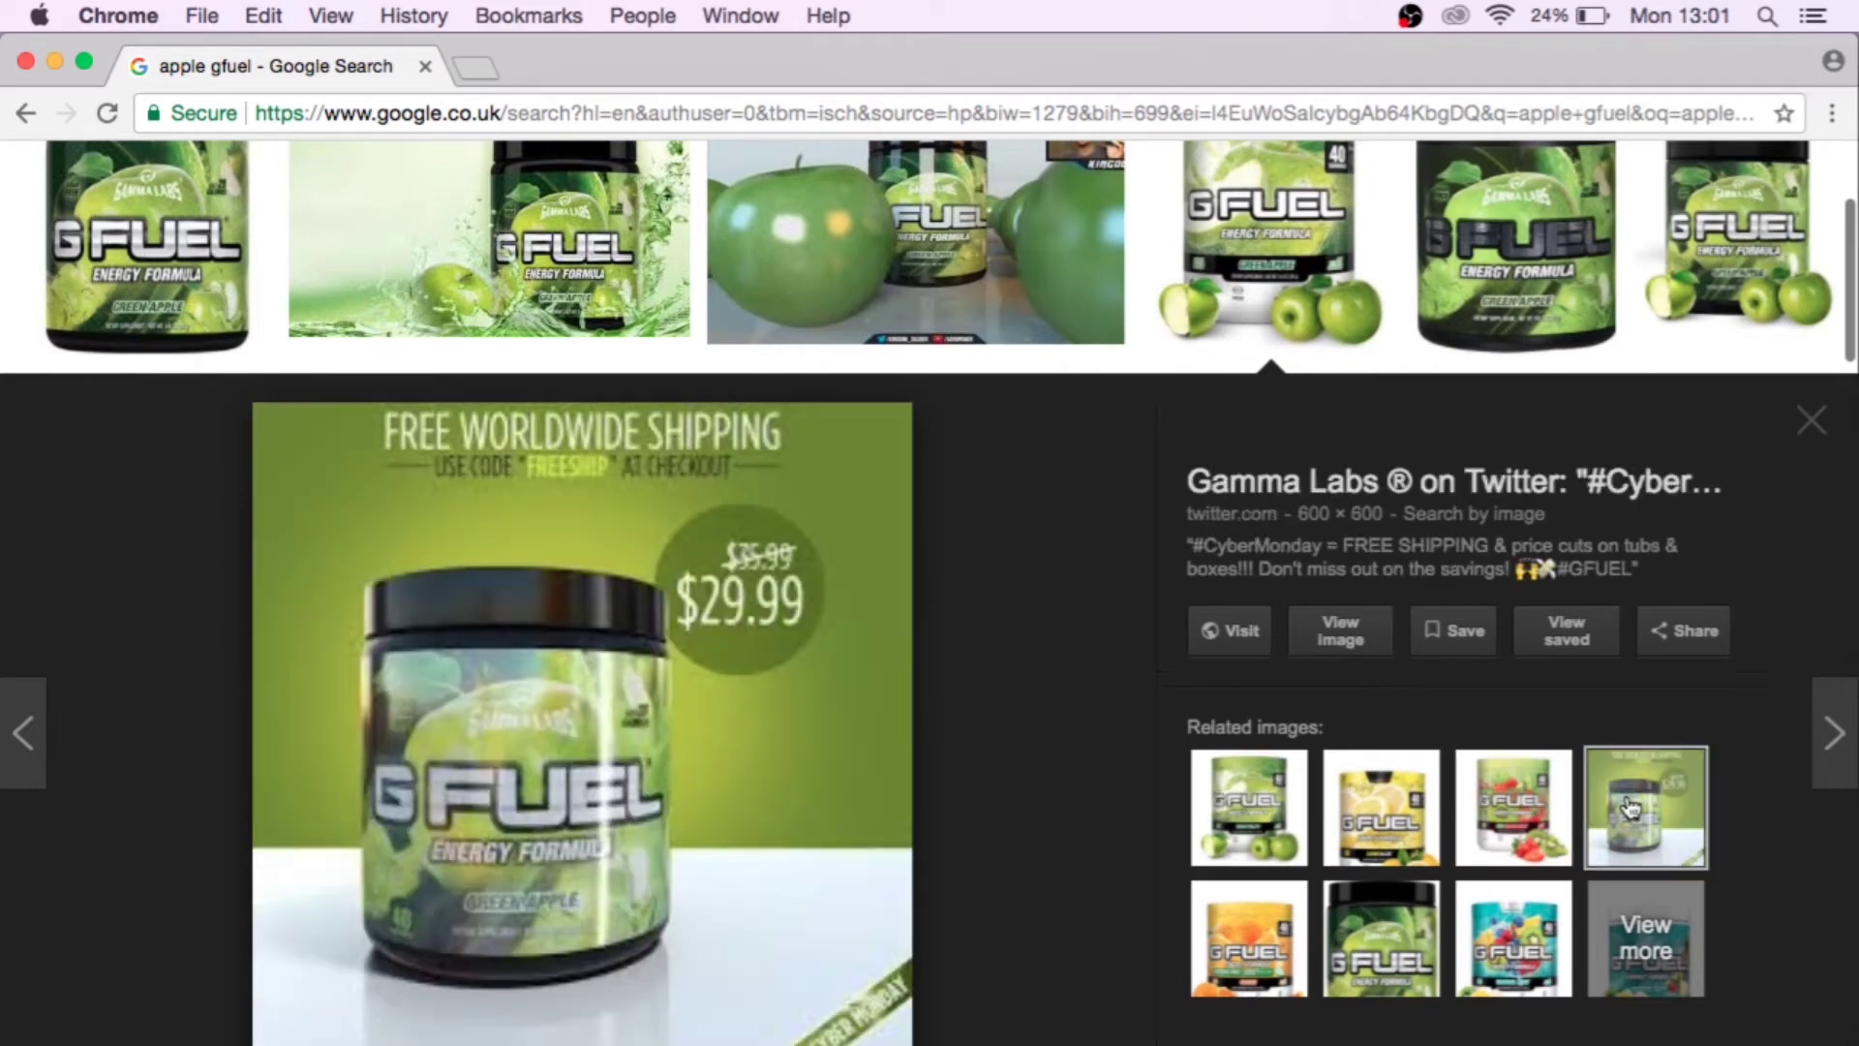
{"action": "left_click", "coordinate": [1363, 954]}
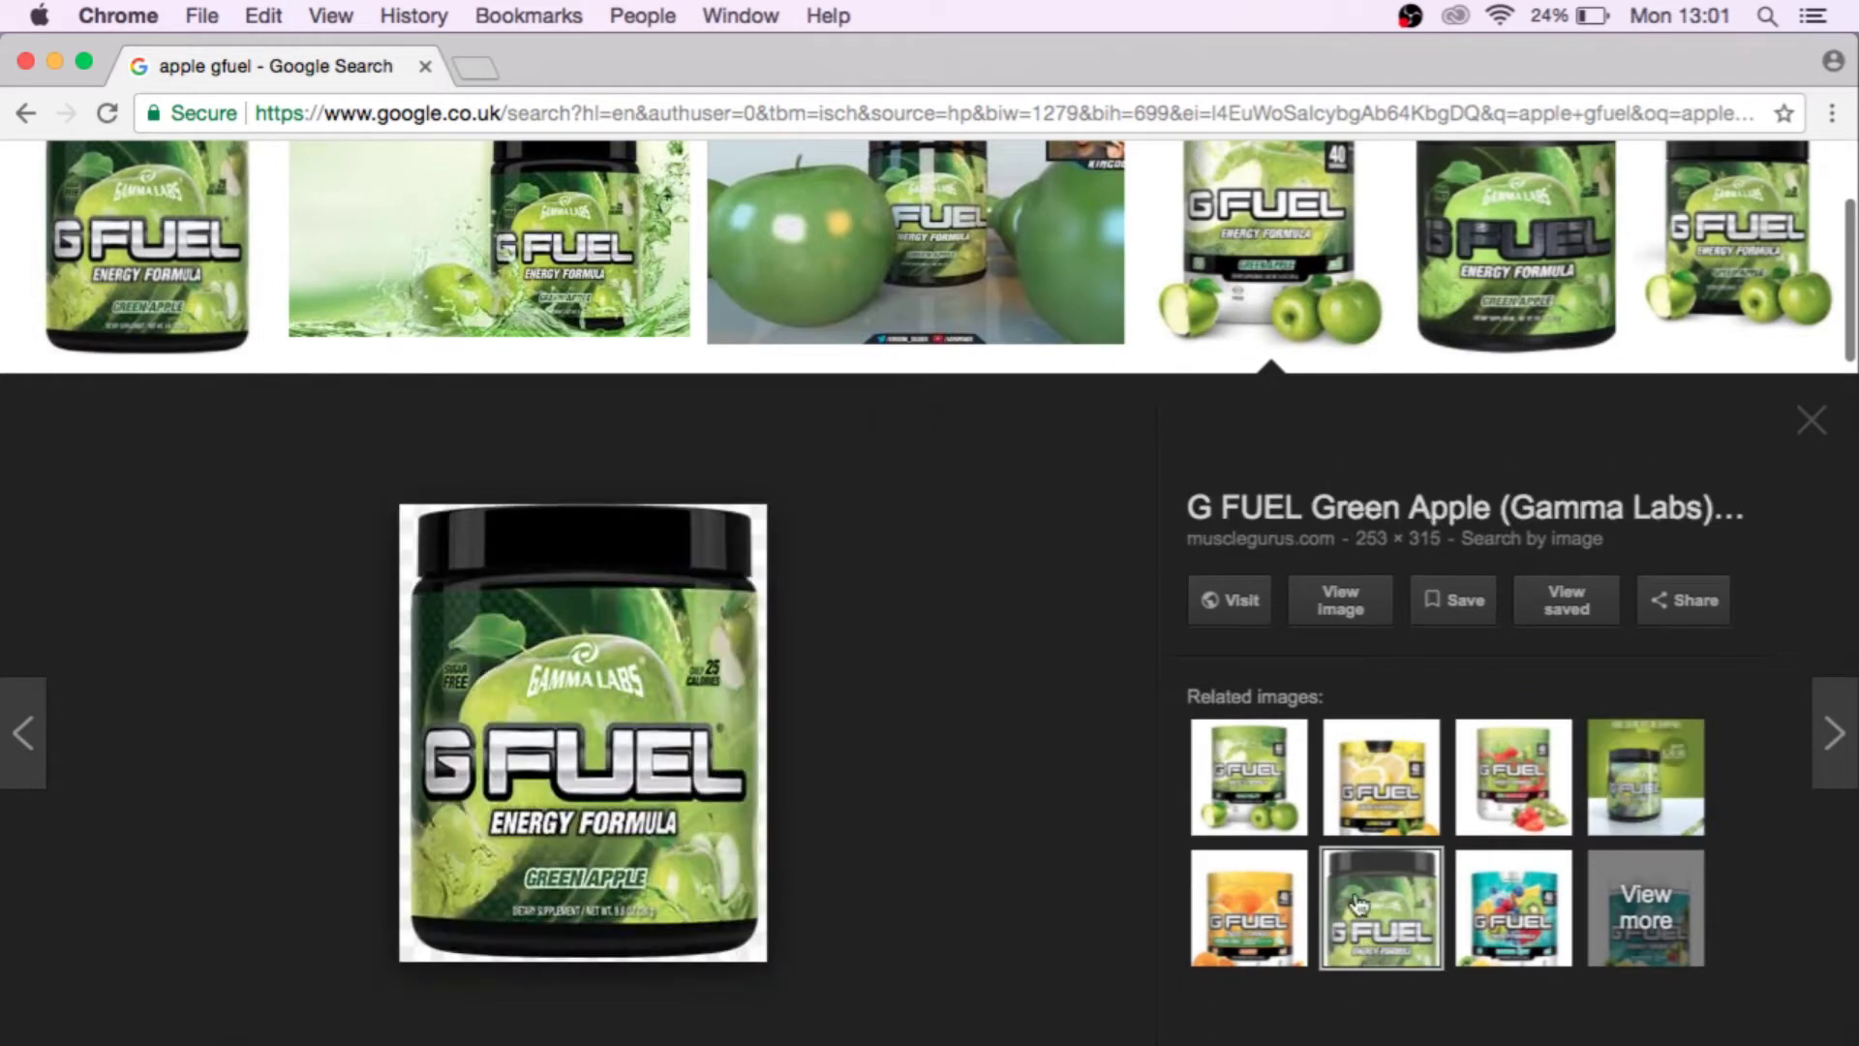
{"action": "left_click", "coordinate": [1258, 755]}
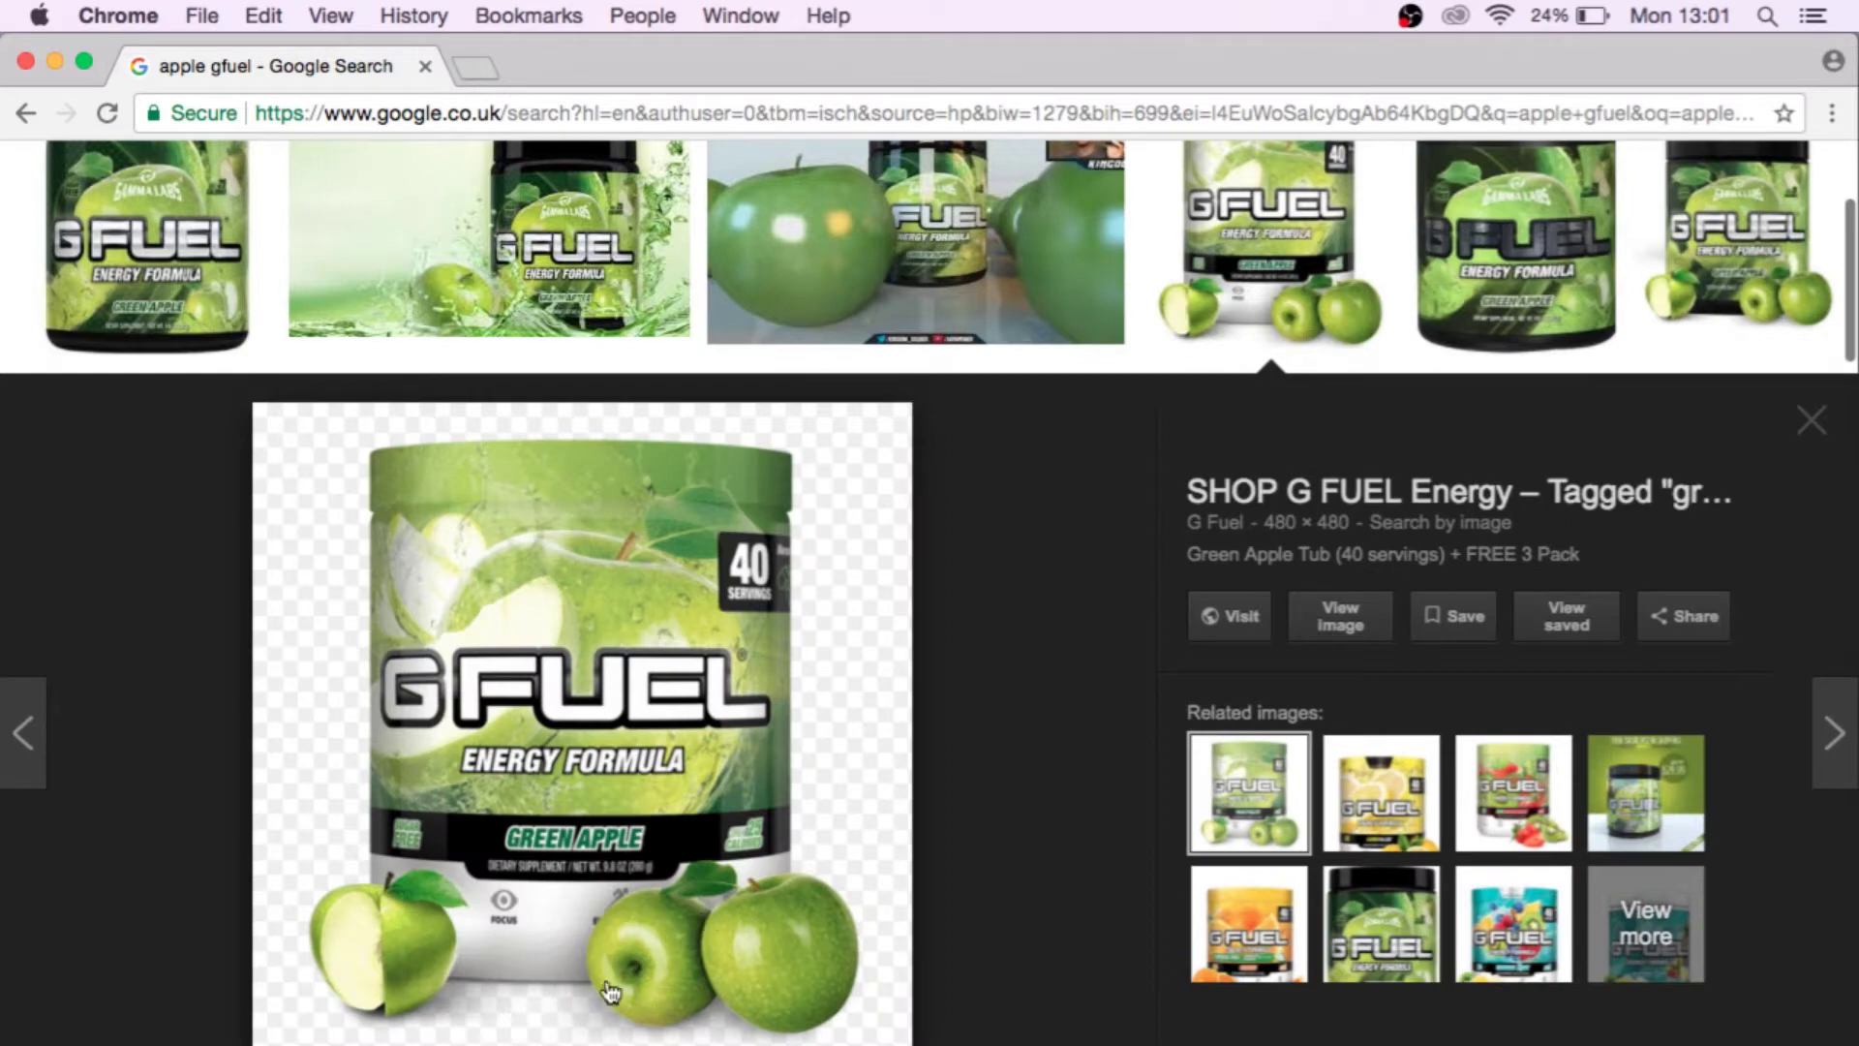
{"action": "scroll", "coordinate": [916, 649], "scroll_direction": "down", "scroll_amount": 5}
{"action": "scroll", "coordinate": [885, 661], "scroll_direction": "up", "scroll_amount": 8}
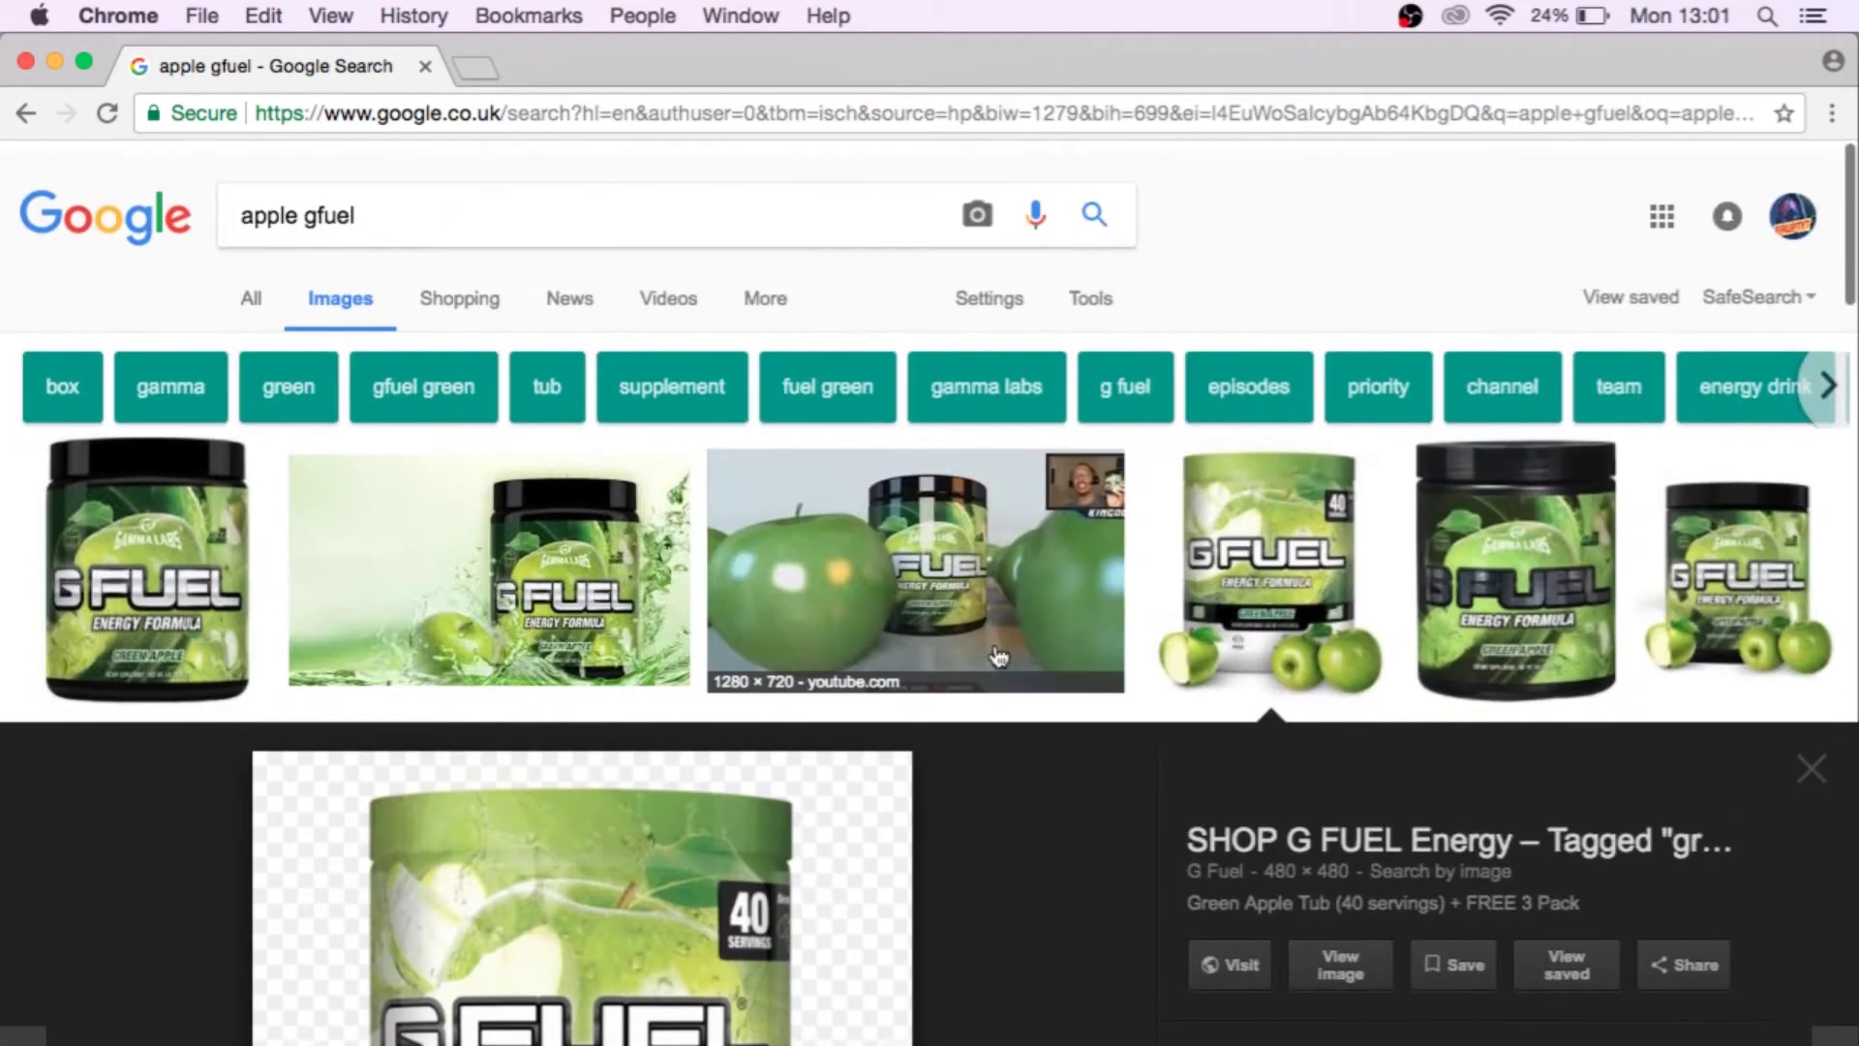
{"action": "left_click", "coordinate": [207, 540]}
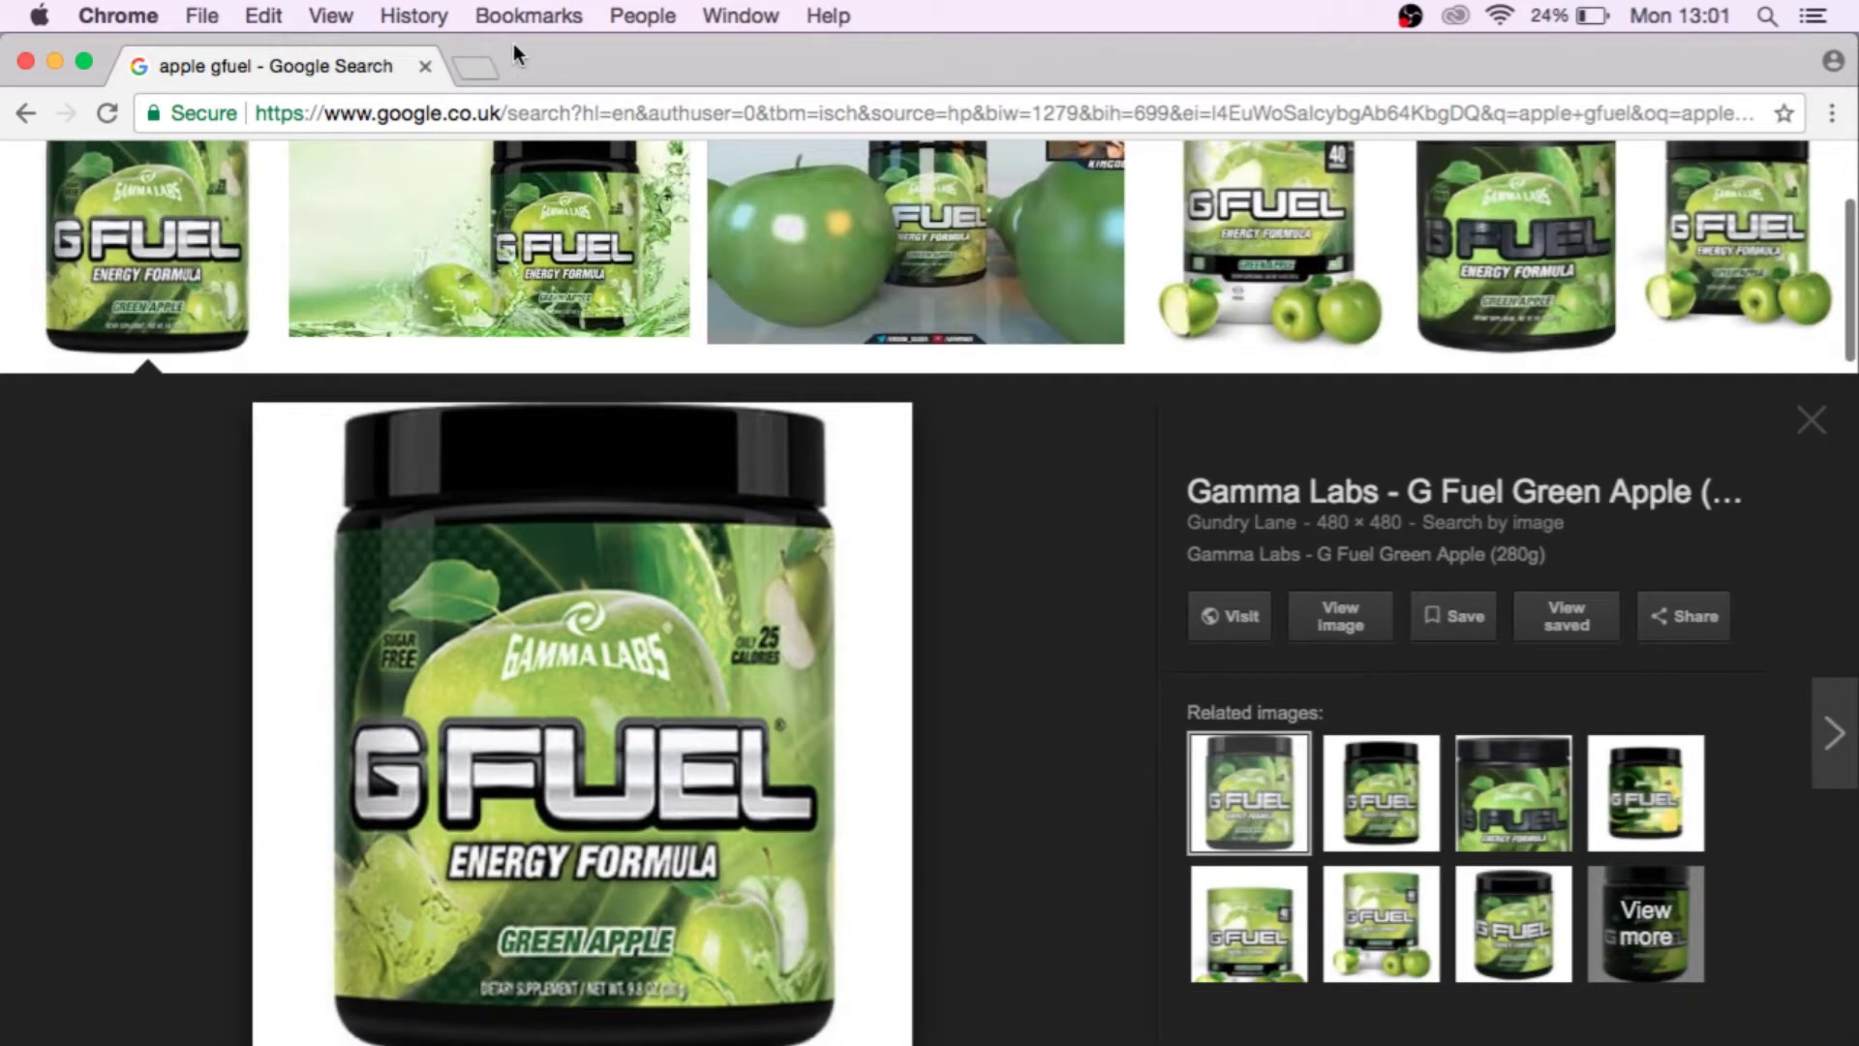
Drag the sugar-free G Fuel tub image from Chrome into the Photoshop document.
{"action": "left_click_drag", "start_coordinate": [528, 54], "coordinate": [1141, 99]}
{"action": "left_click_drag", "start_coordinate": [1227, 859], "coordinate": [1531, 894]}
{"action": "scroll", "coordinate": [1532, 894], "scroll_direction": "down", "scroll_amount": 3}
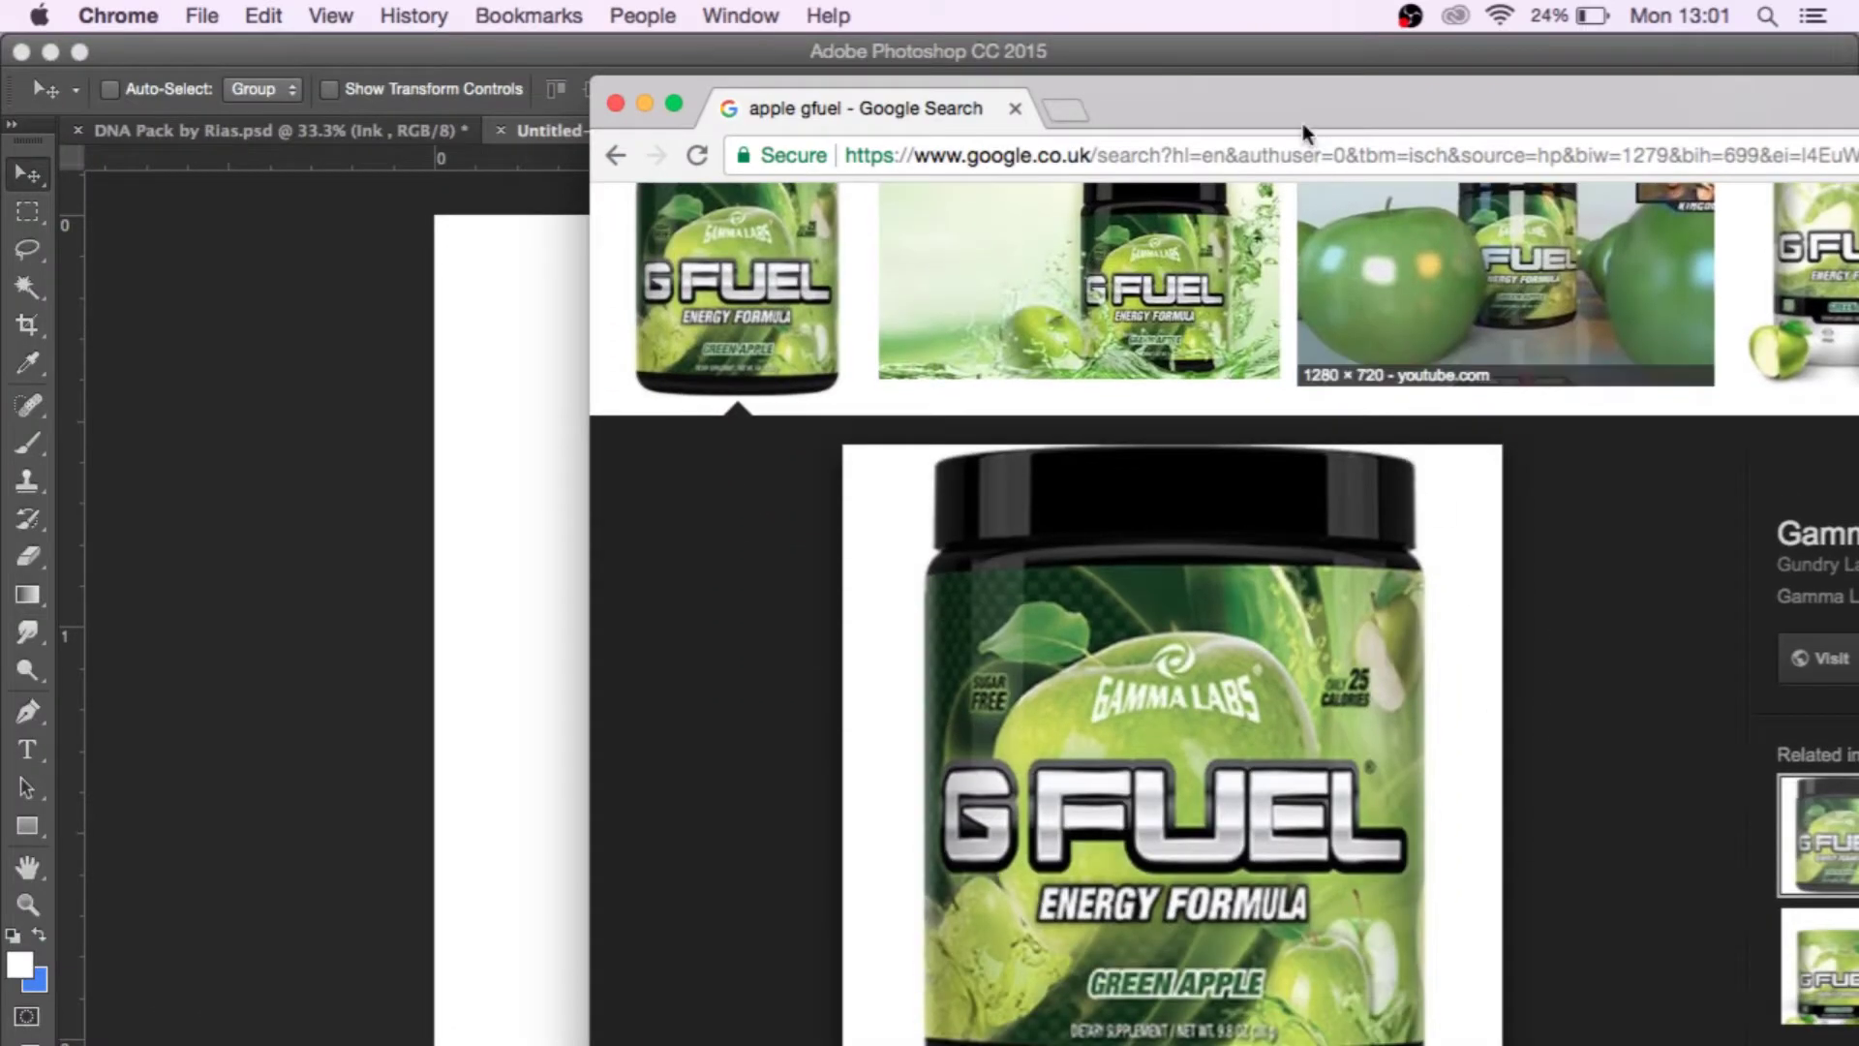
{"action": "left_click_drag", "start_coordinate": [1303, 124], "coordinate": [795, 83]}
{"action": "left_click", "coordinate": [1482, 789]}
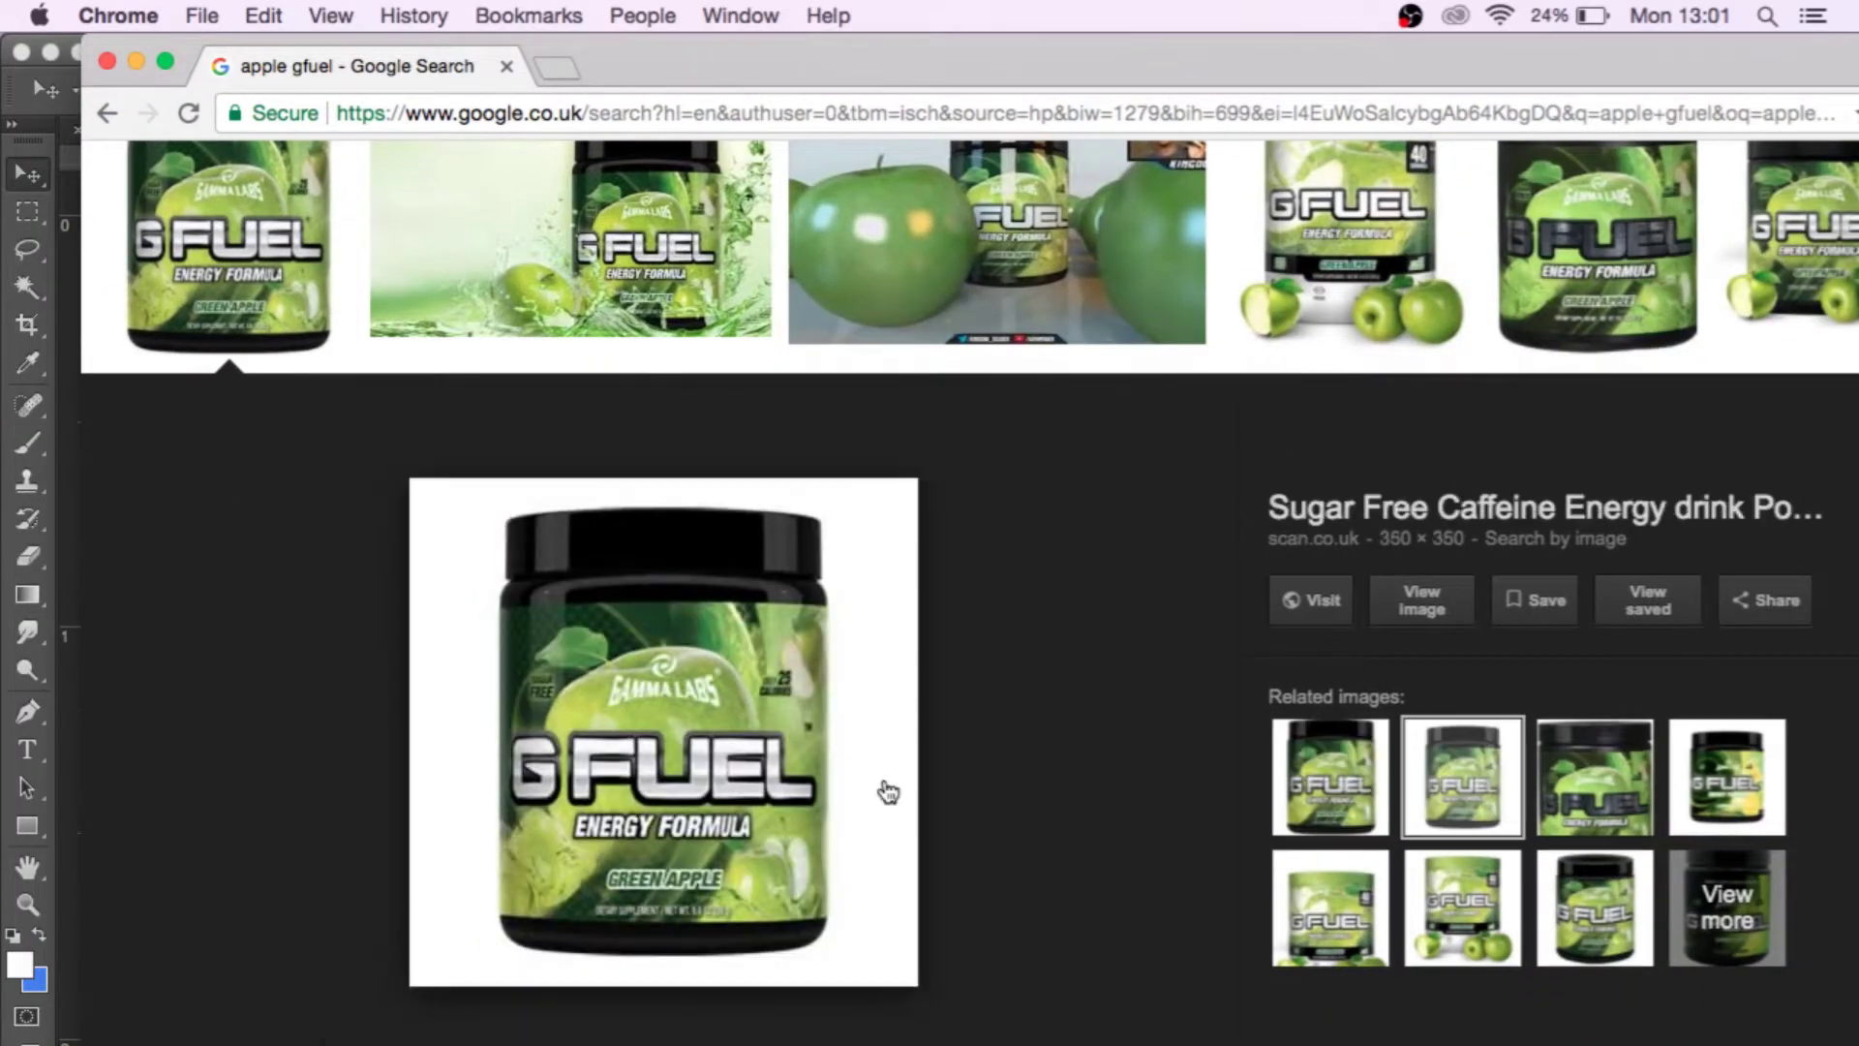
{"action": "left_click_drag", "start_coordinate": [884, 789], "coordinate": [58, 678]}
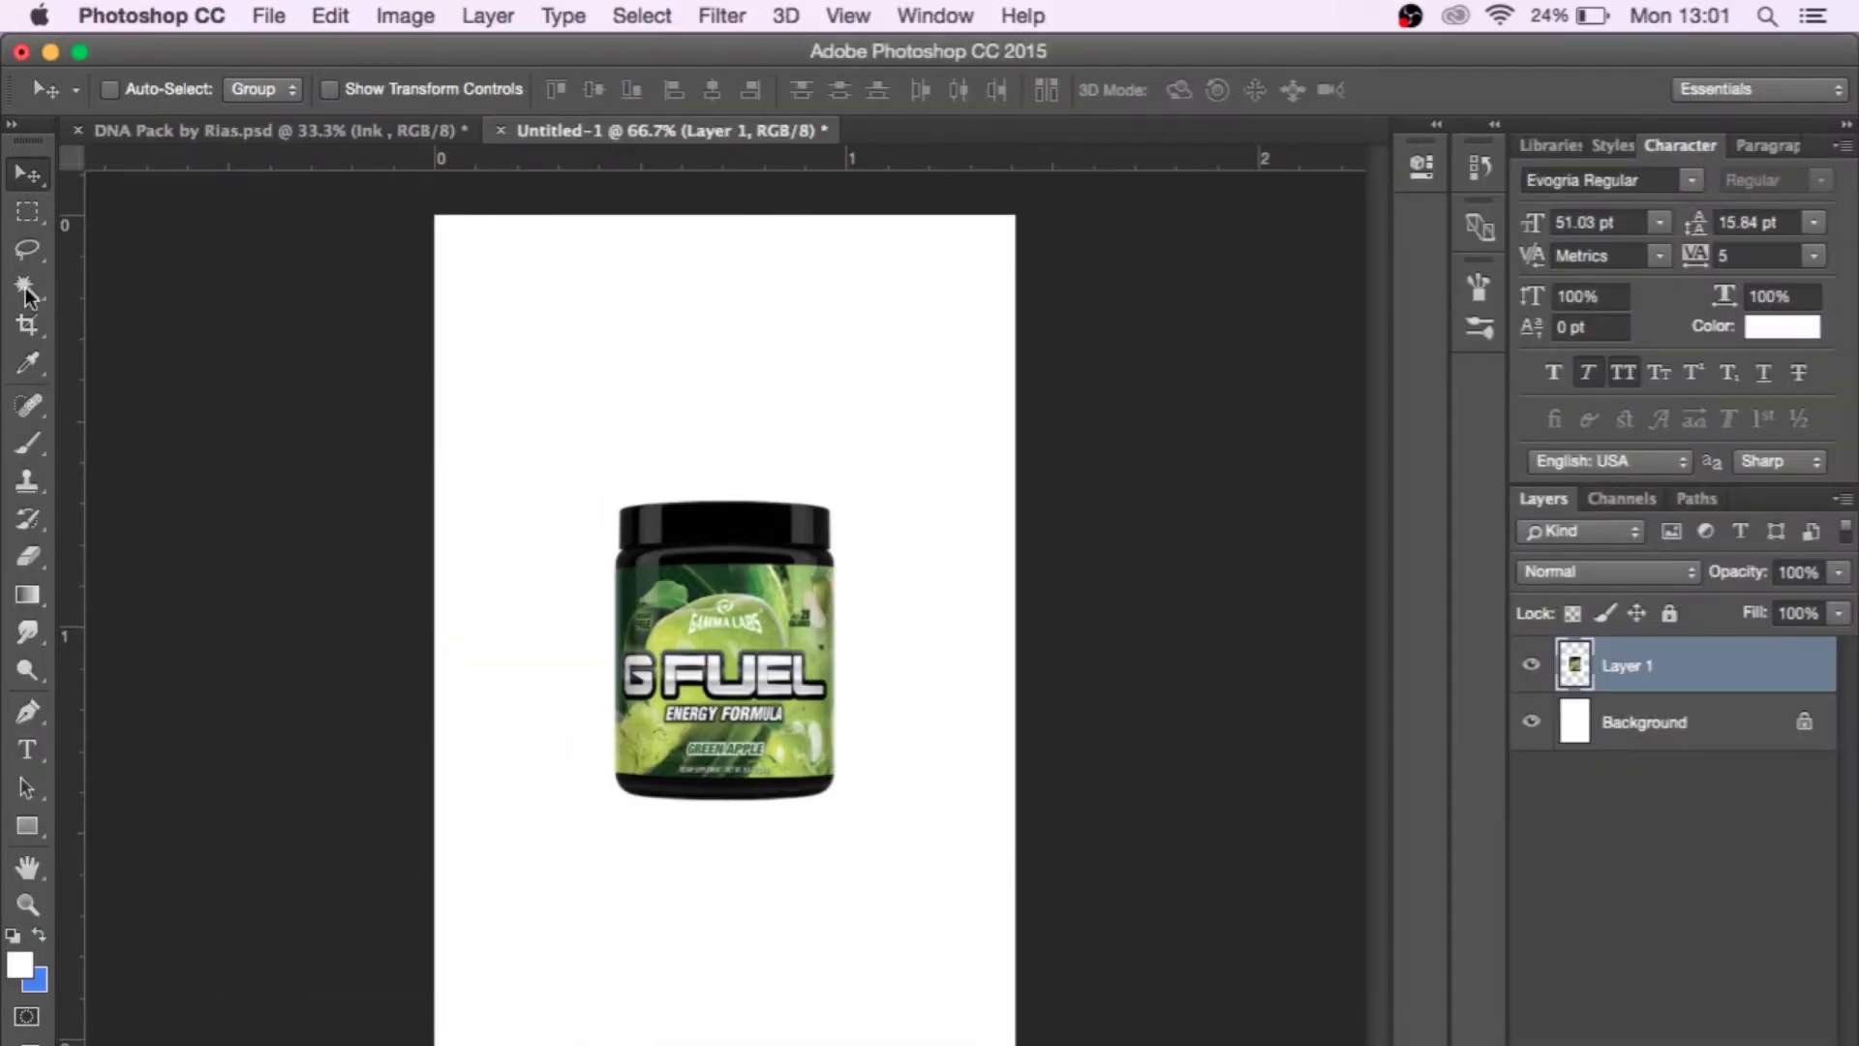
Delete the tub's white backdrop with the Magic Wand and convert Background to Layer 0.
{"action": "left_click", "coordinate": [28, 288]}
{"action": "left_click", "coordinate": [569, 518]}
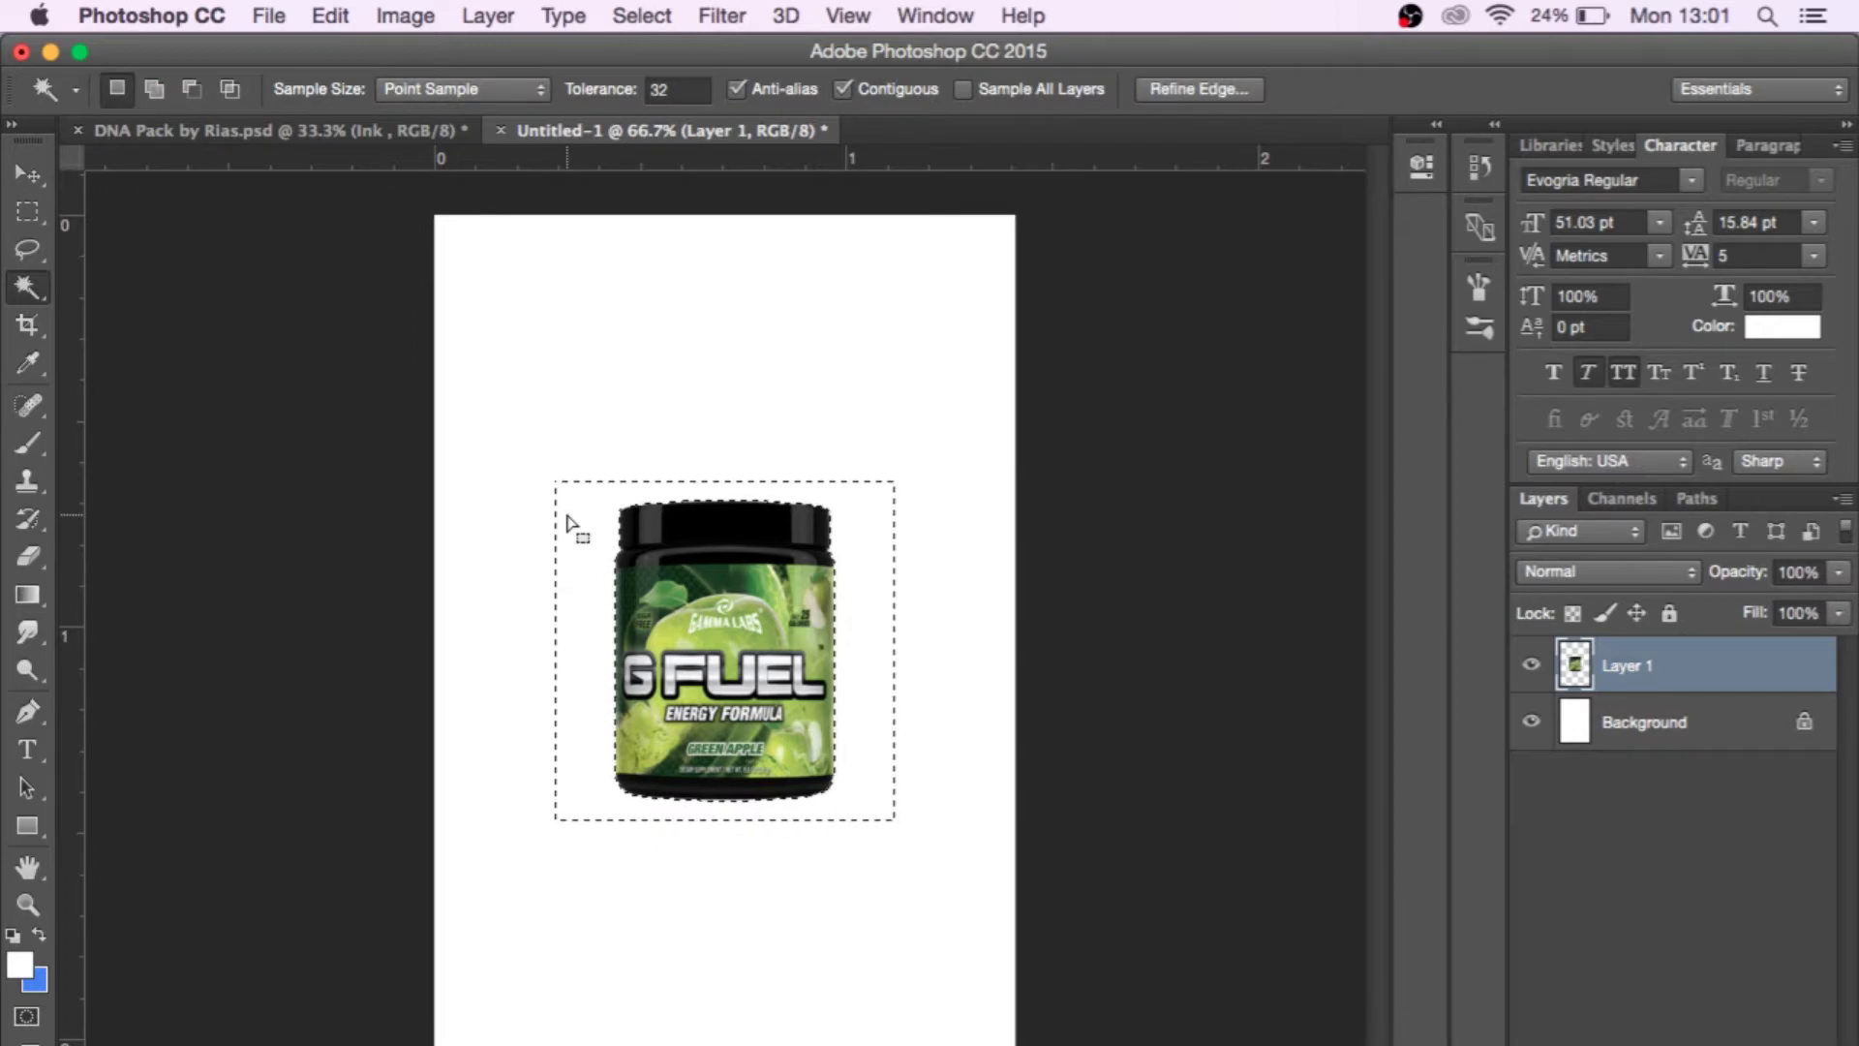
{"action": "key", "text": "super+d"}
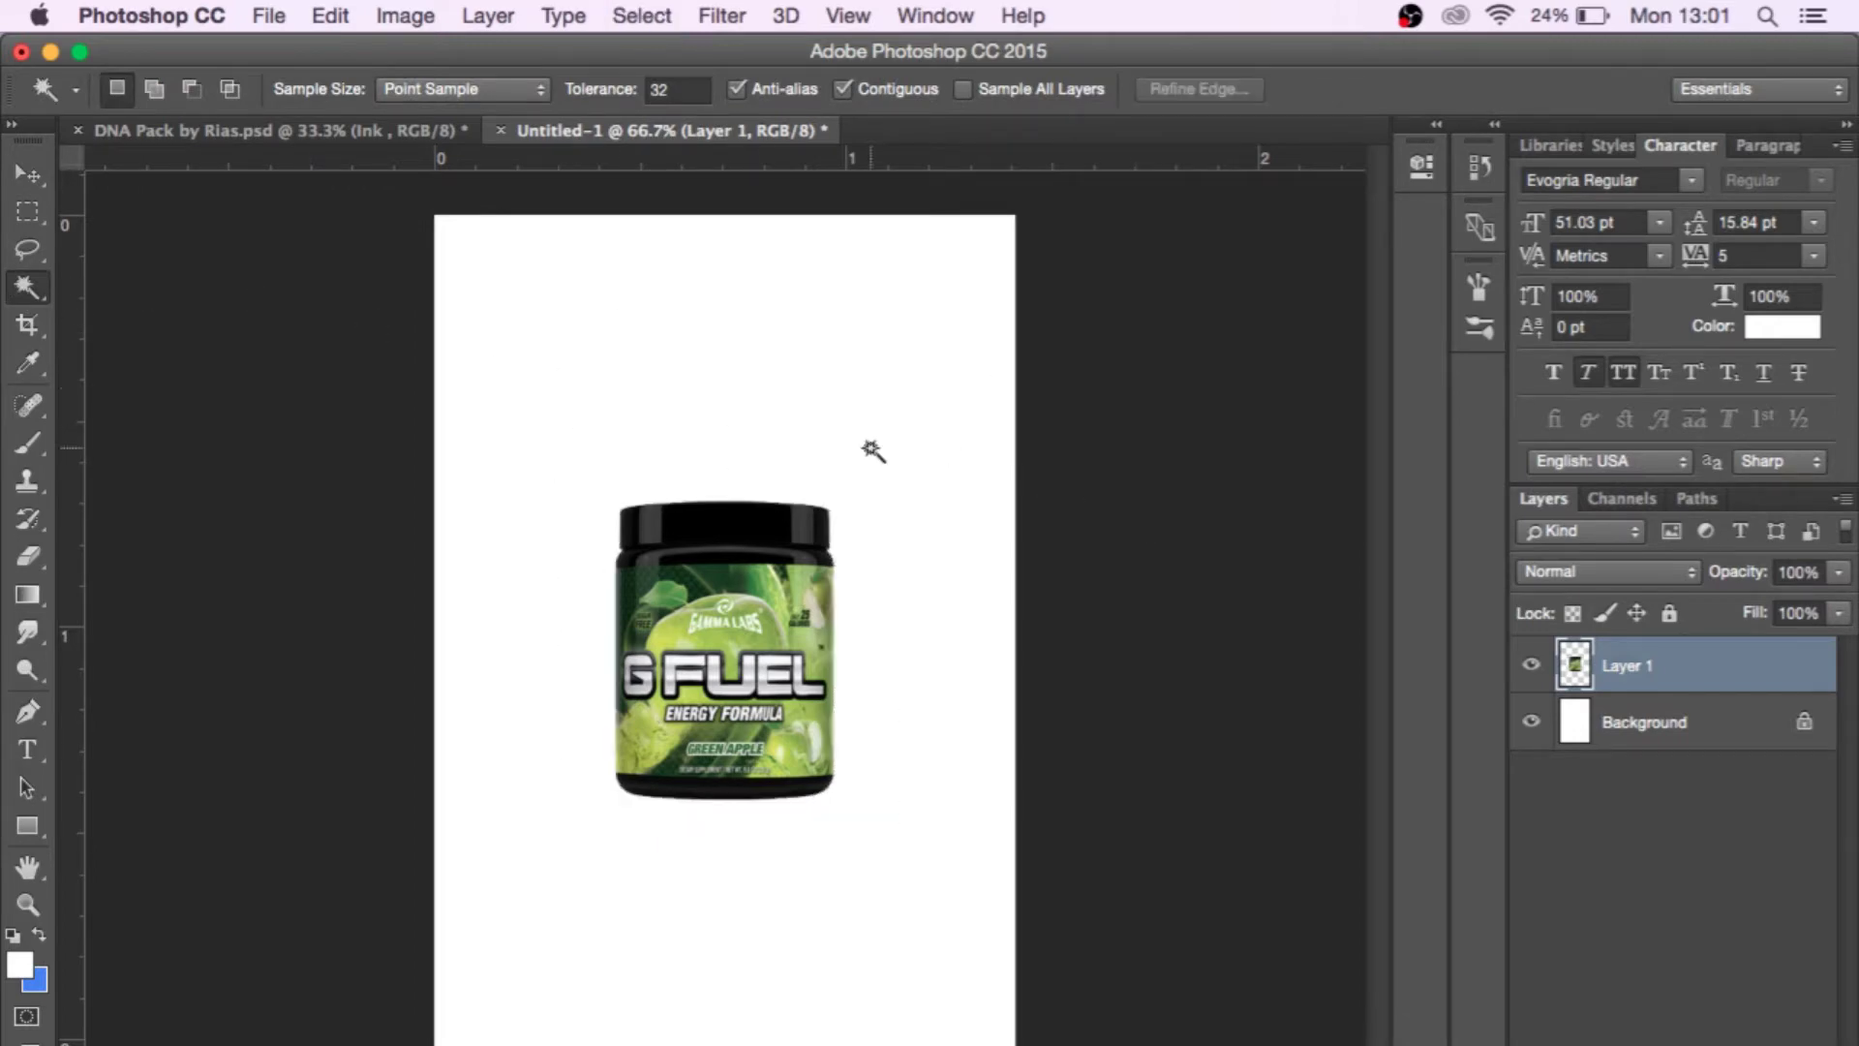
{"action": "double_click", "coordinate": [1646, 721]}
{"action": "left_click", "coordinate": [1182, 481]}
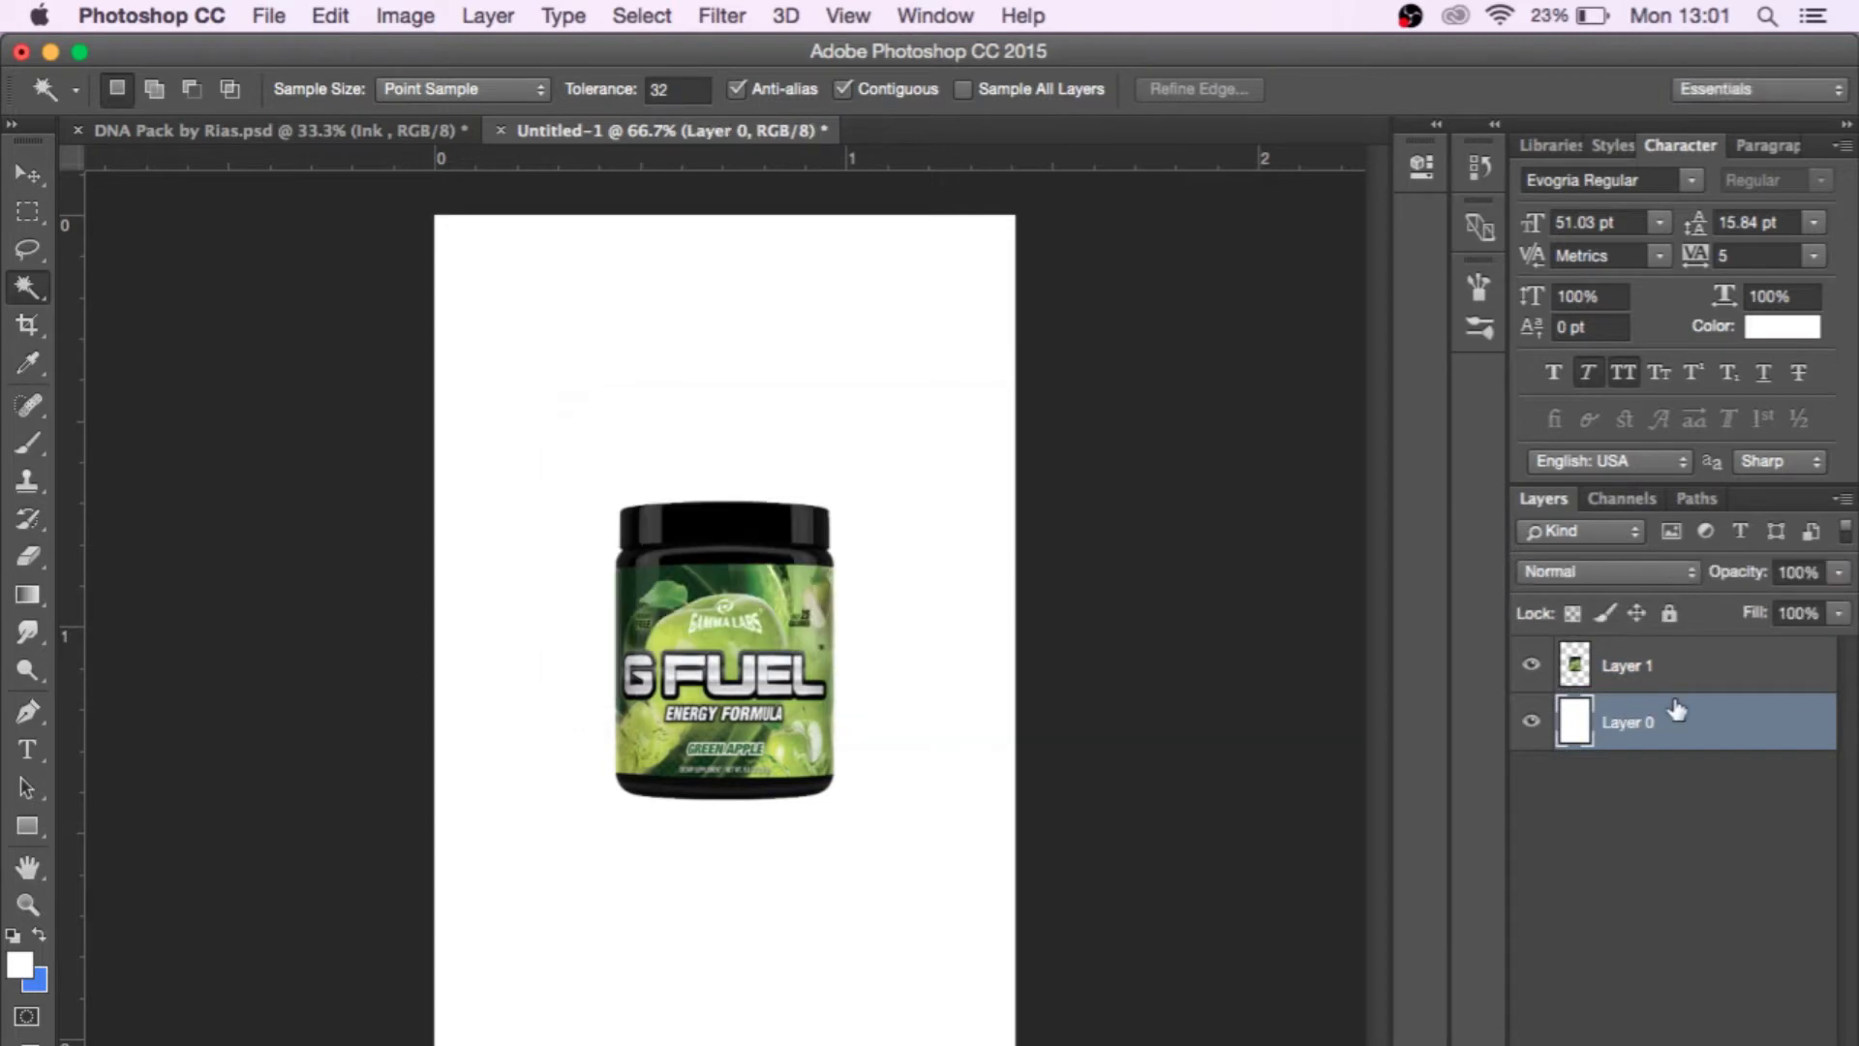
Crop the top edge of the canvas down to shorten it.
{"action": "left_click", "coordinate": [27, 324]}
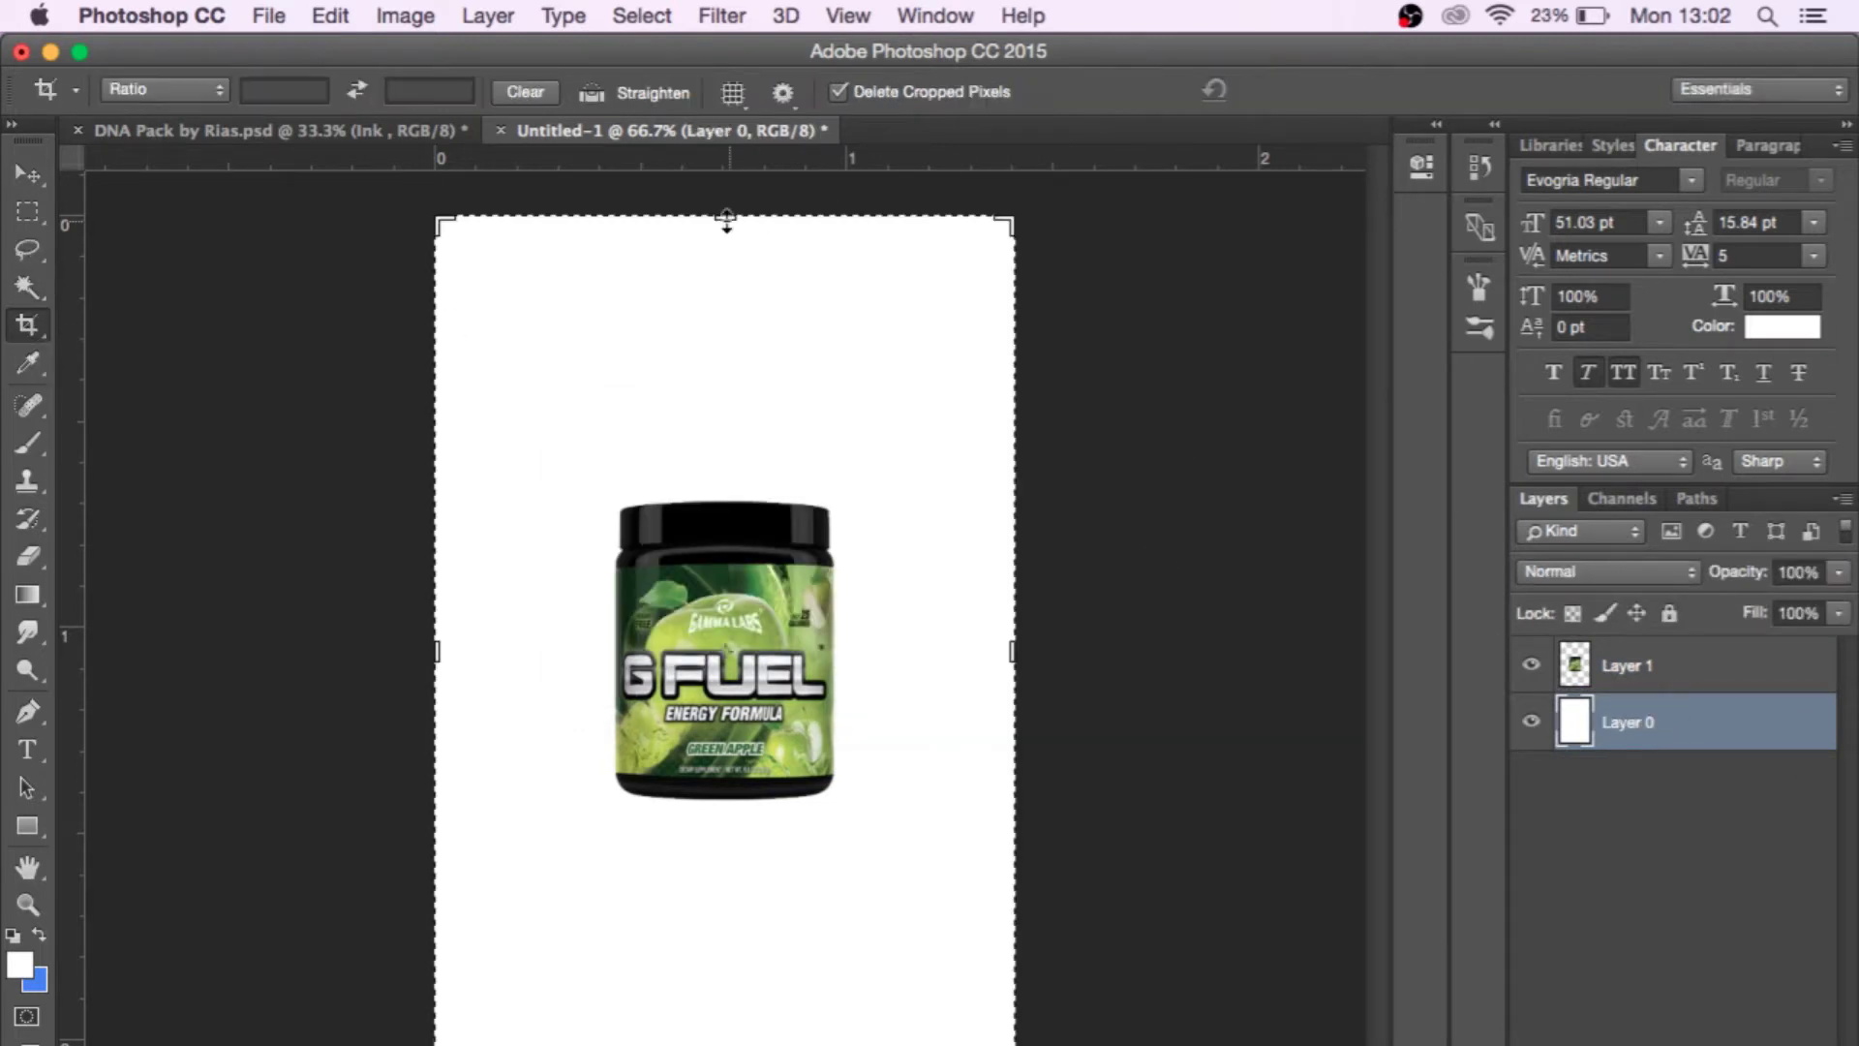
{"action": "left_click_drag", "start_coordinate": [726, 219], "coordinate": [718, 319]}
{"action": "key", "text": "Return"}
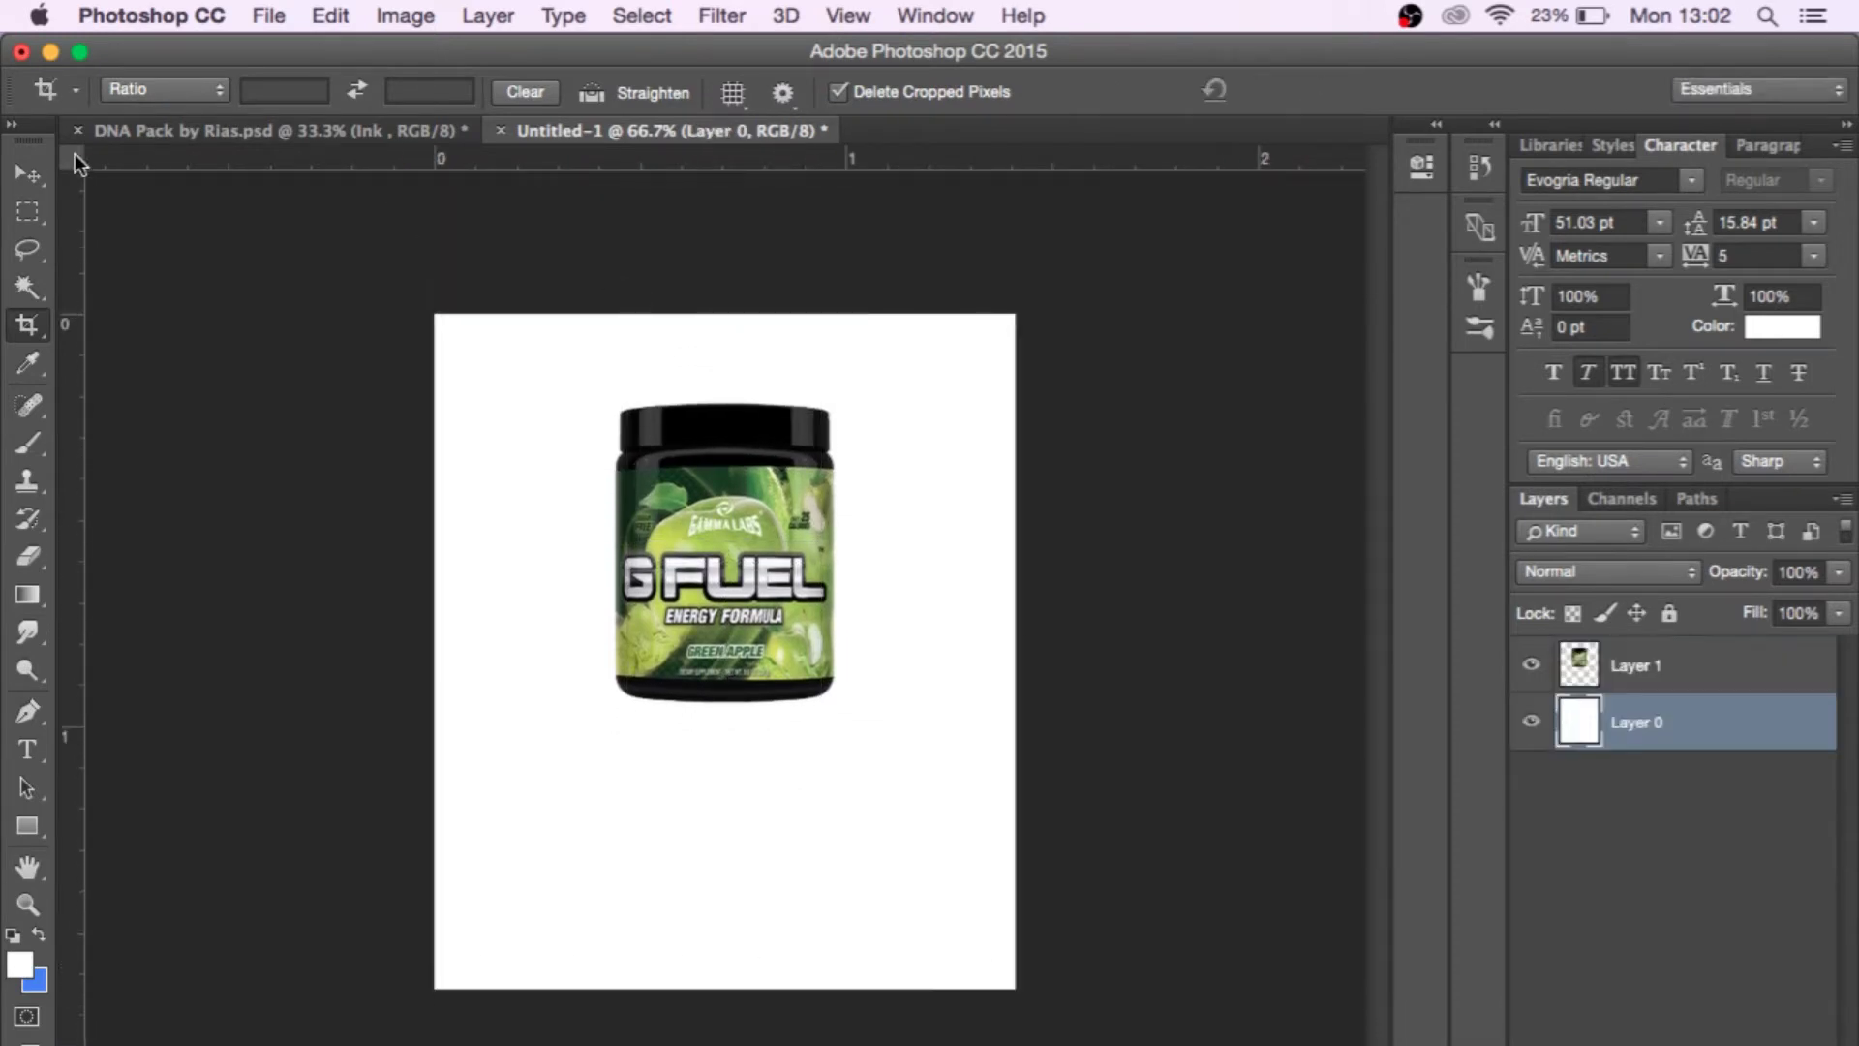
Scale the tub on Layer 1 to about 84% and centre it horizontally.
{"action": "key", "text": "v"}
{"action": "left_click", "coordinate": [1742, 661]}
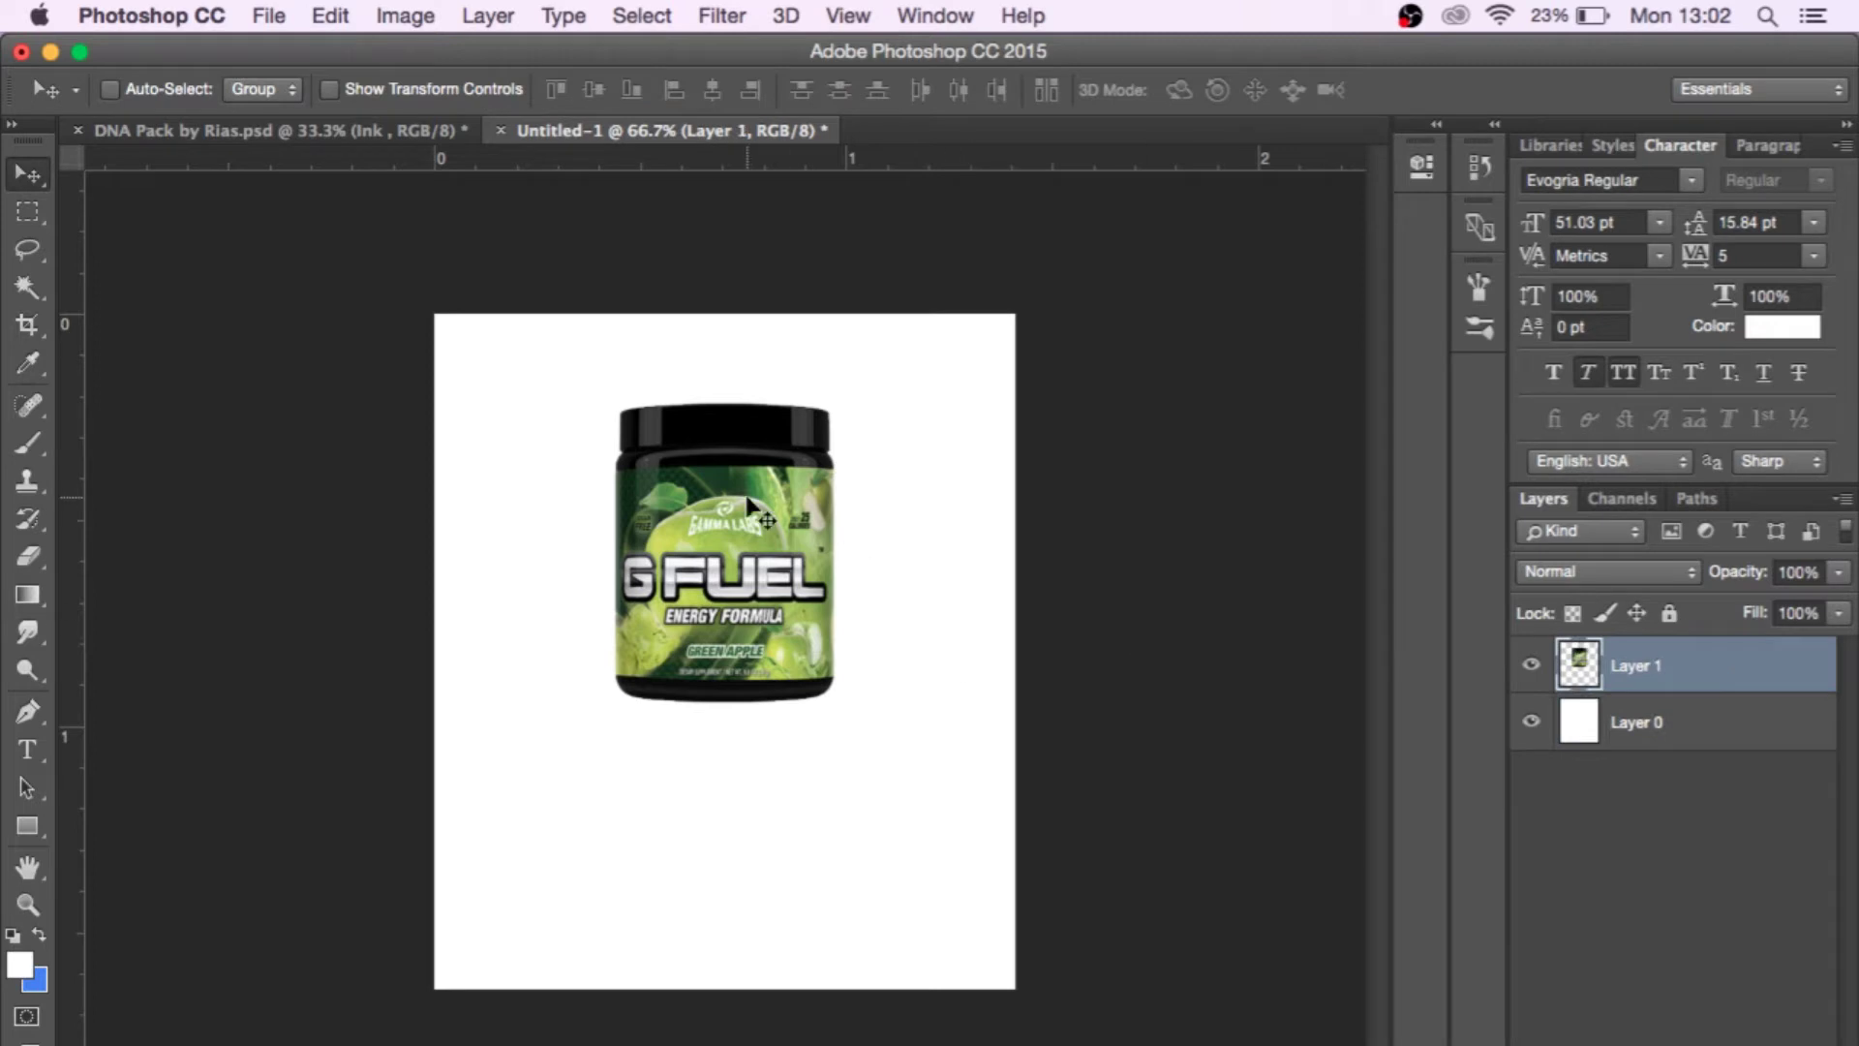
{"action": "left_click_drag", "start_coordinate": [743, 500], "coordinate": [736, 600]}
{"action": "key", "text": "super+t"}
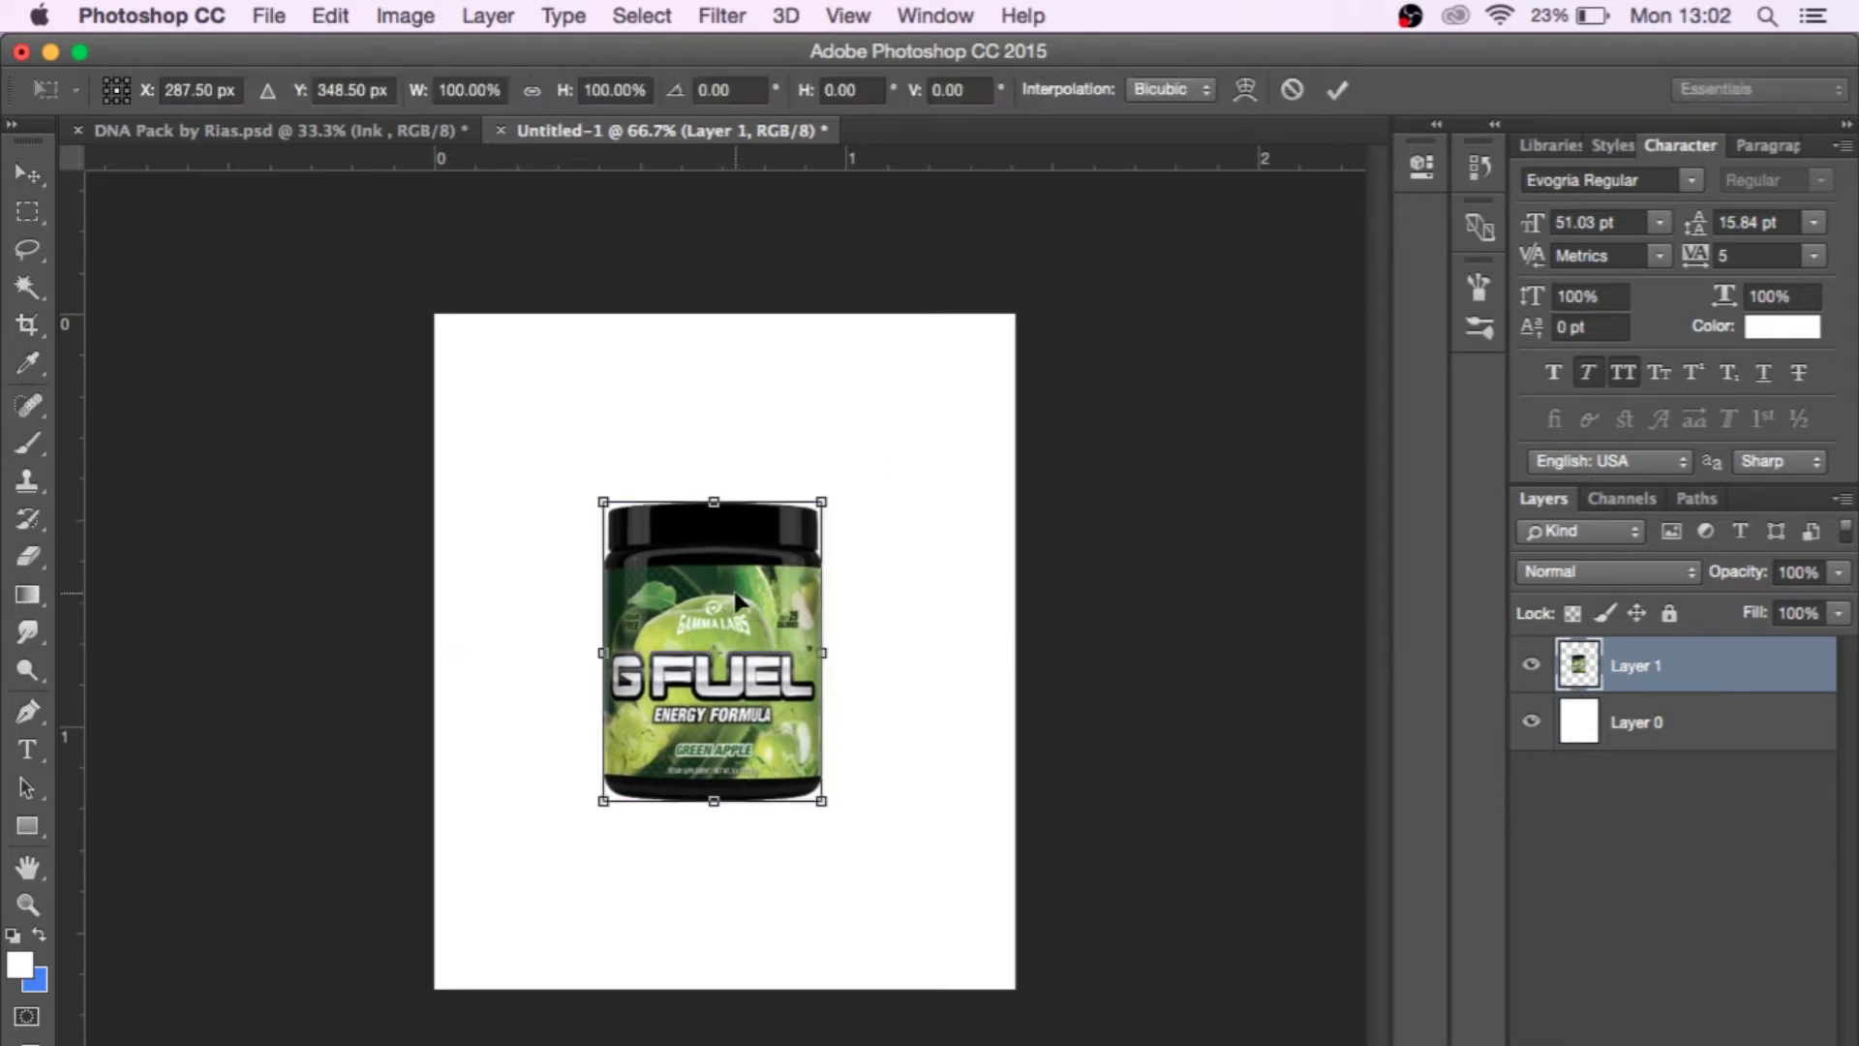
{"action": "left_click_drag", "start_coordinate": [821, 801], "coordinate": [756, 771]}
{"action": "key", "text": "Return"}
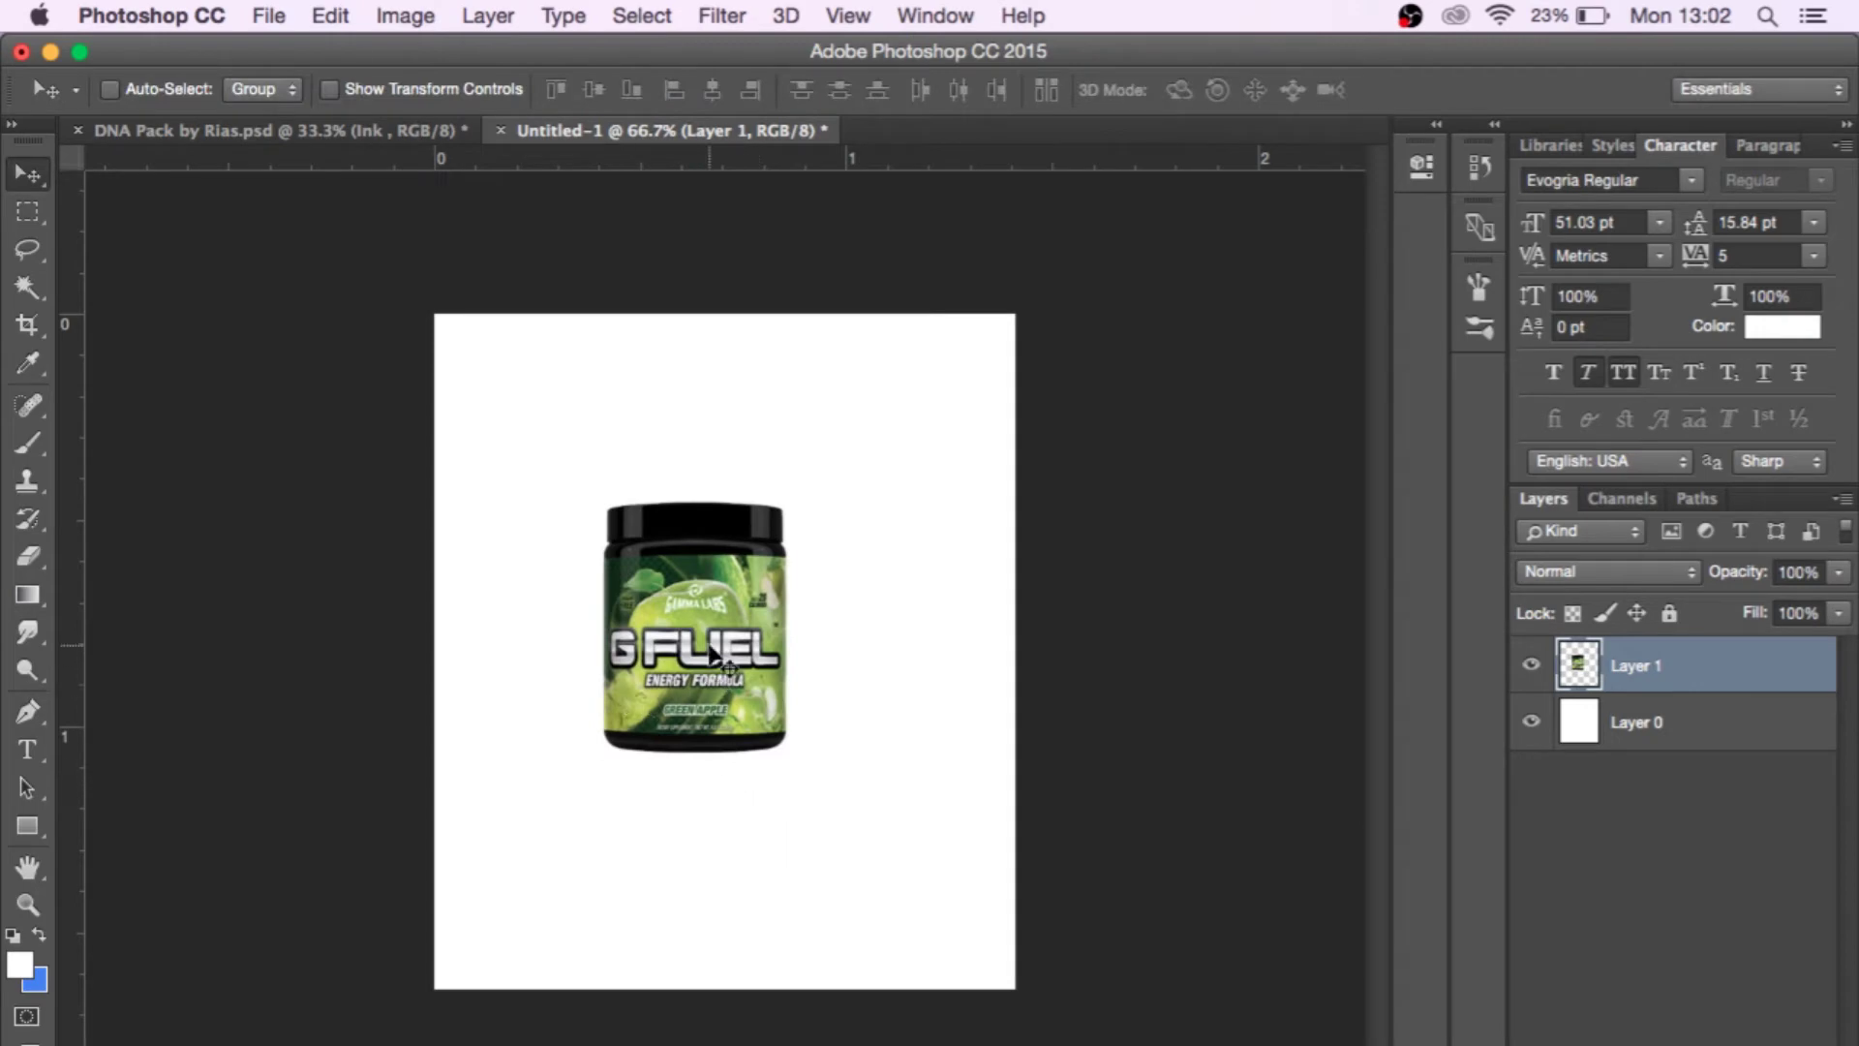
{"action": "mouse_move", "coordinate": [716, 658]}
{"action": "left_mouse_down"}
{"action": "mouse_move", "coordinate": [744, 654]}
{"action": "mouse_move", "coordinate": [741, 678]}
{"action": "left_mouse_up"}
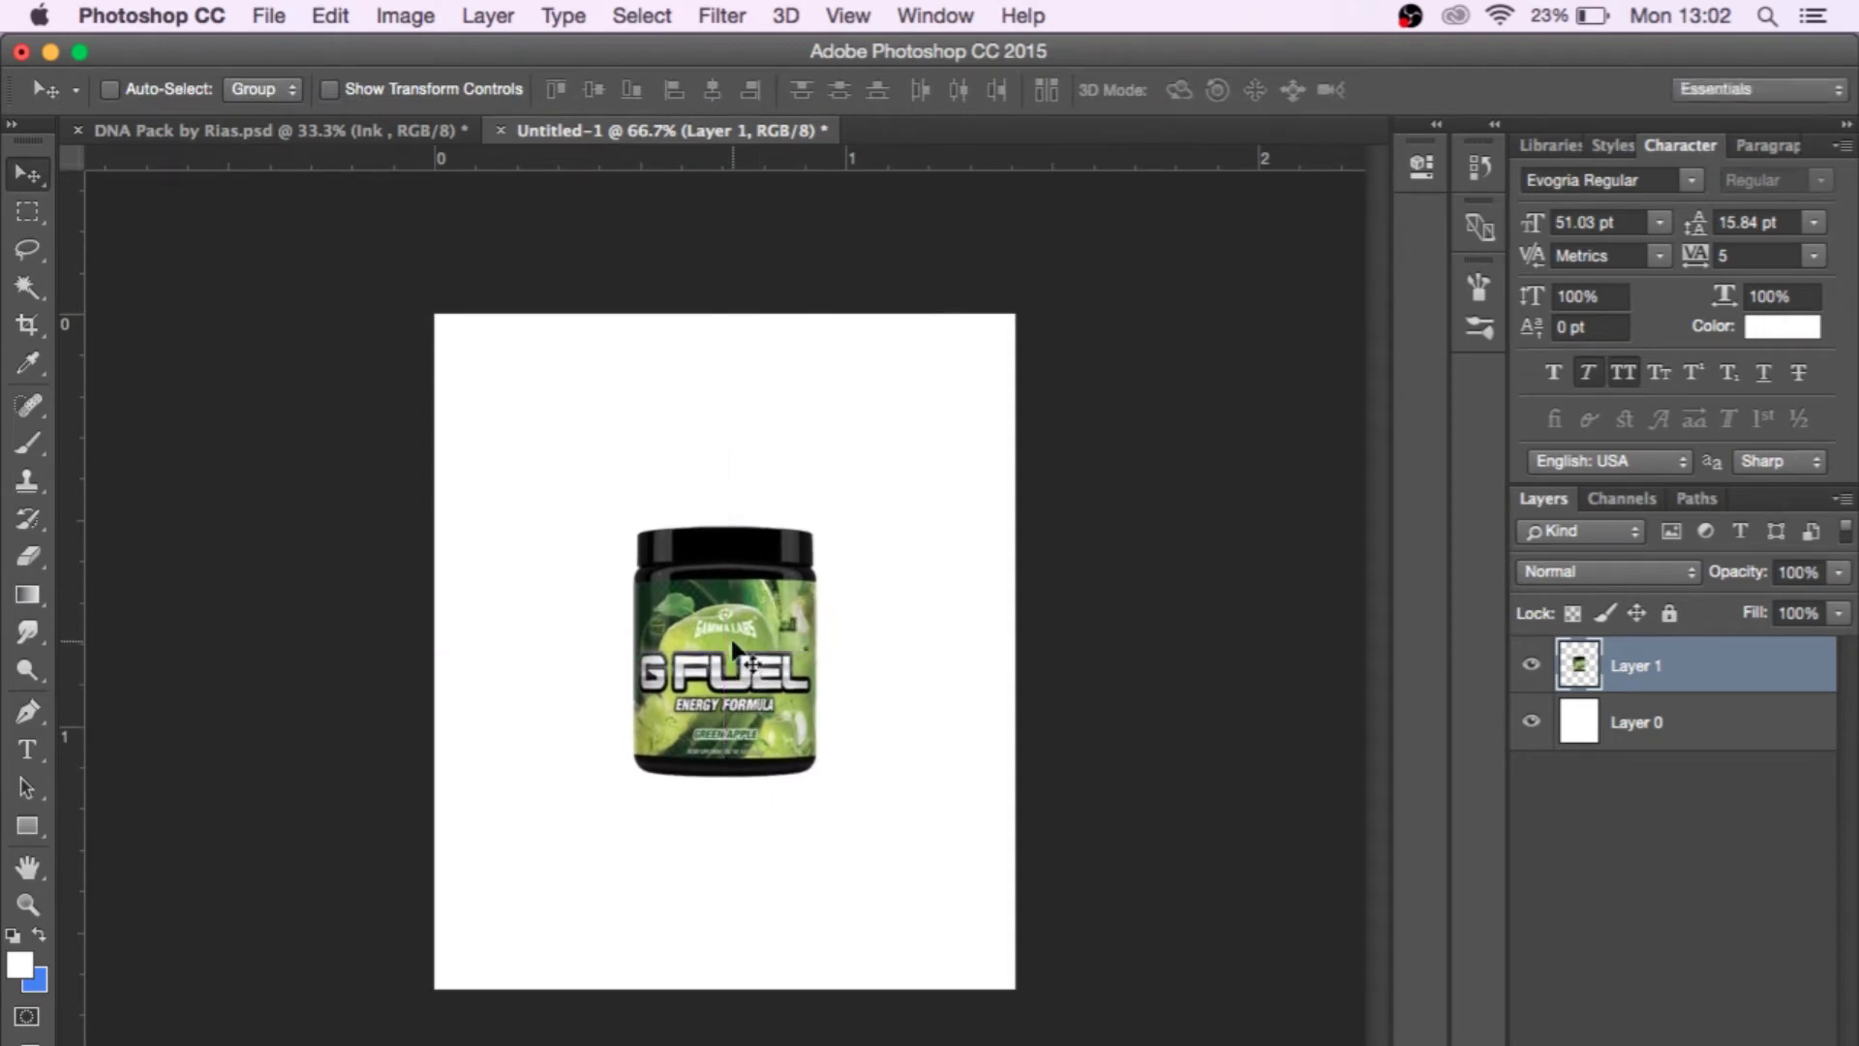
{"action": "scroll", "coordinate": [714, 547], "scroll_direction": "up", "scroll_amount": 2}
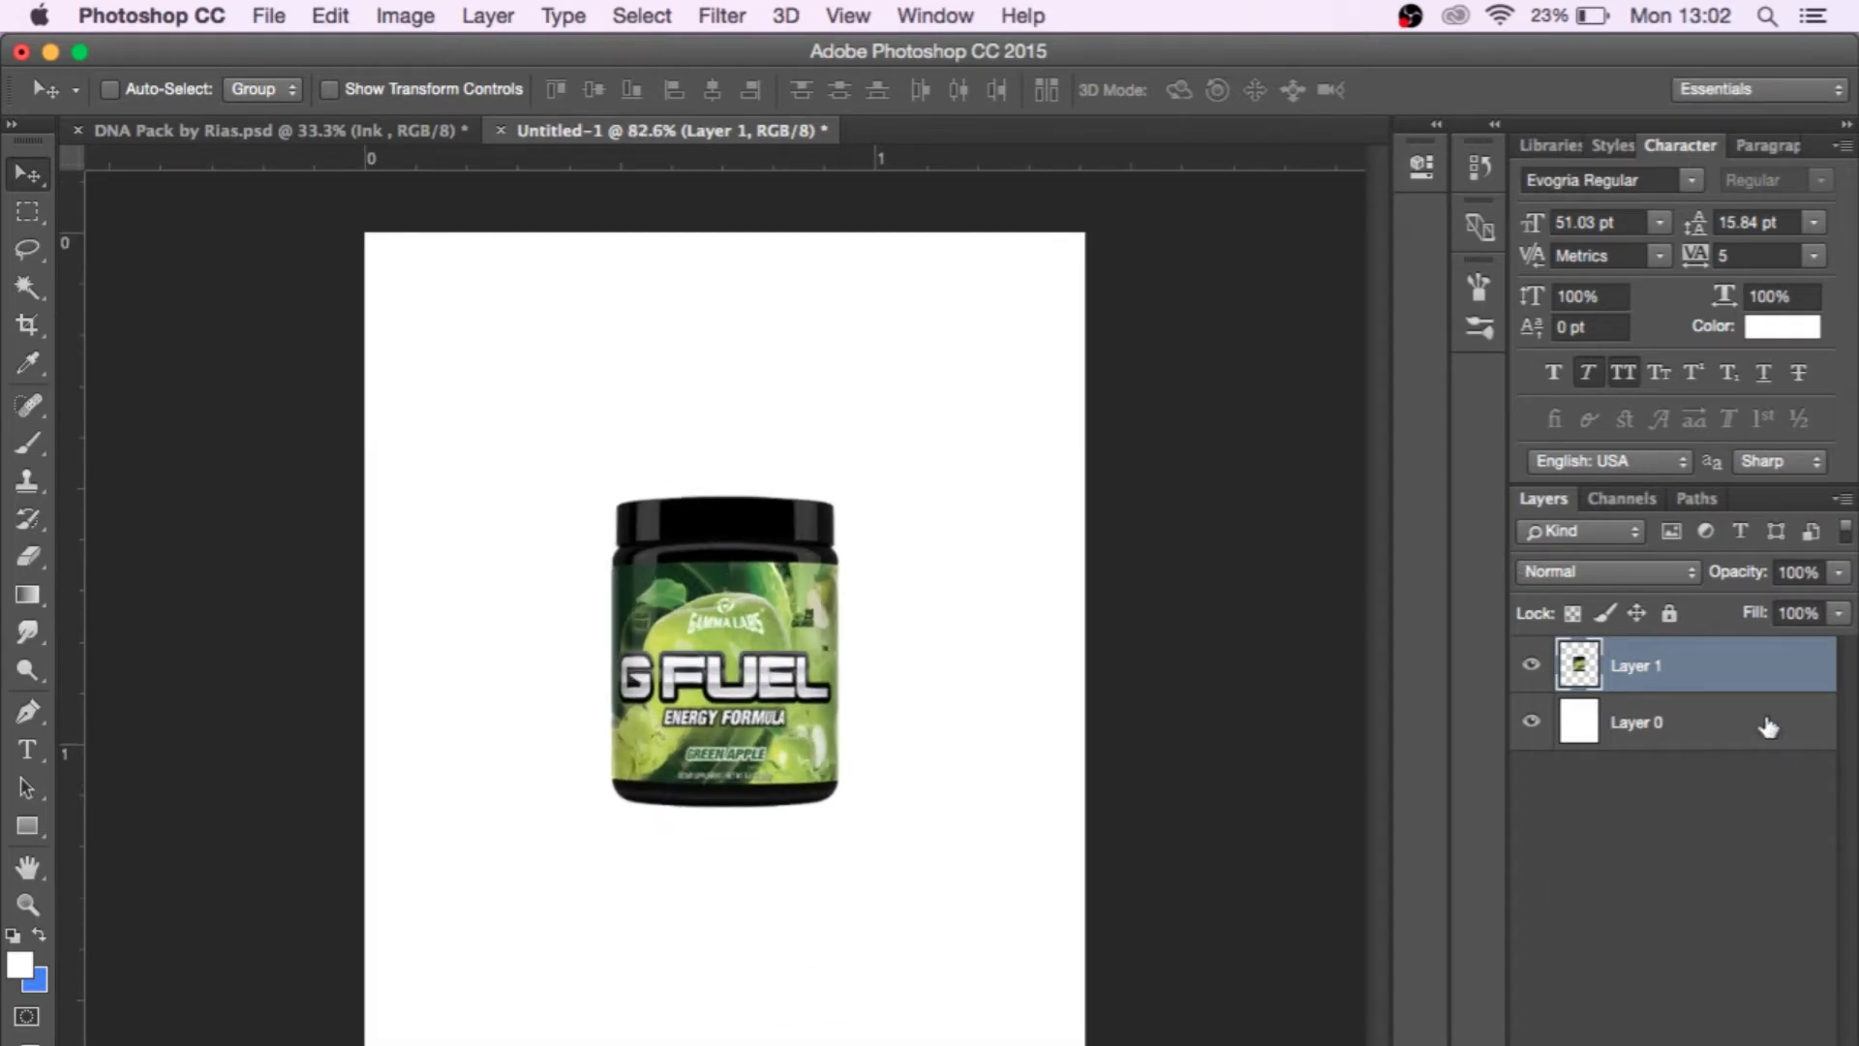
Set the foreground colour to a bright green (44c127) sampled from the tub.
{"action": "left_click", "coordinate": [19, 964]}
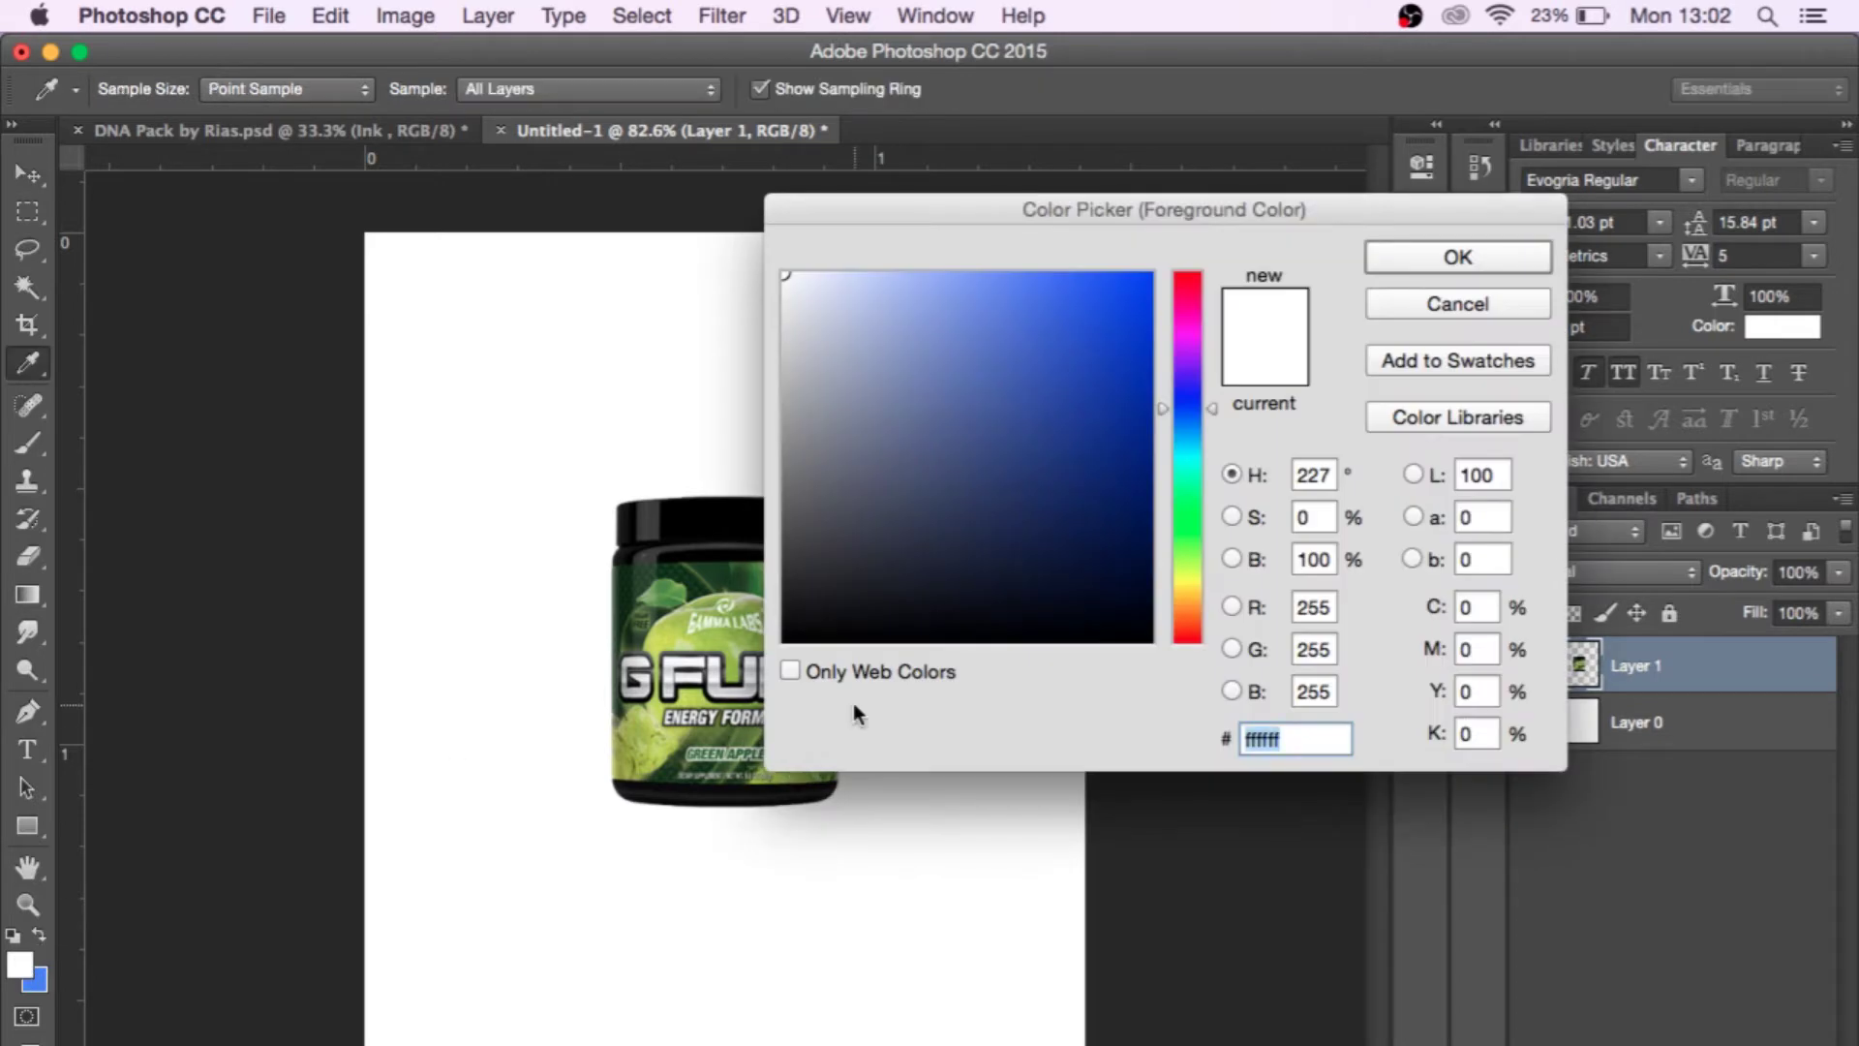
{"action": "left_click", "coordinate": [756, 568]}
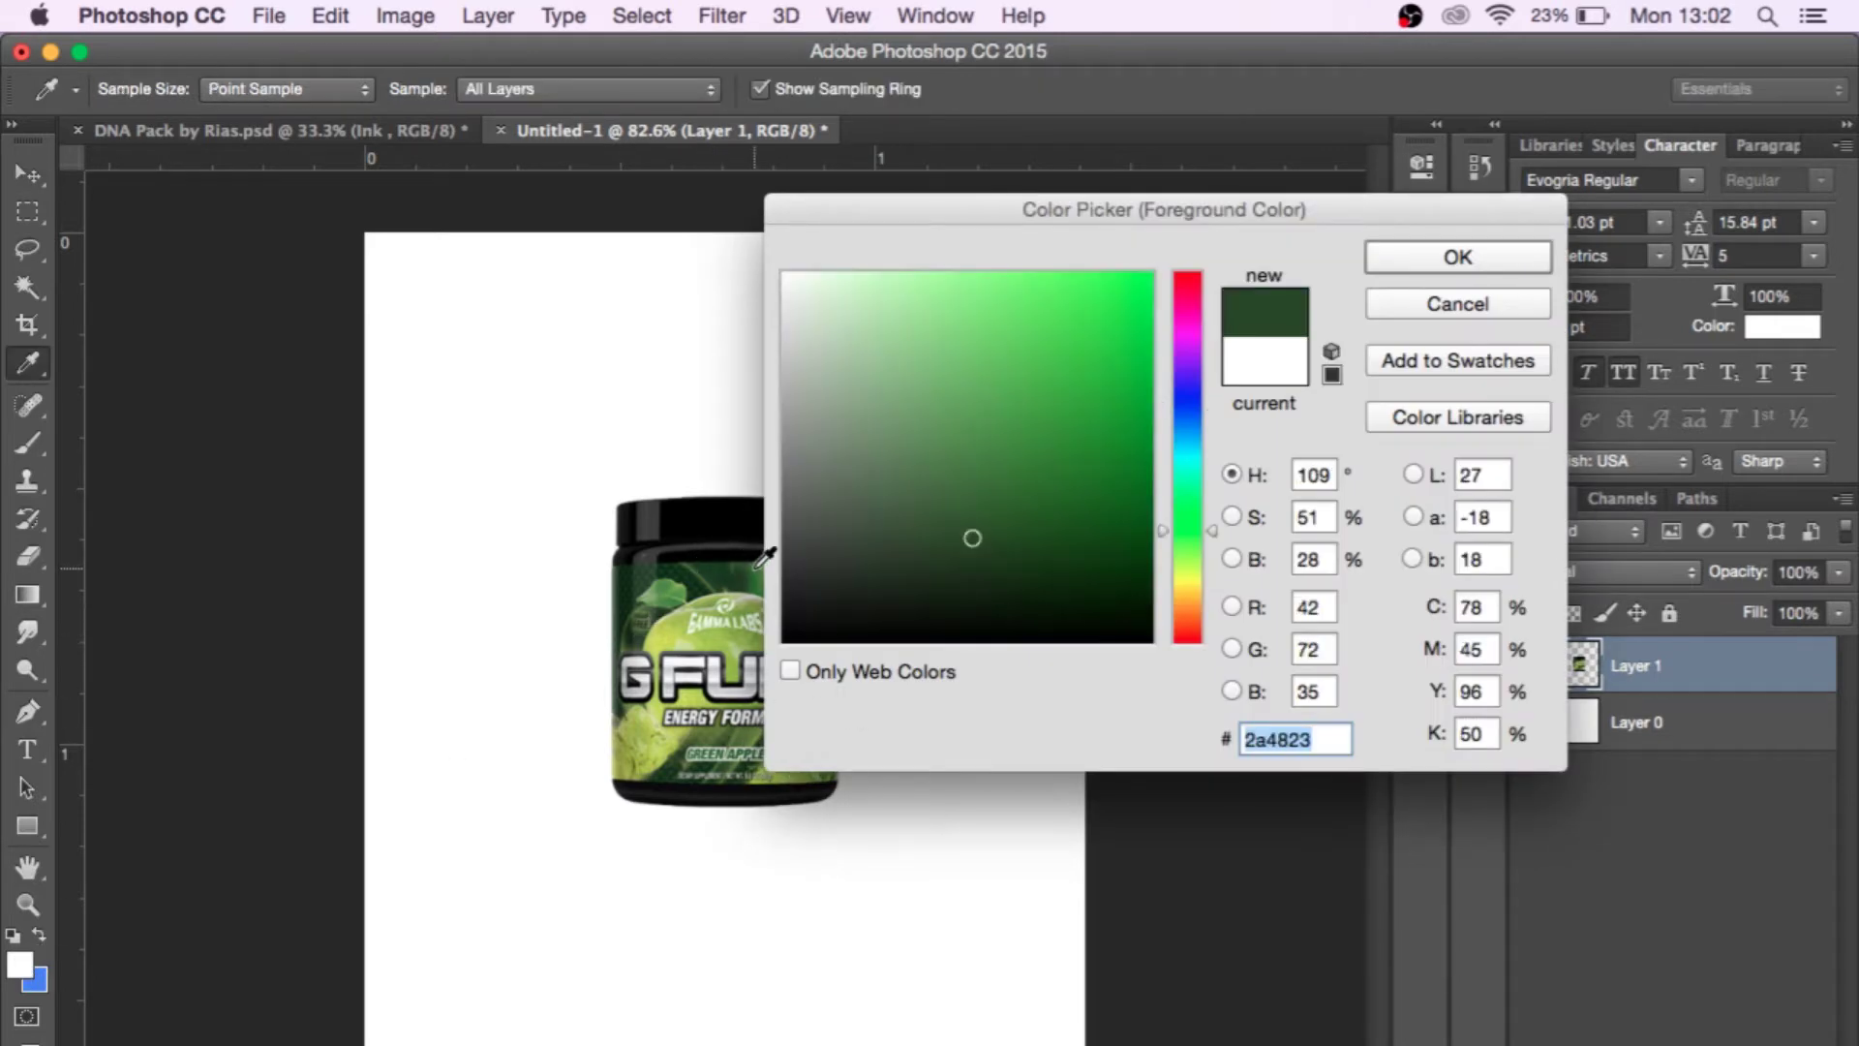
{"action": "mouse_move", "coordinate": [1084, 378]}
{"action": "left_mouse_down"}
{"action": "mouse_move", "coordinate": [1108, 353]}
{"action": "mouse_move", "coordinate": [1108, 419]}
{"action": "mouse_move", "coordinate": [1084, 406]}
{"action": "mouse_move", "coordinate": [1079, 362]}
{"action": "left_mouse_up"}
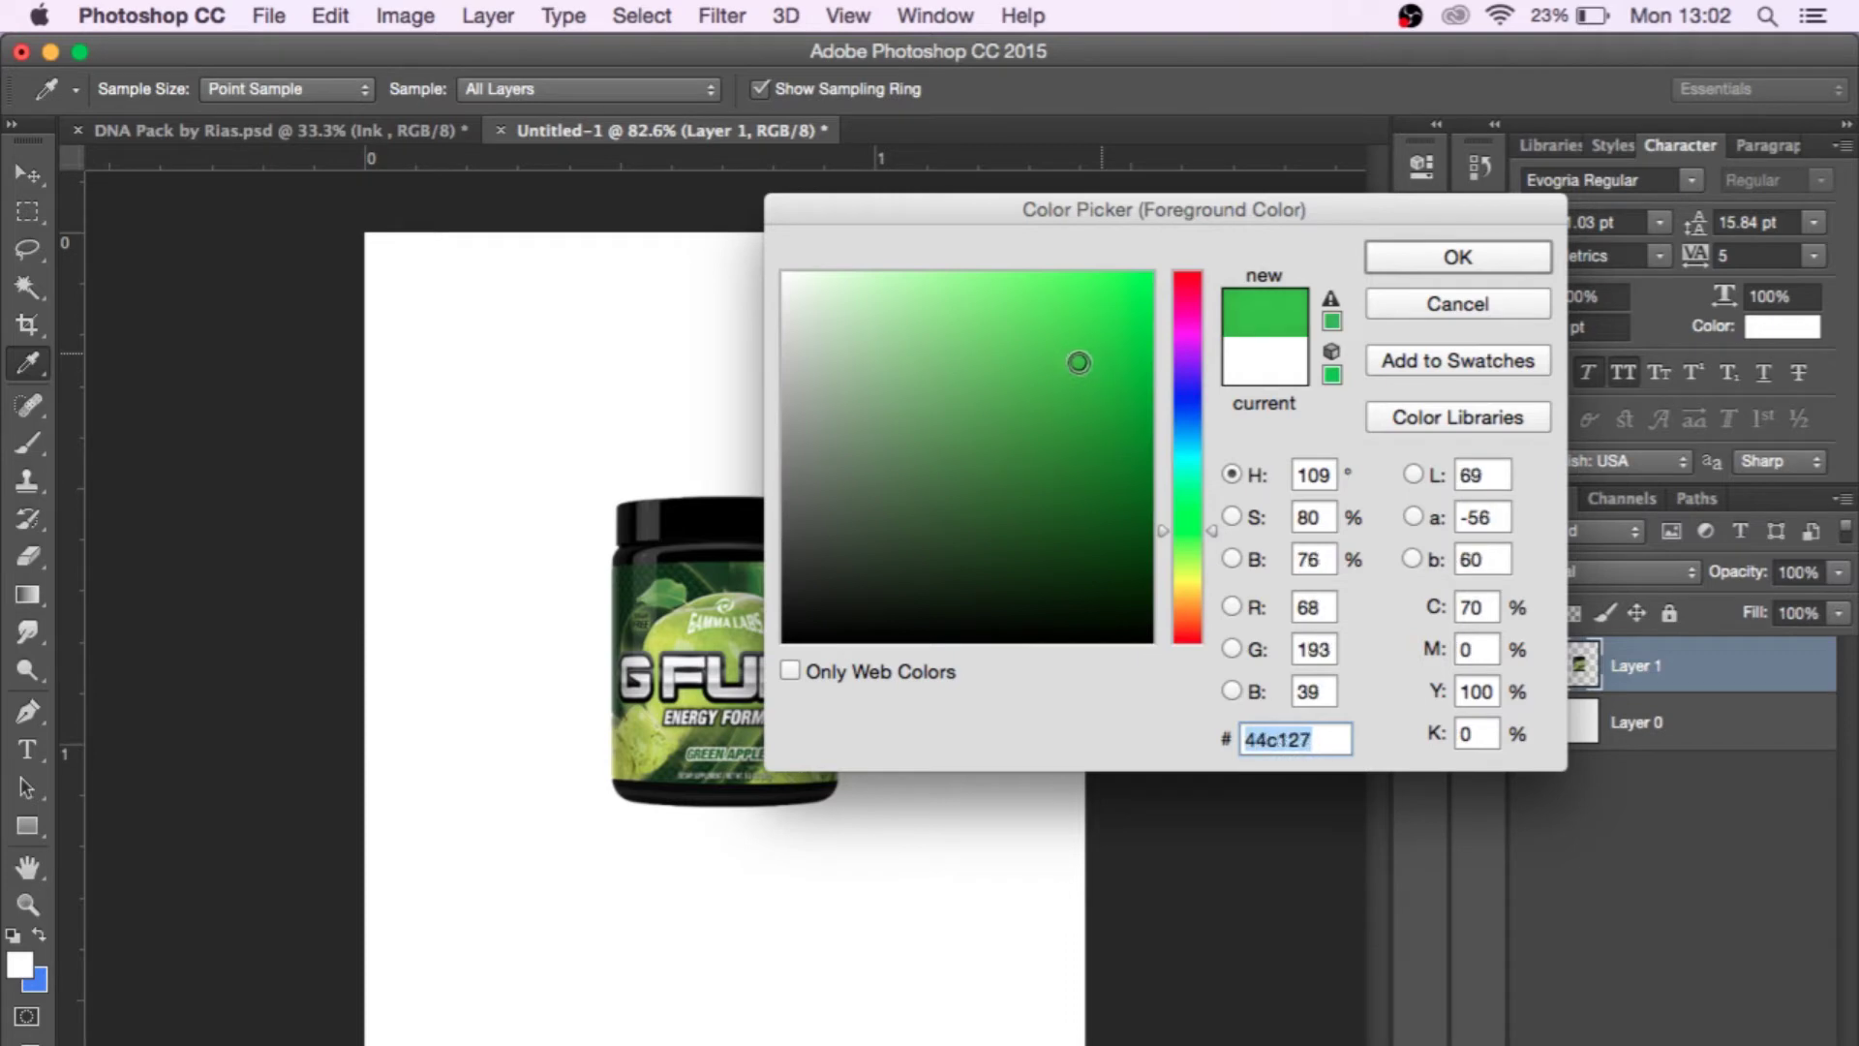
{"action": "left_click", "coordinate": [1458, 260]}
{"action": "key", "text": "v"}
Set the background colour to a pale, lighter green (97f083).
{"action": "left_click", "coordinate": [35, 980]}
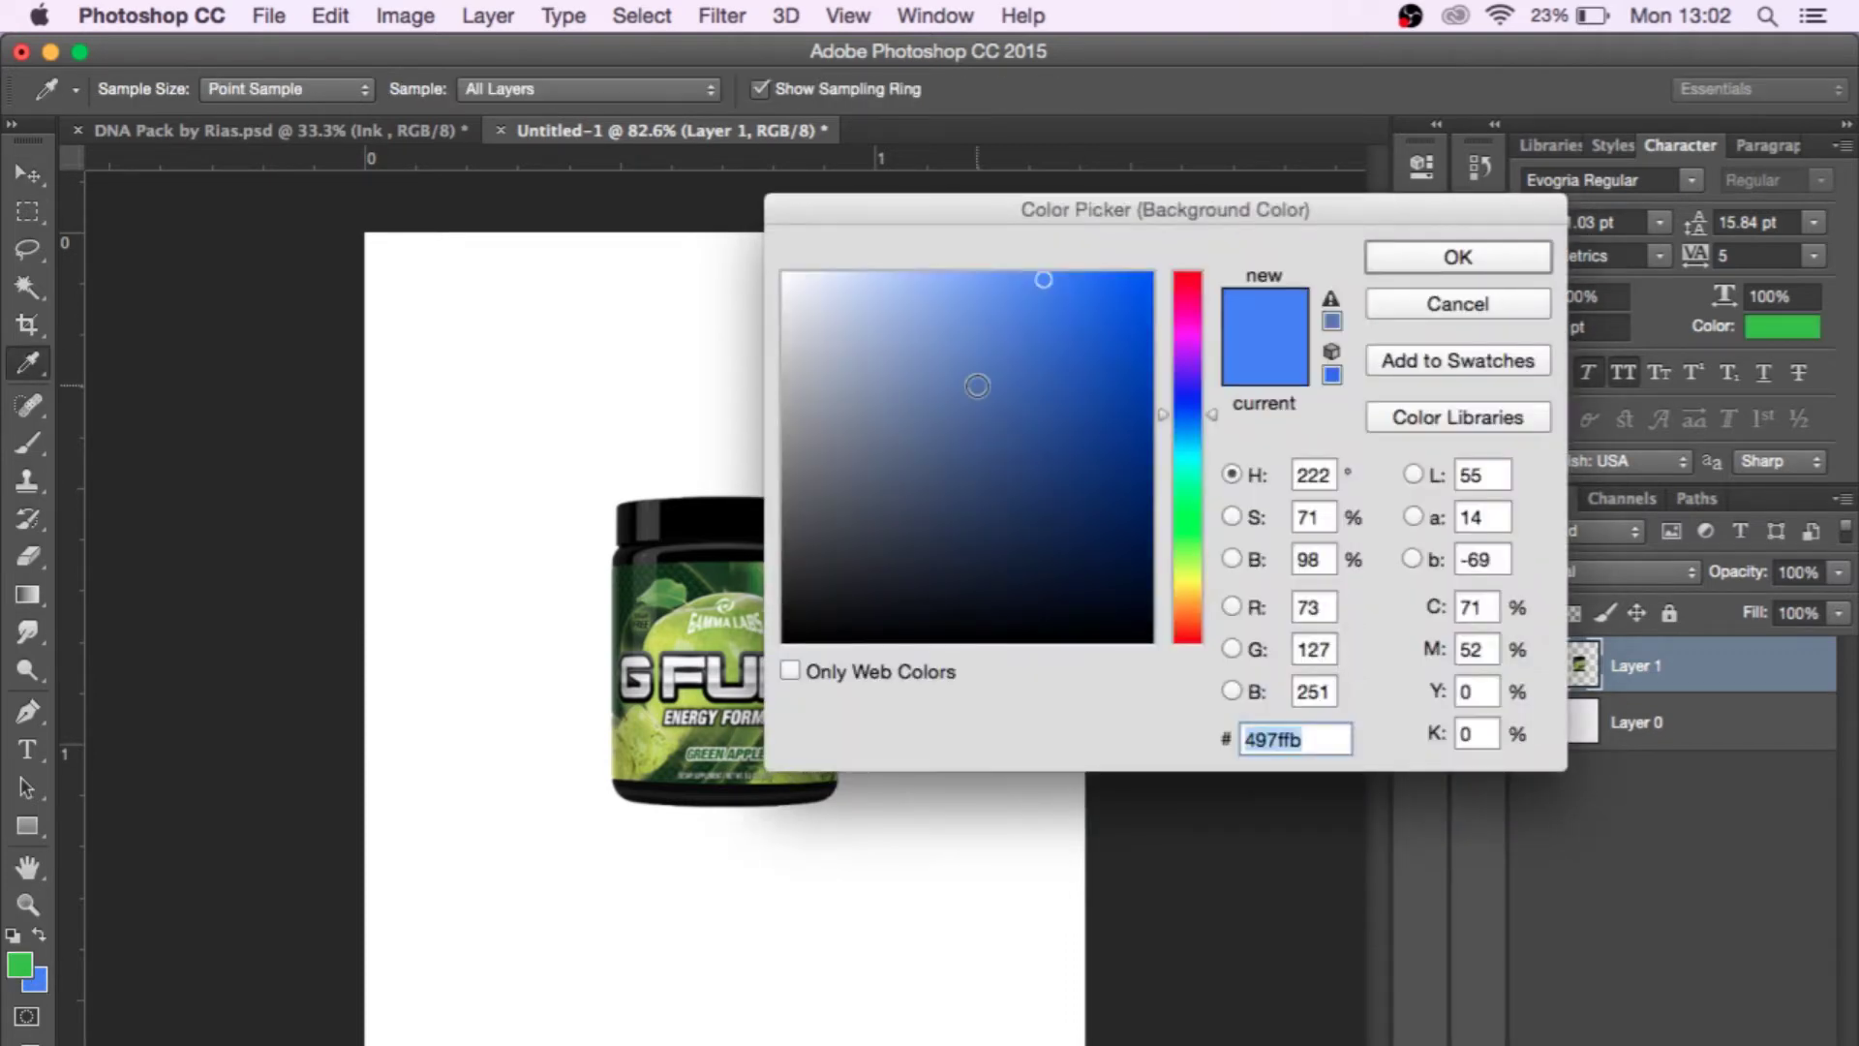
{"action": "left_click", "coordinate": [16, 962]}
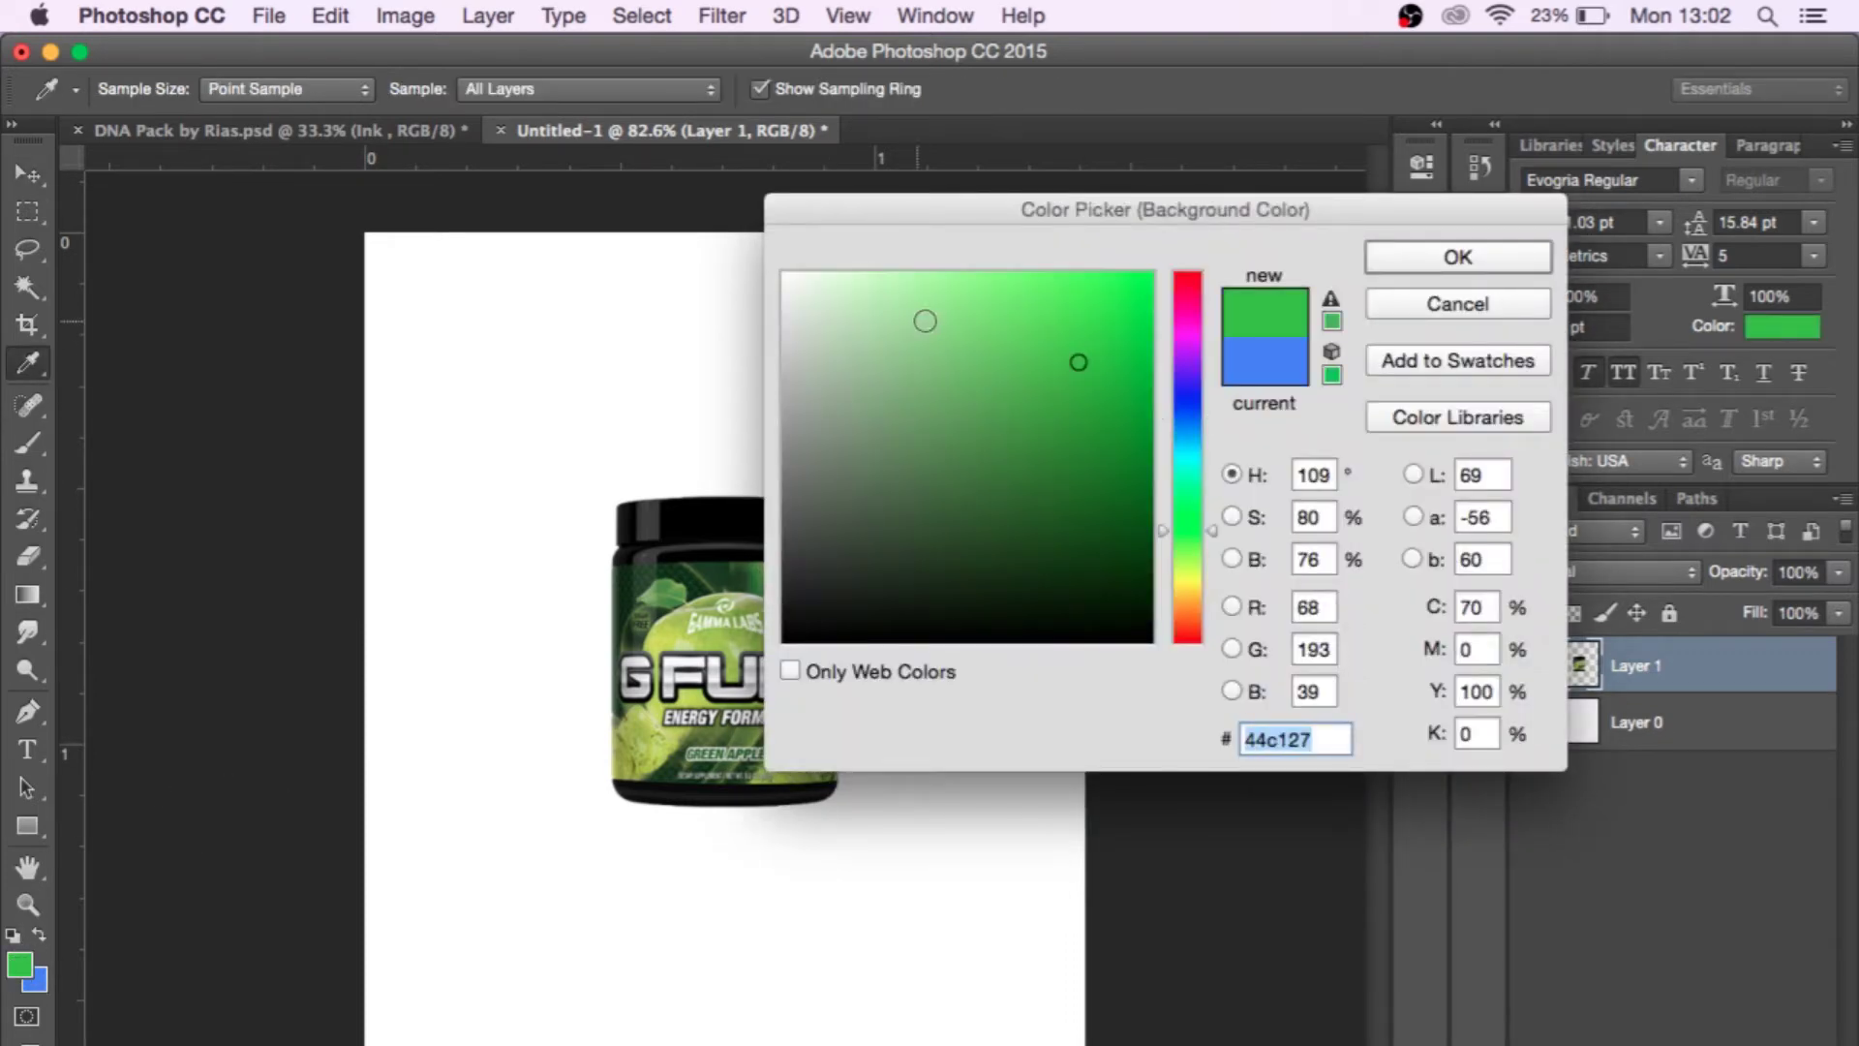
{"action": "left_click", "coordinate": [952, 294]}
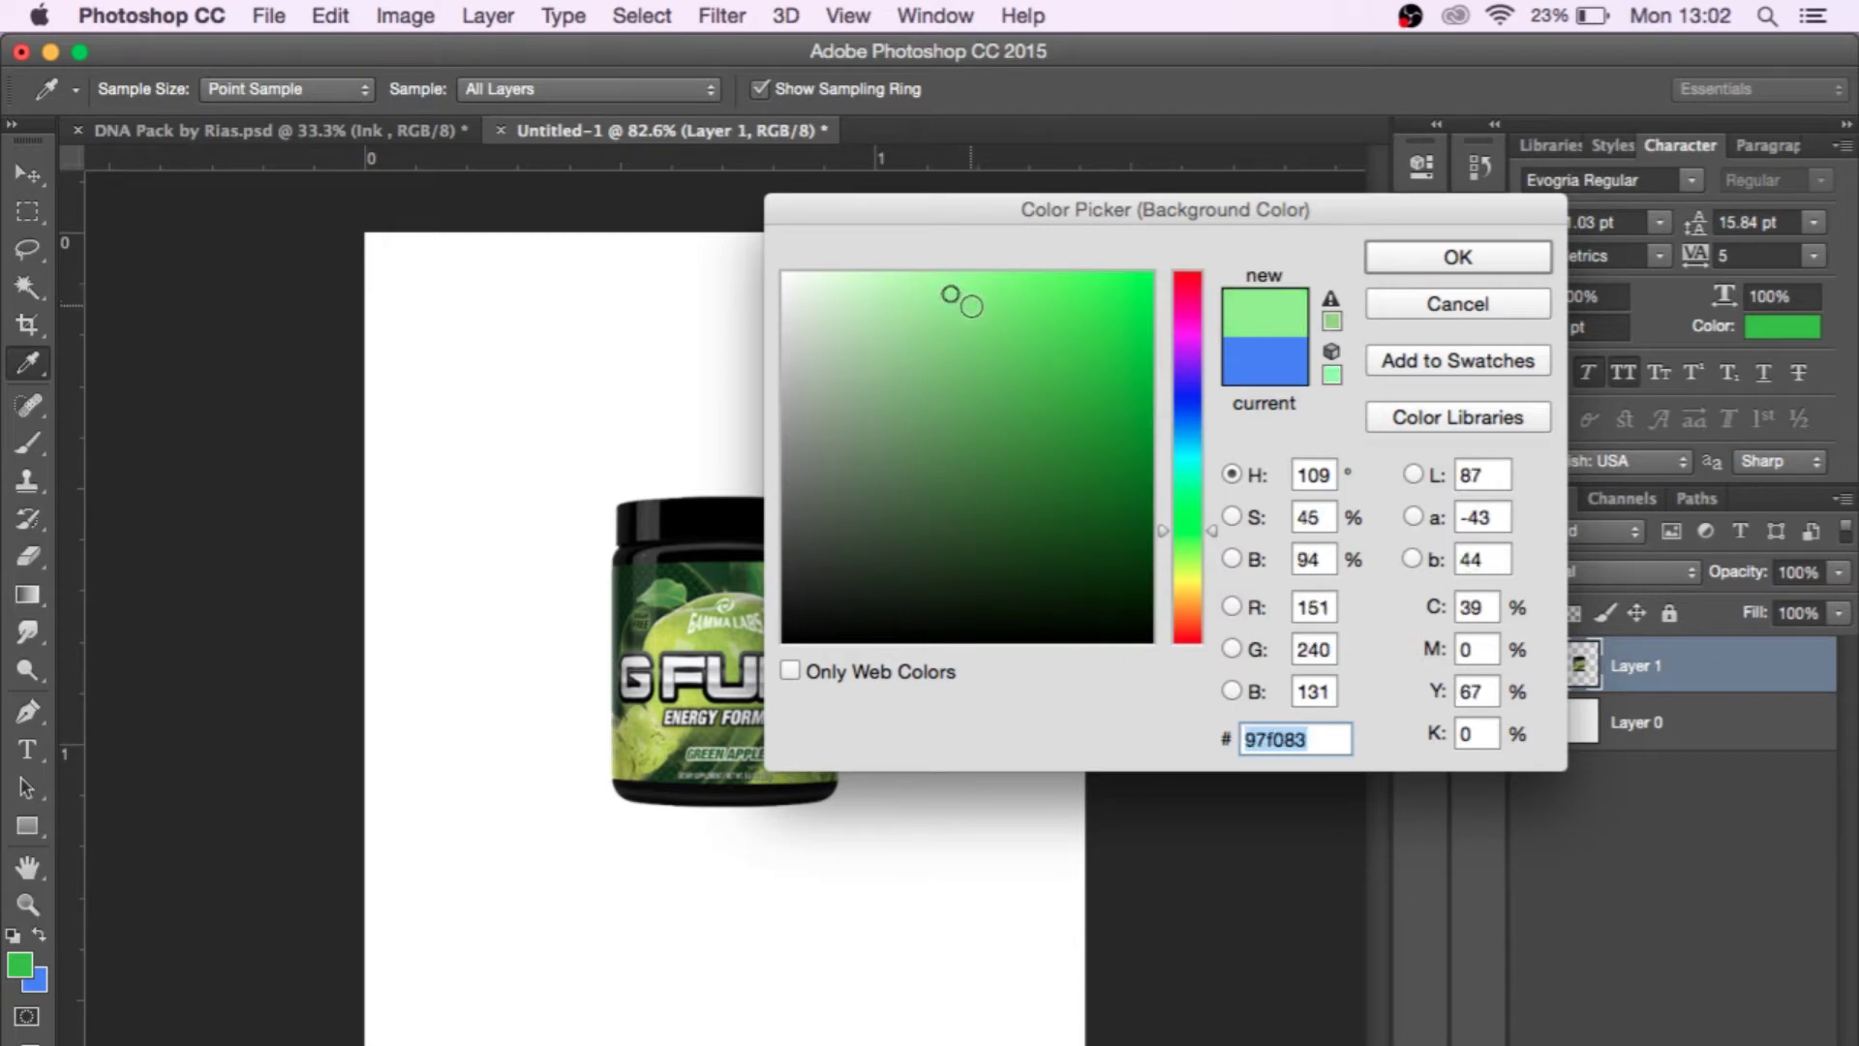
{"action": "left_click_drag", "start_coordinate": [971, 301], "coordinate": [981, 307]}
{"action": "left_click", "coordinate": [1437, 244]}
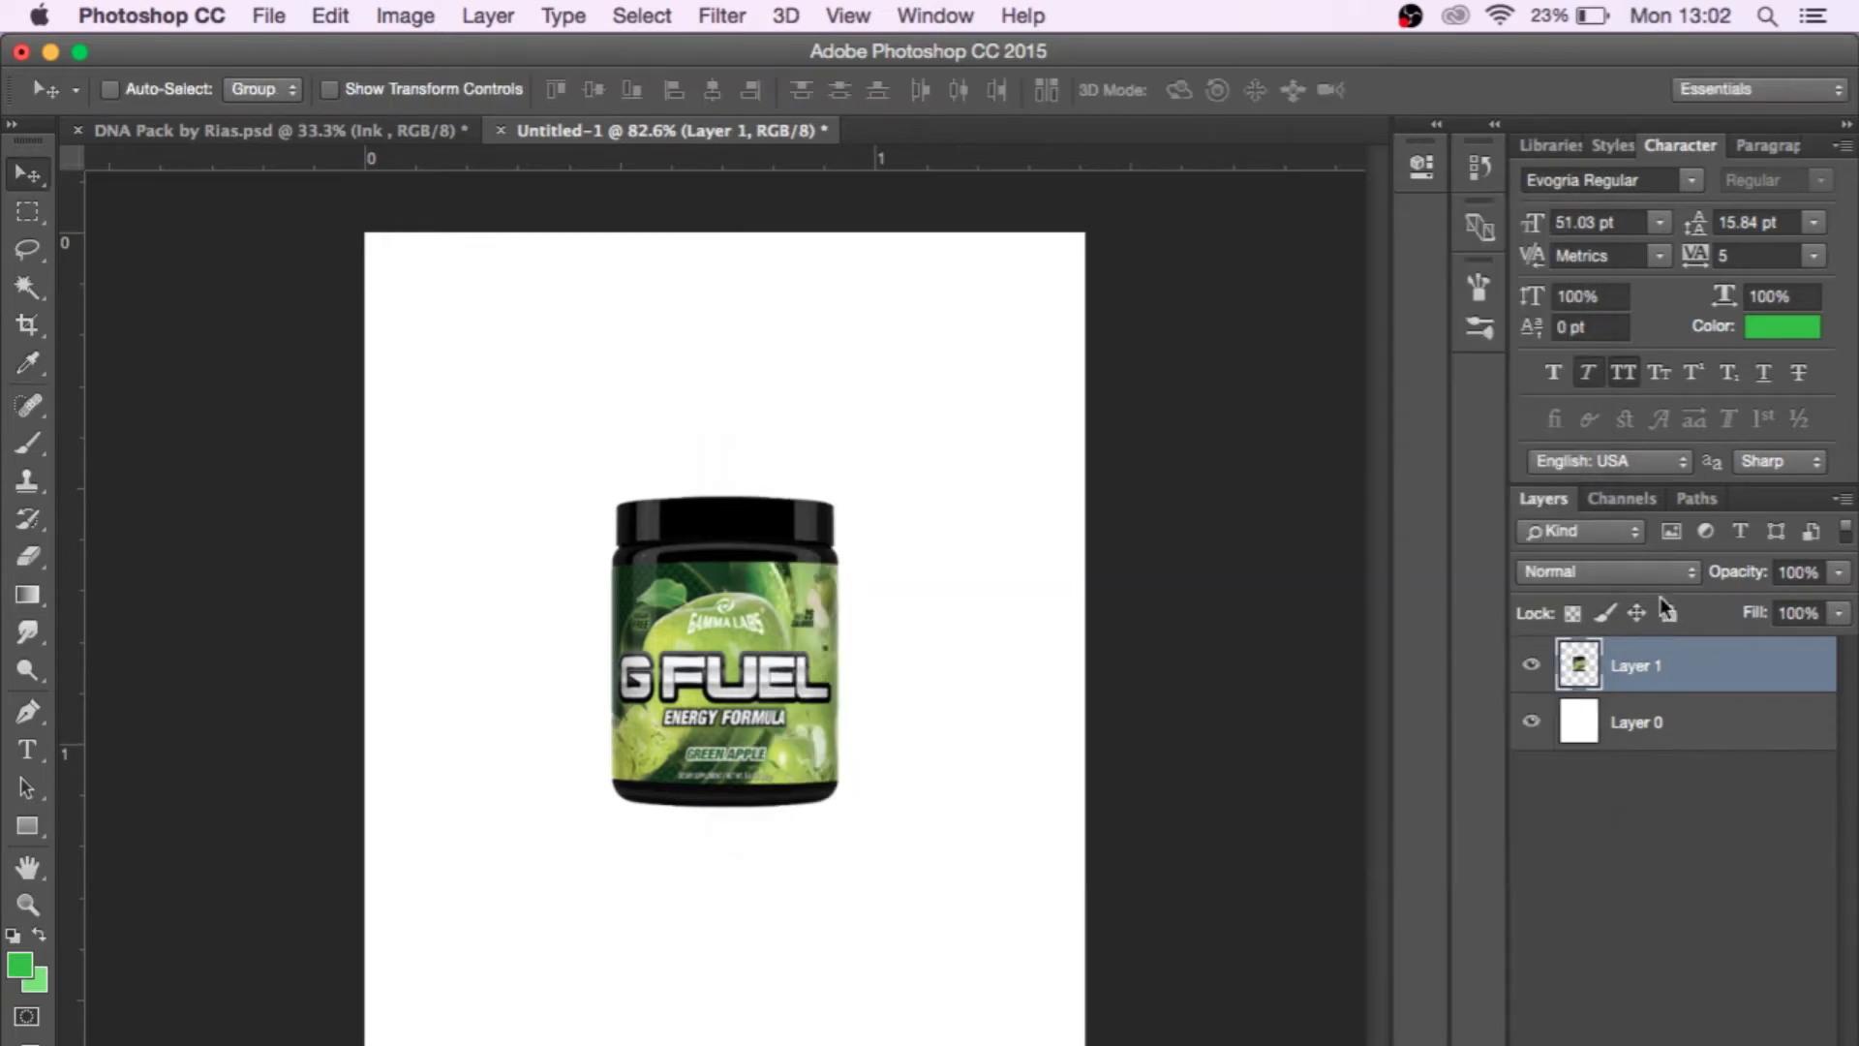
Give Layer 0 a radial Gradient Overlay using the green preset at about 111% scale.
{"action": "left_click", "coordinate": [1683, 717]}
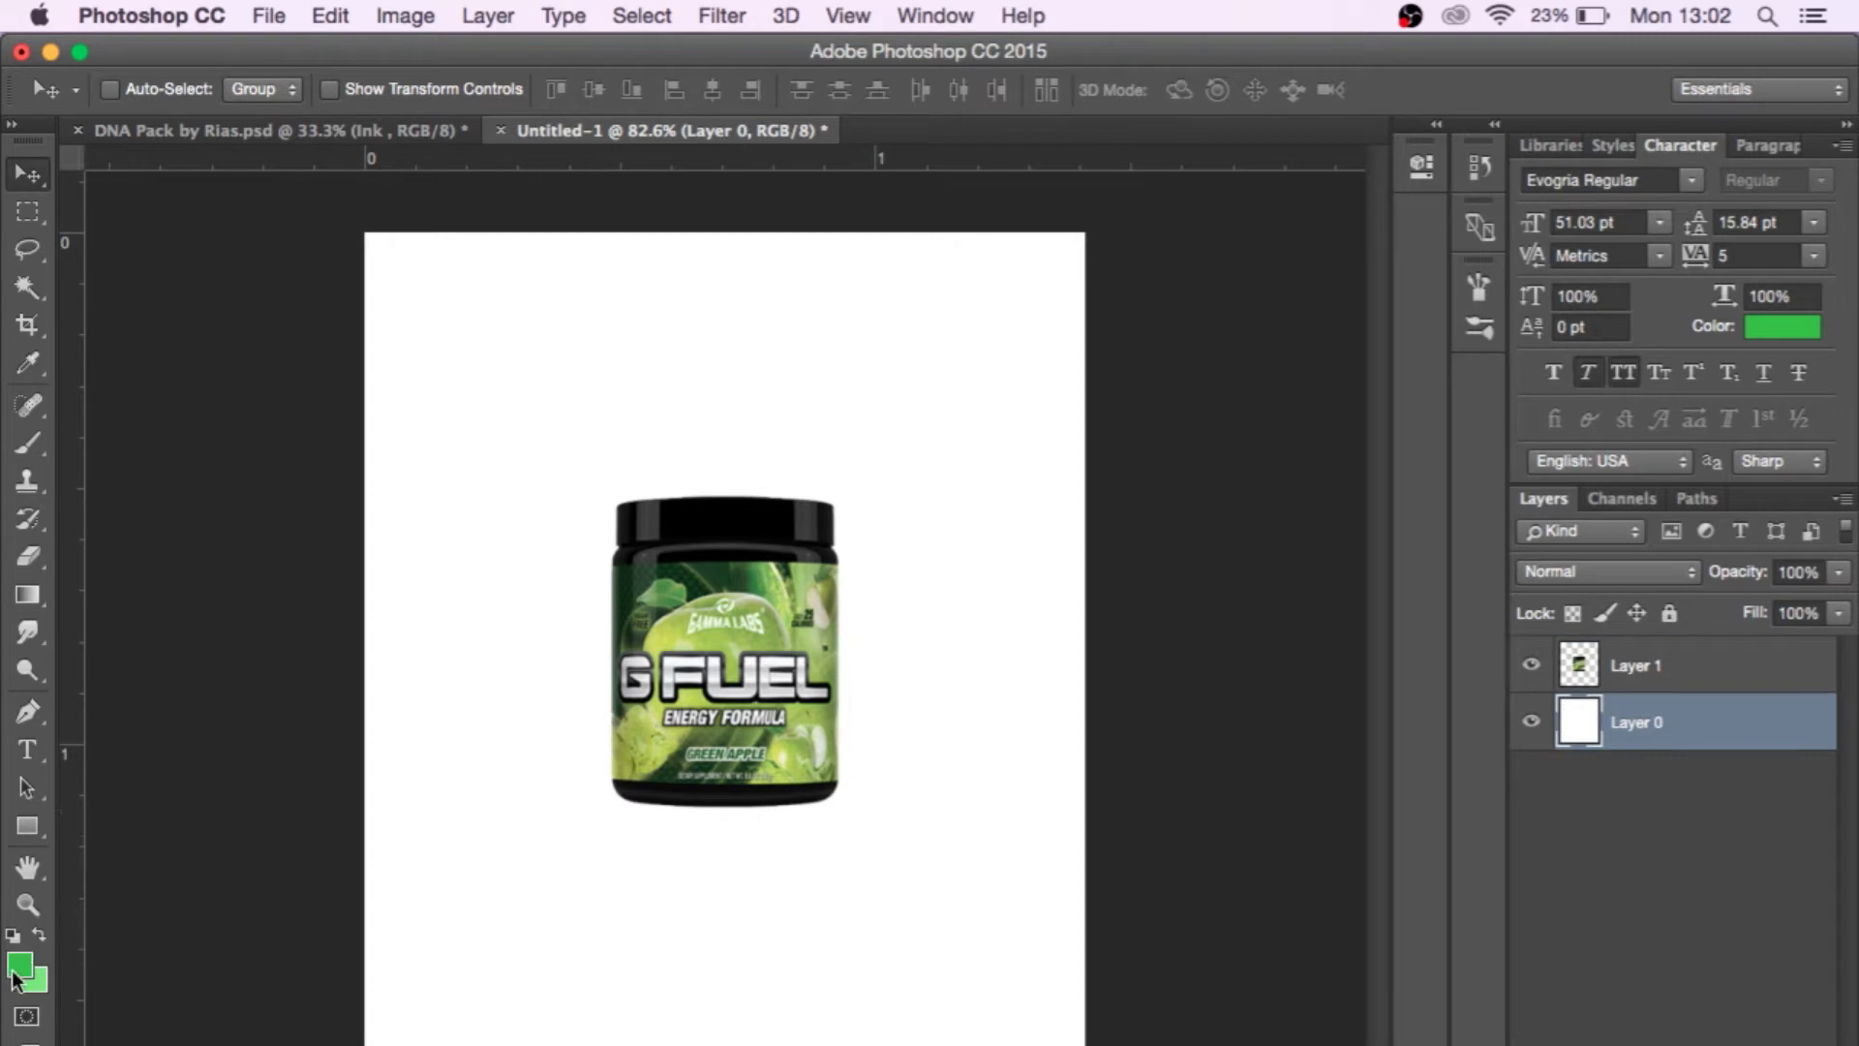
{"action": "double_click", "coordinate": [1706, 745]}
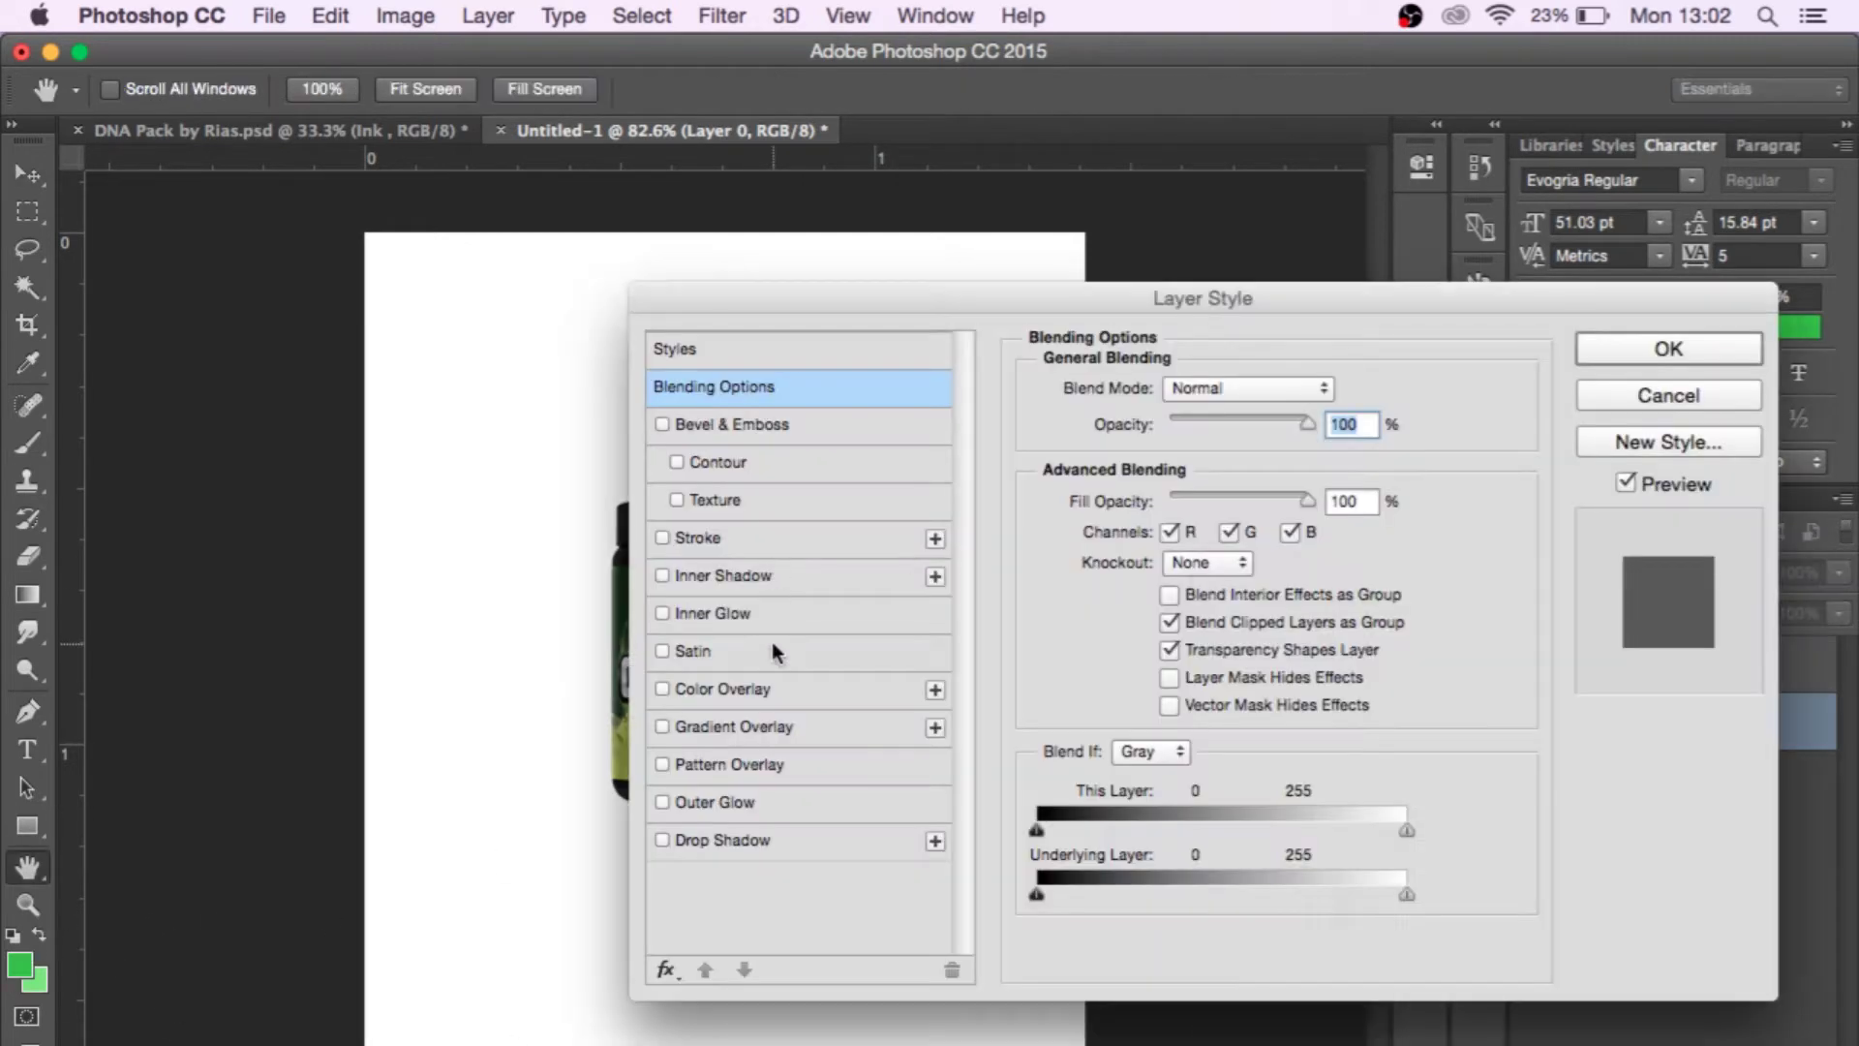
{"action": "left_click", "coordinate": [762, 728]}
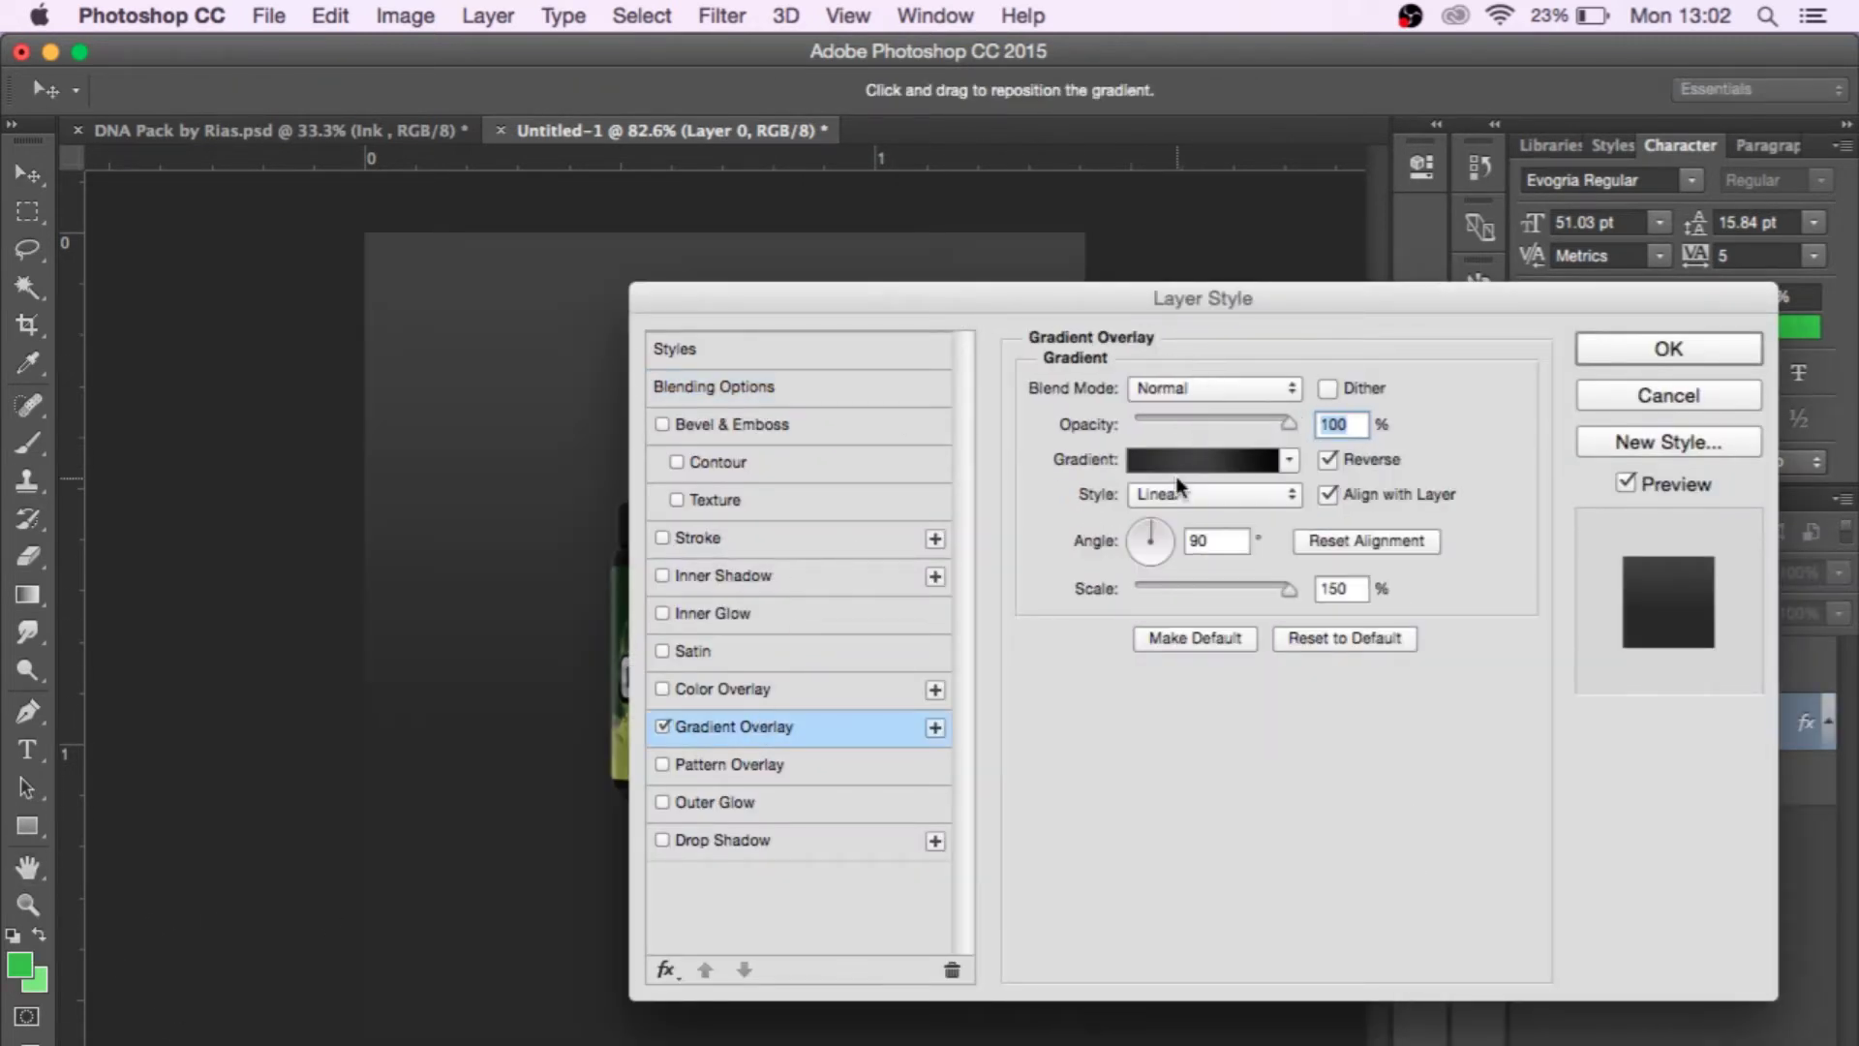
{"action": "left_click", "coordinate": [1180, 492]}
{"action": "left_click", "coordinate": [1166, 515]}
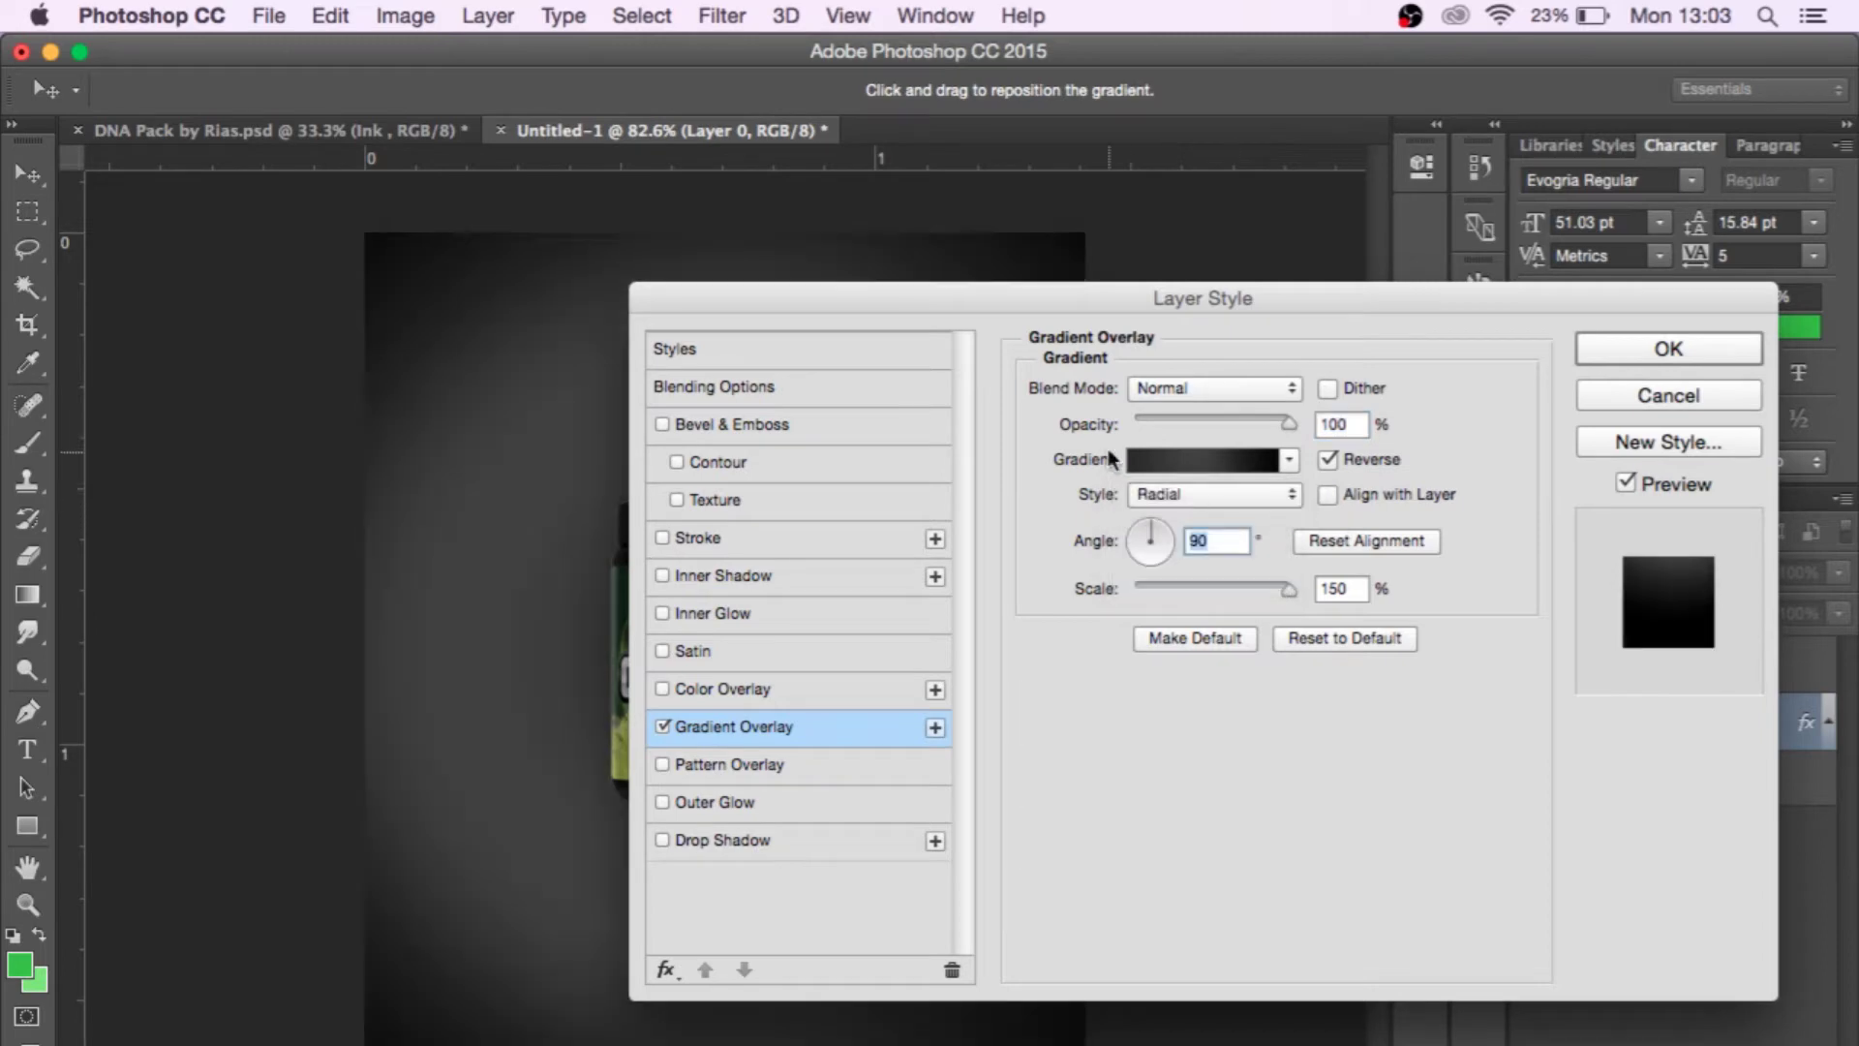
{"action": "left_click", "coordinate": [1278, 462]}
{"action": "left_click", "coordinate": [1069, 515]}
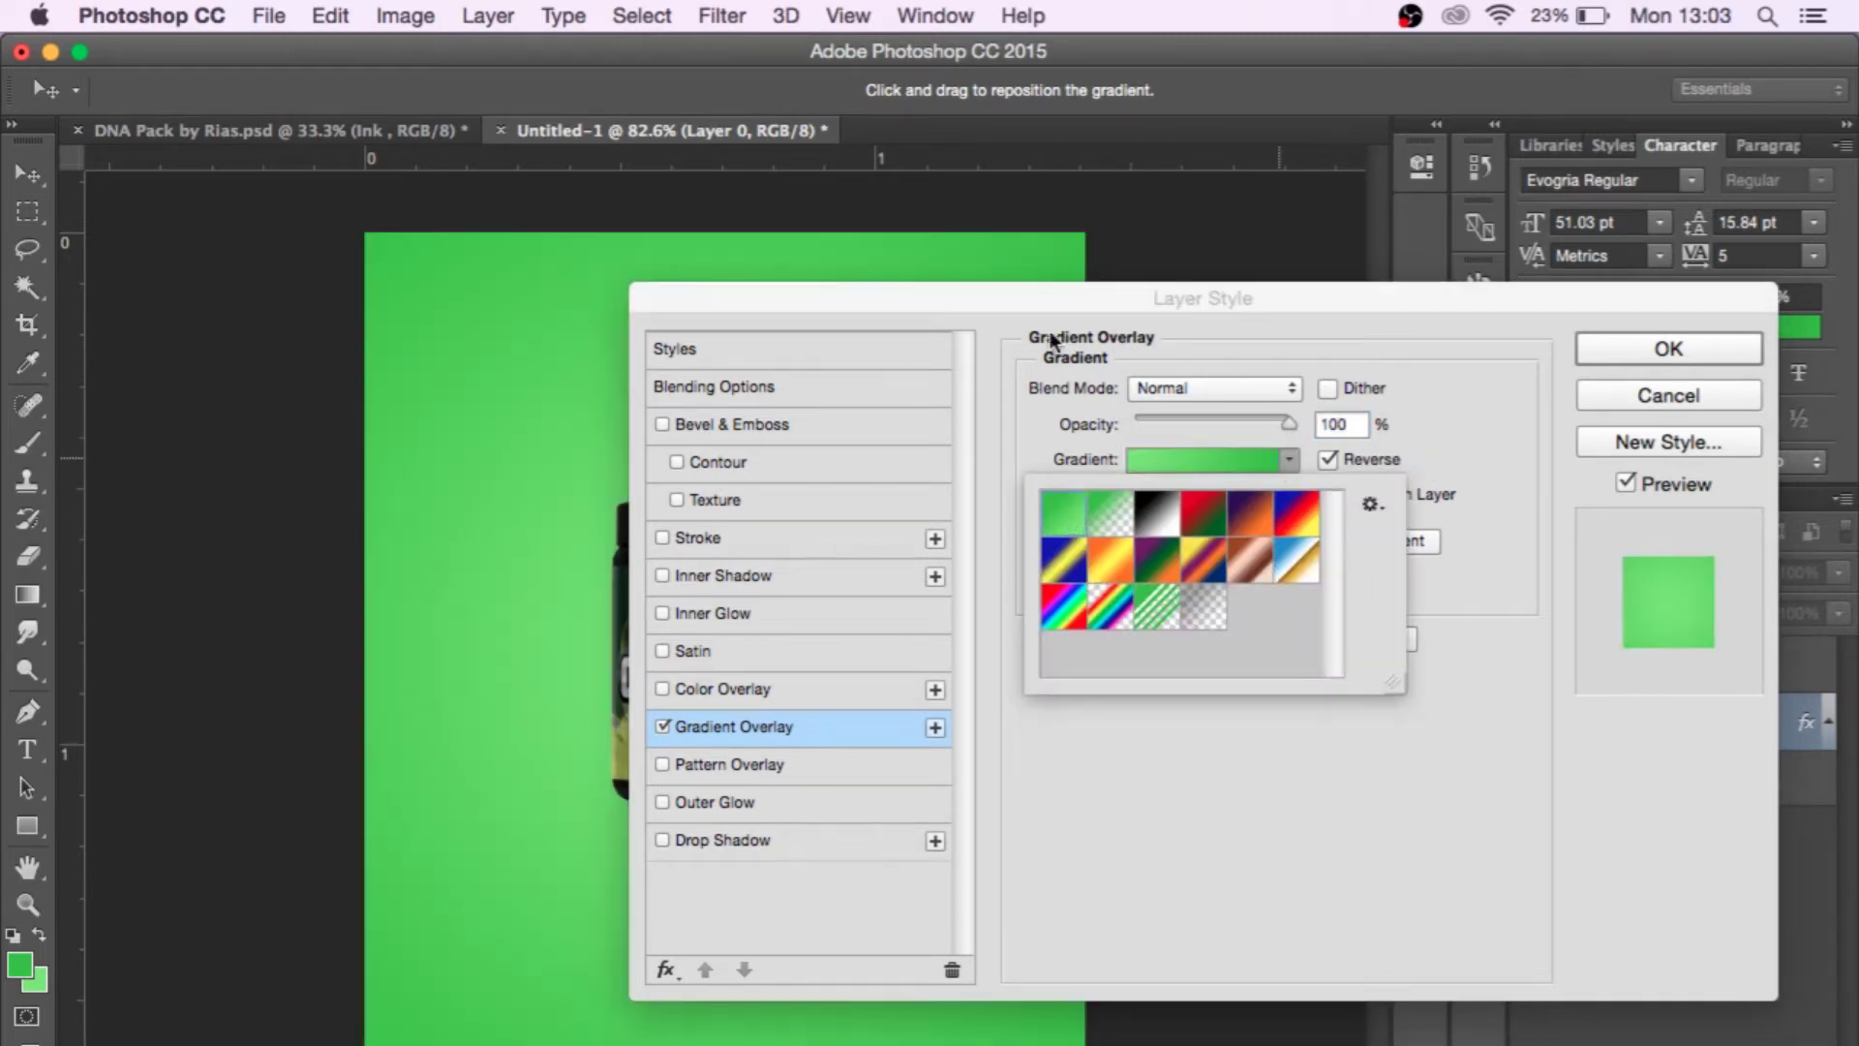
{"action": "left_click_drag", "start_coordinate": [1140, 303], "coordinate": [1363, 270]}
{"action": "left_click_drag", "start_coordinate": [1447, 560], "coordinate": [1478, 587]}
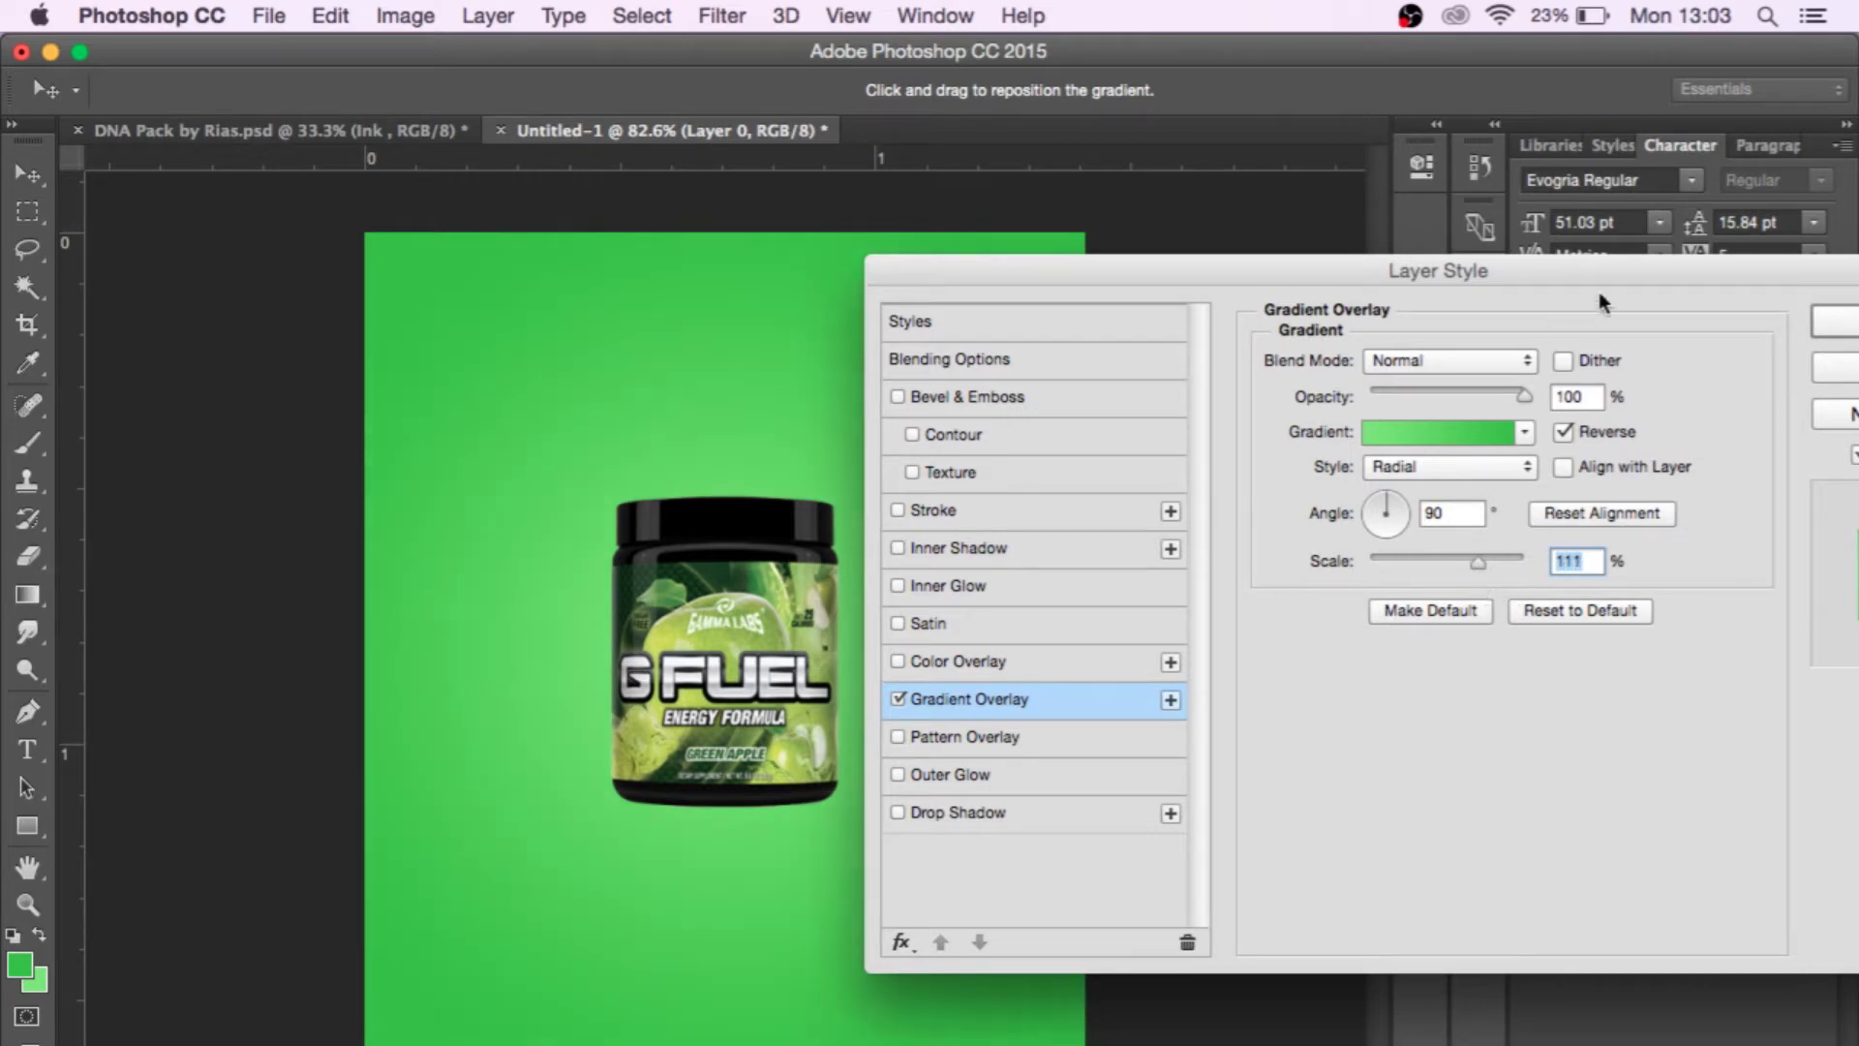
{"action": "left_click", "coordinate": [1851, 326]}
{"action": "key", "text": "c"}
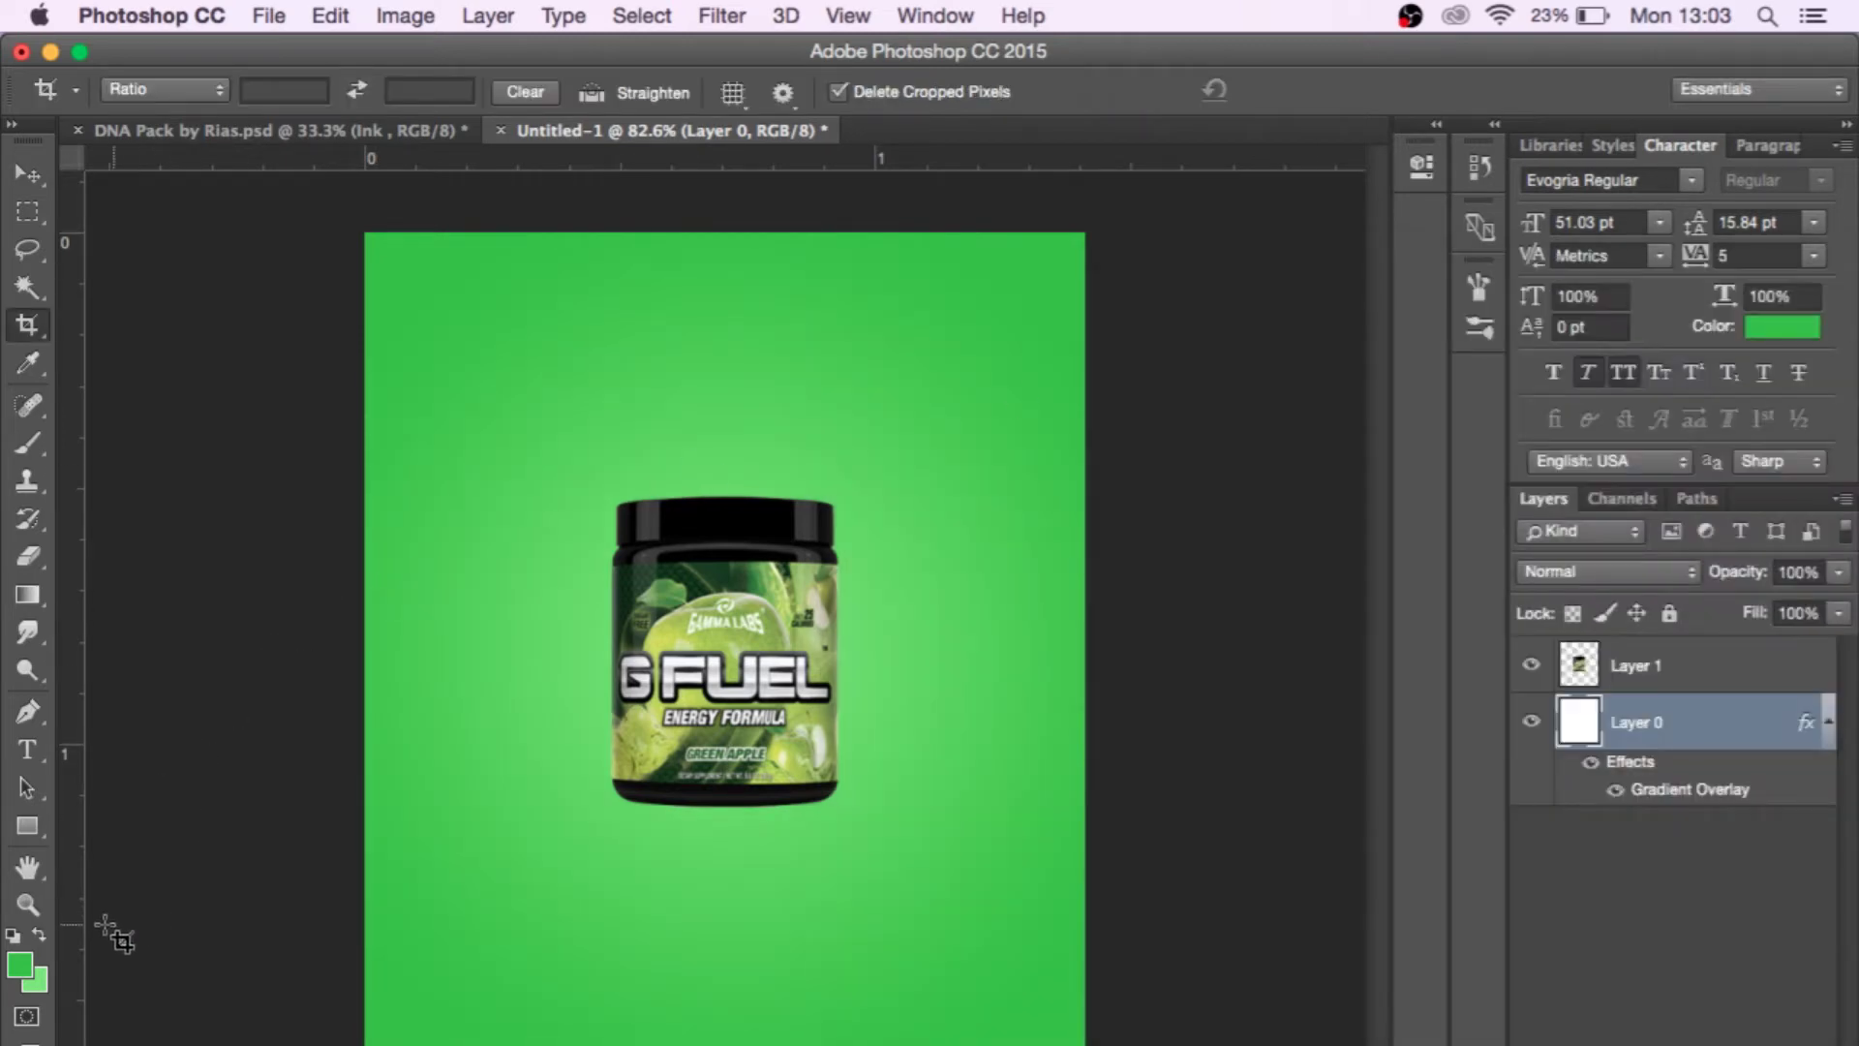
{"action": "left_click", "coordinate": [20, 969]}
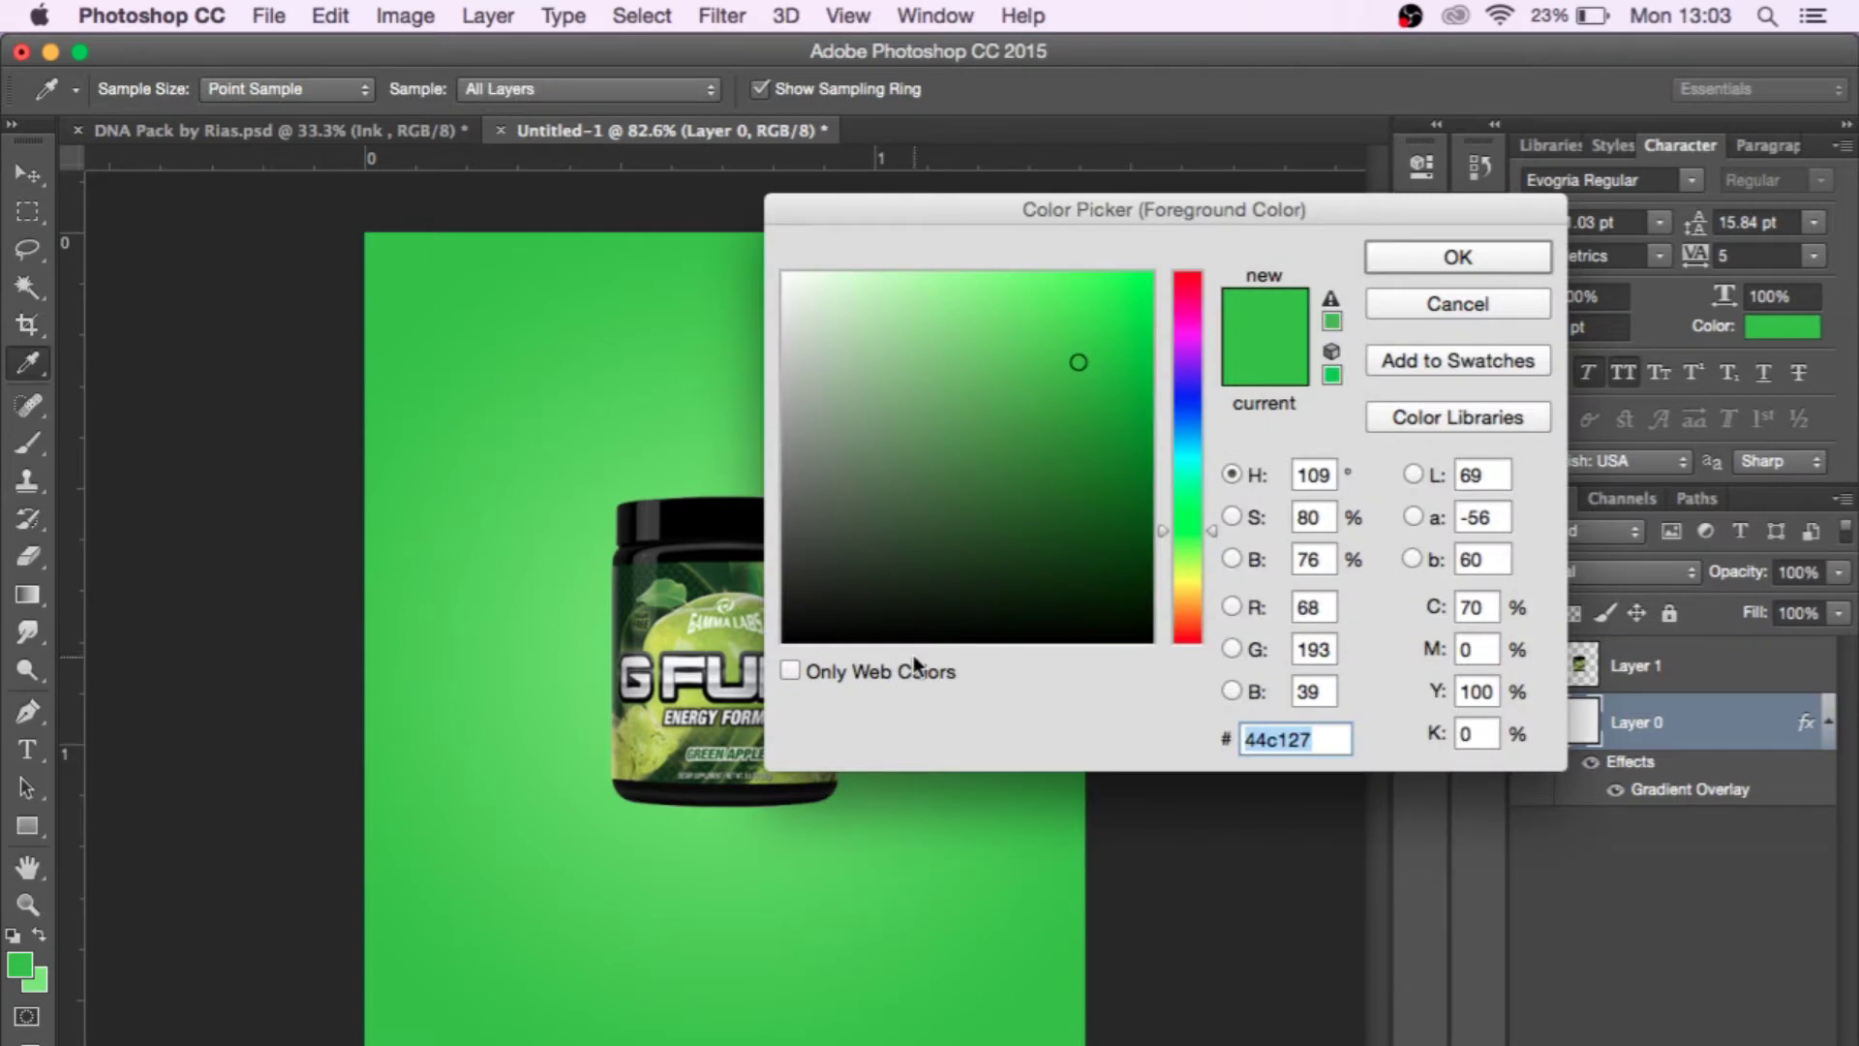
{"action": "left_click", "coordinate": [1078, 392]}
{"action": "left_click", "coordinate": [1457, 256]}
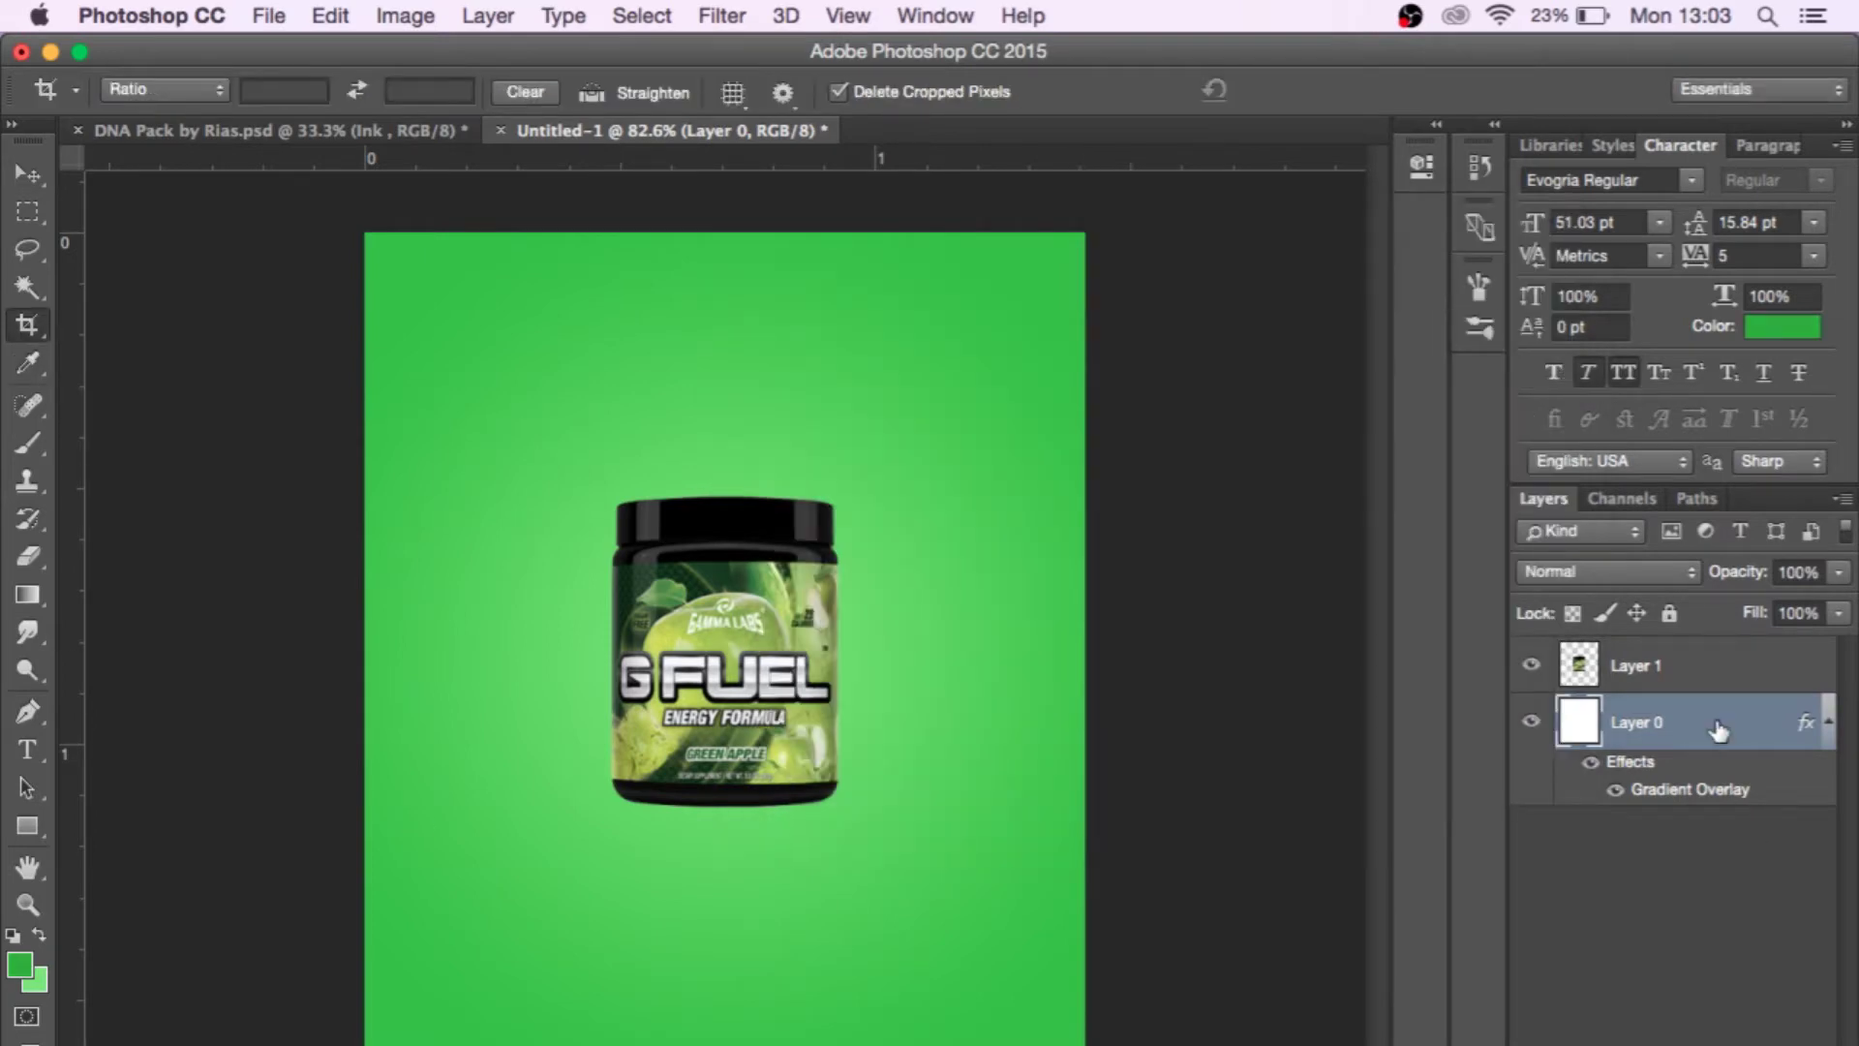
{"action": "double_click", "coordinate": [1718, 731]}
{"action": "left_click", "coordinate": [559, 598]}
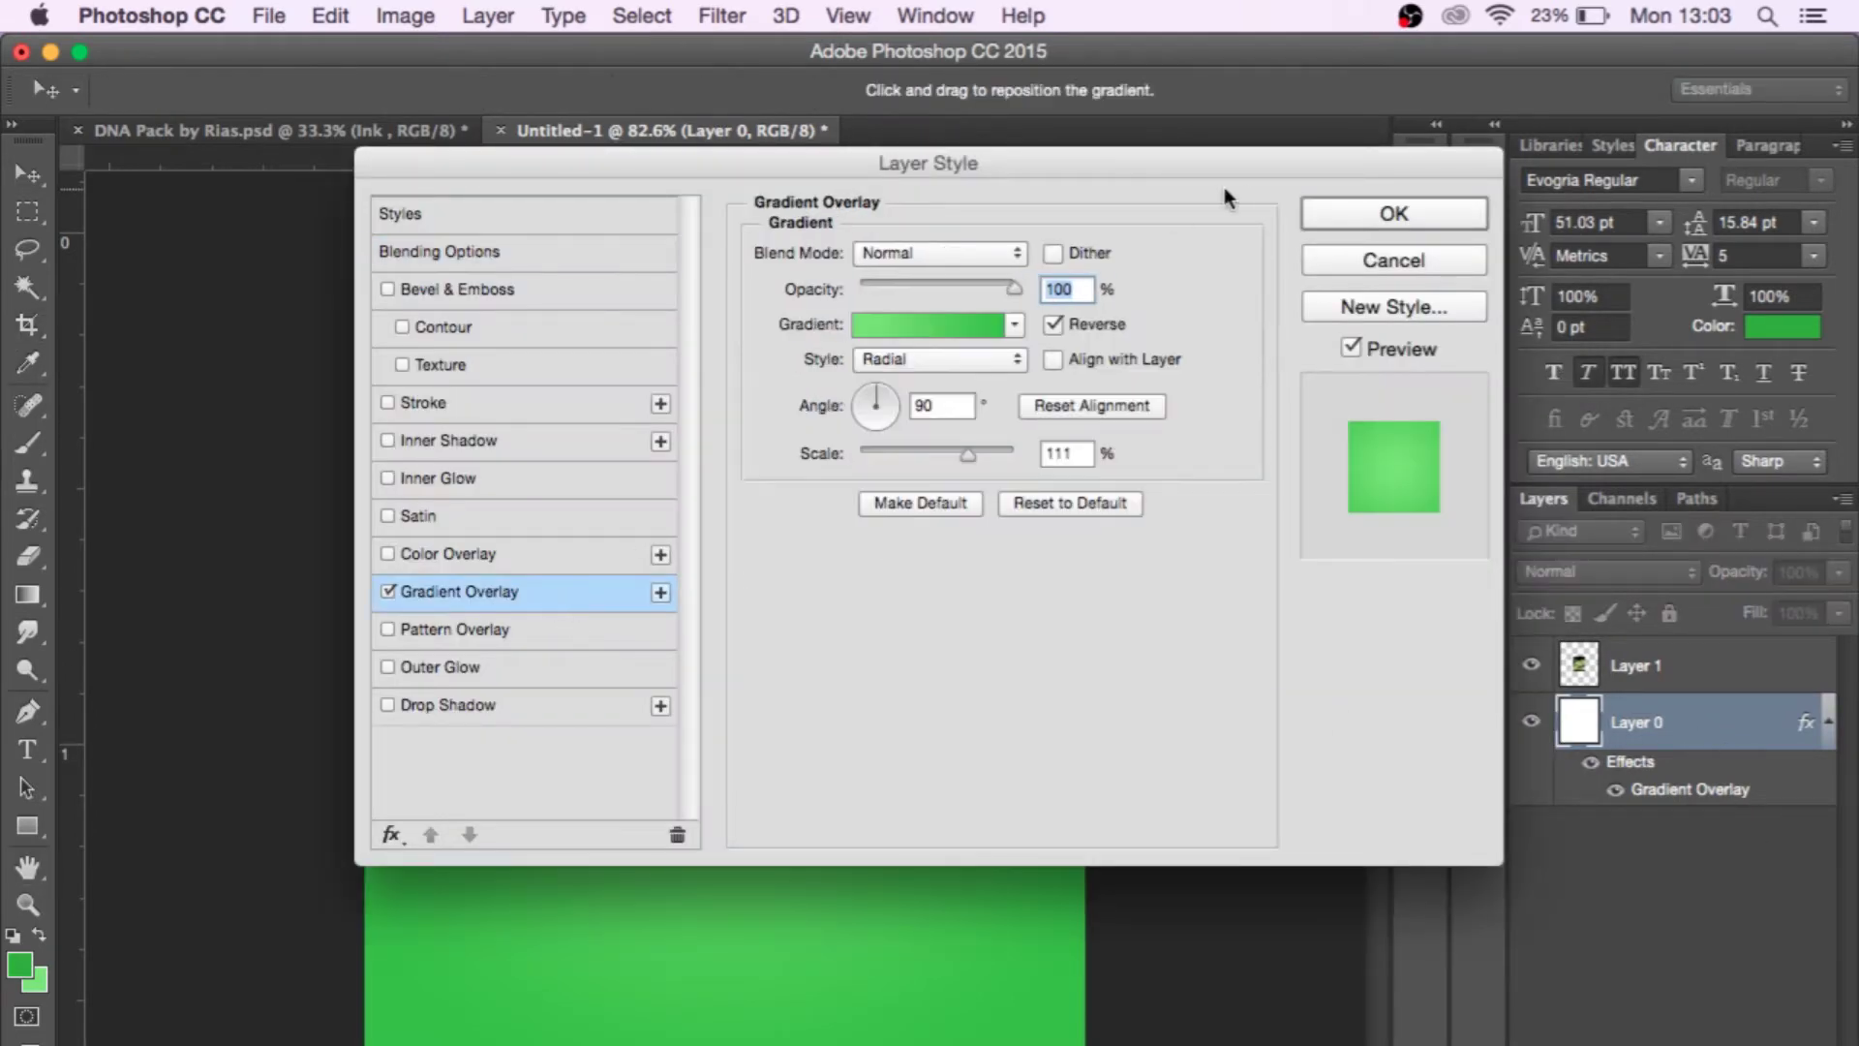
{"action": "left_click", "coordinate": [994, 334]}
{"action": "left_click", "coordinate": [593, 496]}
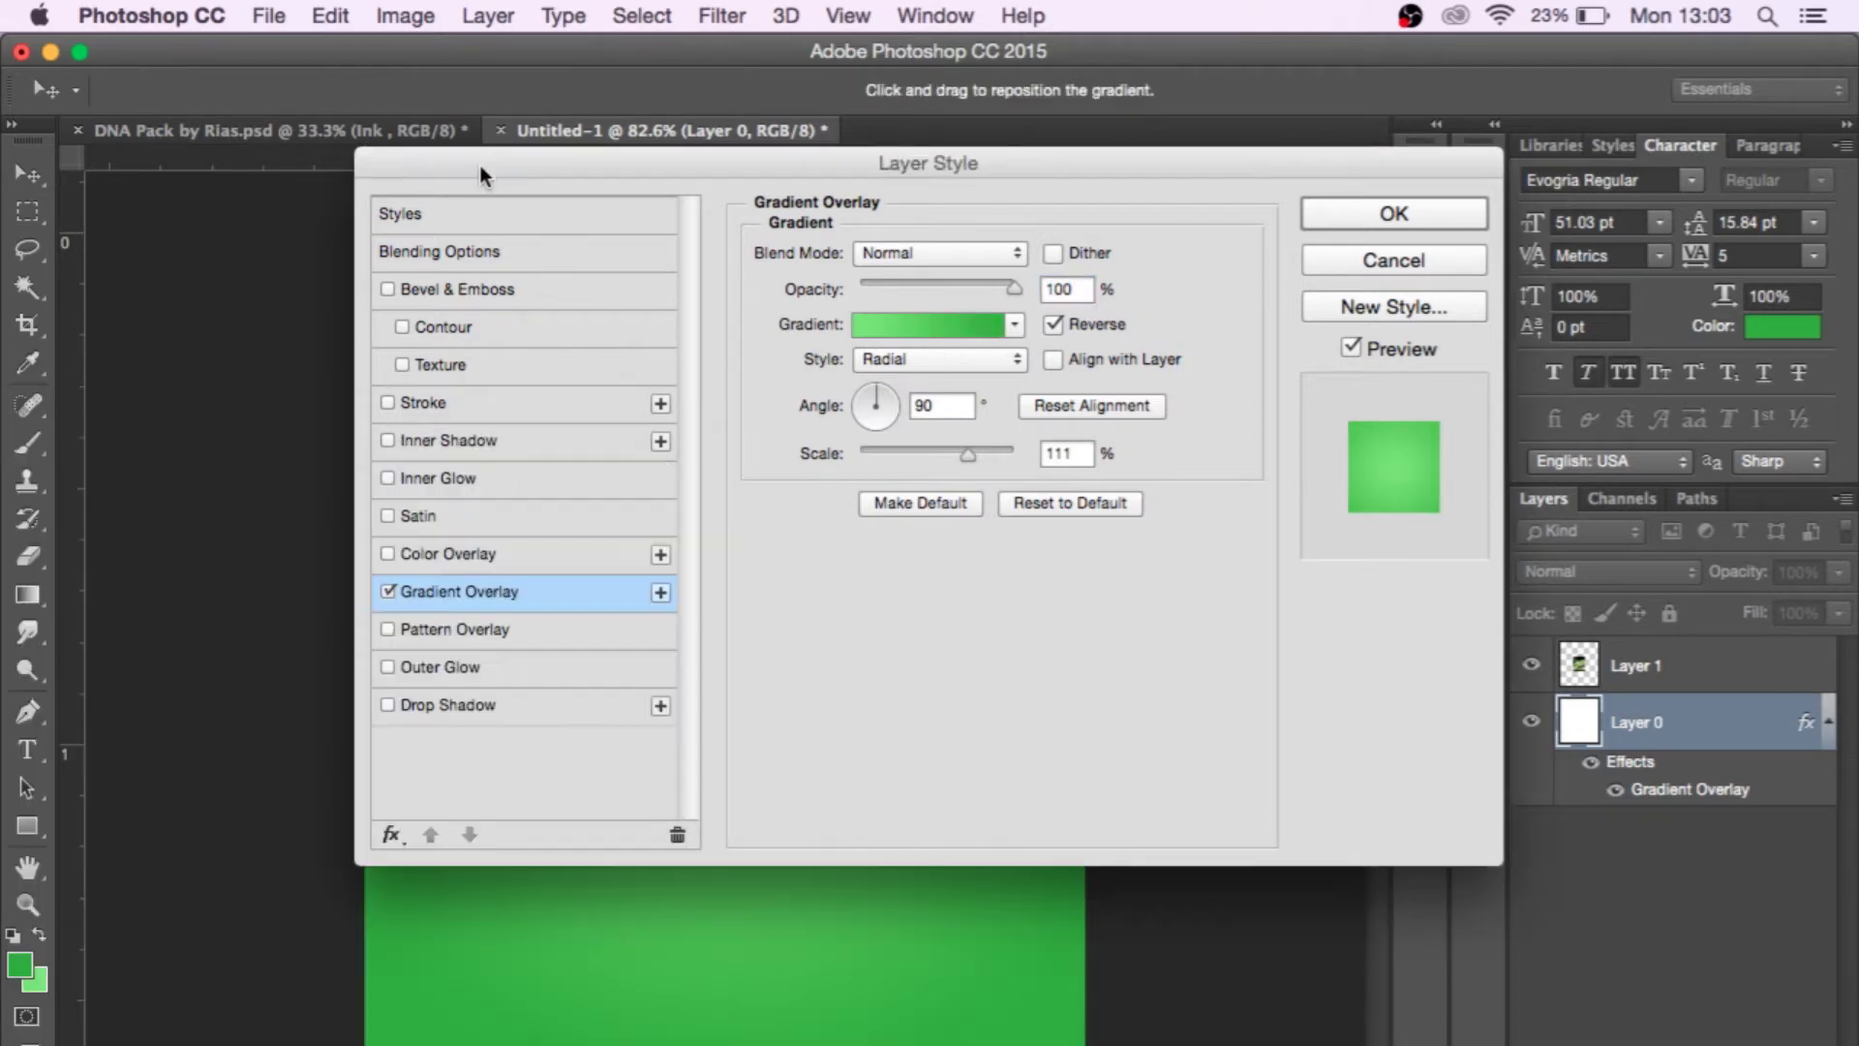
{"action": "left_click_drag", "start_coordinate": [481, 175], "coordinate": [997, 259]}
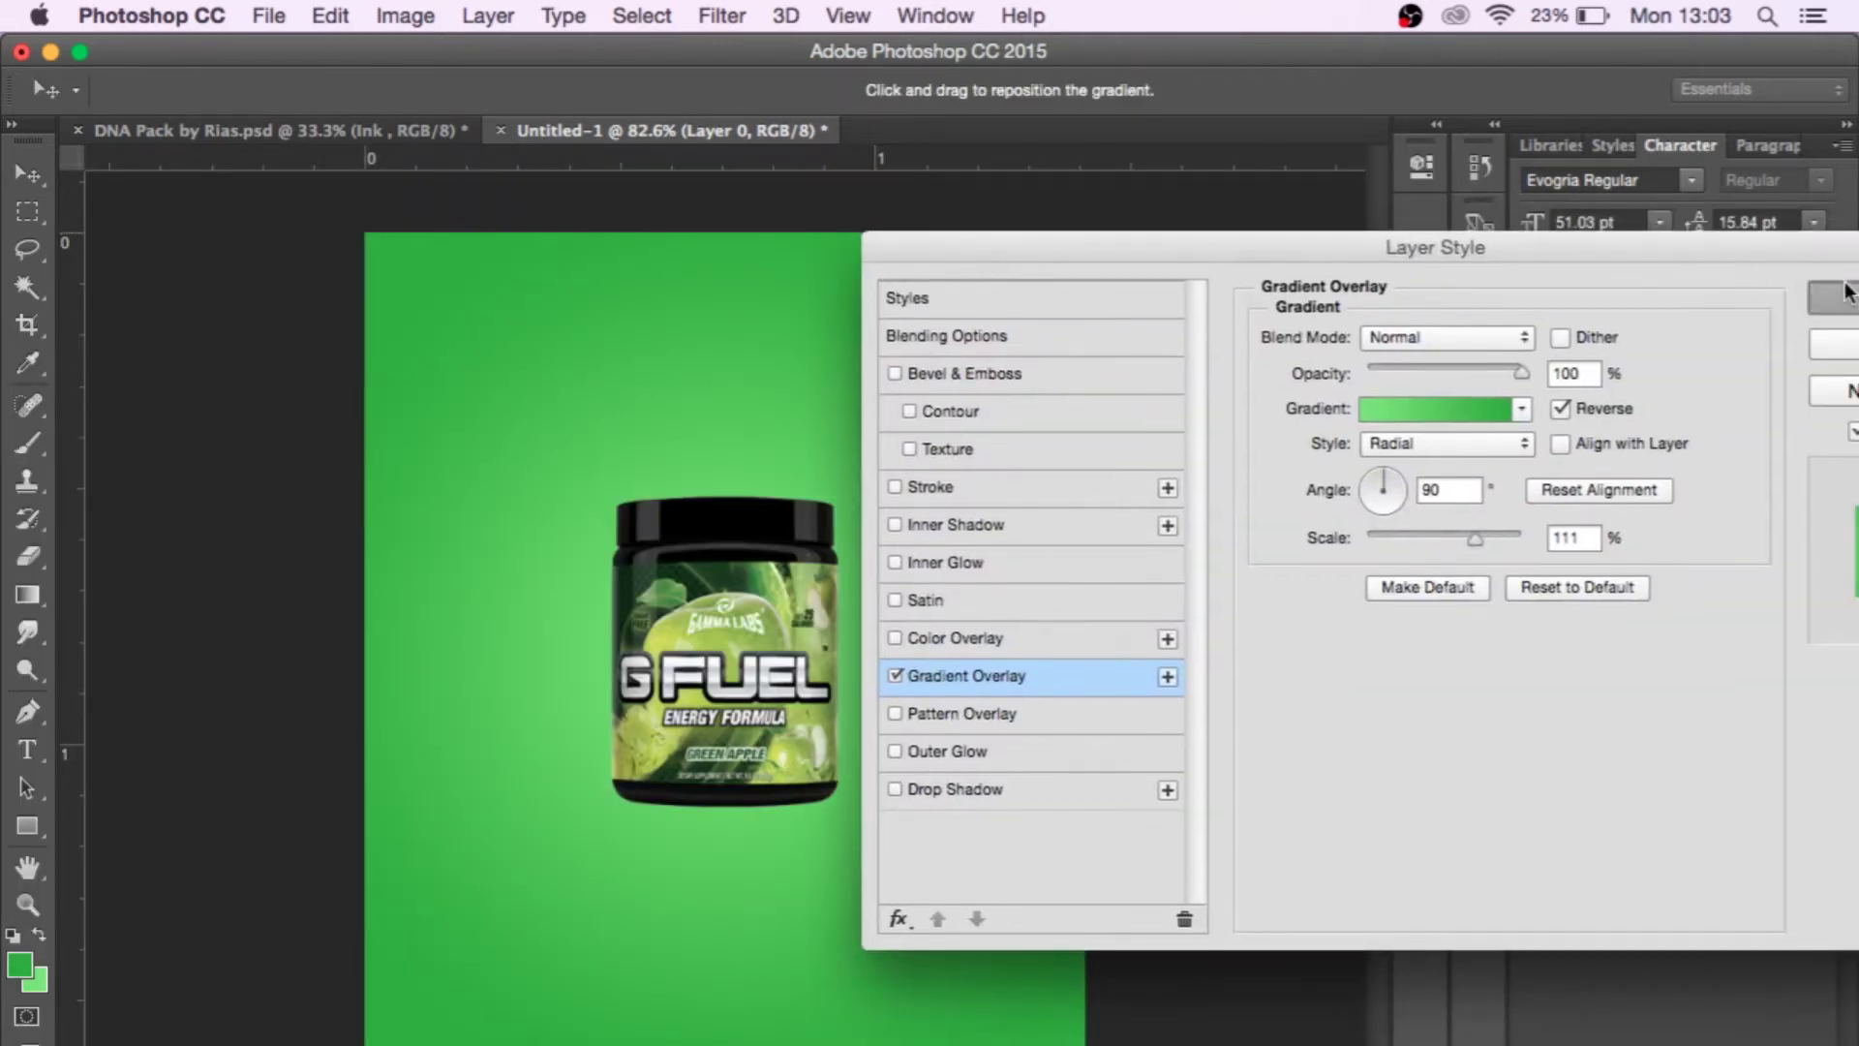
{"action": "left_click", "coordinate": [1825, 296]}
{"action": "key", "text": "c"}
{"action": "key", "text": "super+plus"}
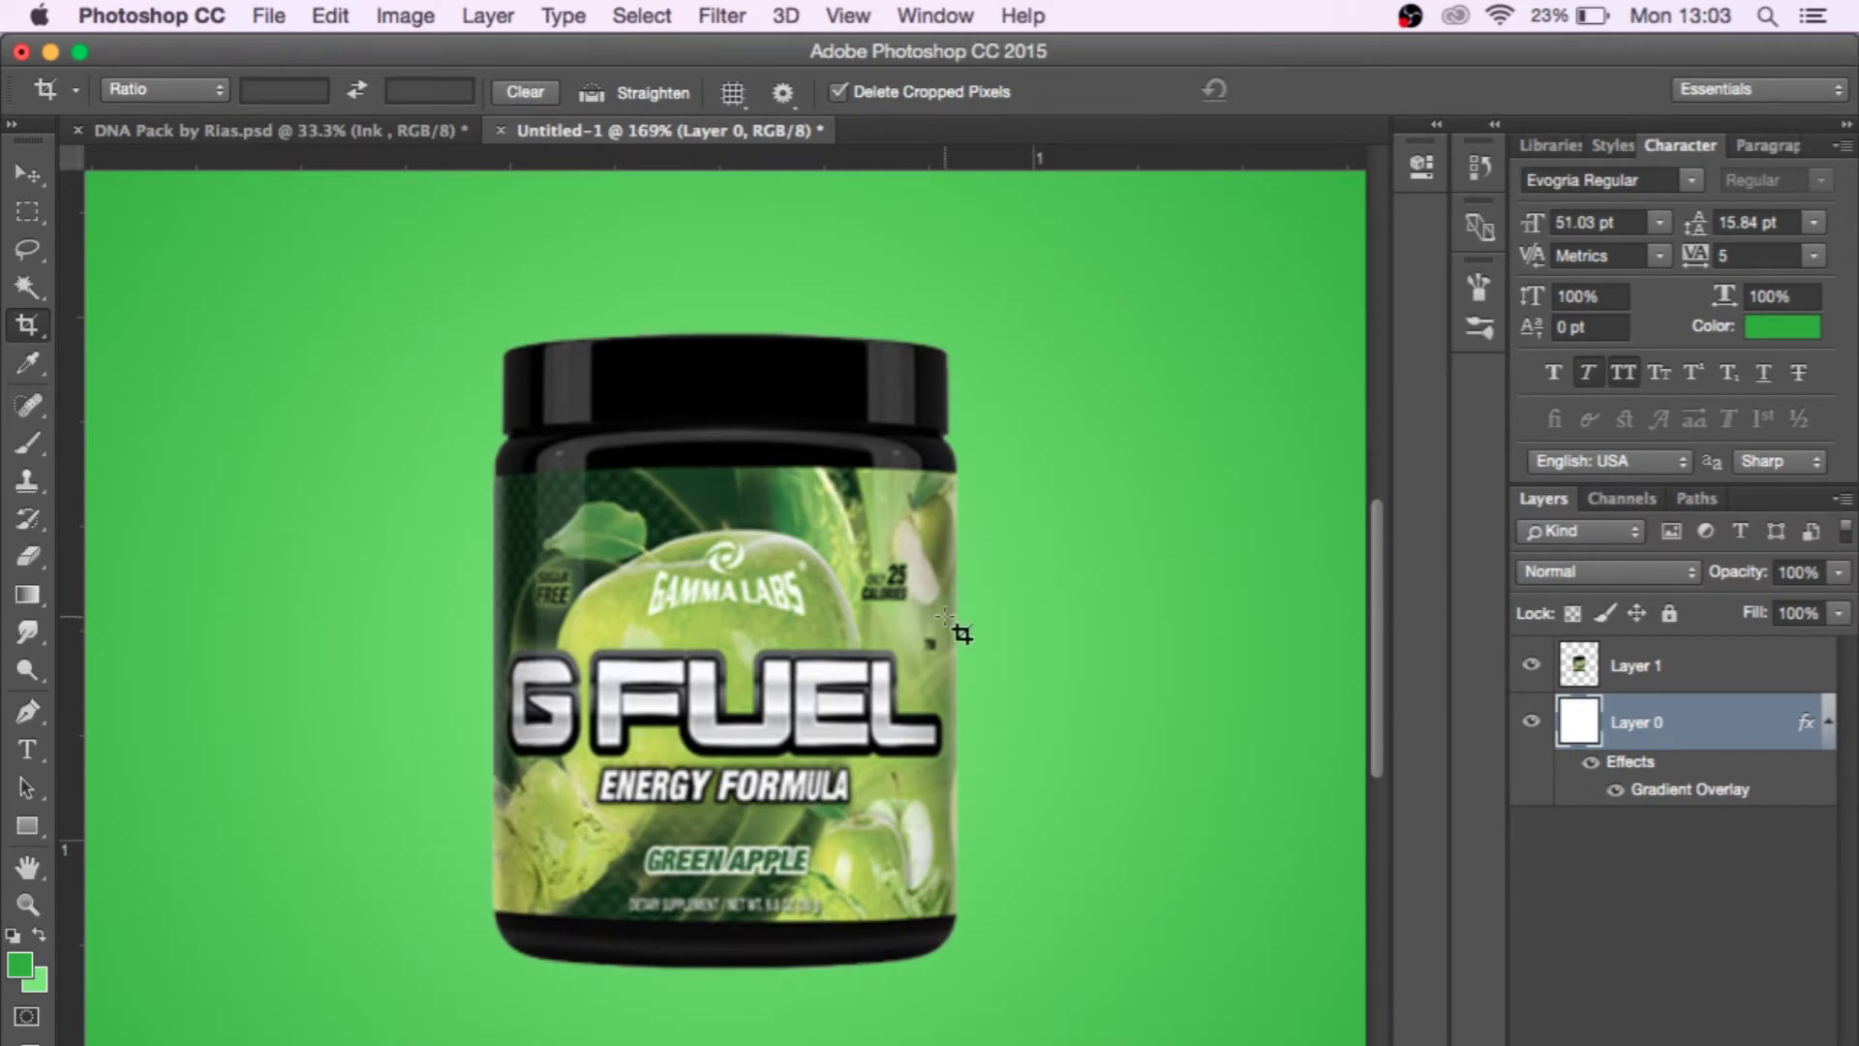
{"action": "key", "text": "super+plus"}
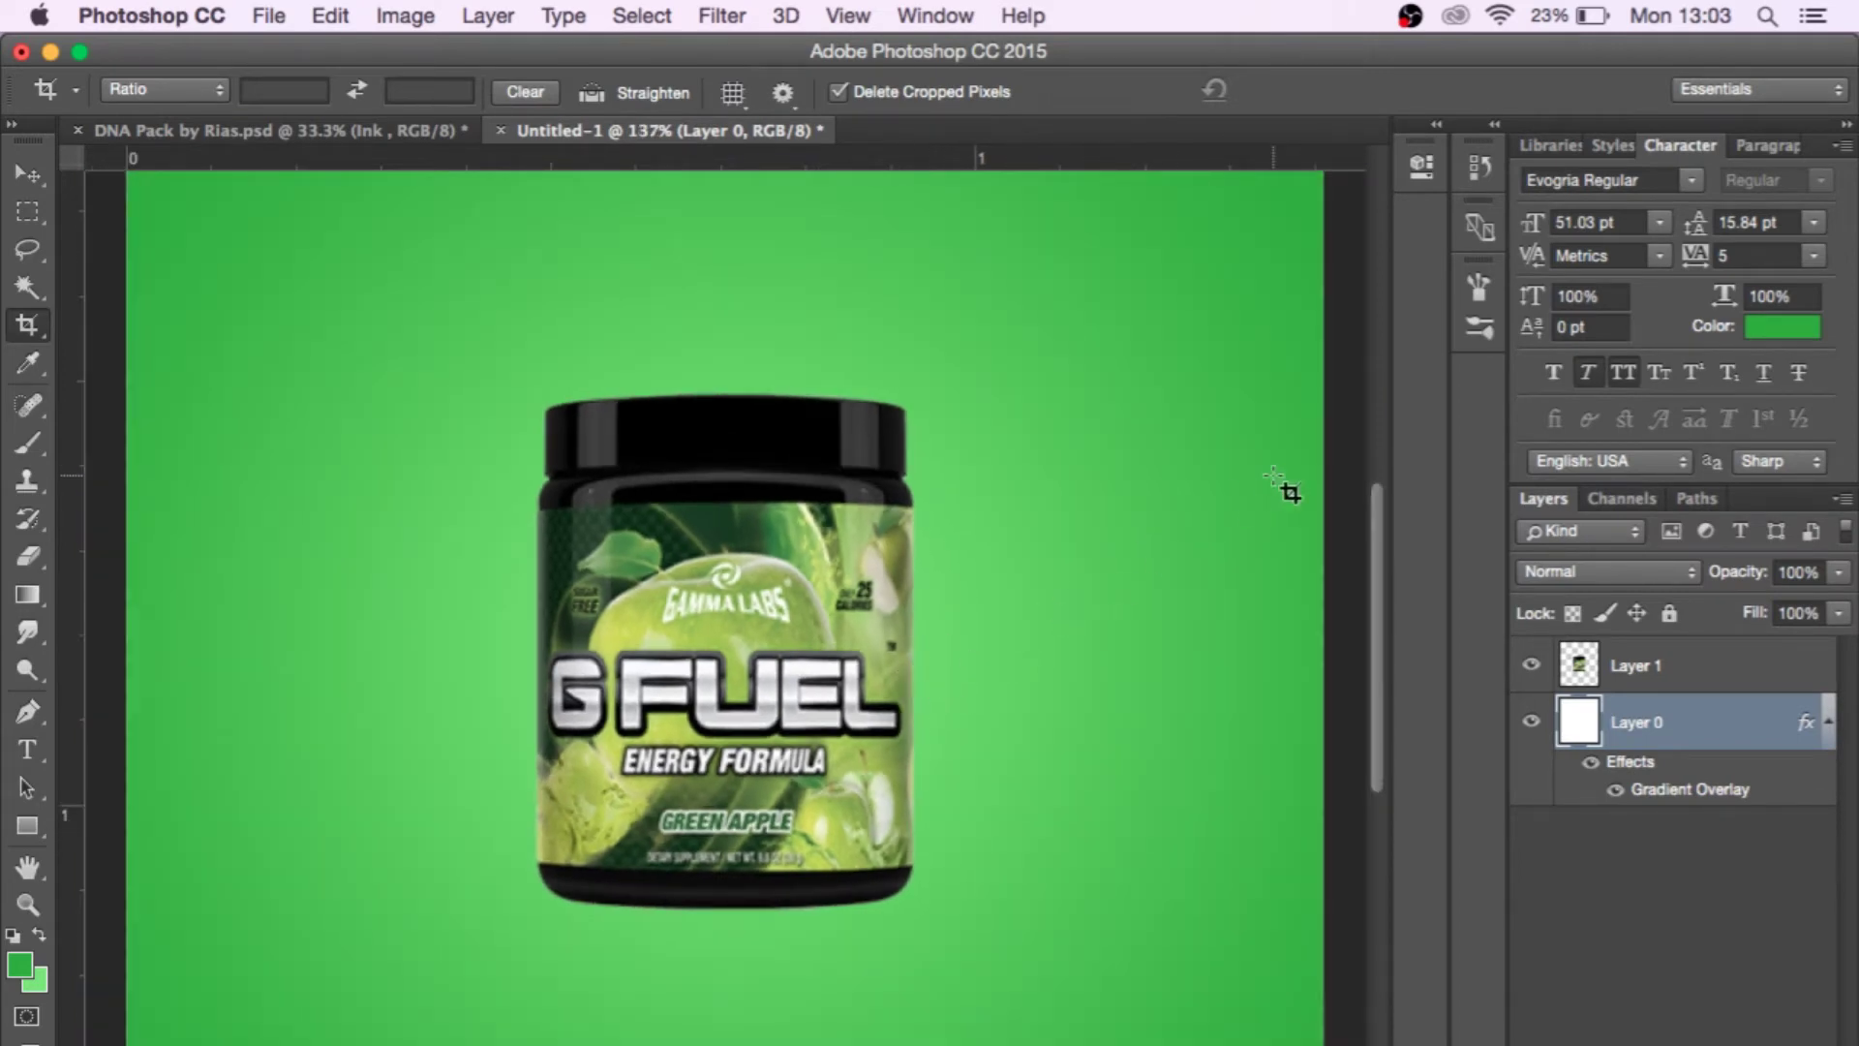
{"action": "scroll", "coordinate": [1278, 484], "scroll_direction": "down", "scroll_amount": 3}
{"action": "left_click_drag", "start_coordinate": [762, 499], "coordinate": [799, 675]}
{"action": "key", "text": "Escape"}
{"action": "left_click", "coordinate": [9, 174]}
{"action": "scroll", "coordinate": [467, 854], "scroll_direction": "down", "scroll_amount": 1}
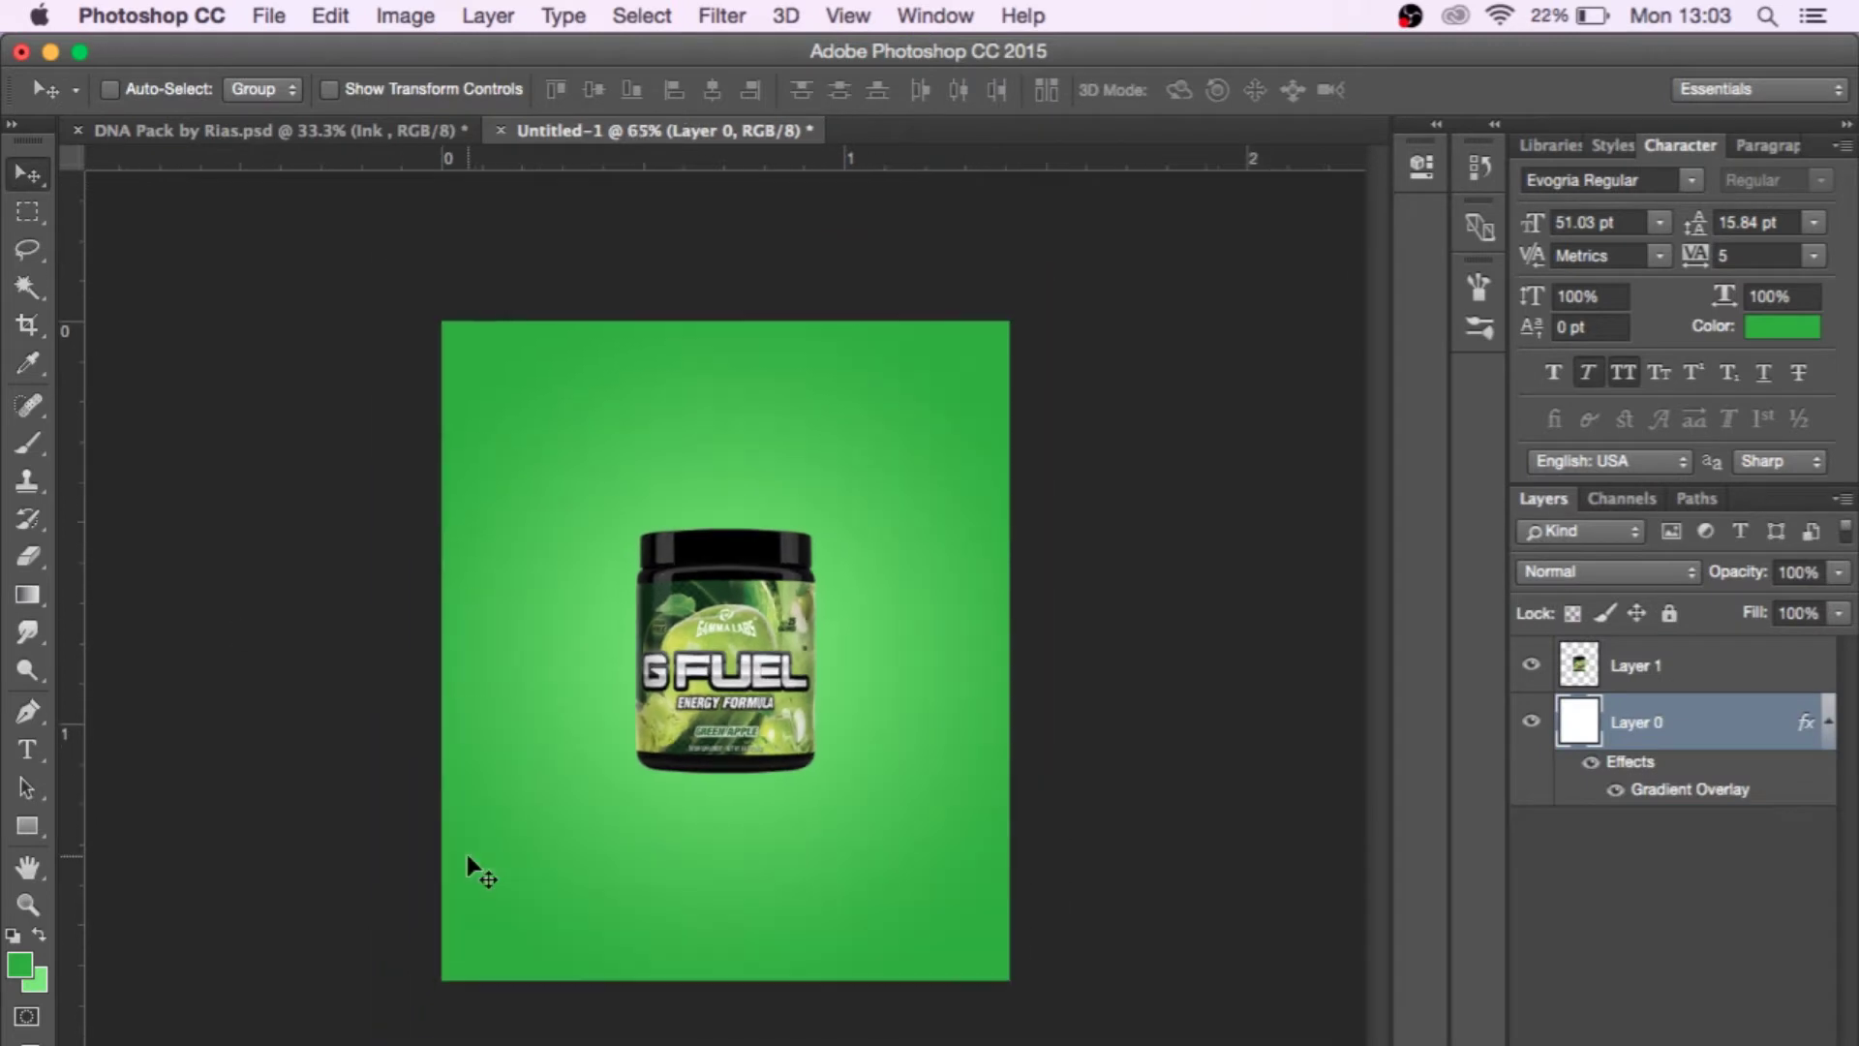
{"action": "scroll", "coordinate": [466, 854], "scroll_direction": "up", "scroll_amount": 2}
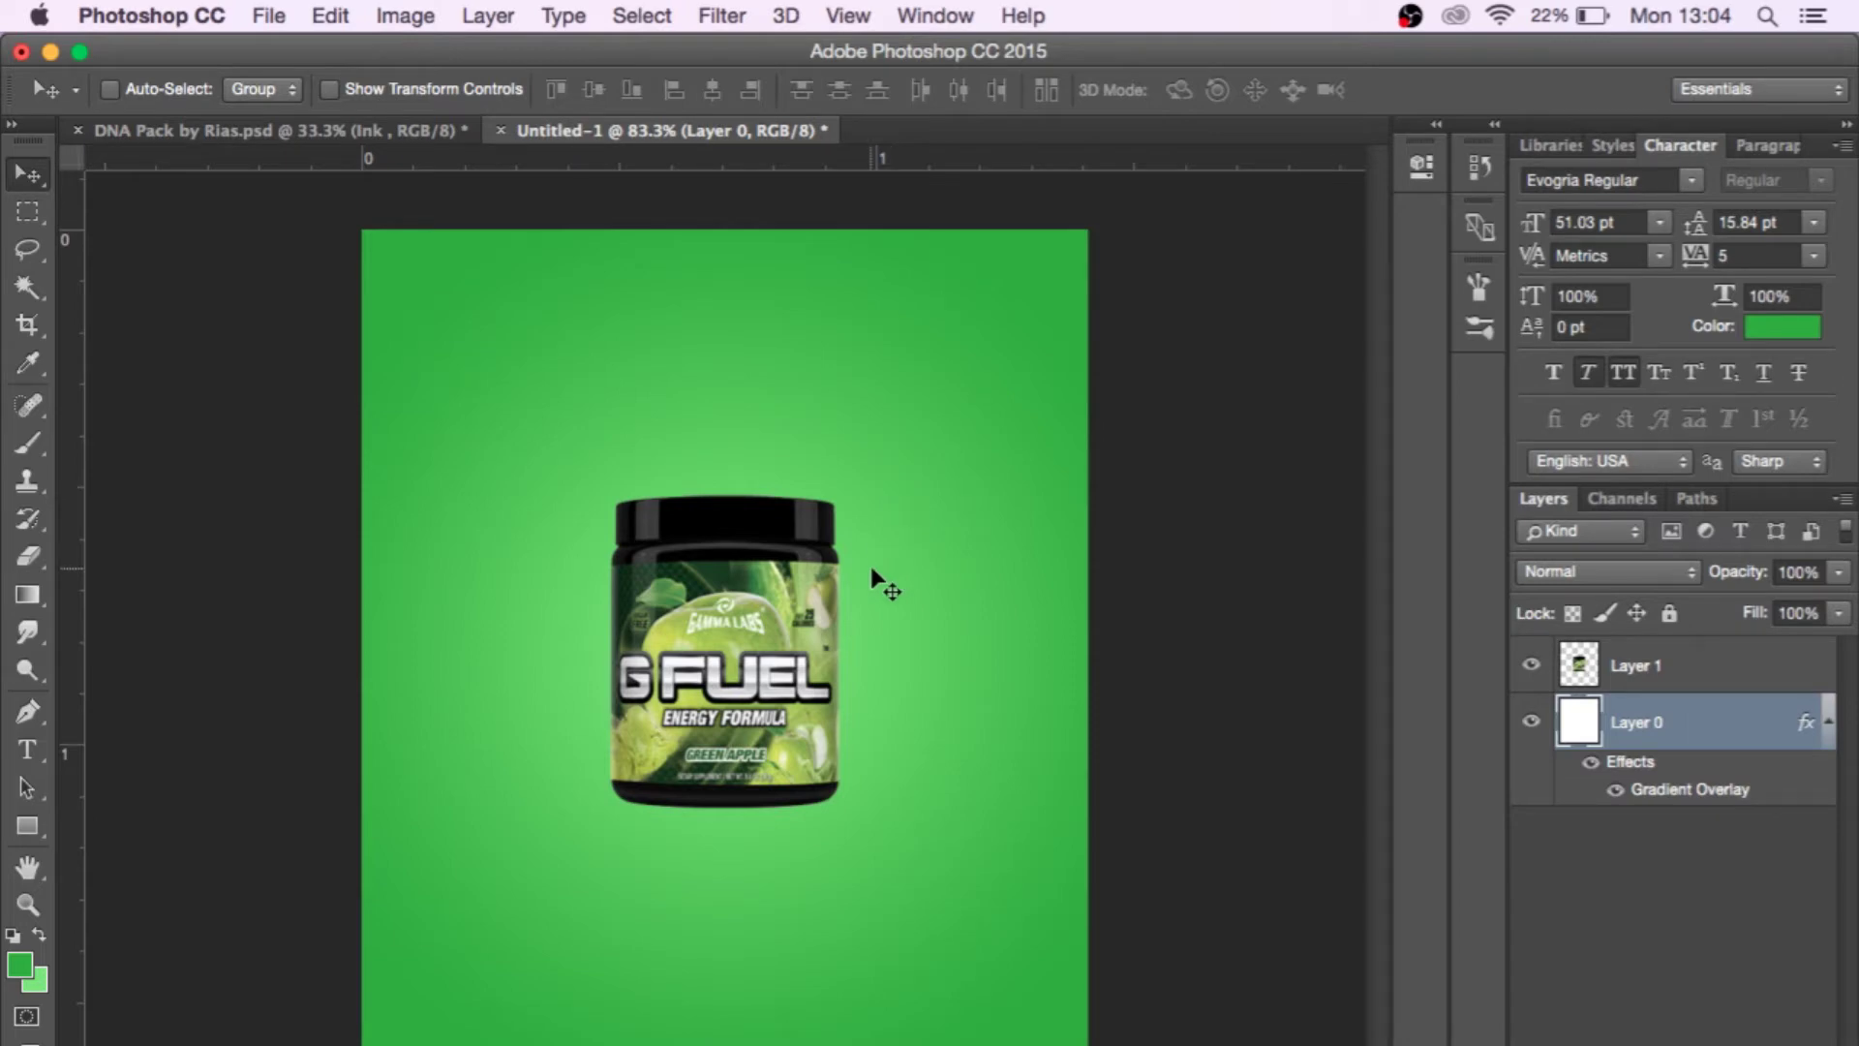
Switch to Chrome and replace the 'apple gfuel' image search with 'apple'.
{"action": "key", "text": "F4"}
{"action": "left_click", "coordinate": [697, 165]}
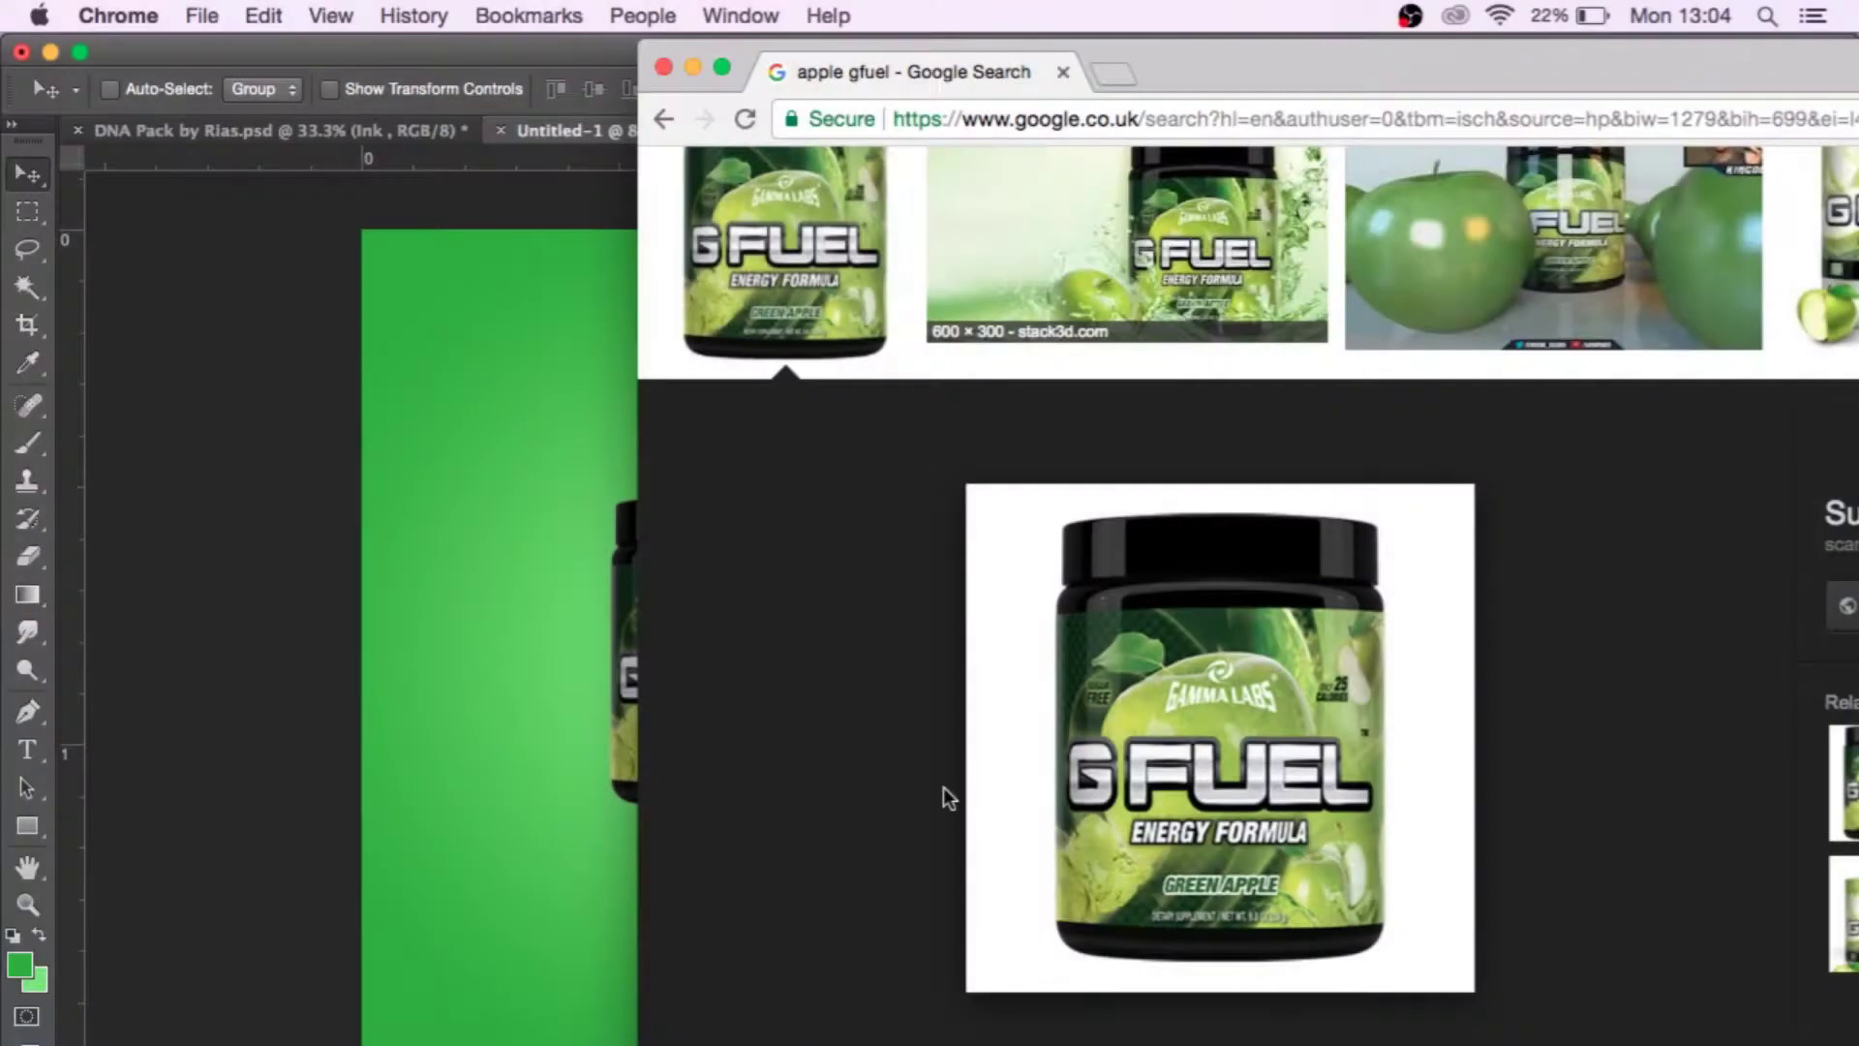
{"action": "scroll", "coordinate": [1007, 408], "scroll_direction": "up", "scroll_amount": 5}
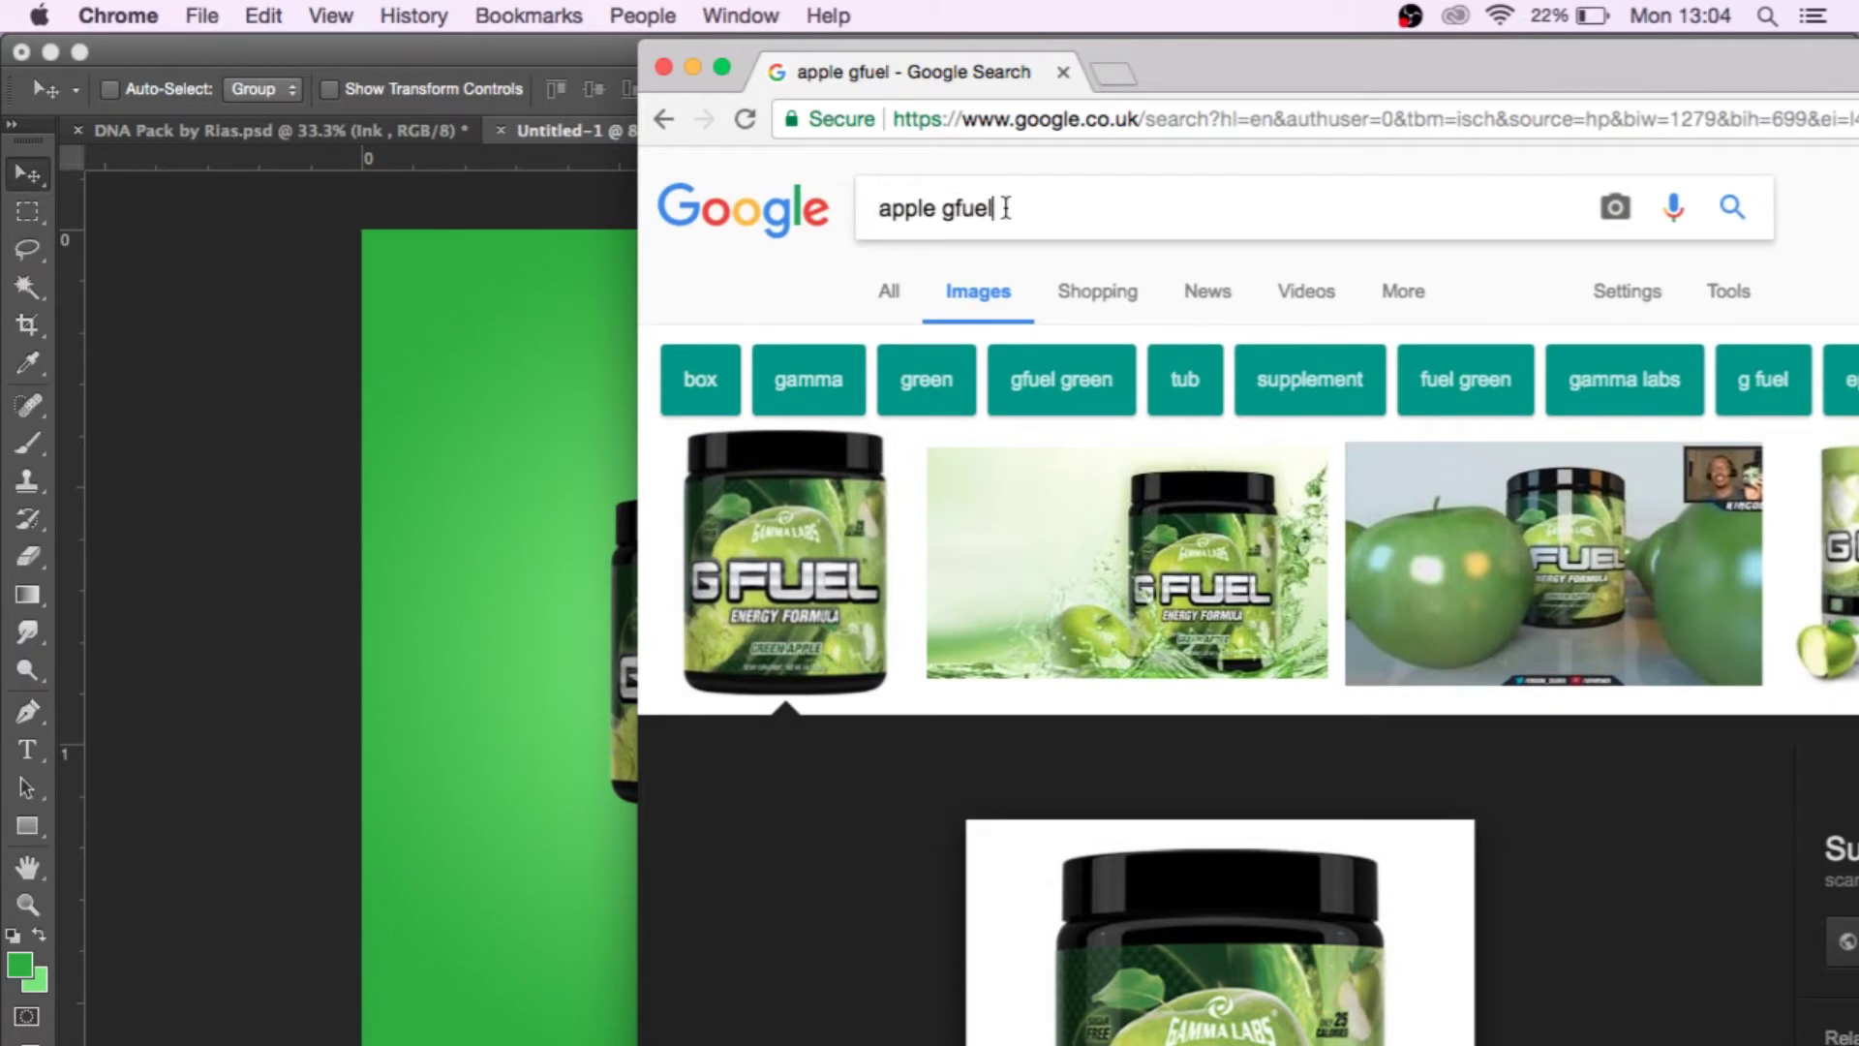
{"action": "left_click_drag", "start_coordinate": [1006, 208], "coordinate": [856, 215]}
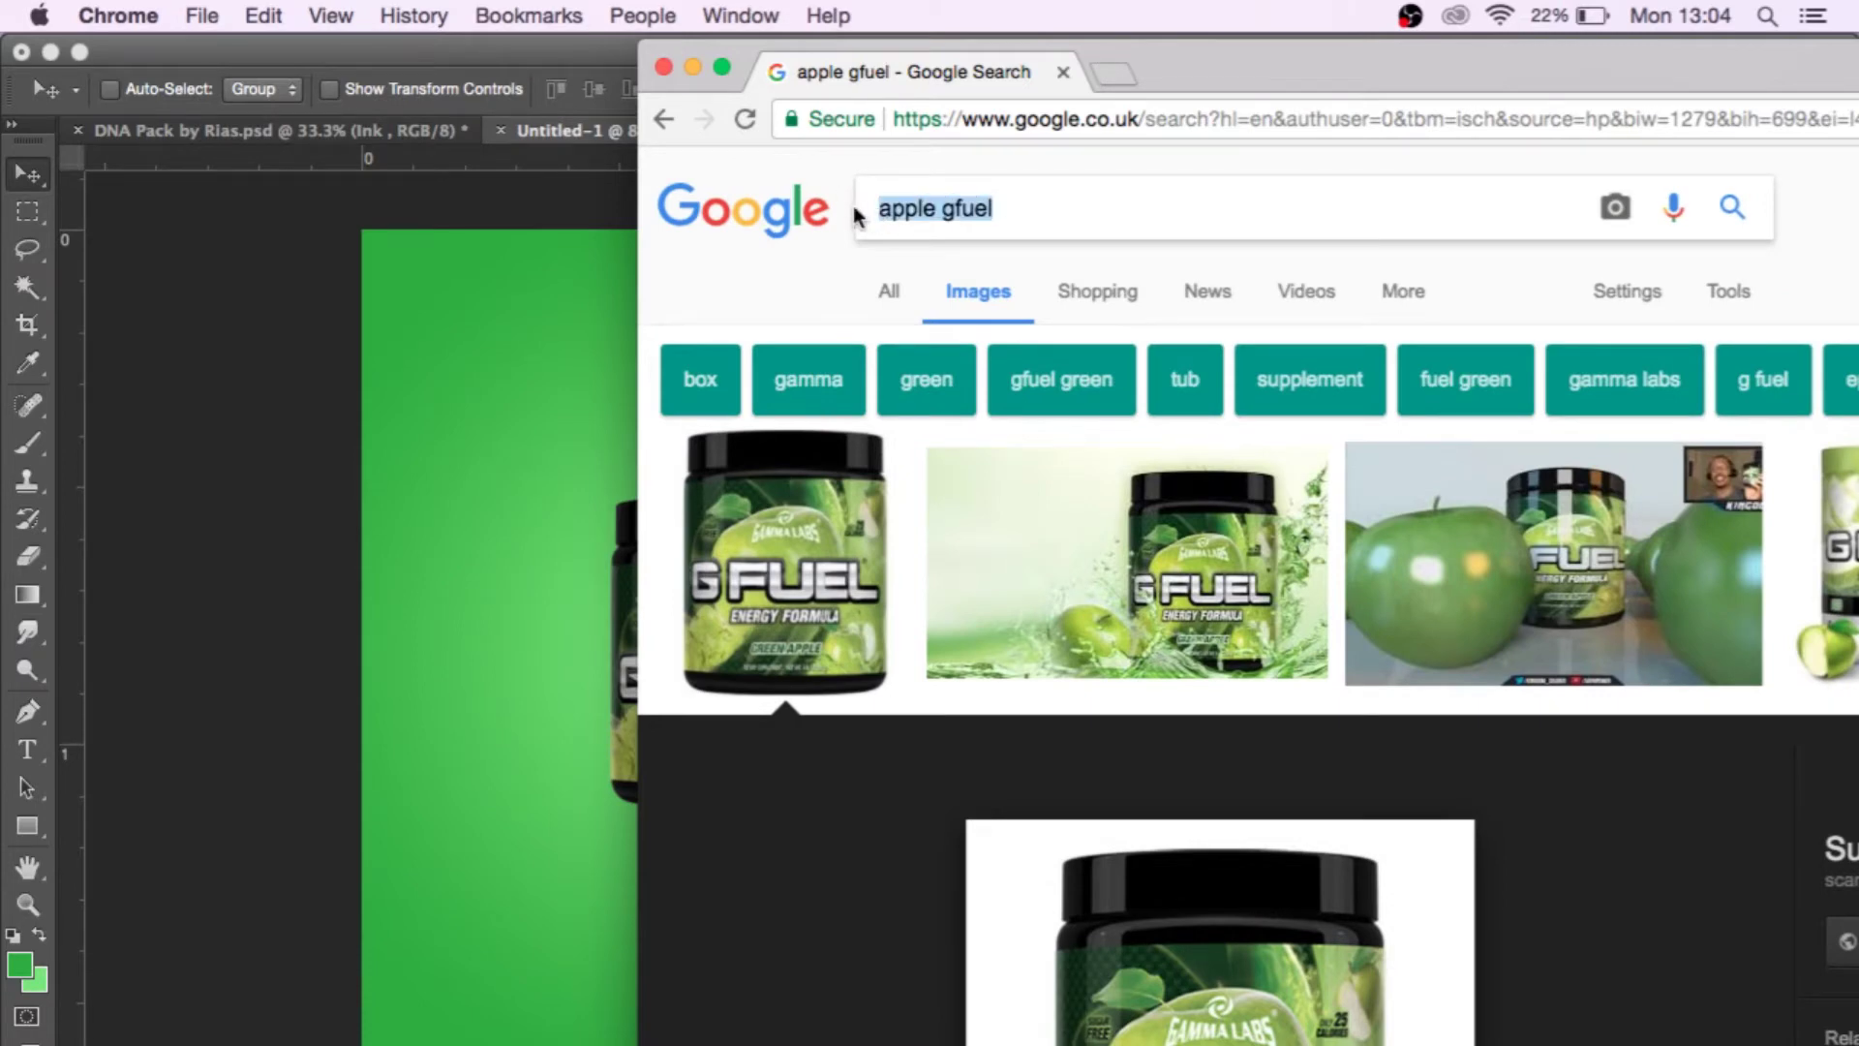
{"action": "type", "text": "apple"}
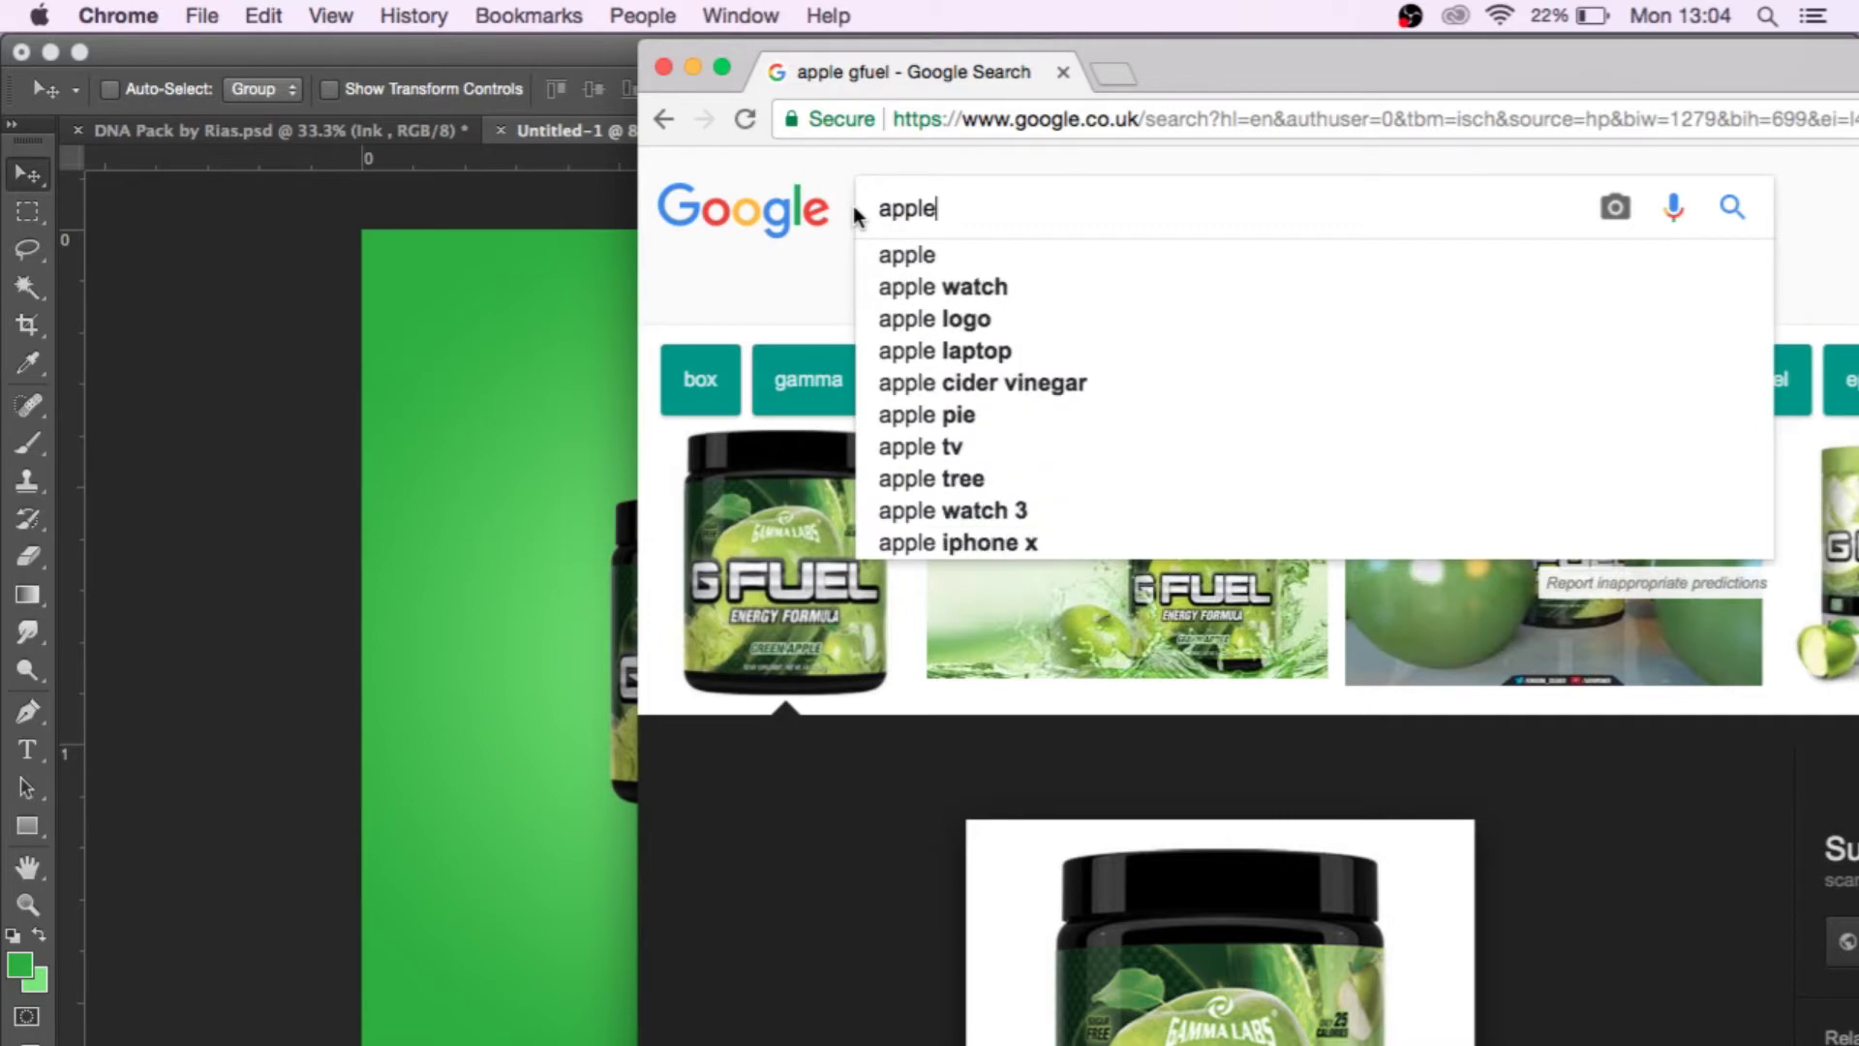
{"action": "key", "text": "Return"}
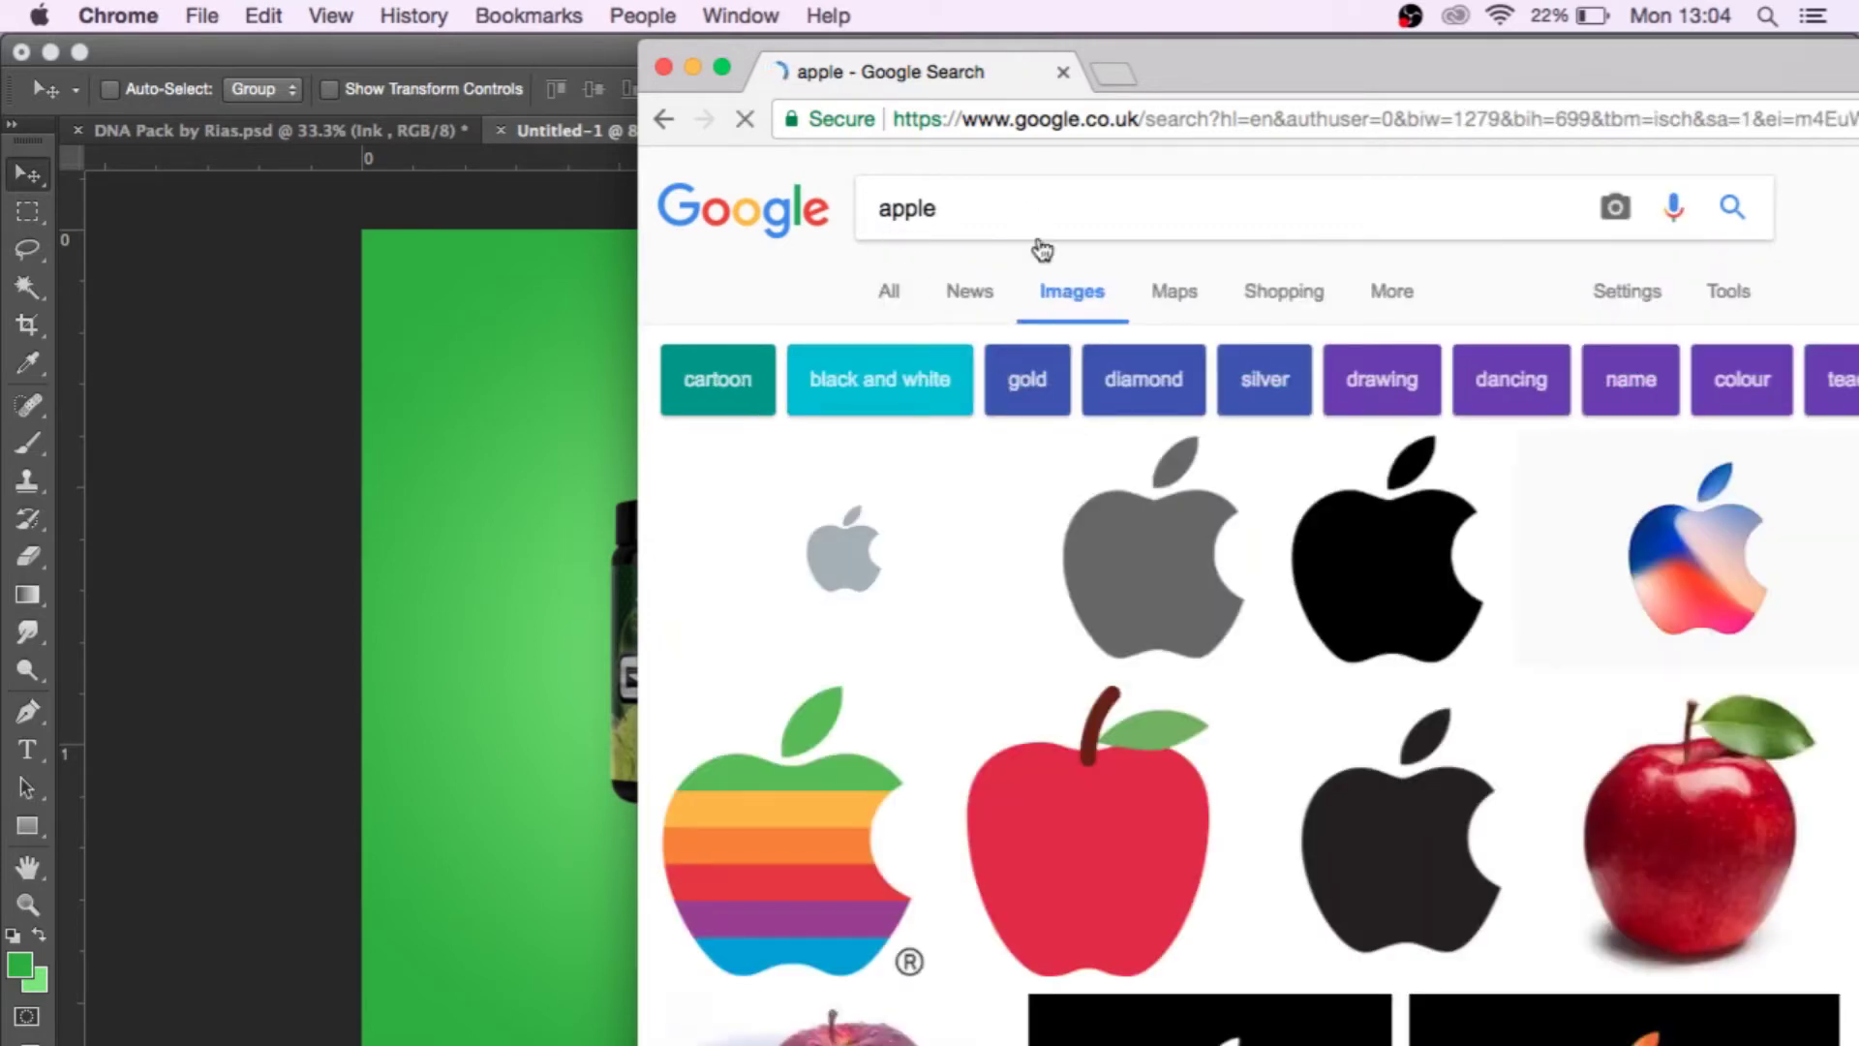
Search images for 'green apples png' and preview the water-droplet green apple.
{"action": "key", "text": "BackSpace"}
{"action": "key", "text": "BackSpace"}
{"action": "key", "text": "BackSpace"}
{"action": "key", "text": "BackSpace"}
{"action": "key", "text": "BackSpace"}
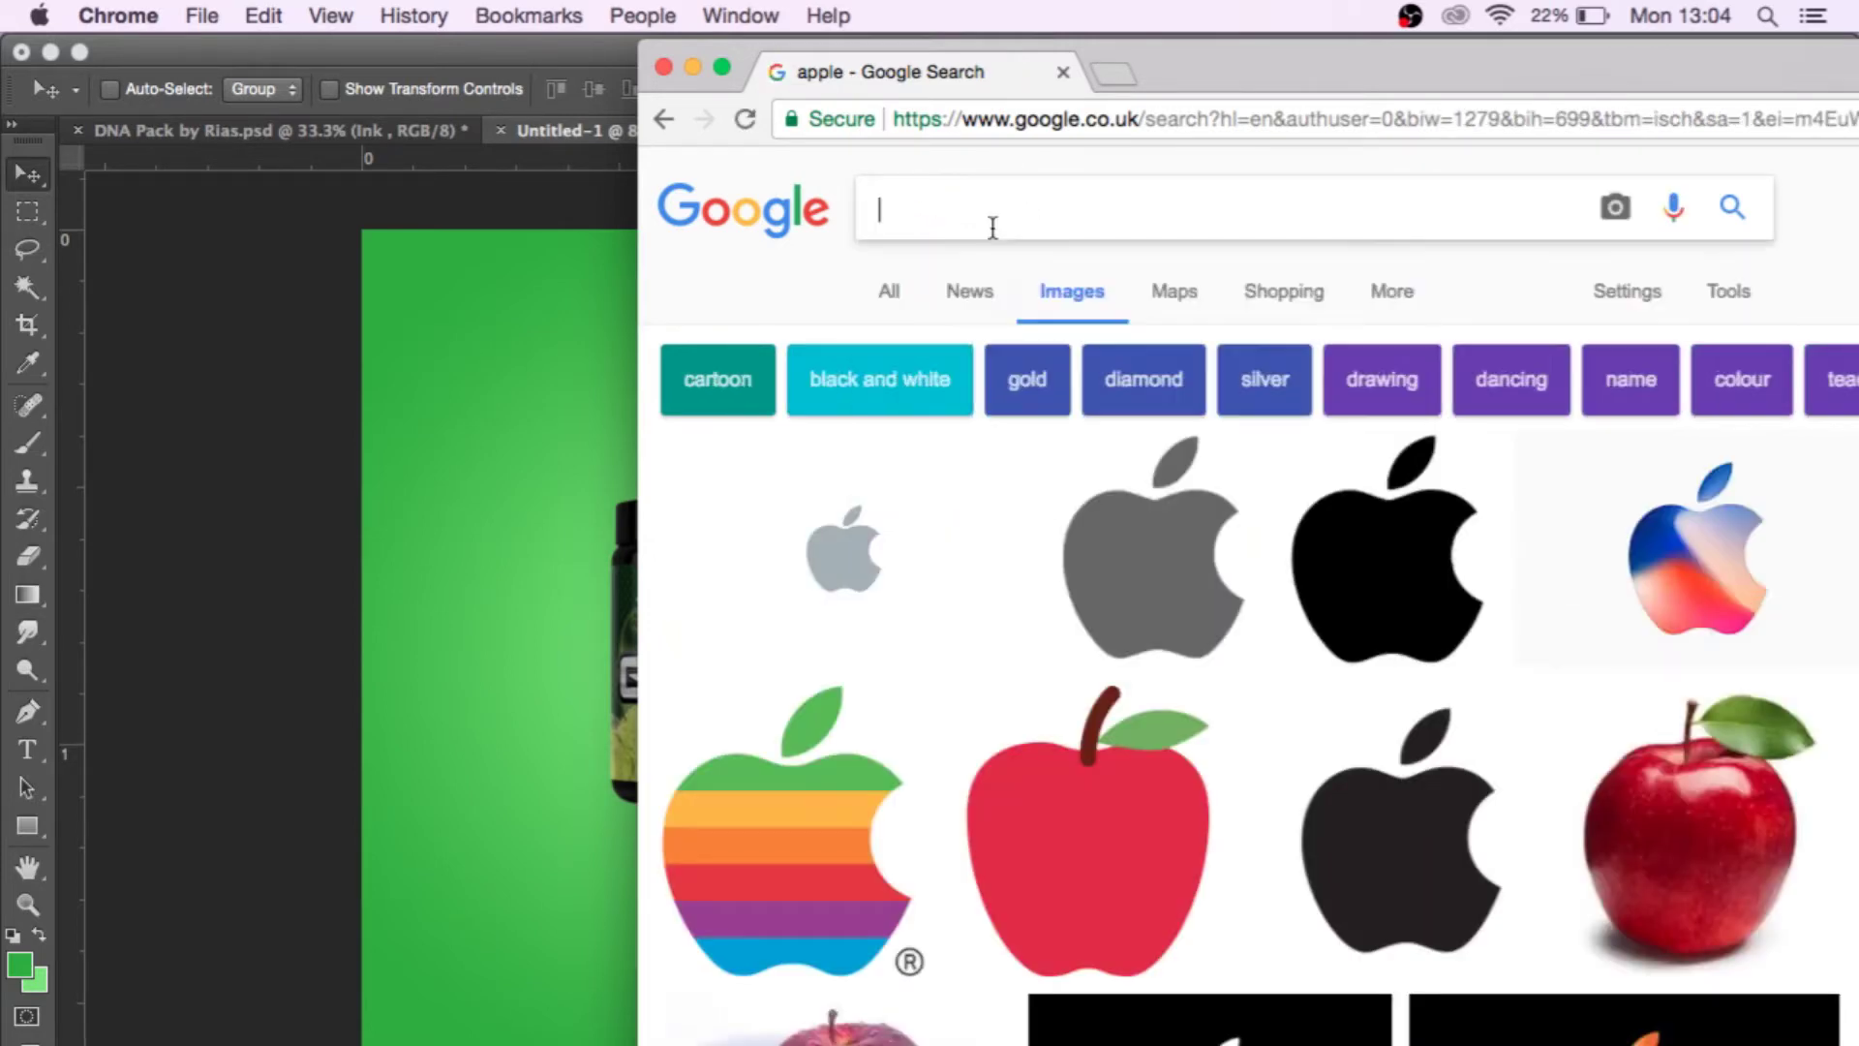
{"action": "type", "text": "green apples png"}
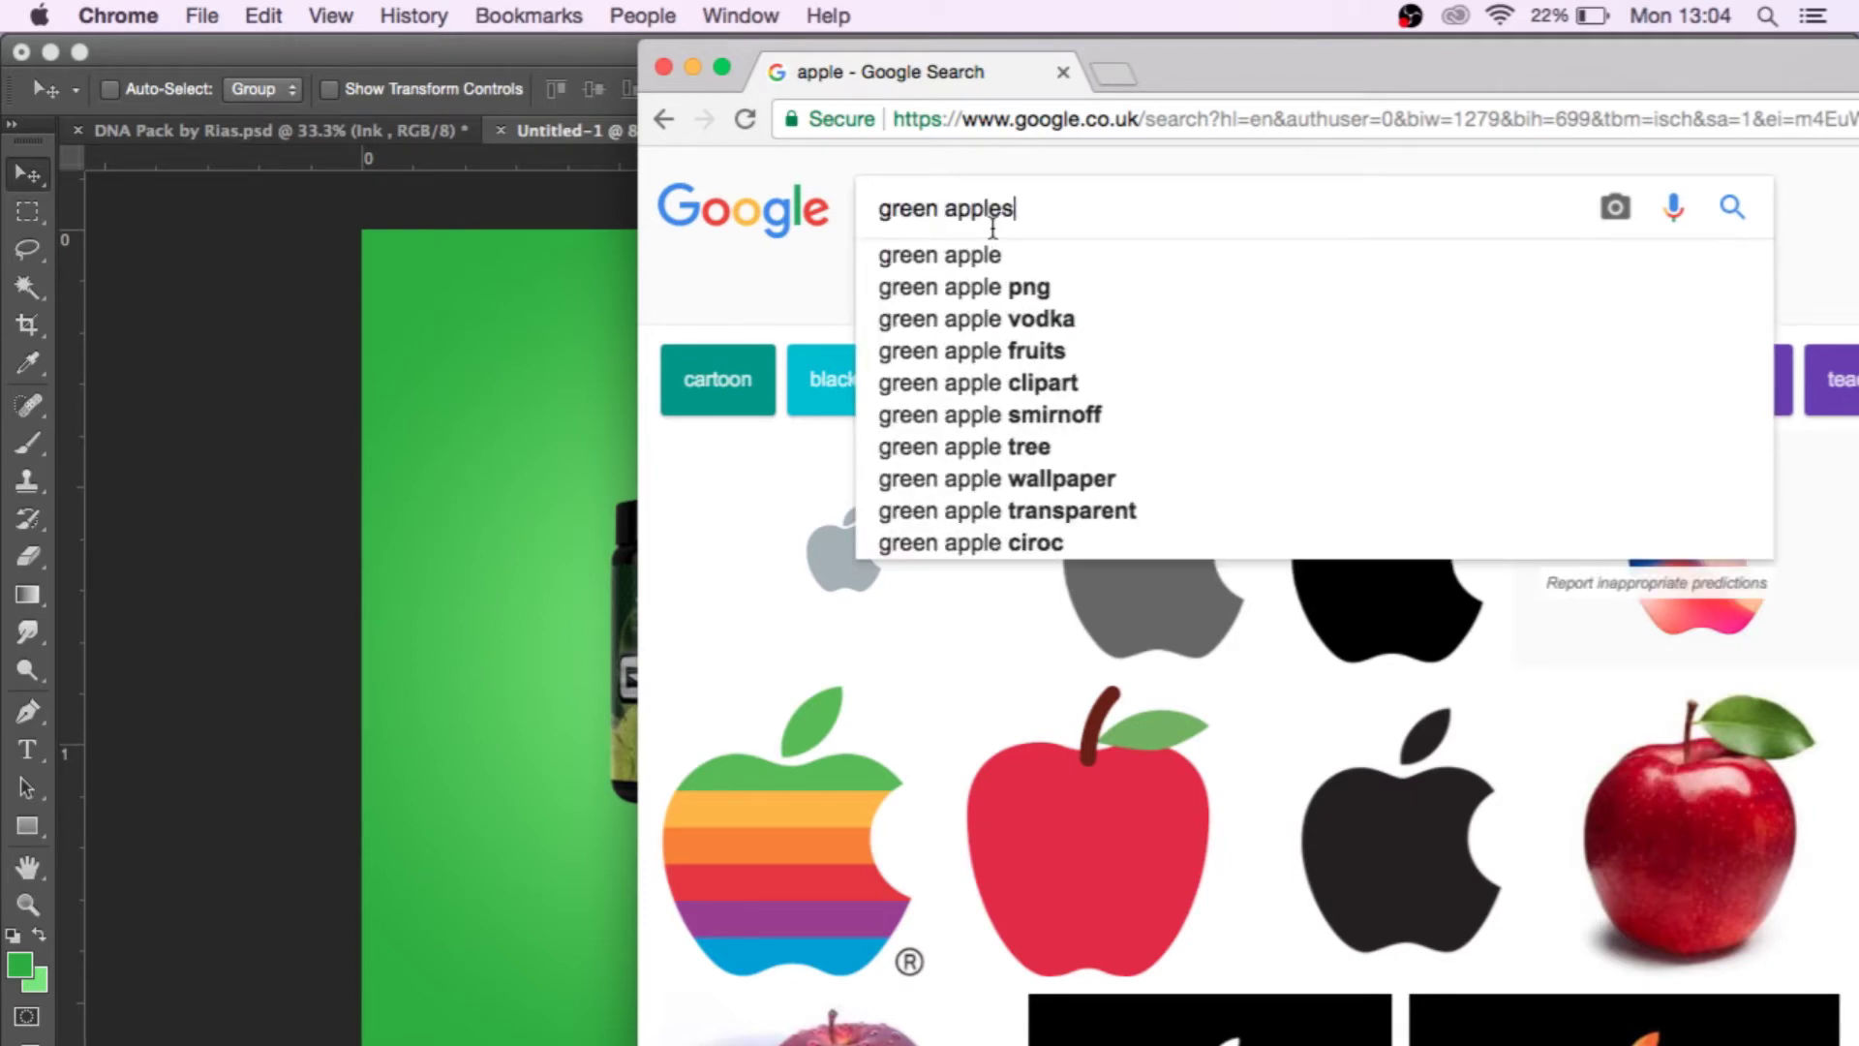
{"action": "key", "text": "Return"}
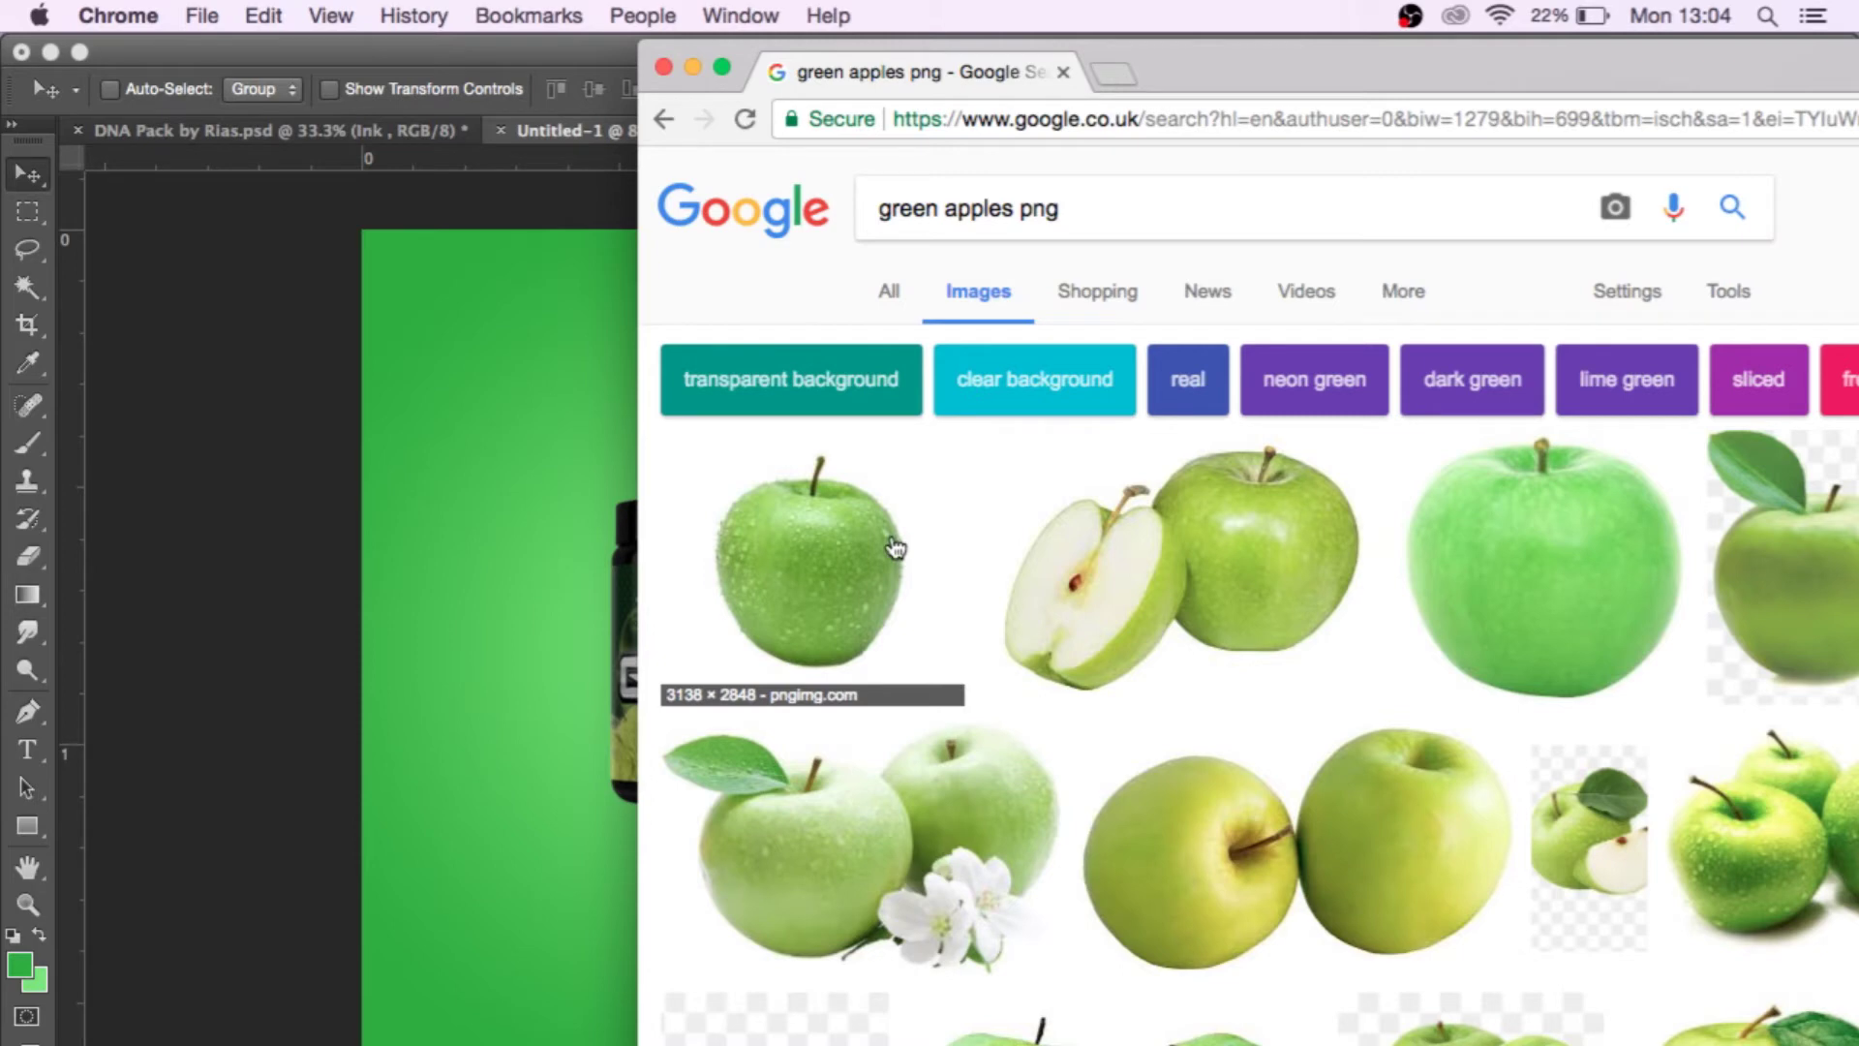
{"action": "left_click", "coordinate": [1789, 528]}
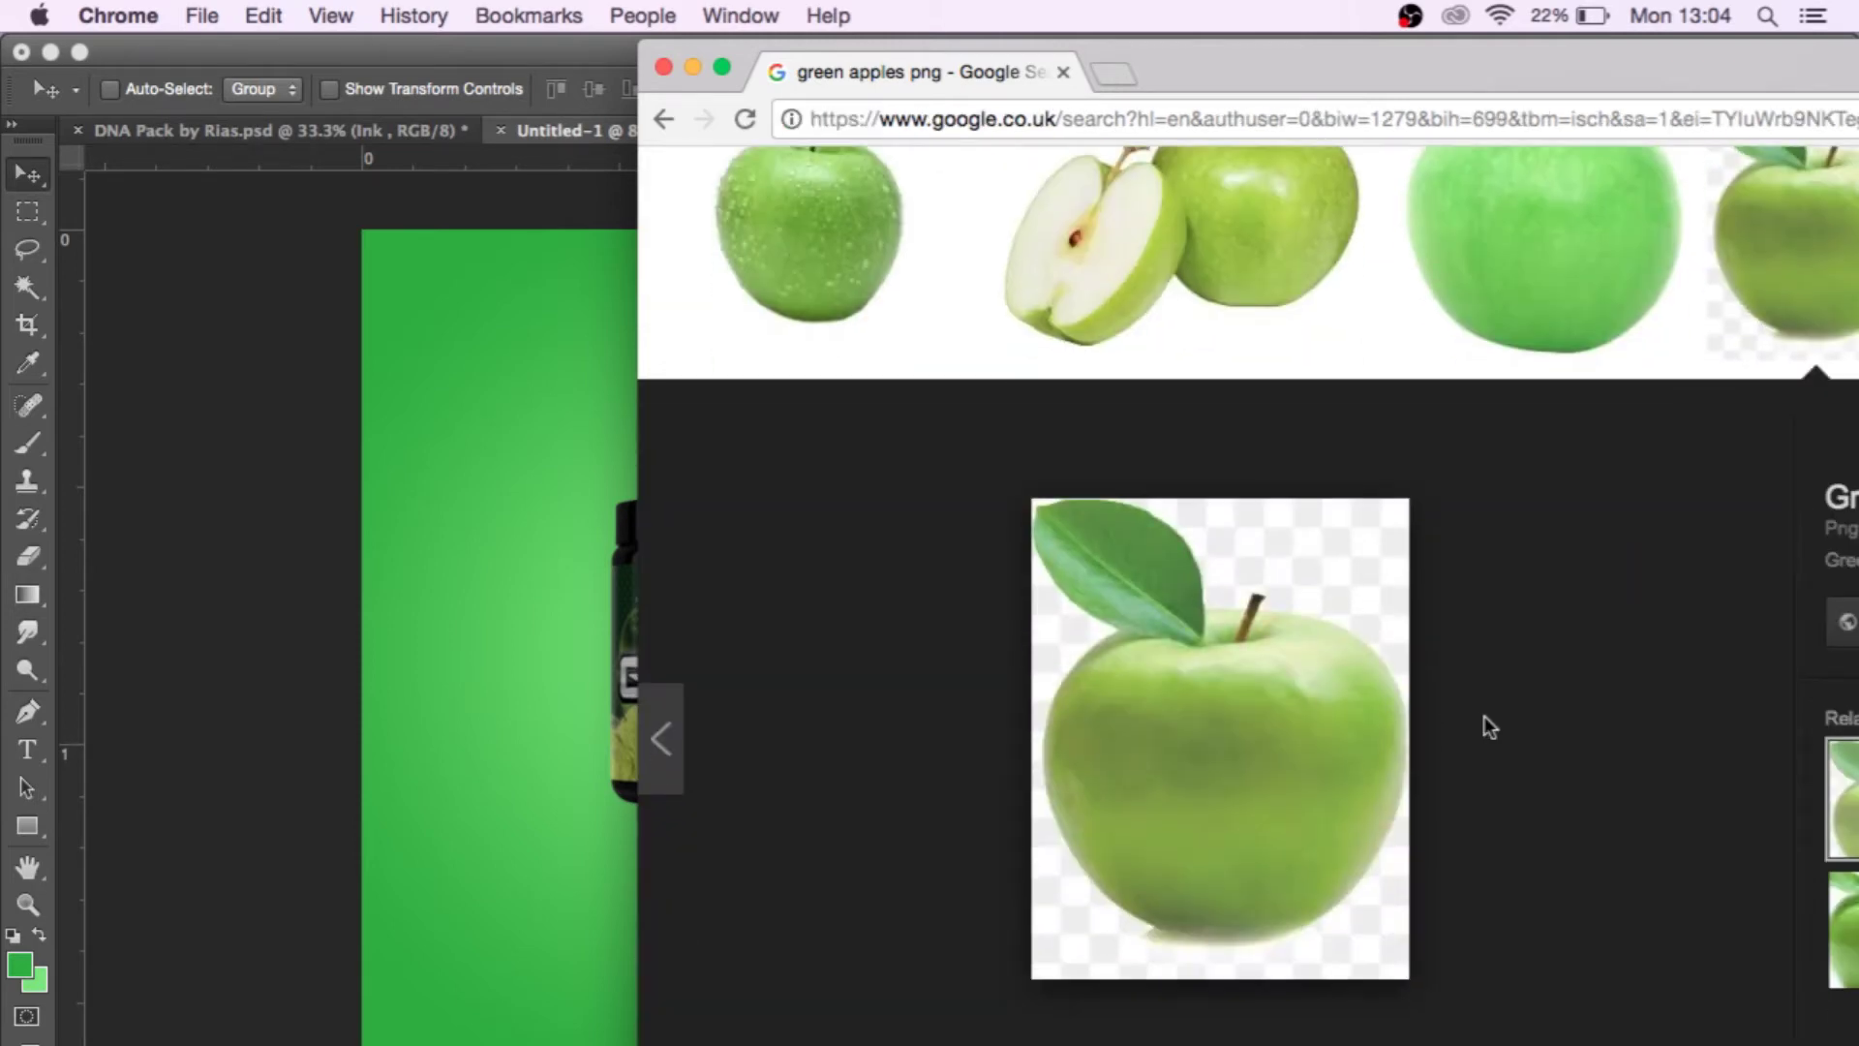
{"action": "left_click", "coordinate": [925, 254]}
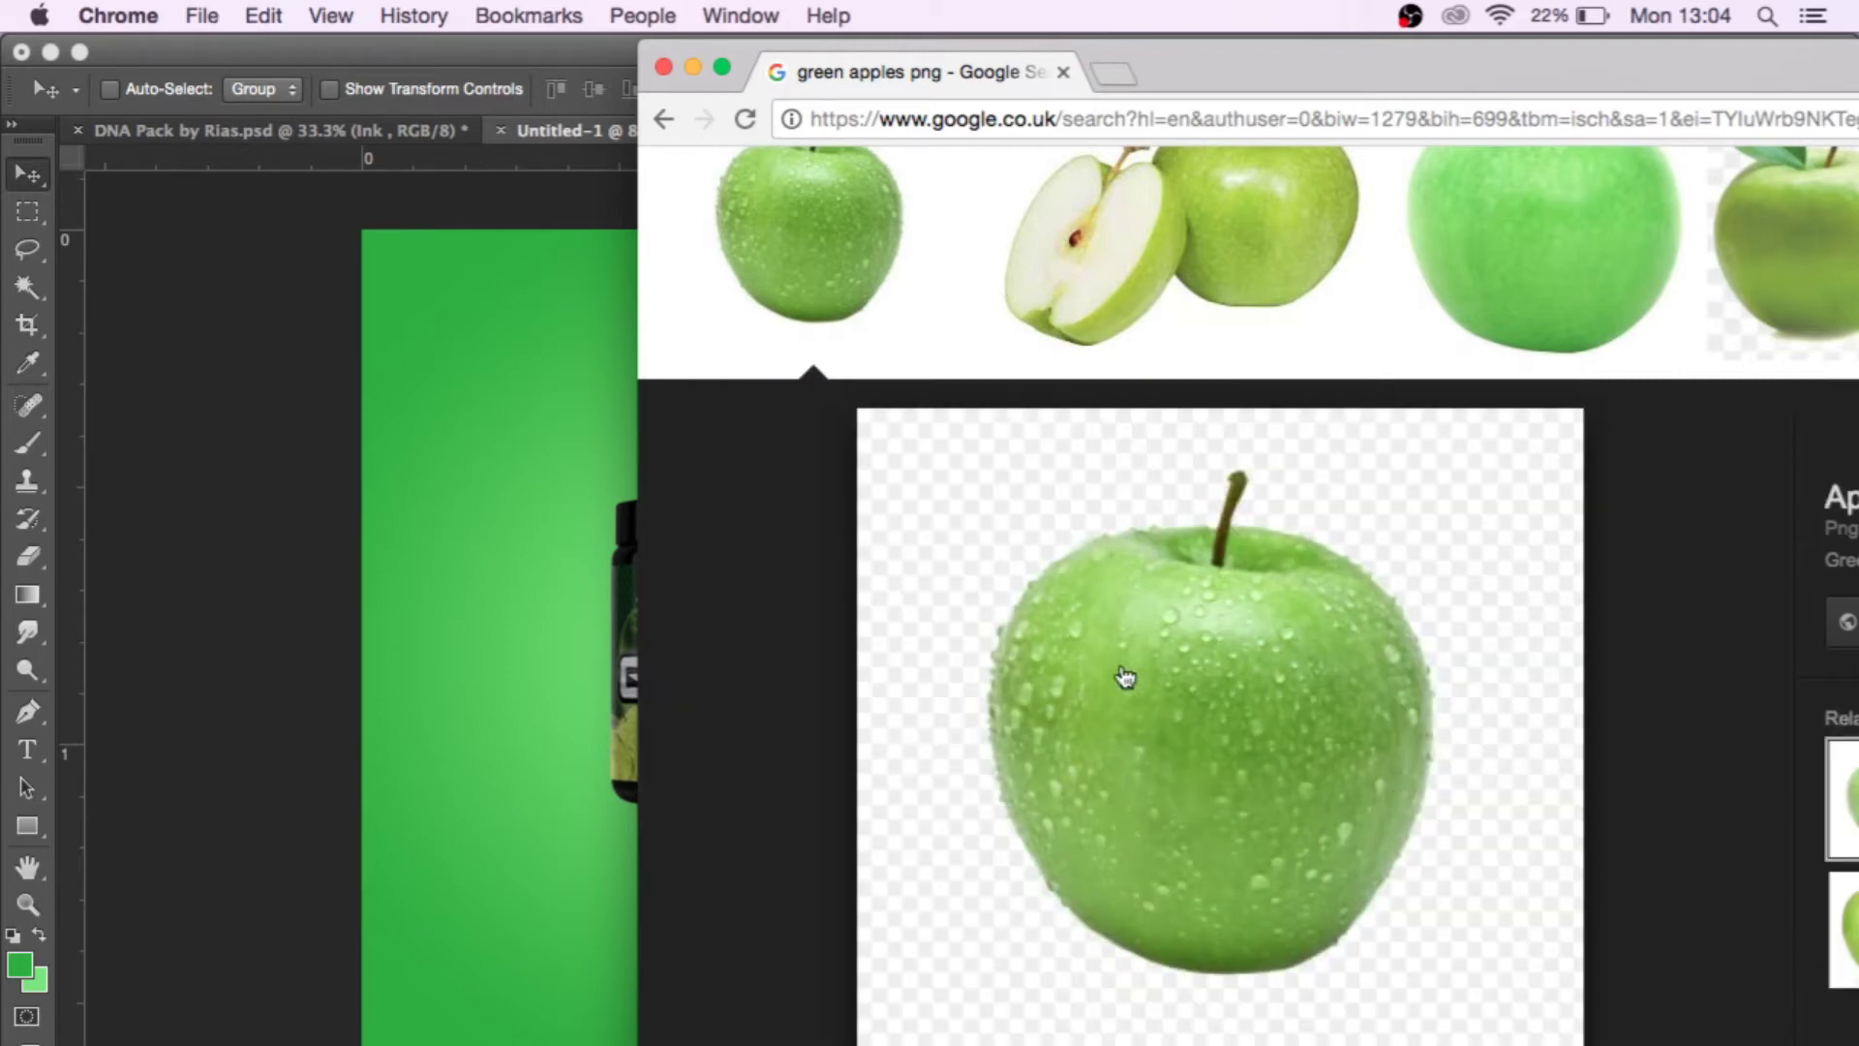
Bring the water-droplet apple into the document as Layer 2 and resize it.
{"action": "left_click_drag", "start_coordinate": [1179, 772], "coordinate": [508, 637]}
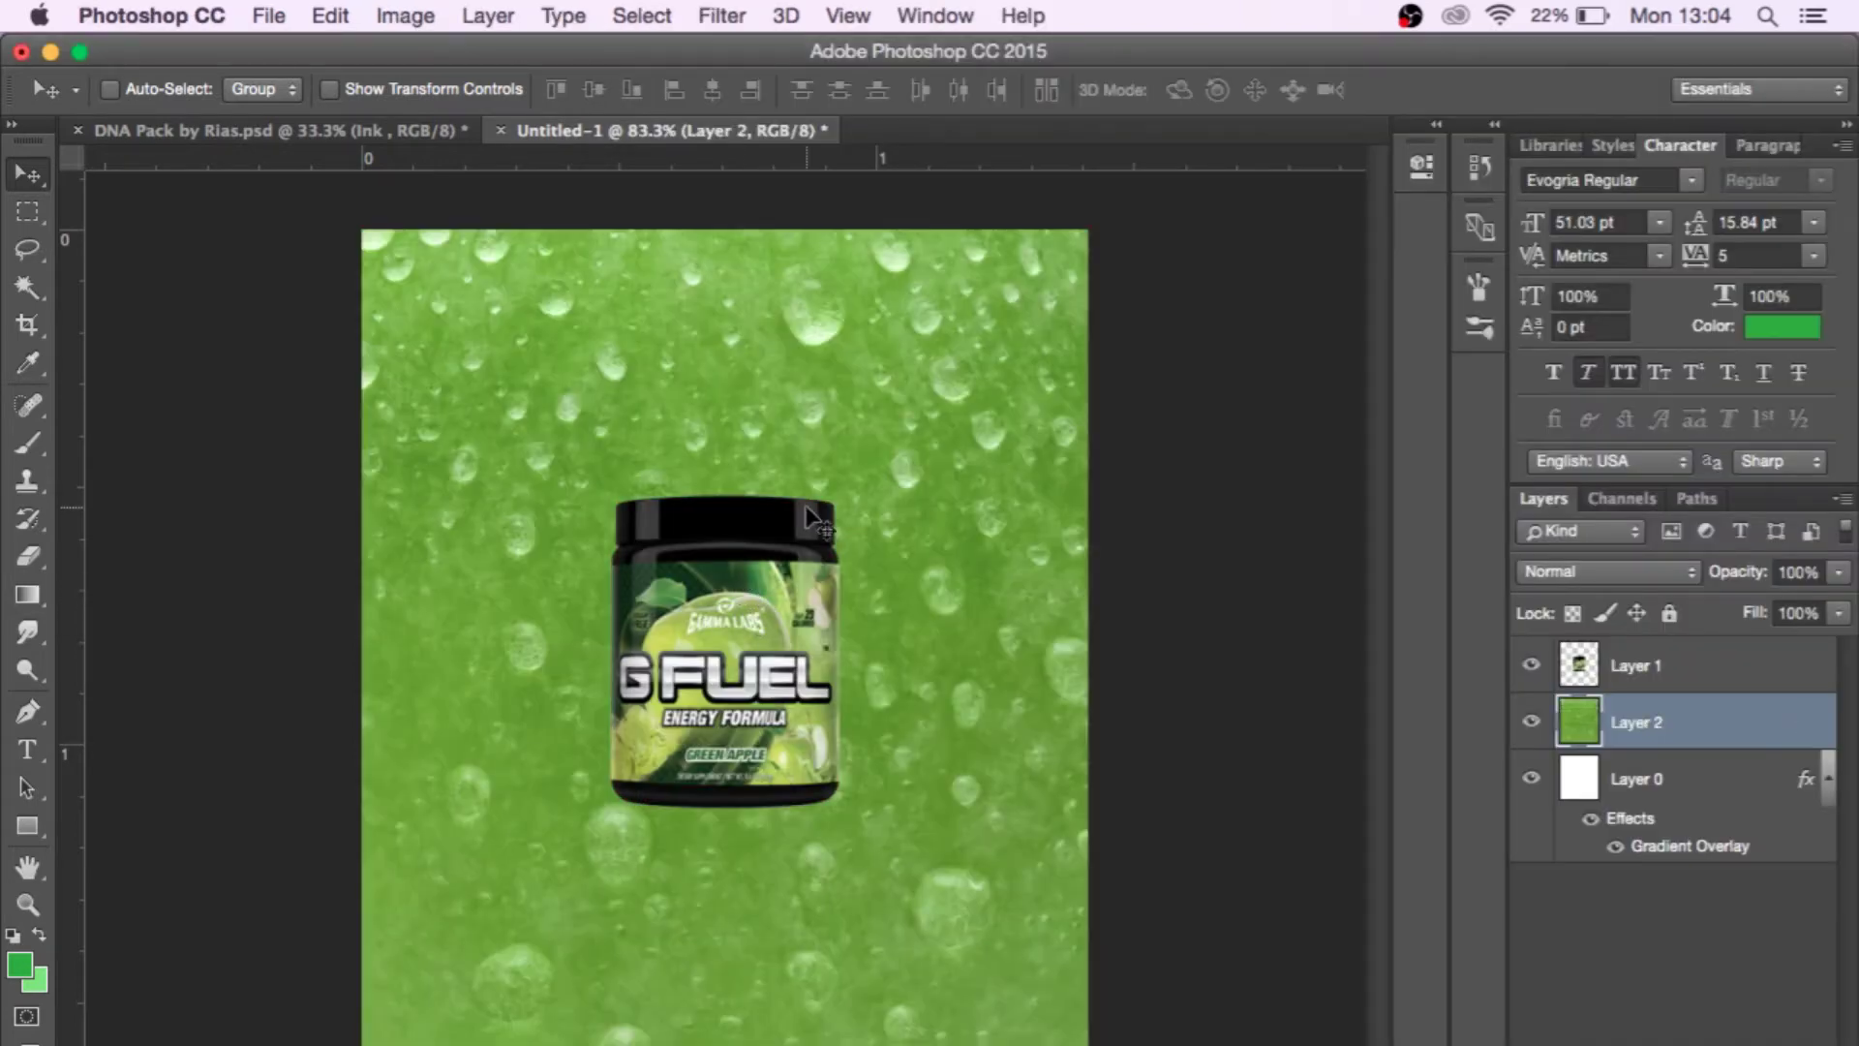
{"action": "key", "text": "super+t"}
{"action": "key", "text": "super+0"}
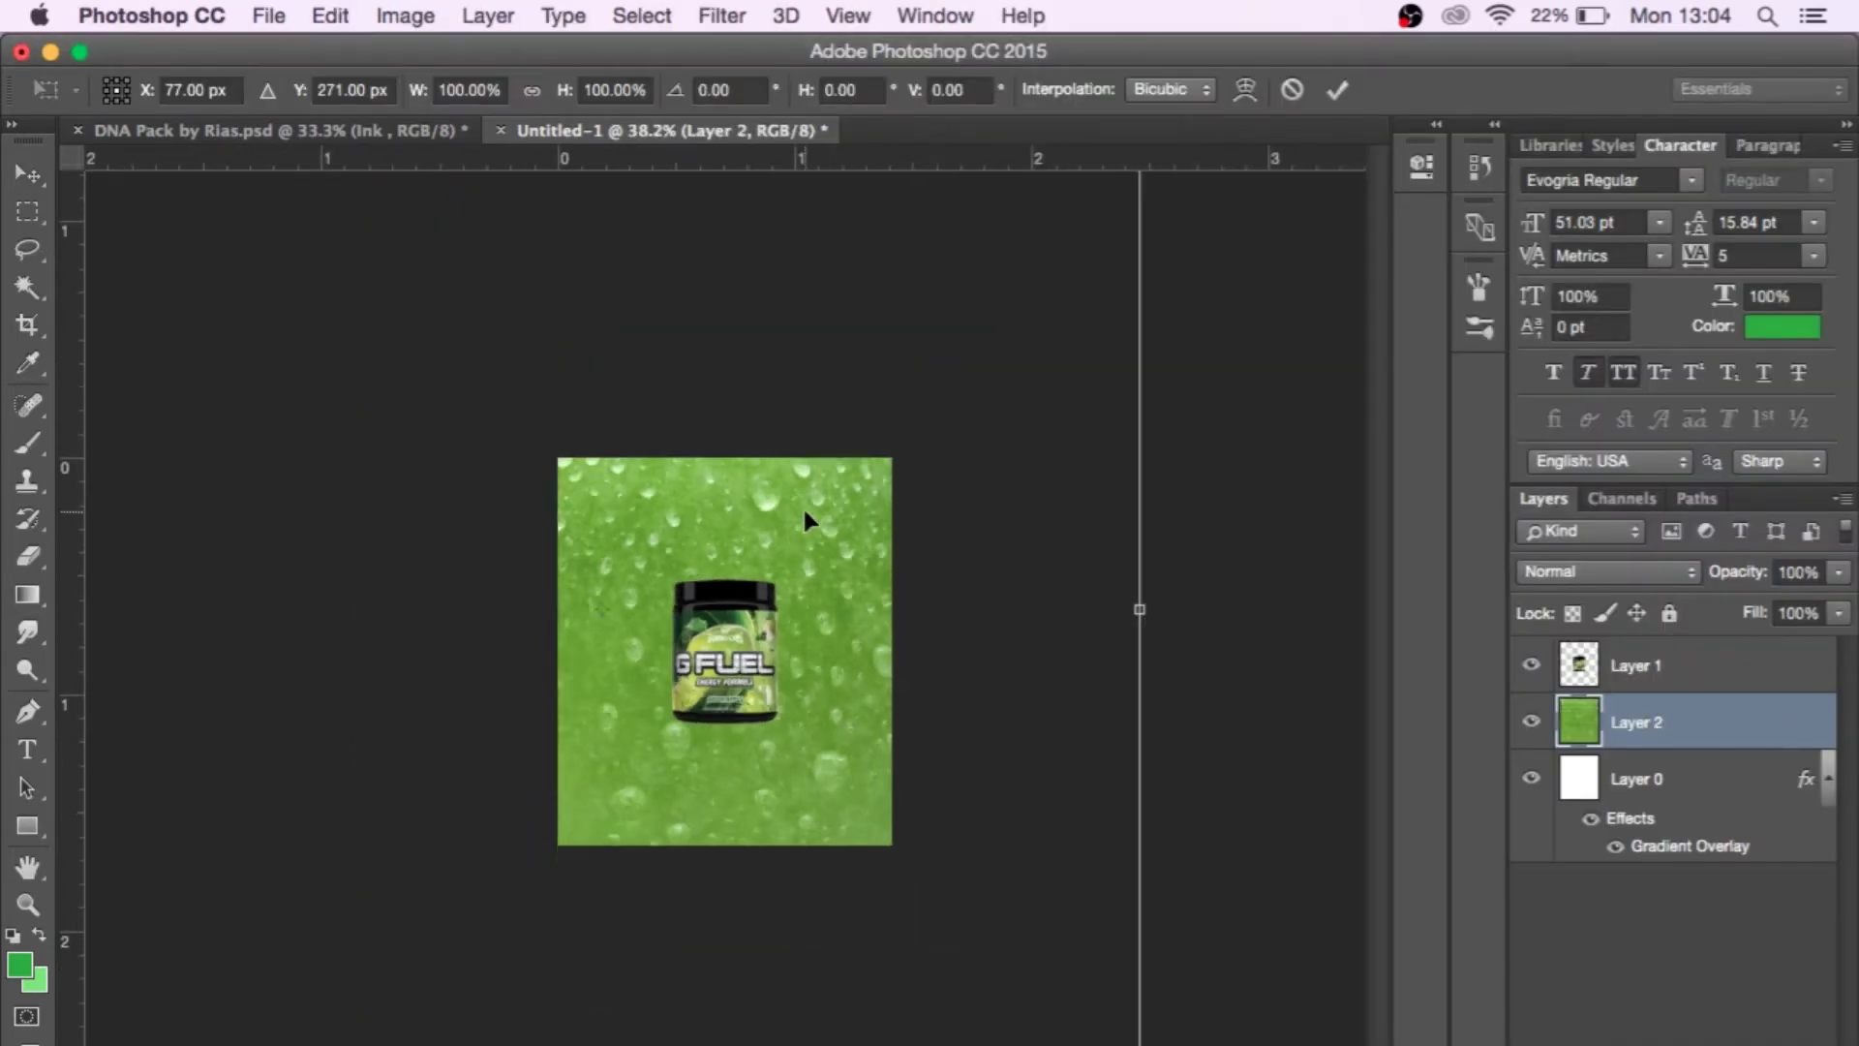
{"action": "left_click_drag", "start_coordinate": [376, 306], "coordinate": [915, 879]}
{"action": "key", "text": "Return"}
{"action": "key", "text": "super+0"}
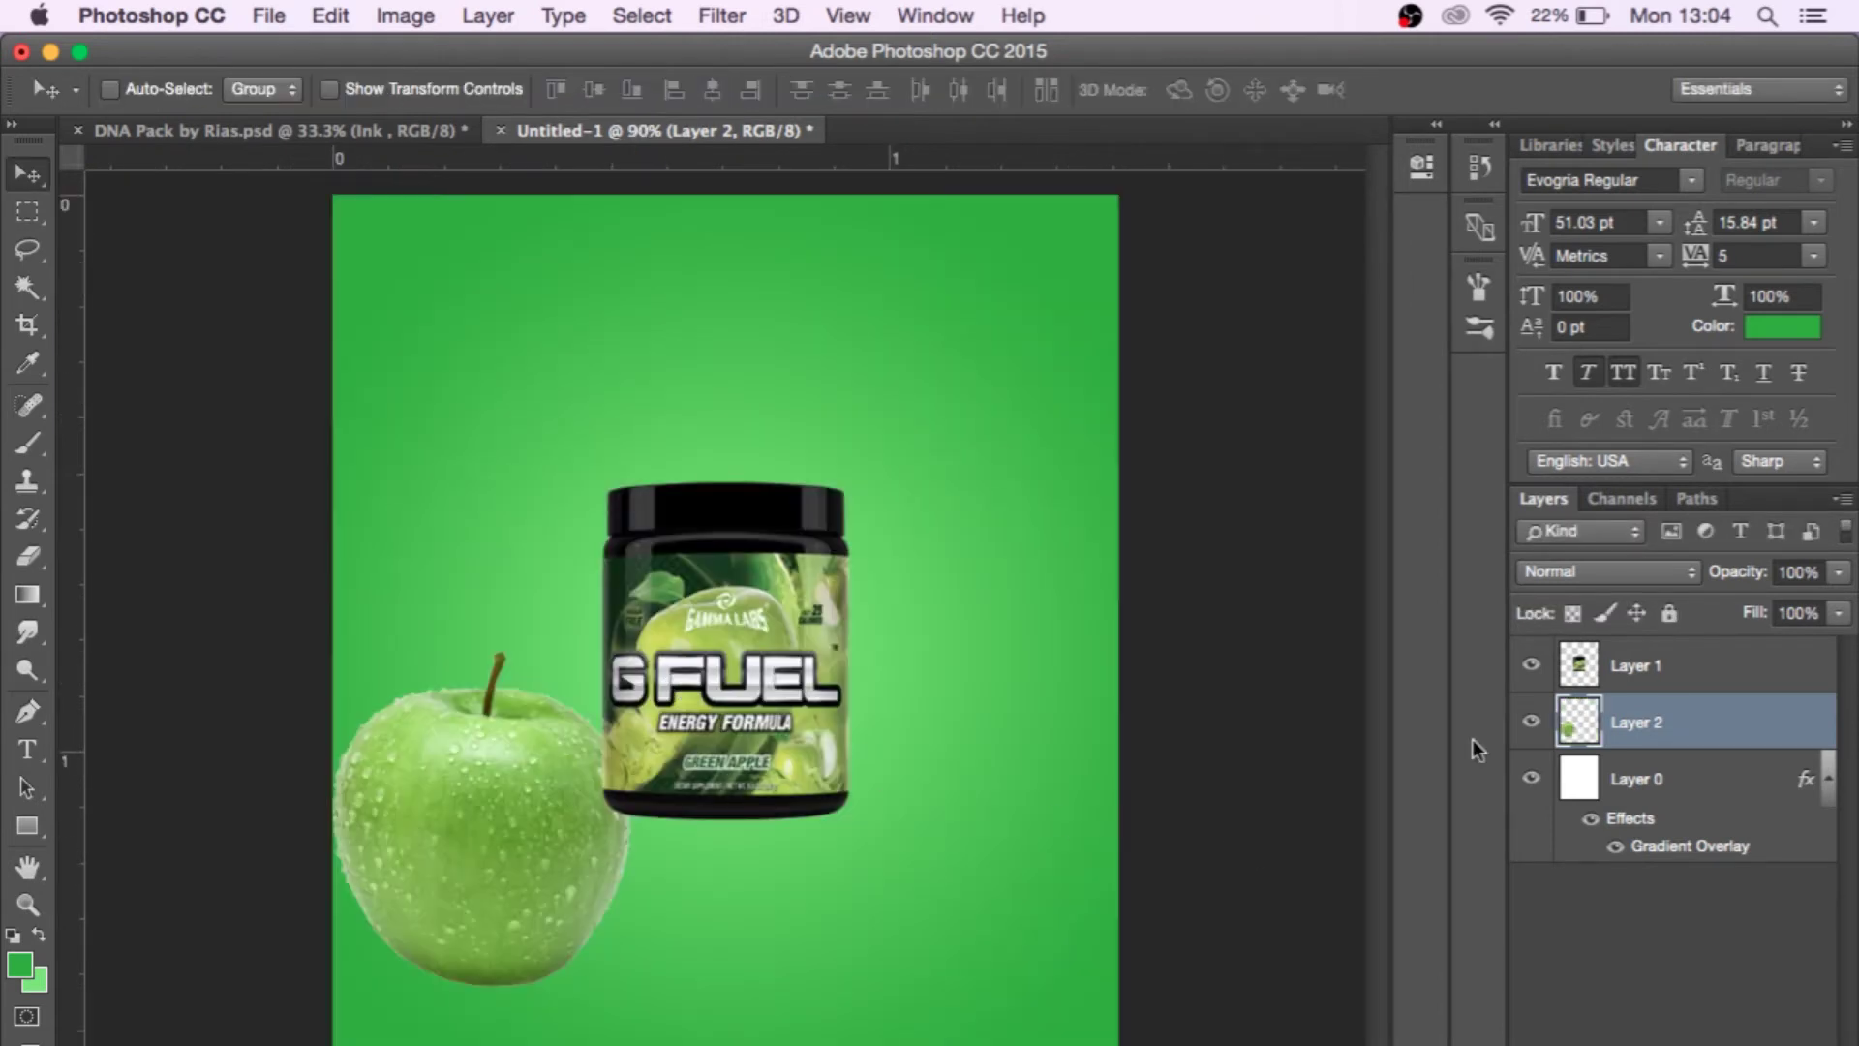
Stack the apple above the tub, enlarged about 159% and rotated into the bottom-right corner.
{"action": "left_click_drag", "start_coordinate": [1687, 718], "coordinate": [1688, 658]}
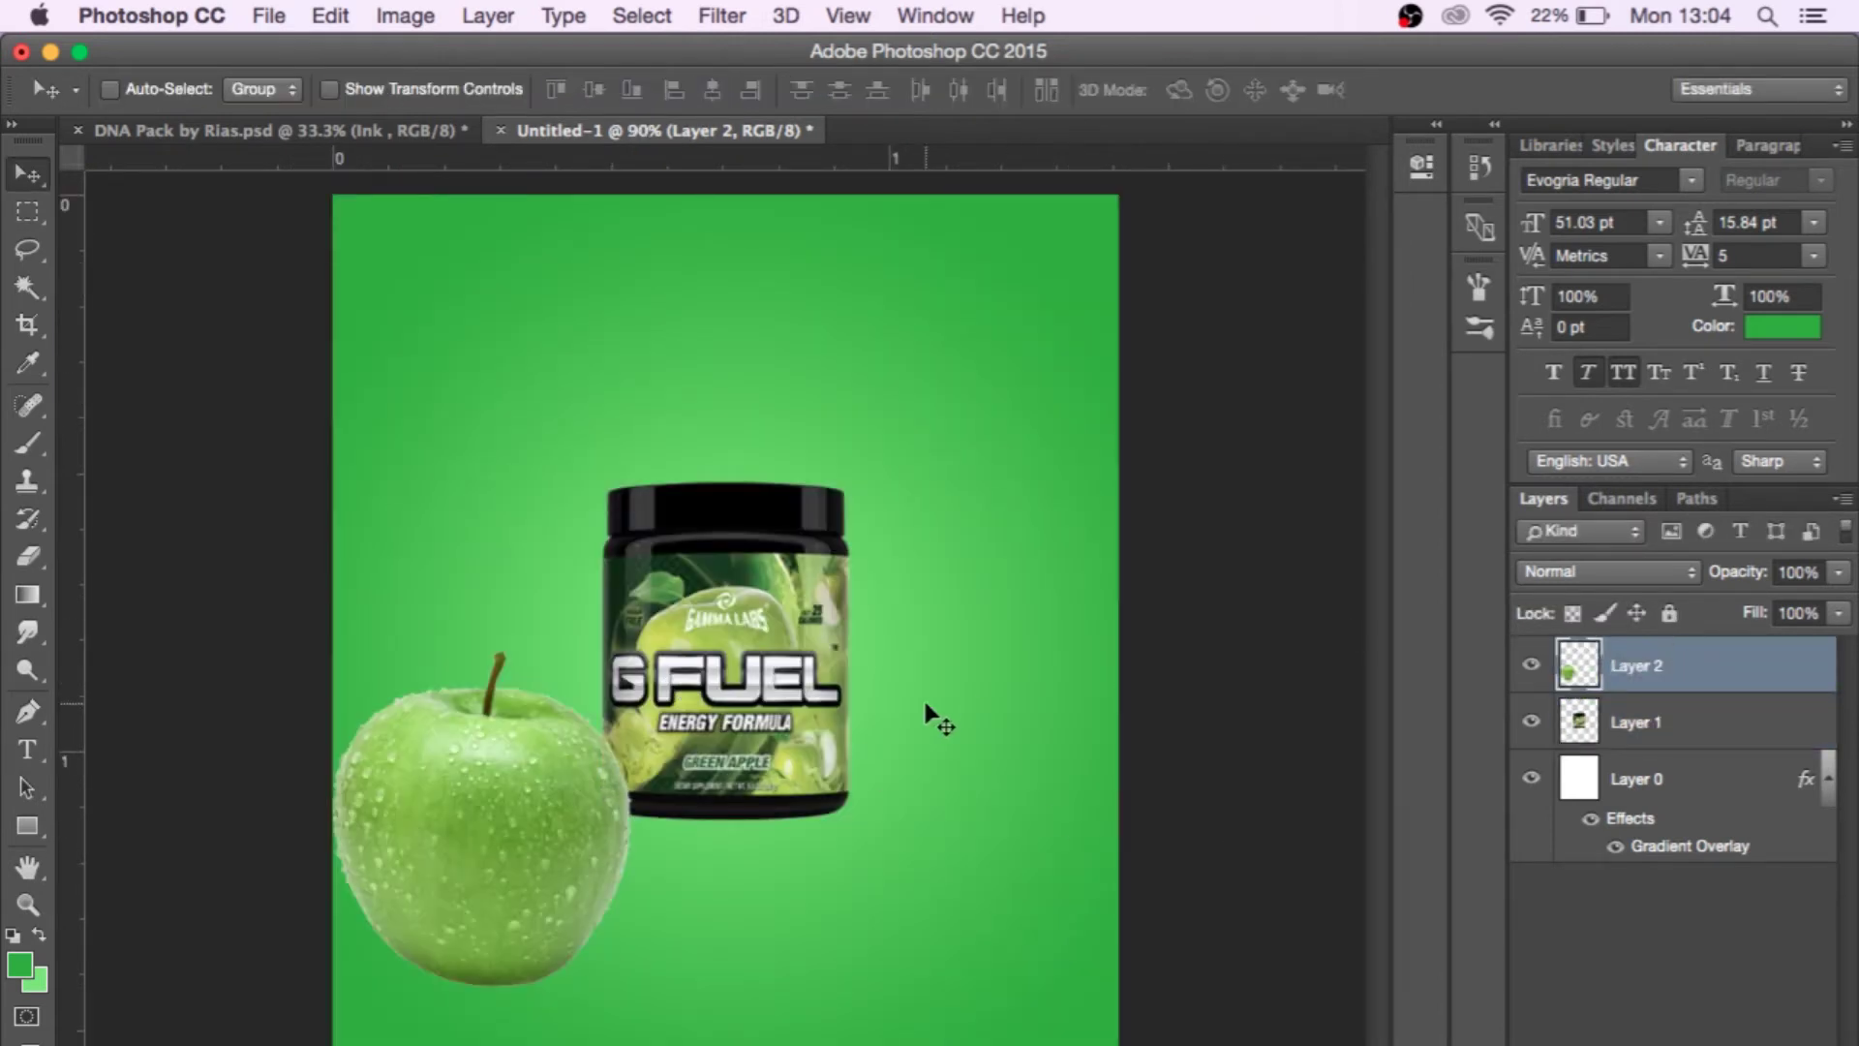
{"action": "key", "text": "super+0"}
{"action": "key", "text": "super"}
{"action": "key", "text": "super+t"}
{"action": "left_click_drag", "start_coordinate": [624, 749], "coordinate": [1044, 881]}
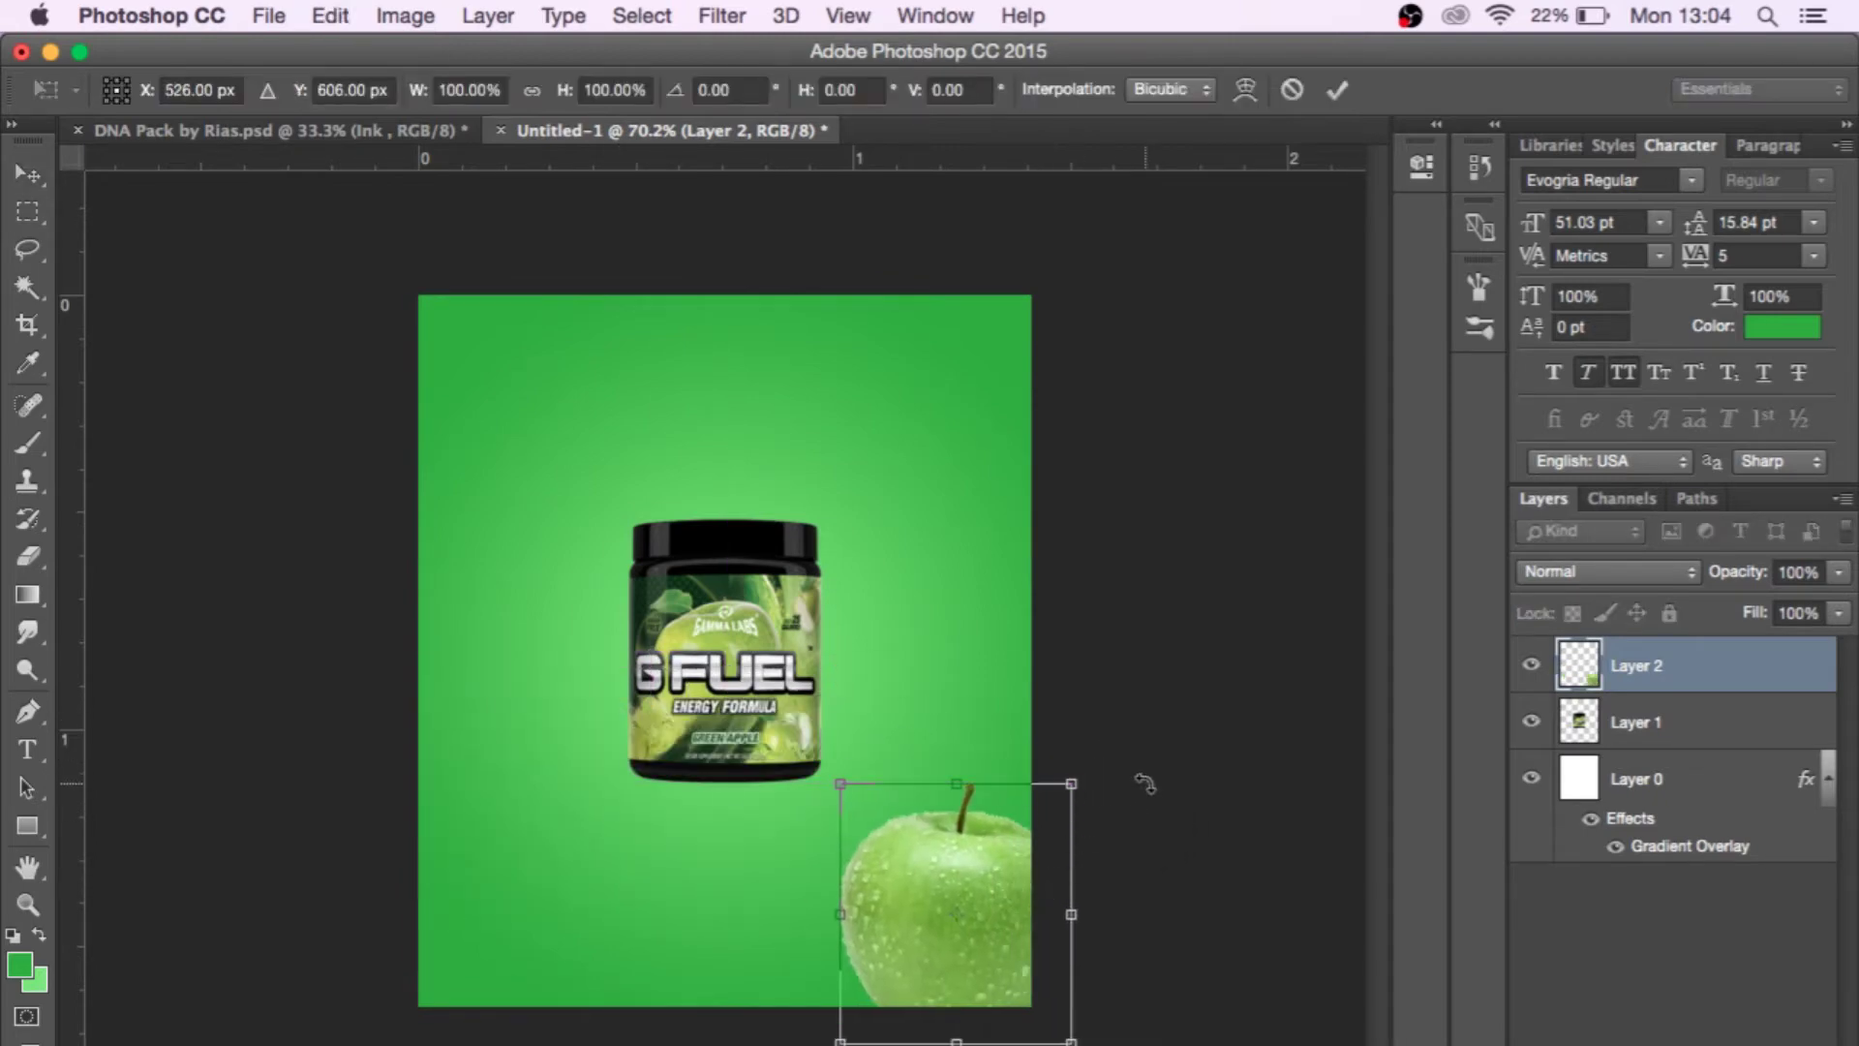
{"action": "left_click_drag", "start_coordinate": [1146, 783], "coordinate": [906, 958]}
{"action": "key", "text": "Return"}
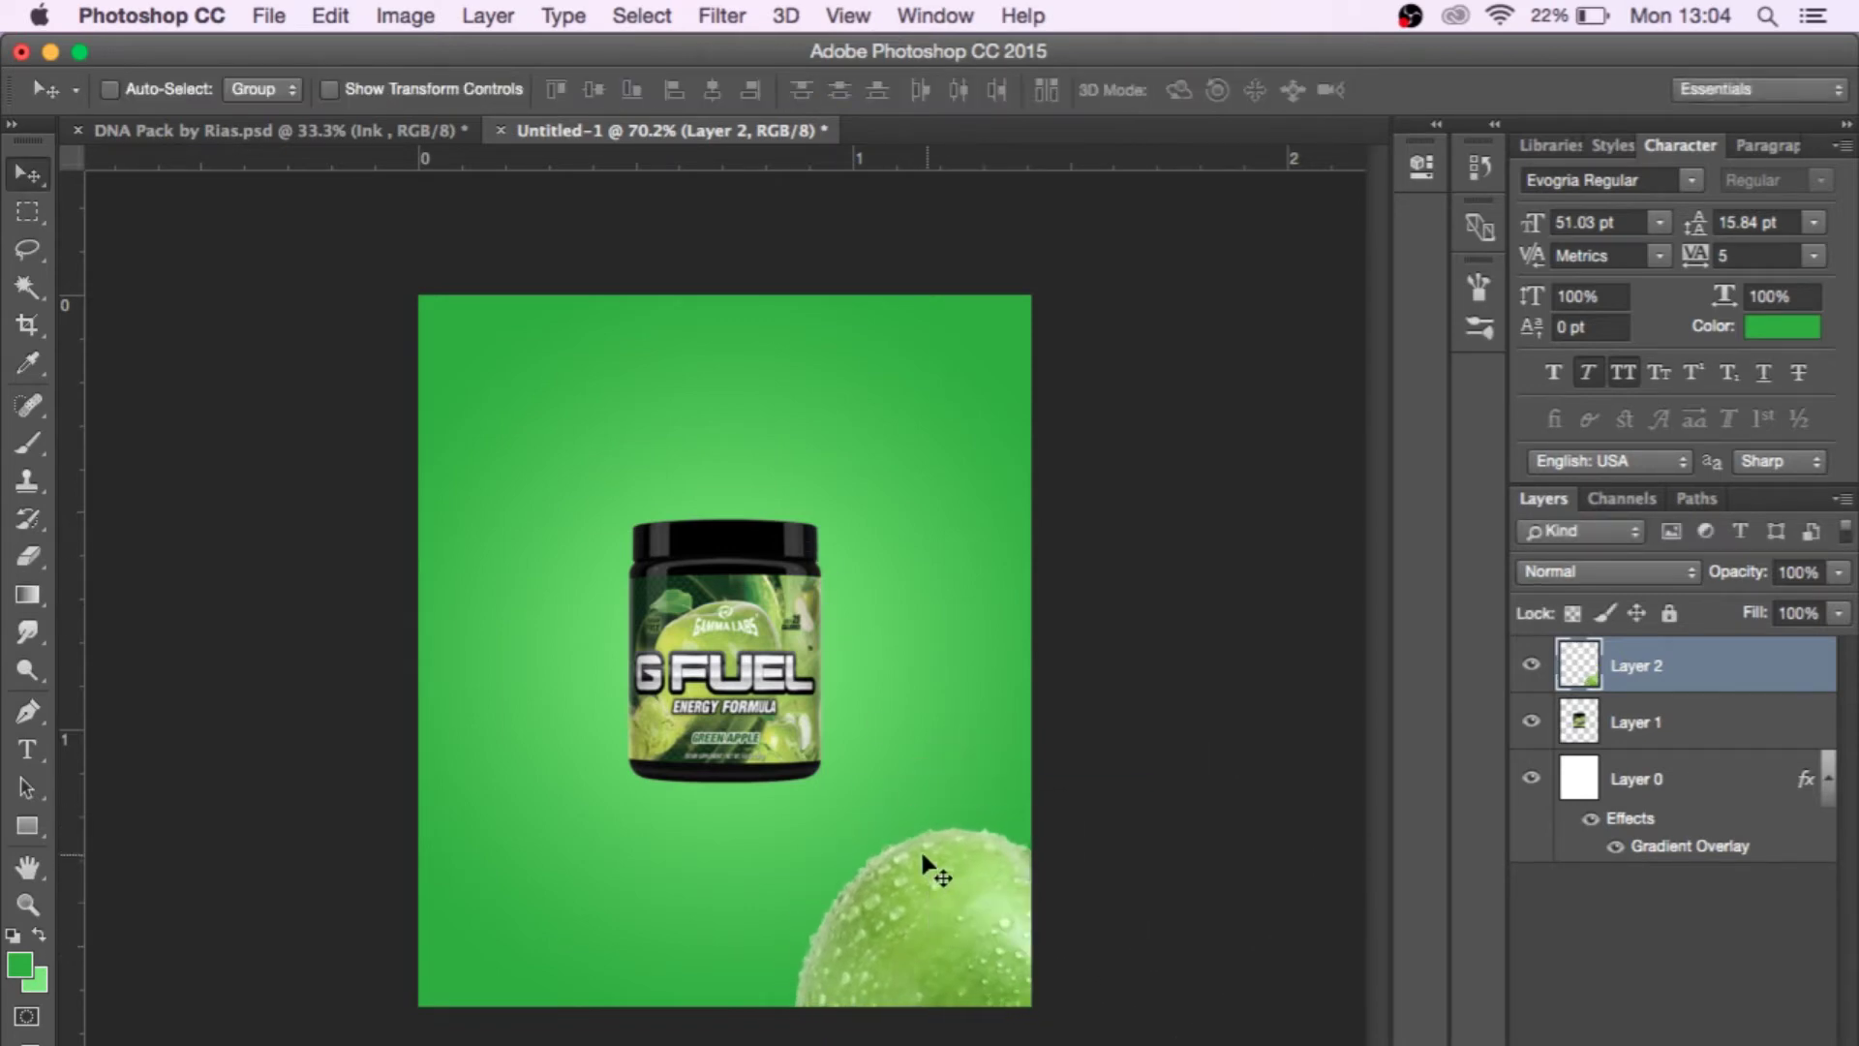
{"action": "scroll", "coordinate": [809, 814], "scroll_direction": "up", "scroll_amount": 3}
{"action": "scroll", "coordinate": [809, 814], "scroll_direction": "down", "scroll_amount": 5}
{"action": "scroll", "coordinate": [809, 813], "scroll_direction": "right", "scroll_amount": 3}
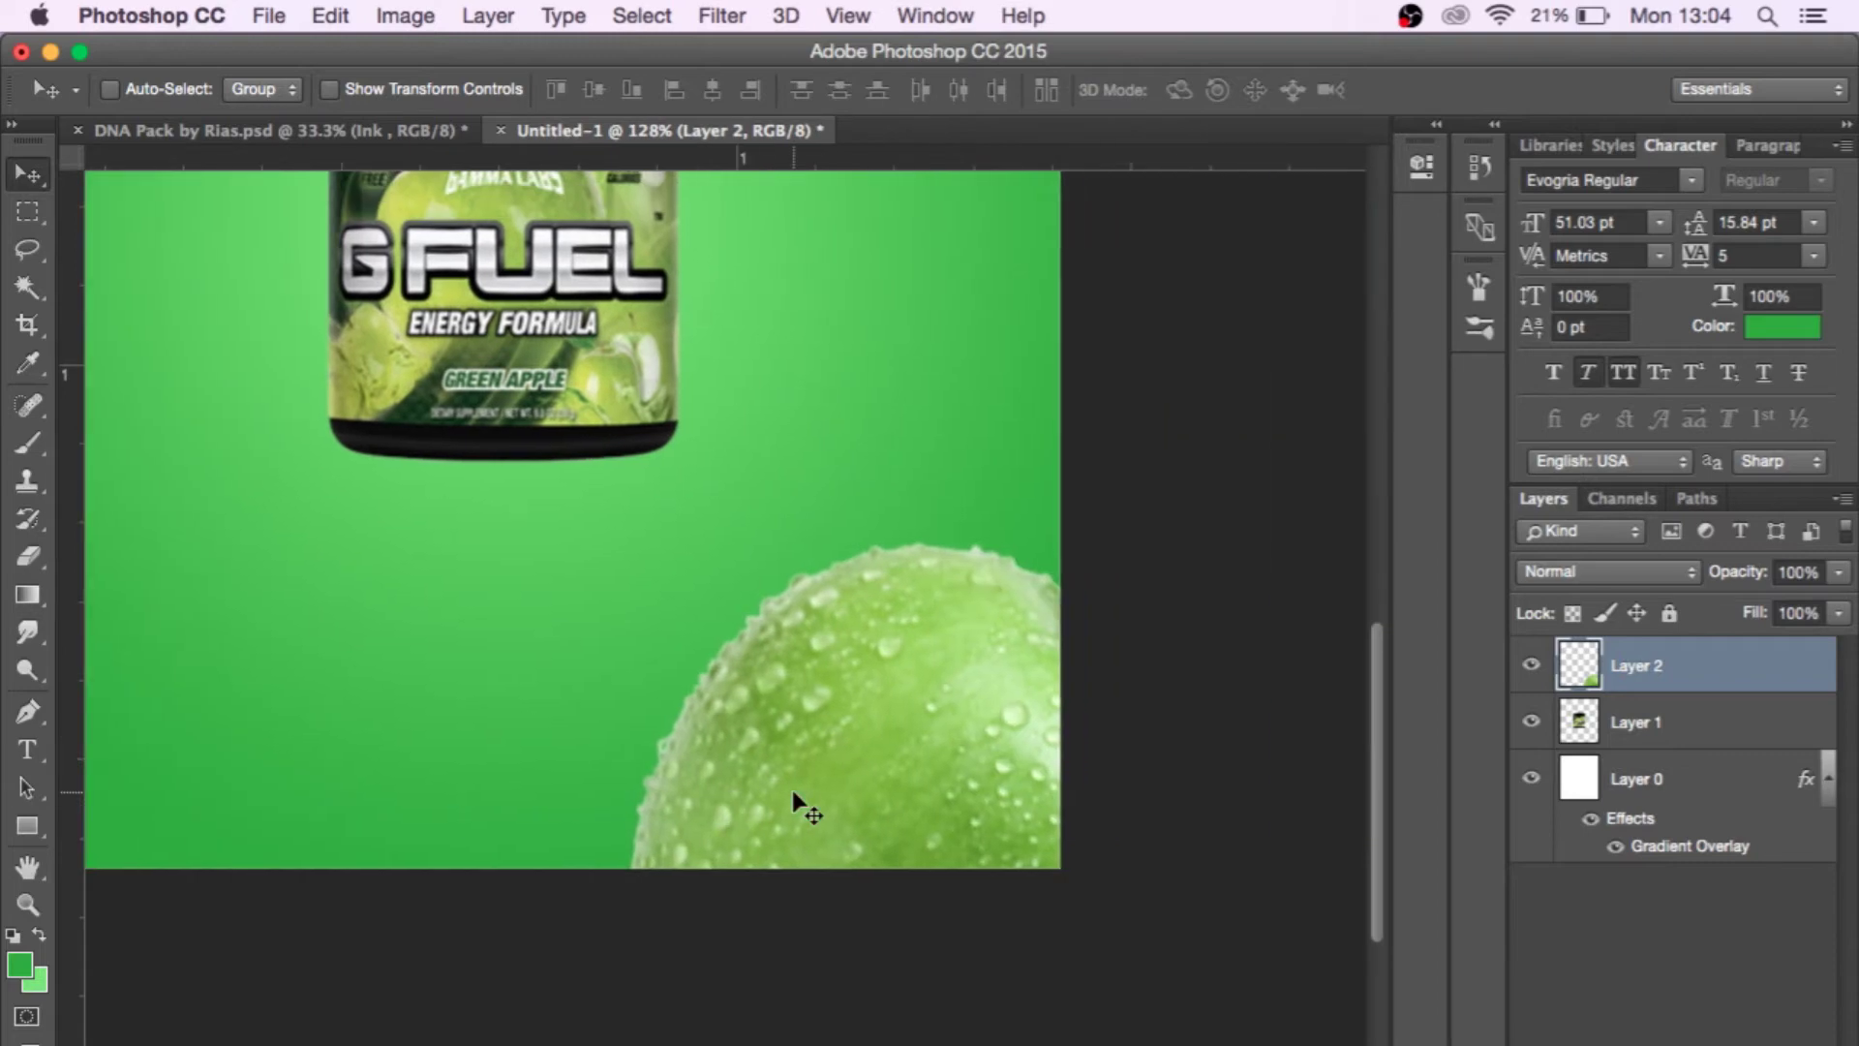
{"action": "scroll", "coordinate": [809, 813], "scroll_direction": "down", "scroll_amount": 3}
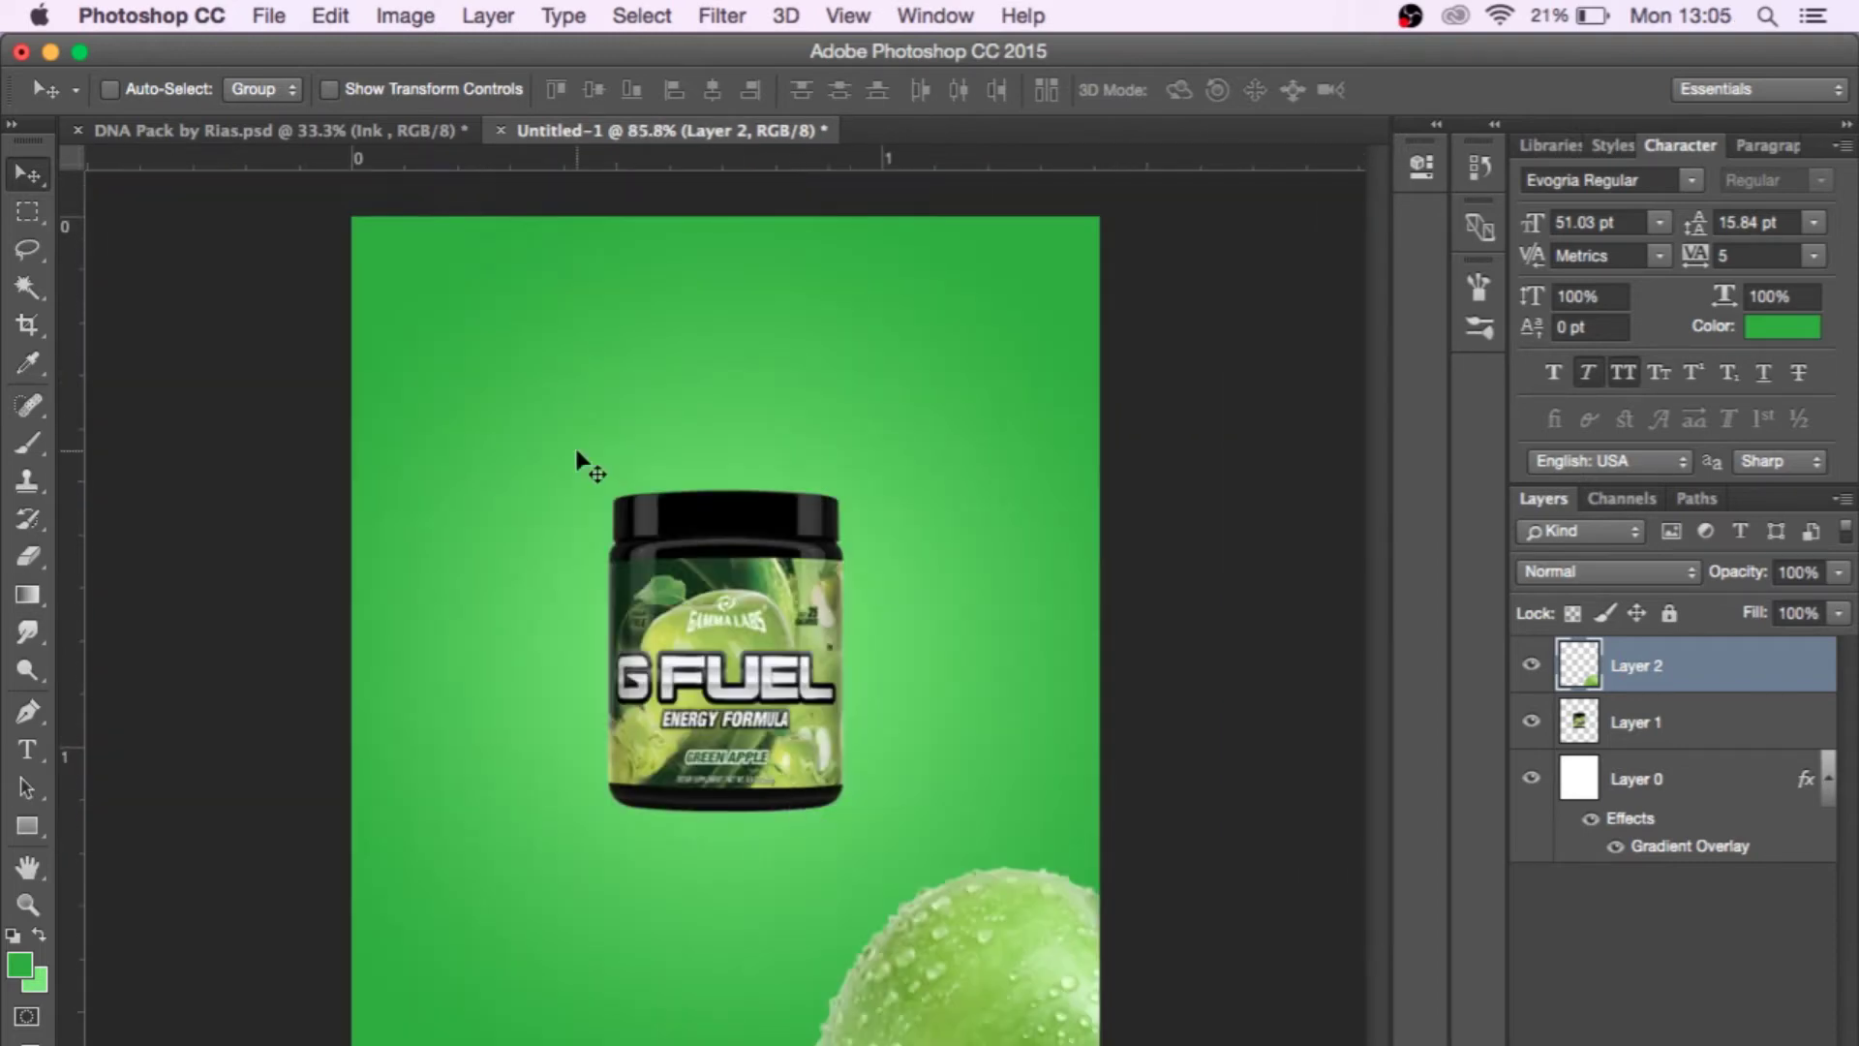
Apply a Gaussian Blur of about 1–2 pixels radius to the corner apple.
{"action": "left_click", "coordinate": [437, 11]}
{"action": "mouse_move", "coordinate": [722, 15]}
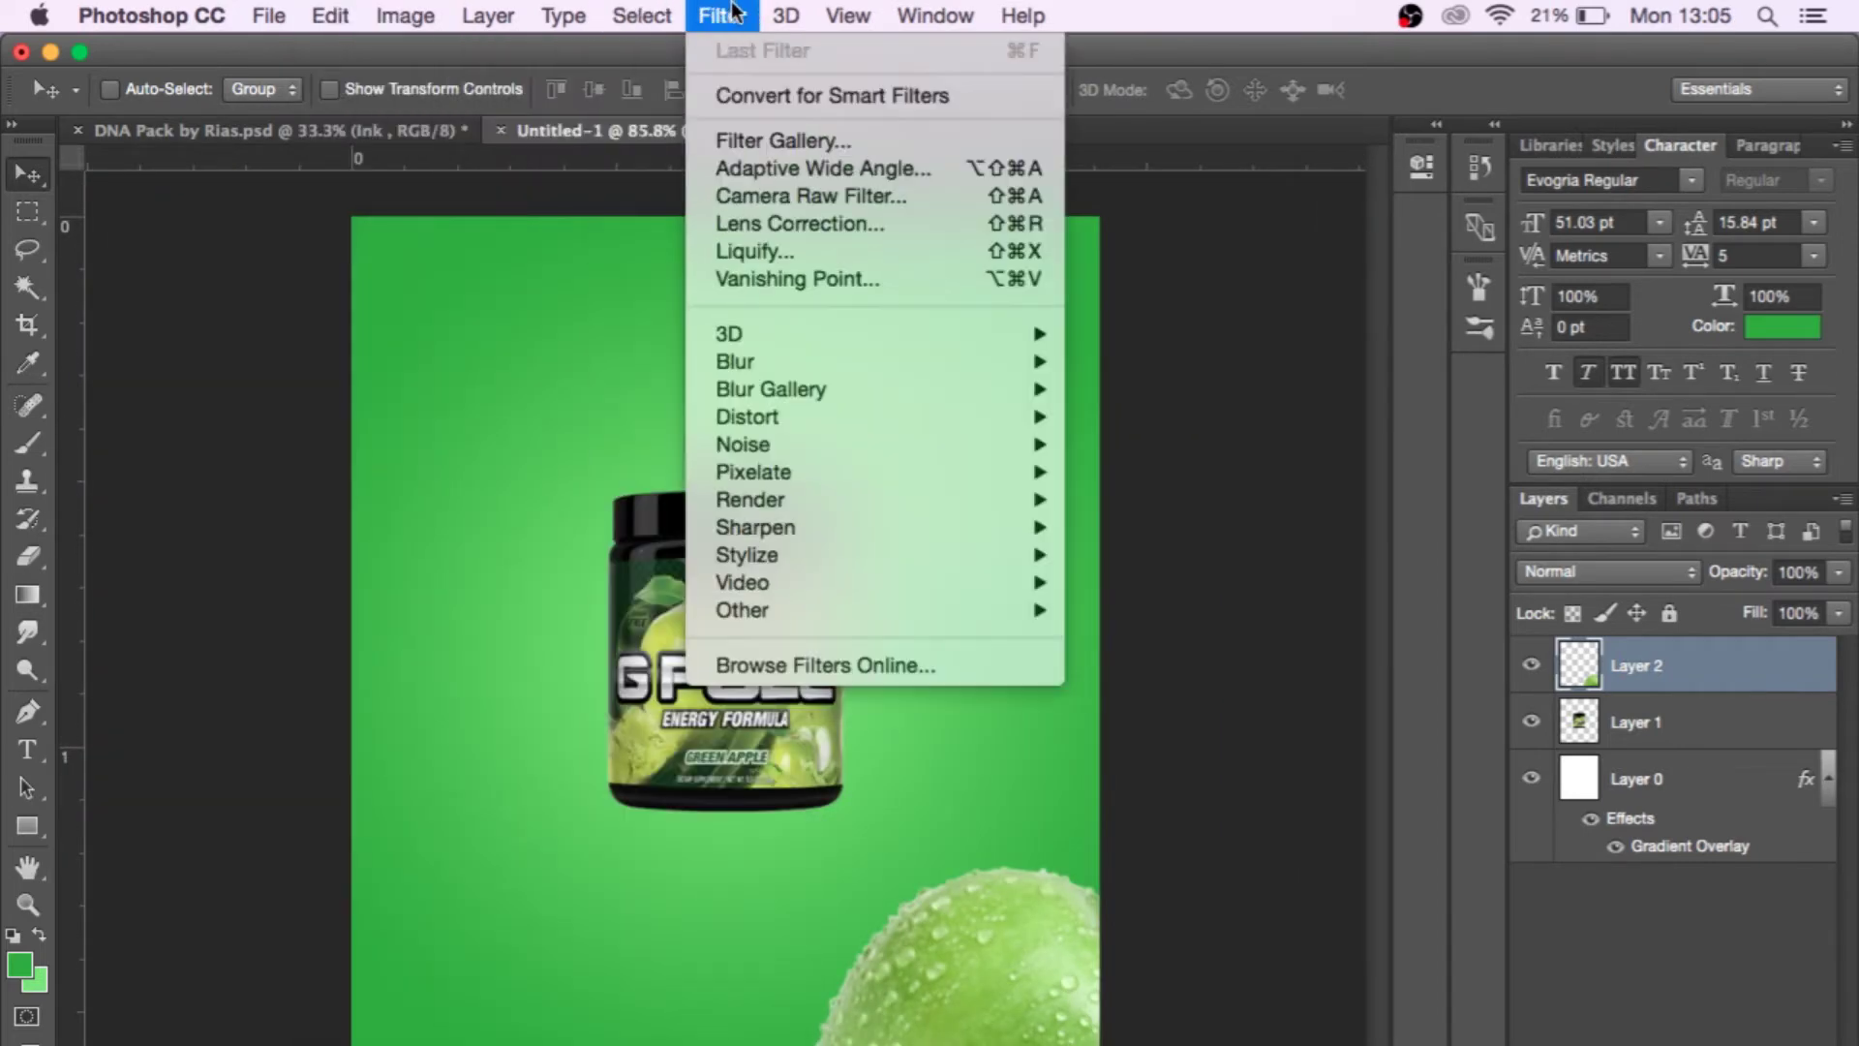
{"action": "mouse_move", "coordinate": [855, 368]}
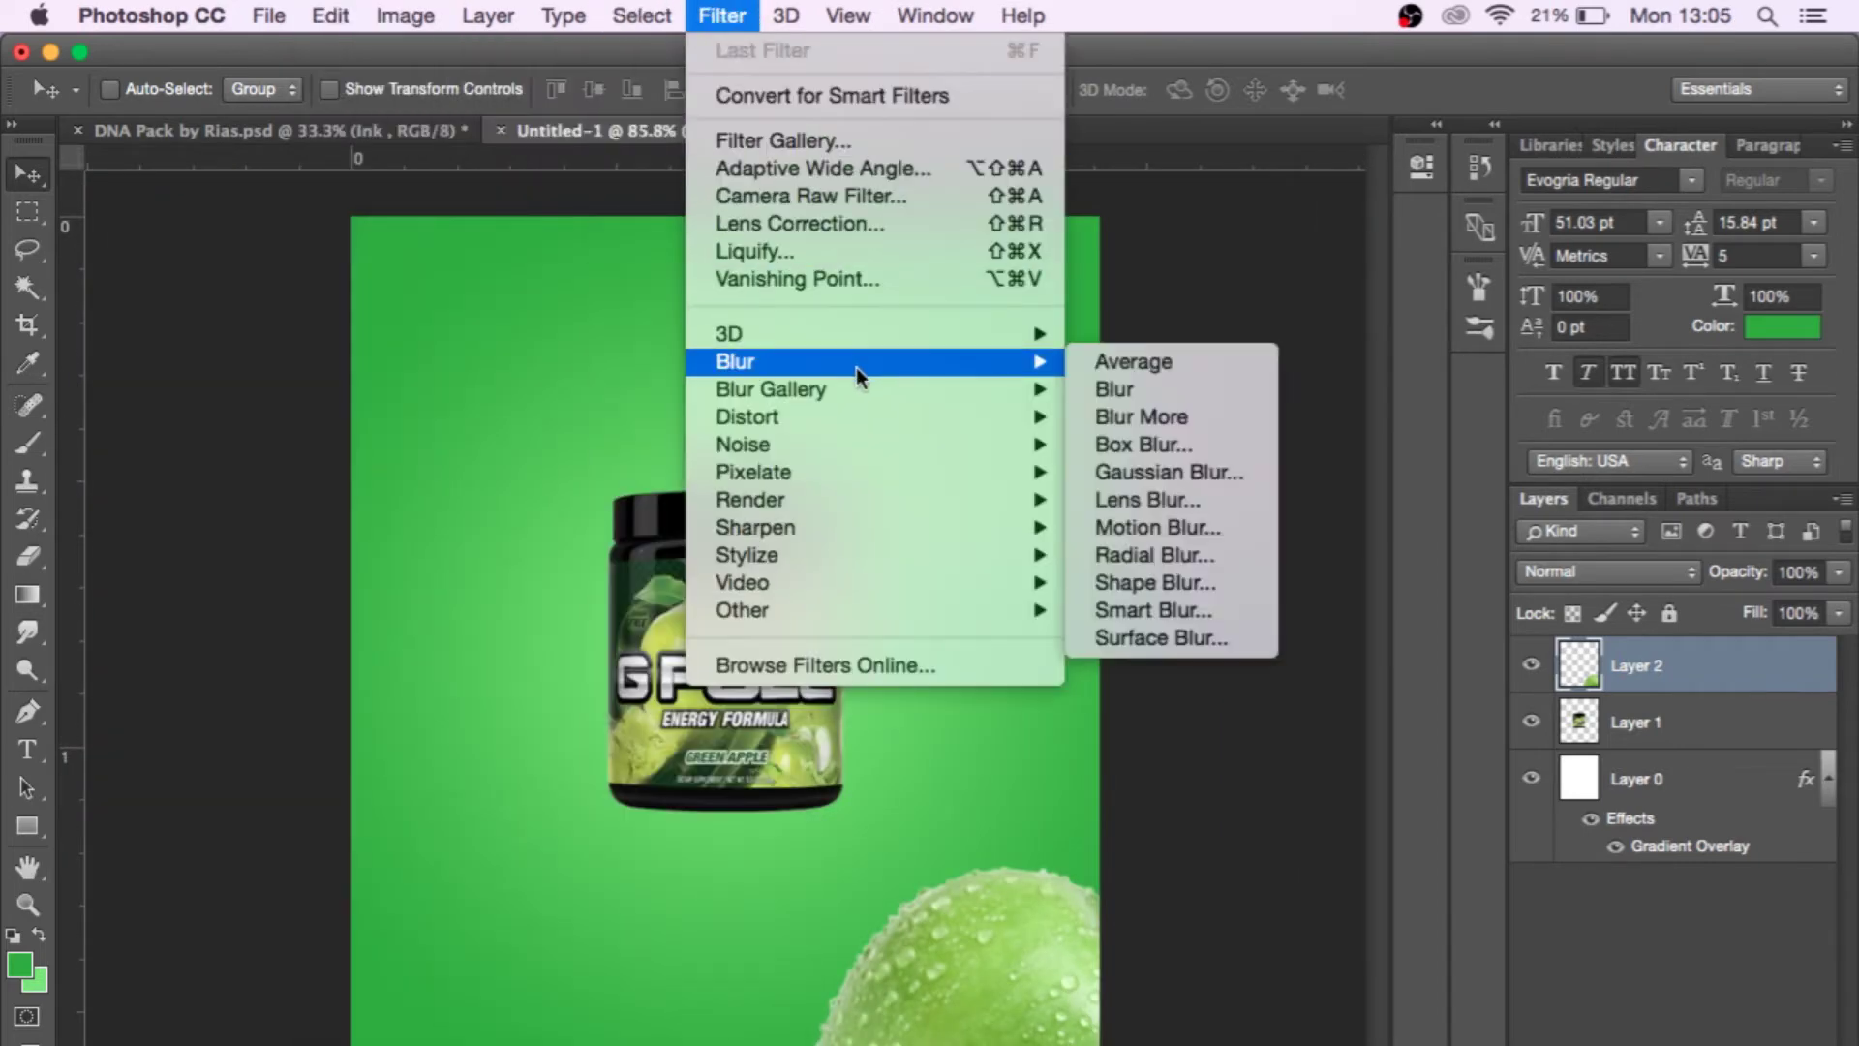
{"action": "left_click", "coordinate": [1200, 472]}
{"action": "left_click", "coordinate": [1303, 489]}
{"action": "left_click_drag", "start_coordinate": [1306, 487], "coordinate": [1317, 486]}
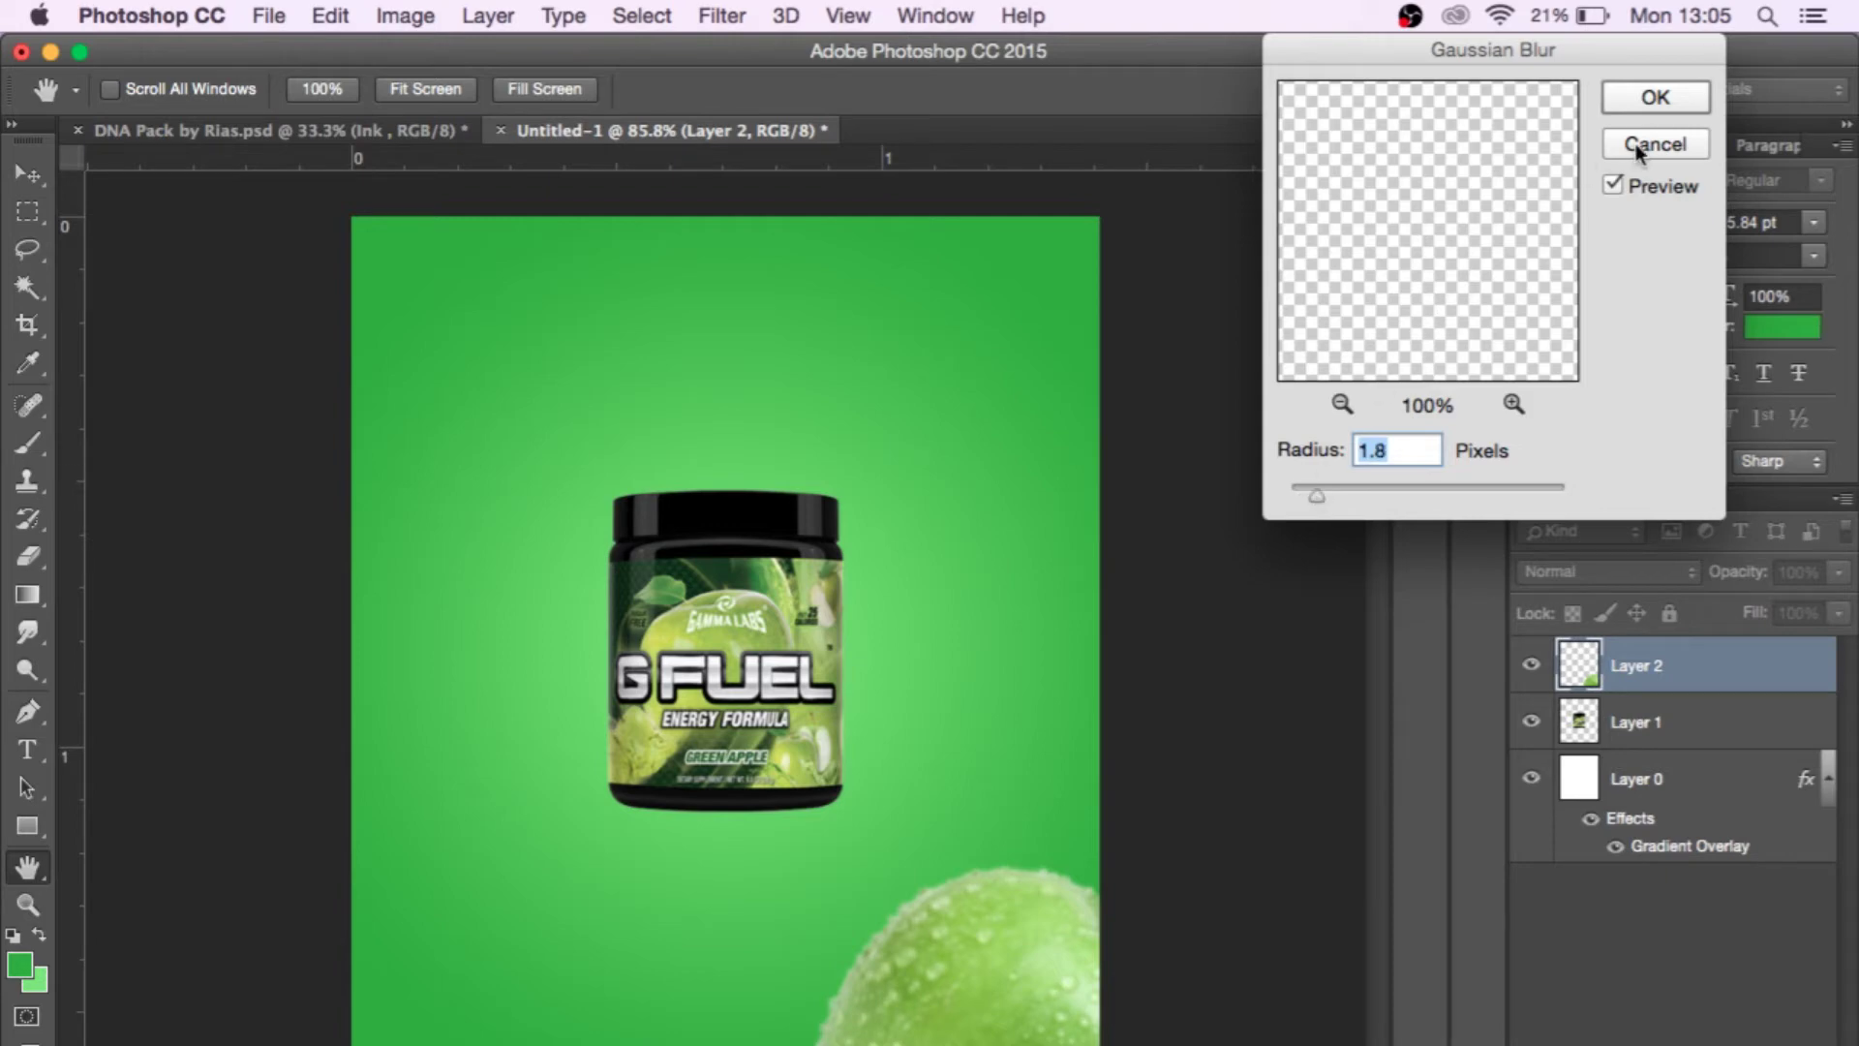
{"action": "left_click", "coordinate": [1656, 96]}
{"action": "scroll", "coordinate": [601, 702], "scroll_direction": "up", "scroll_amount": 1}
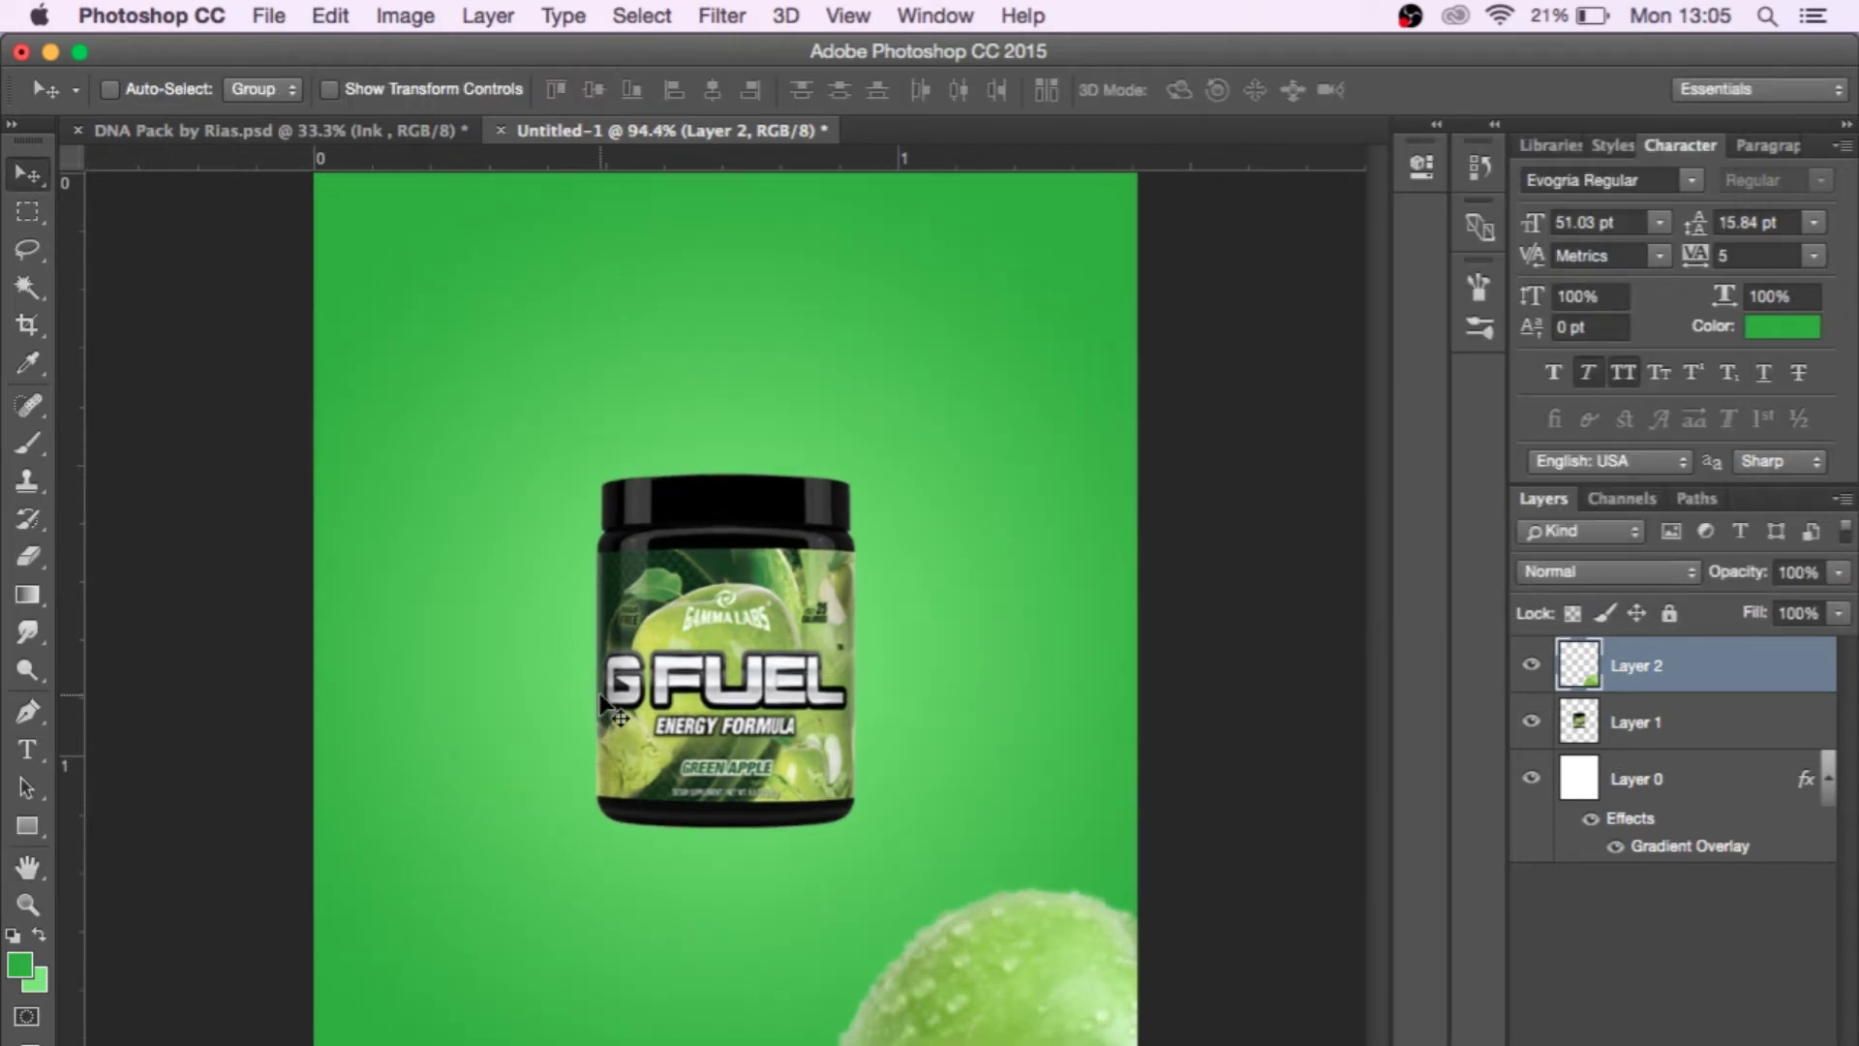
{"action": "scroll", "coordinate": [910, 806], "scroll_direction": "down", "scroll_amount": 1}
{"action": "key", "text": "F4"}
Drag the green apple from Chrome into Photoshop as Layer 3, shrunk onto the canvas.
{"action": "left_click", "coordinate": [697, 173]}
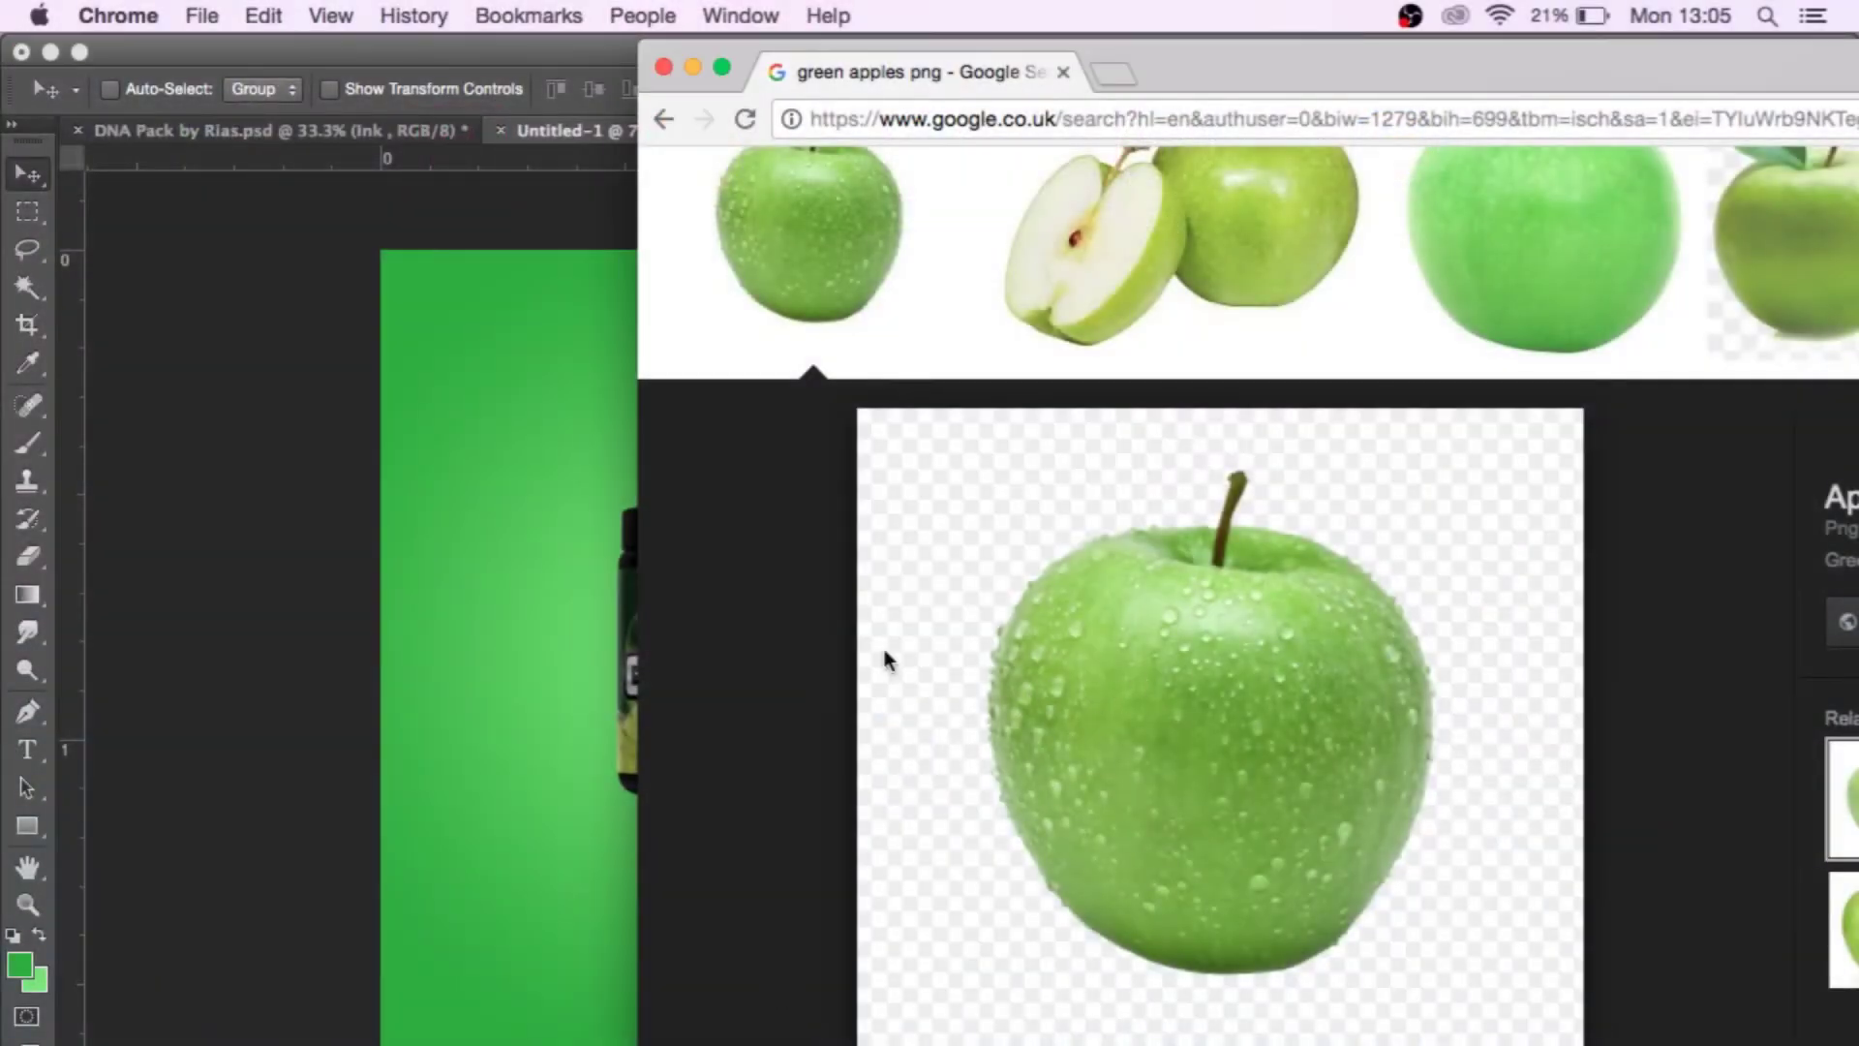
{"action": "left_click_drag", "start_coordinate": [724, 649], "coordinate": [441, 594]}
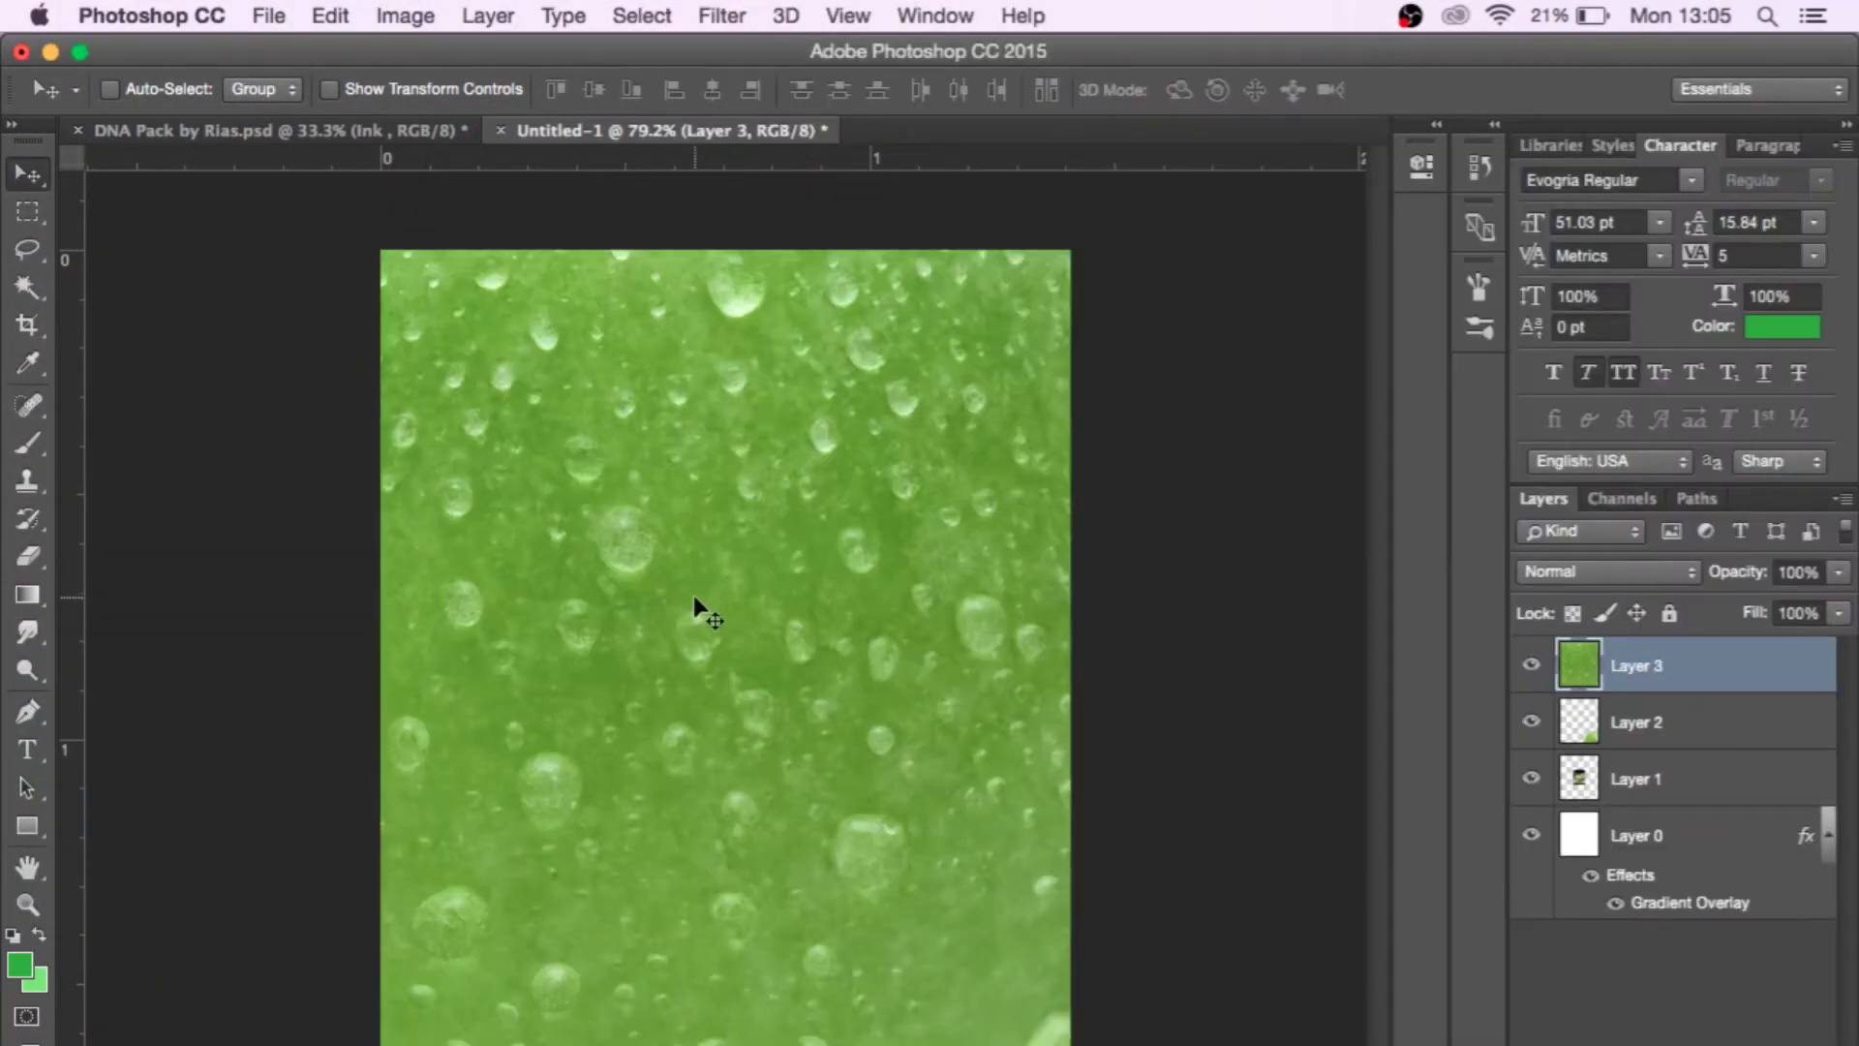
{"action": "scroll", "coordinate": [693, 597], "scroll_direction": "down", "scroll_amount": 9}
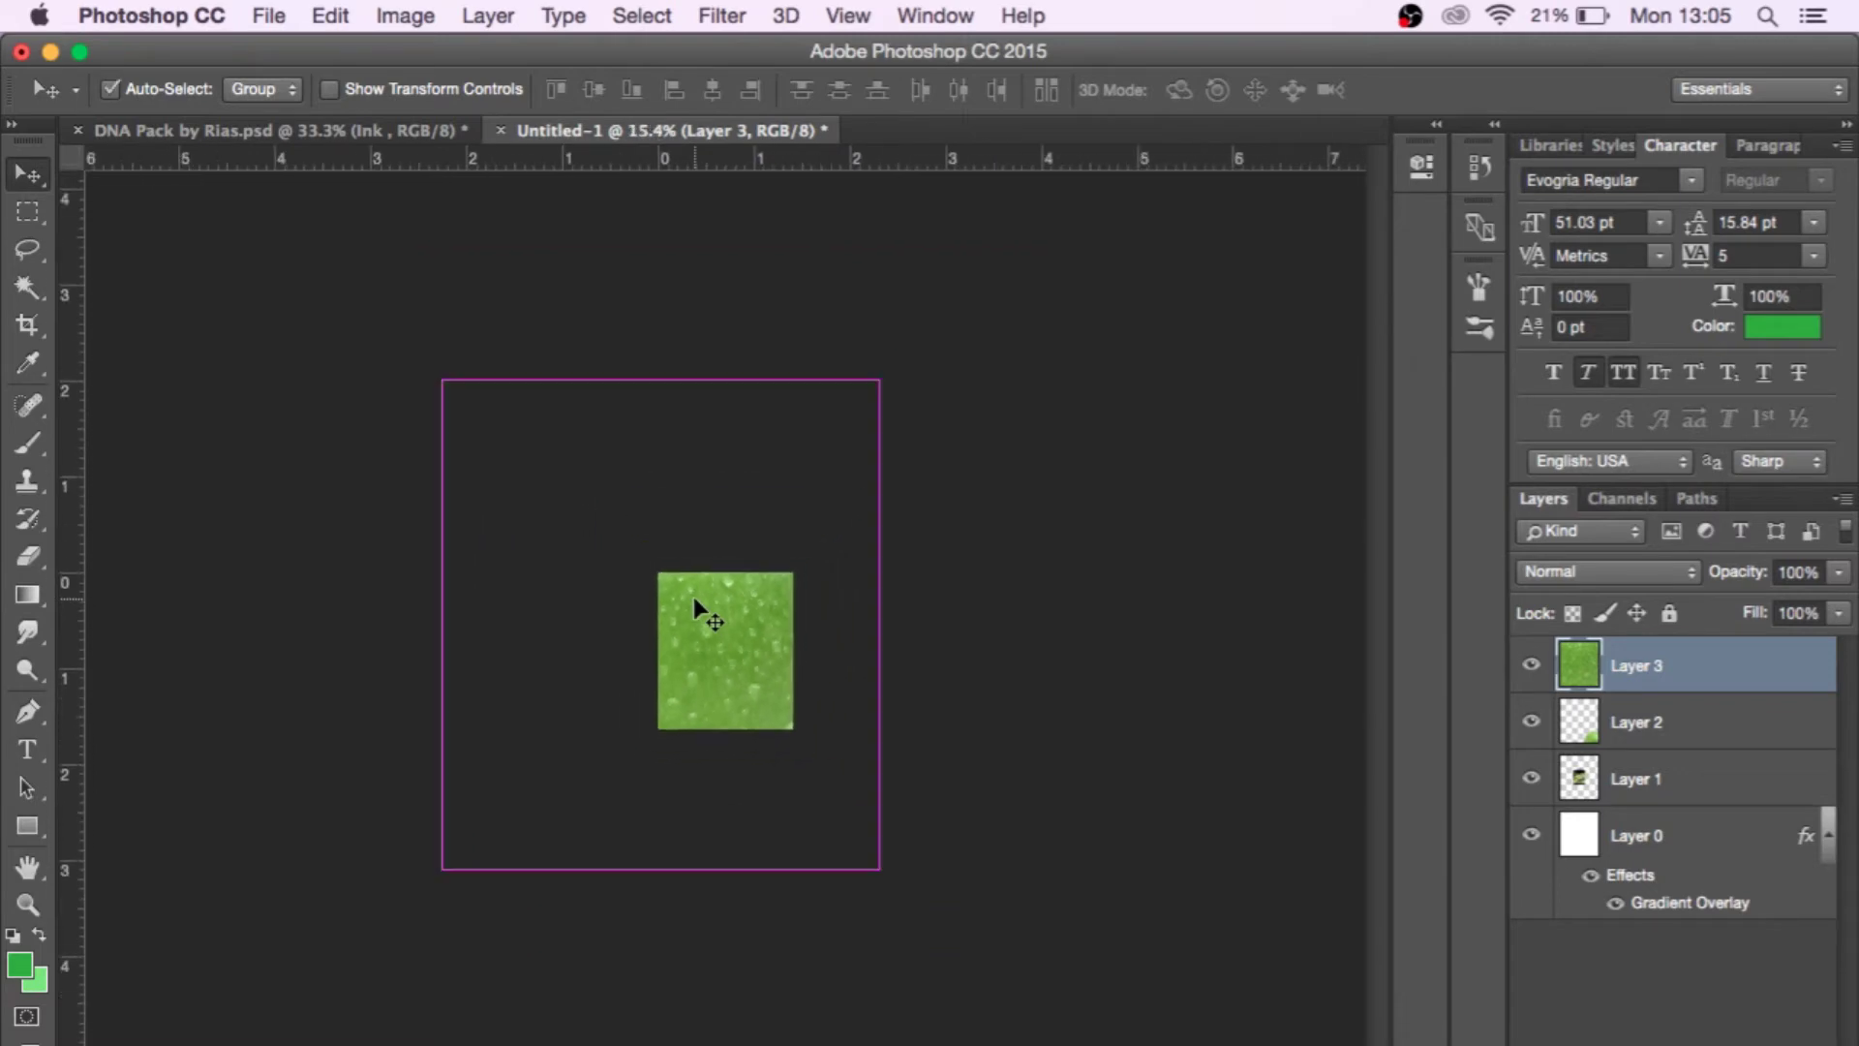
{"action": "key", "text": "super+t"}
{"action": "left_click_drag", "start_coordinate": [442, 385], "coordinate": [664, 635]}
{"action": "key", "text": "Return"}
{"action": "scroll", "coordinate": [675, 658], "scroll_direction": "up", "scroll_amount": 6}
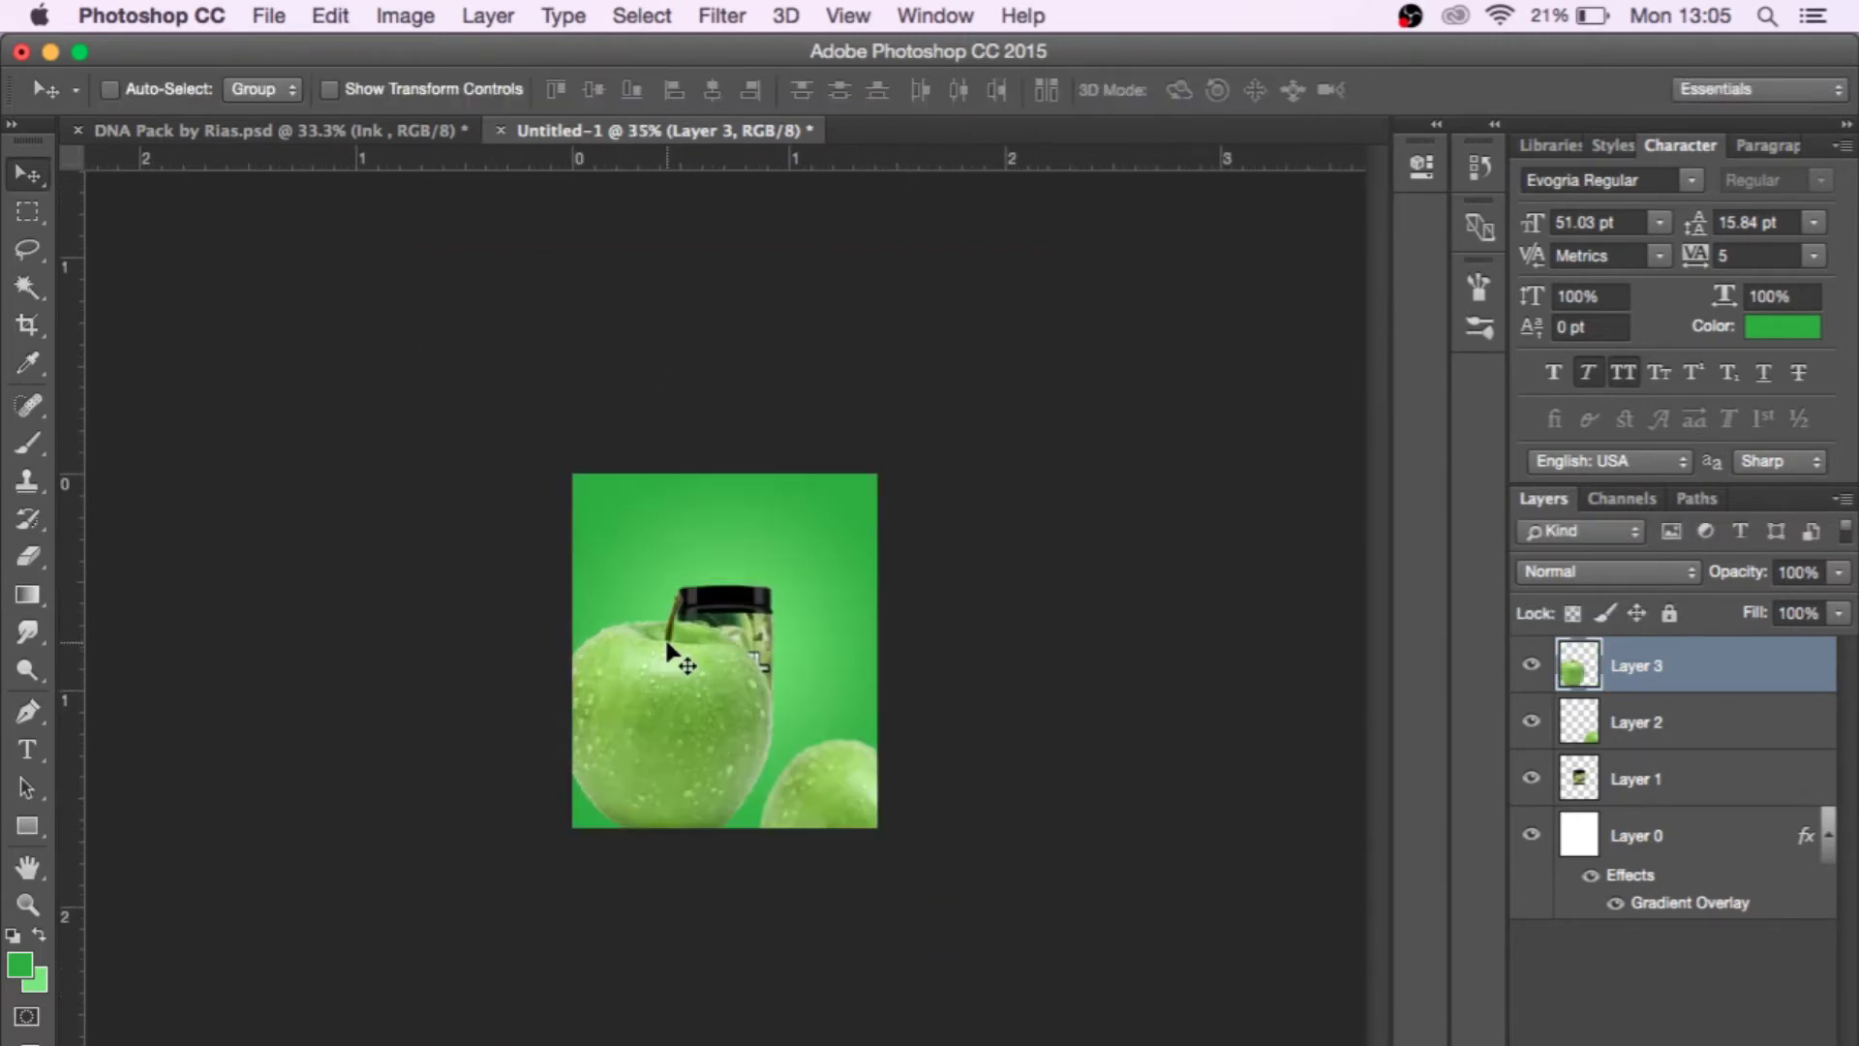
Tilt the apple about 12° anticlockwise and shrink it to about 29%, overlapping the tub's lower left.
{"action": "key", "text": "super+t"}
{"action": "left_click_drag", "start_coordinate": [843, 532], "coordinate": [596, 712]}
{"action": "left_click_drag", "start_coordinate": [548, 816], "coordinate": [624, 707]}
{"action": "left_click_drag", "start_coordinate": [685, 607], "coordinate": [635, 722]}
{"action": "key", "text": "Return"}
{"action": "scroll", "coordinate": [664, 694], "scroll_direction": "up", "scroll_amount": 3}
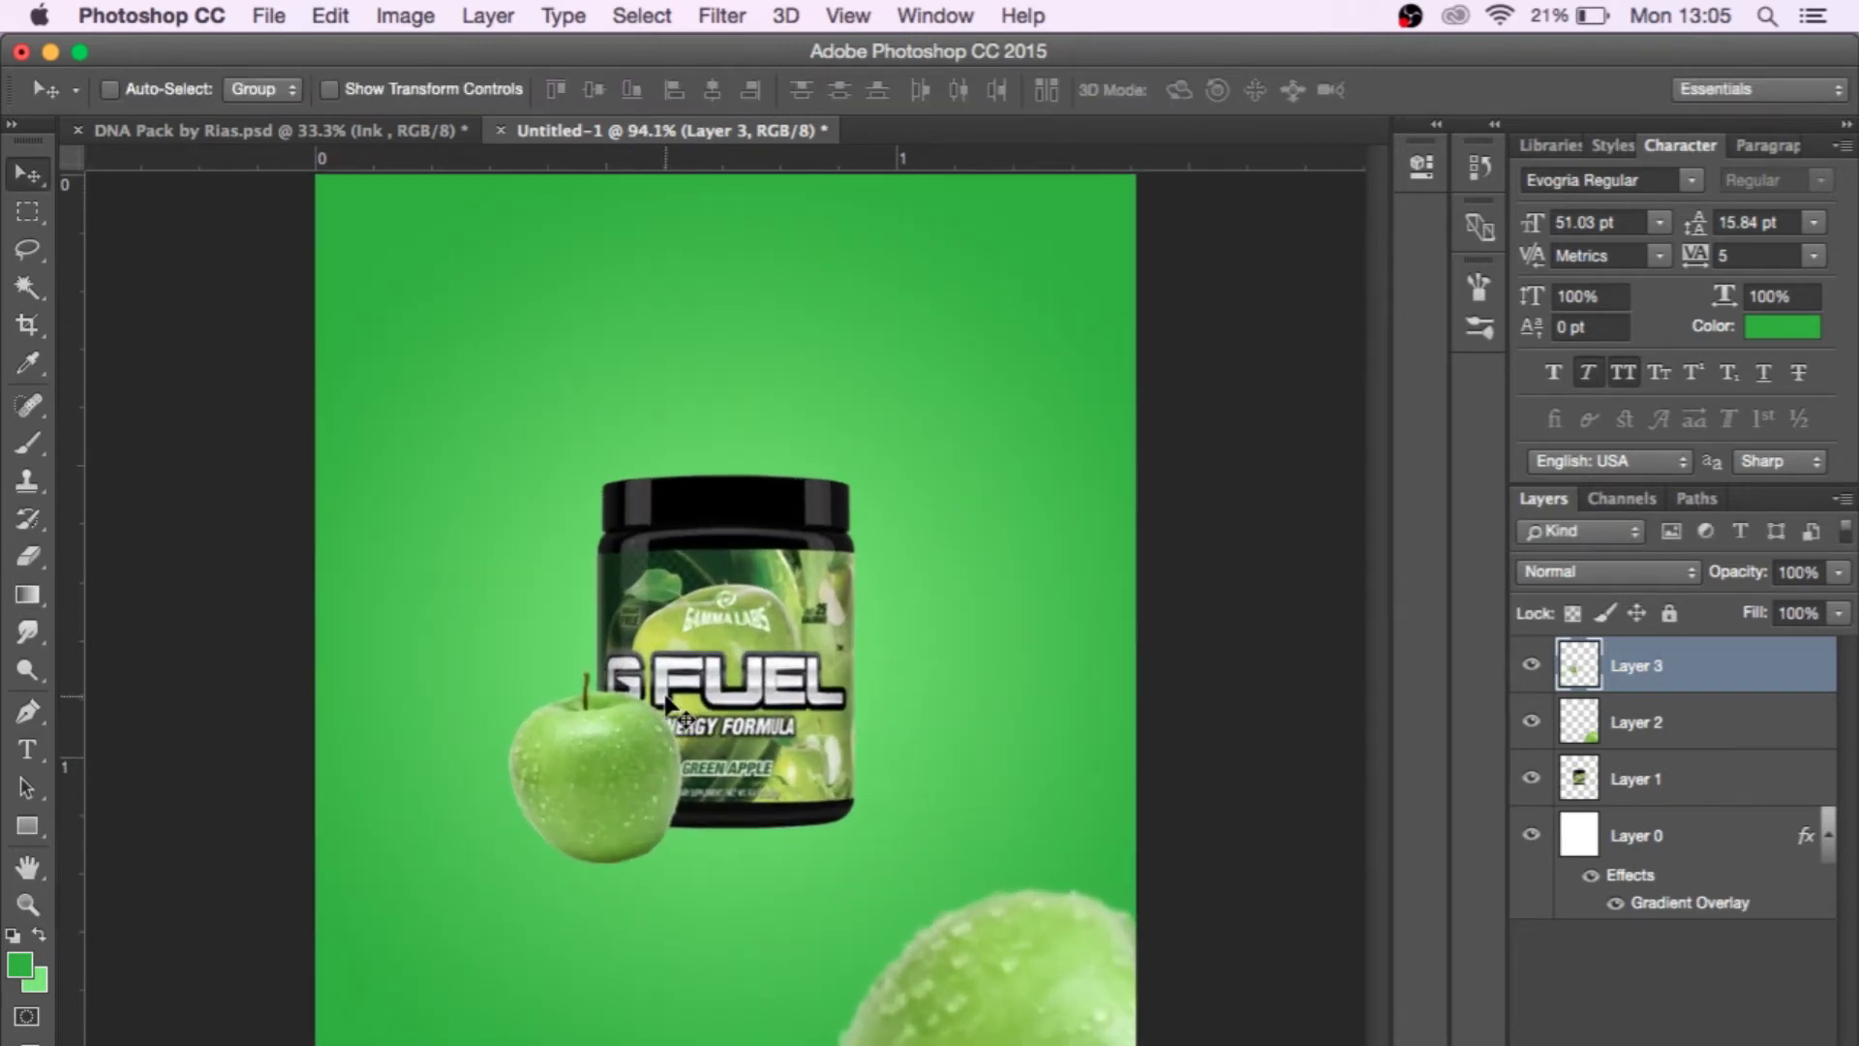
{"action": "scroll", "coordinate": [666, 695], "scroll_direction": "down", "scroll_amount": 2}
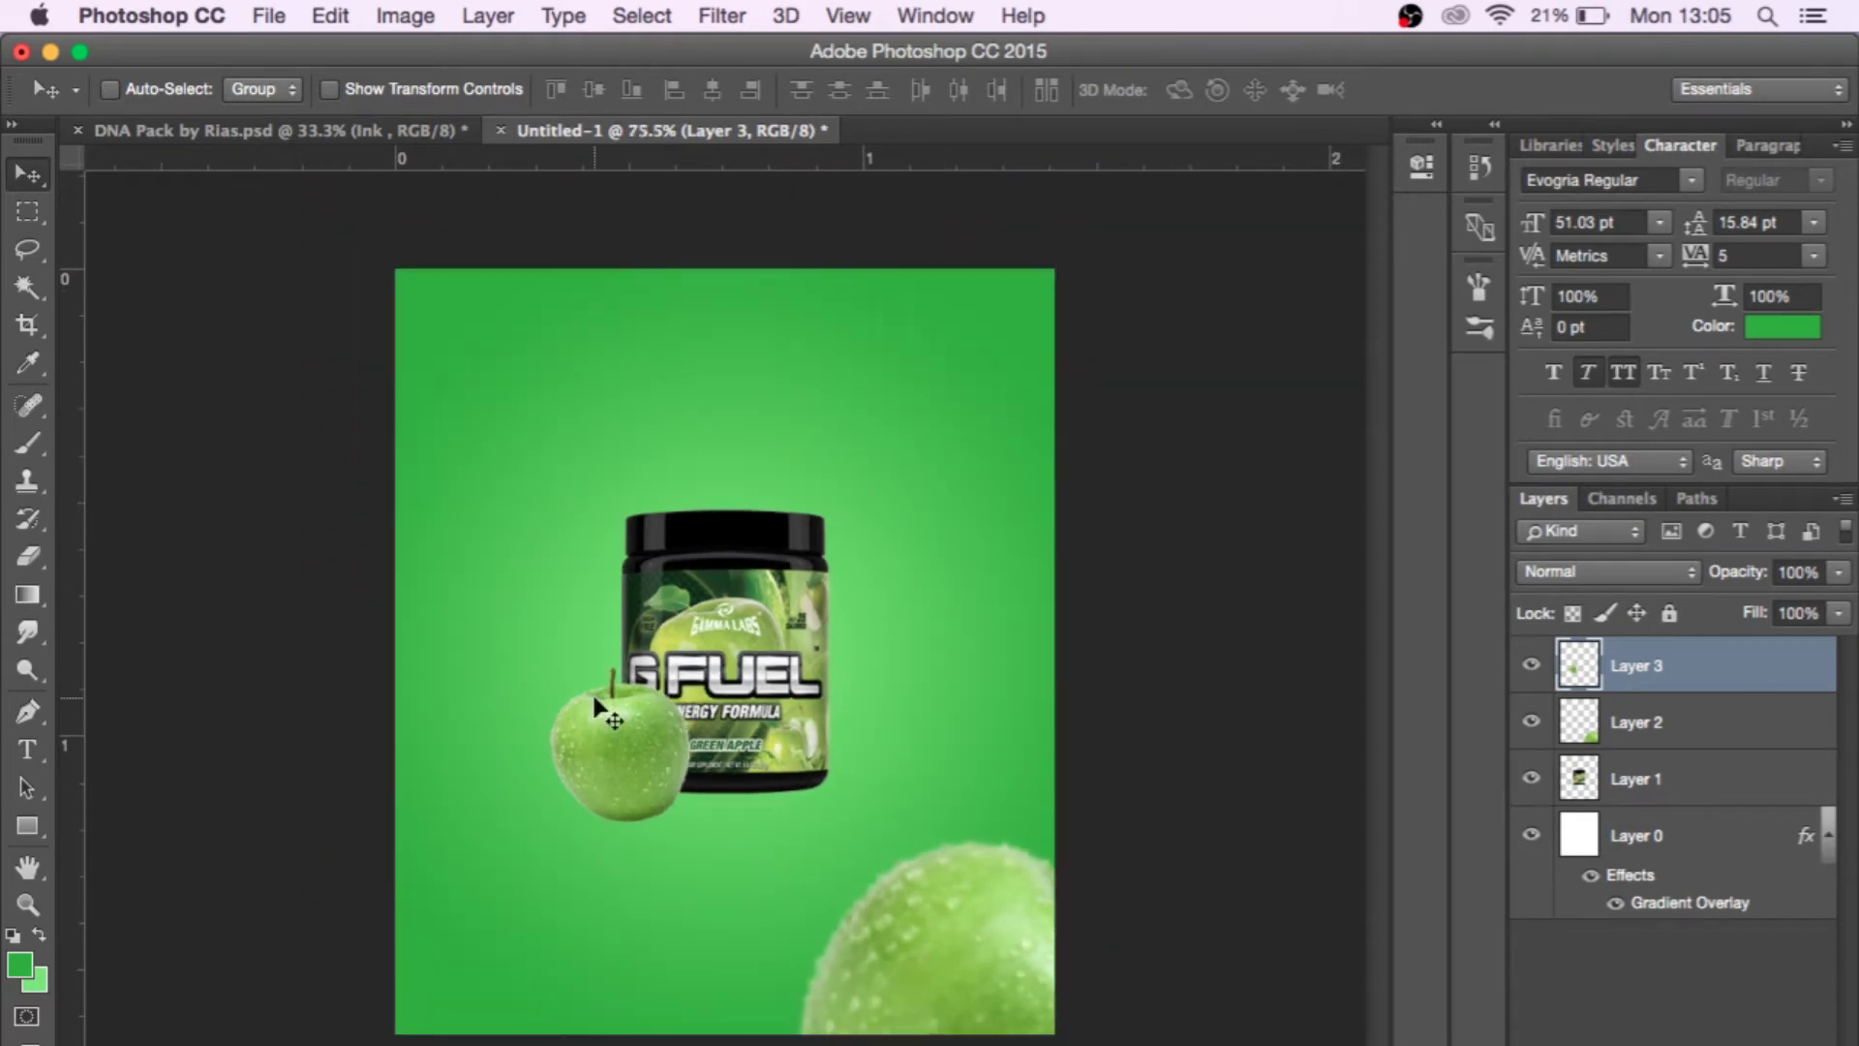
{"action": "key", "text": "F4"}
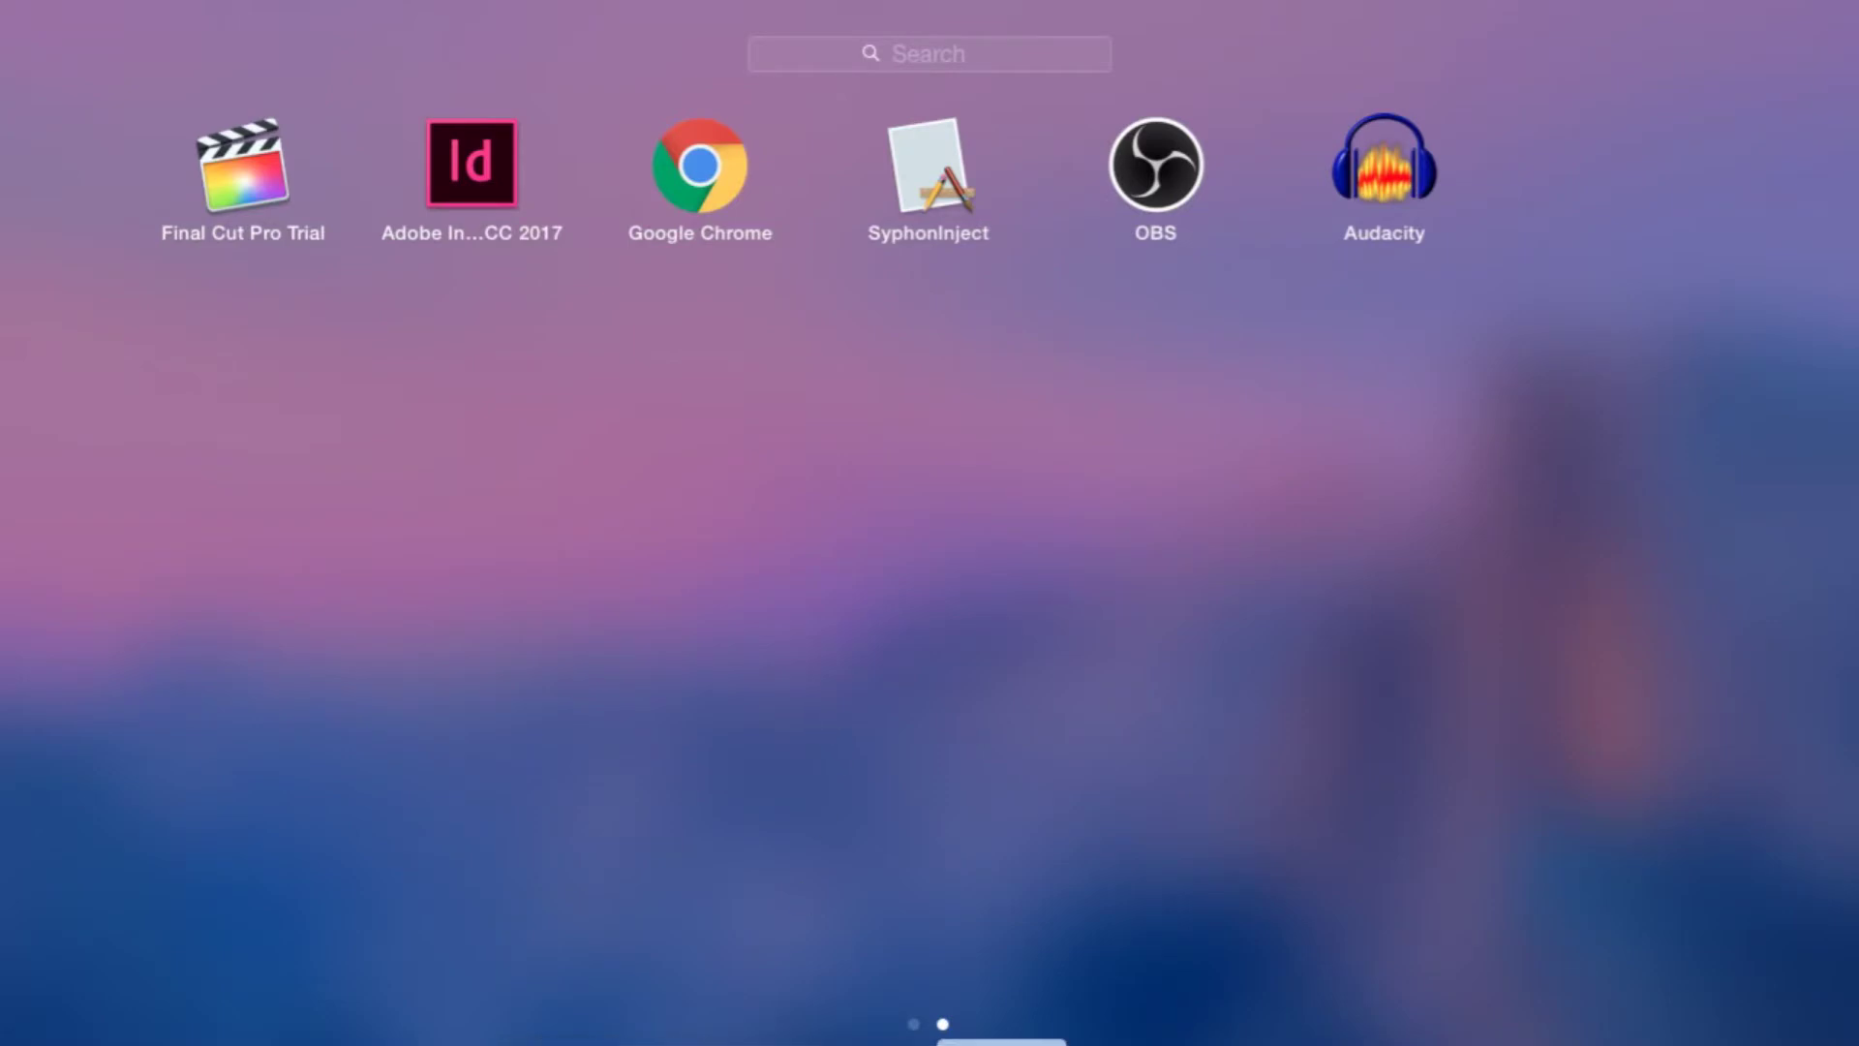
Duplicate the small apple to Layer 3 copy, shrinking and rotating the copy.
{"action": "left_click", "coordinate": [1069, 862]}
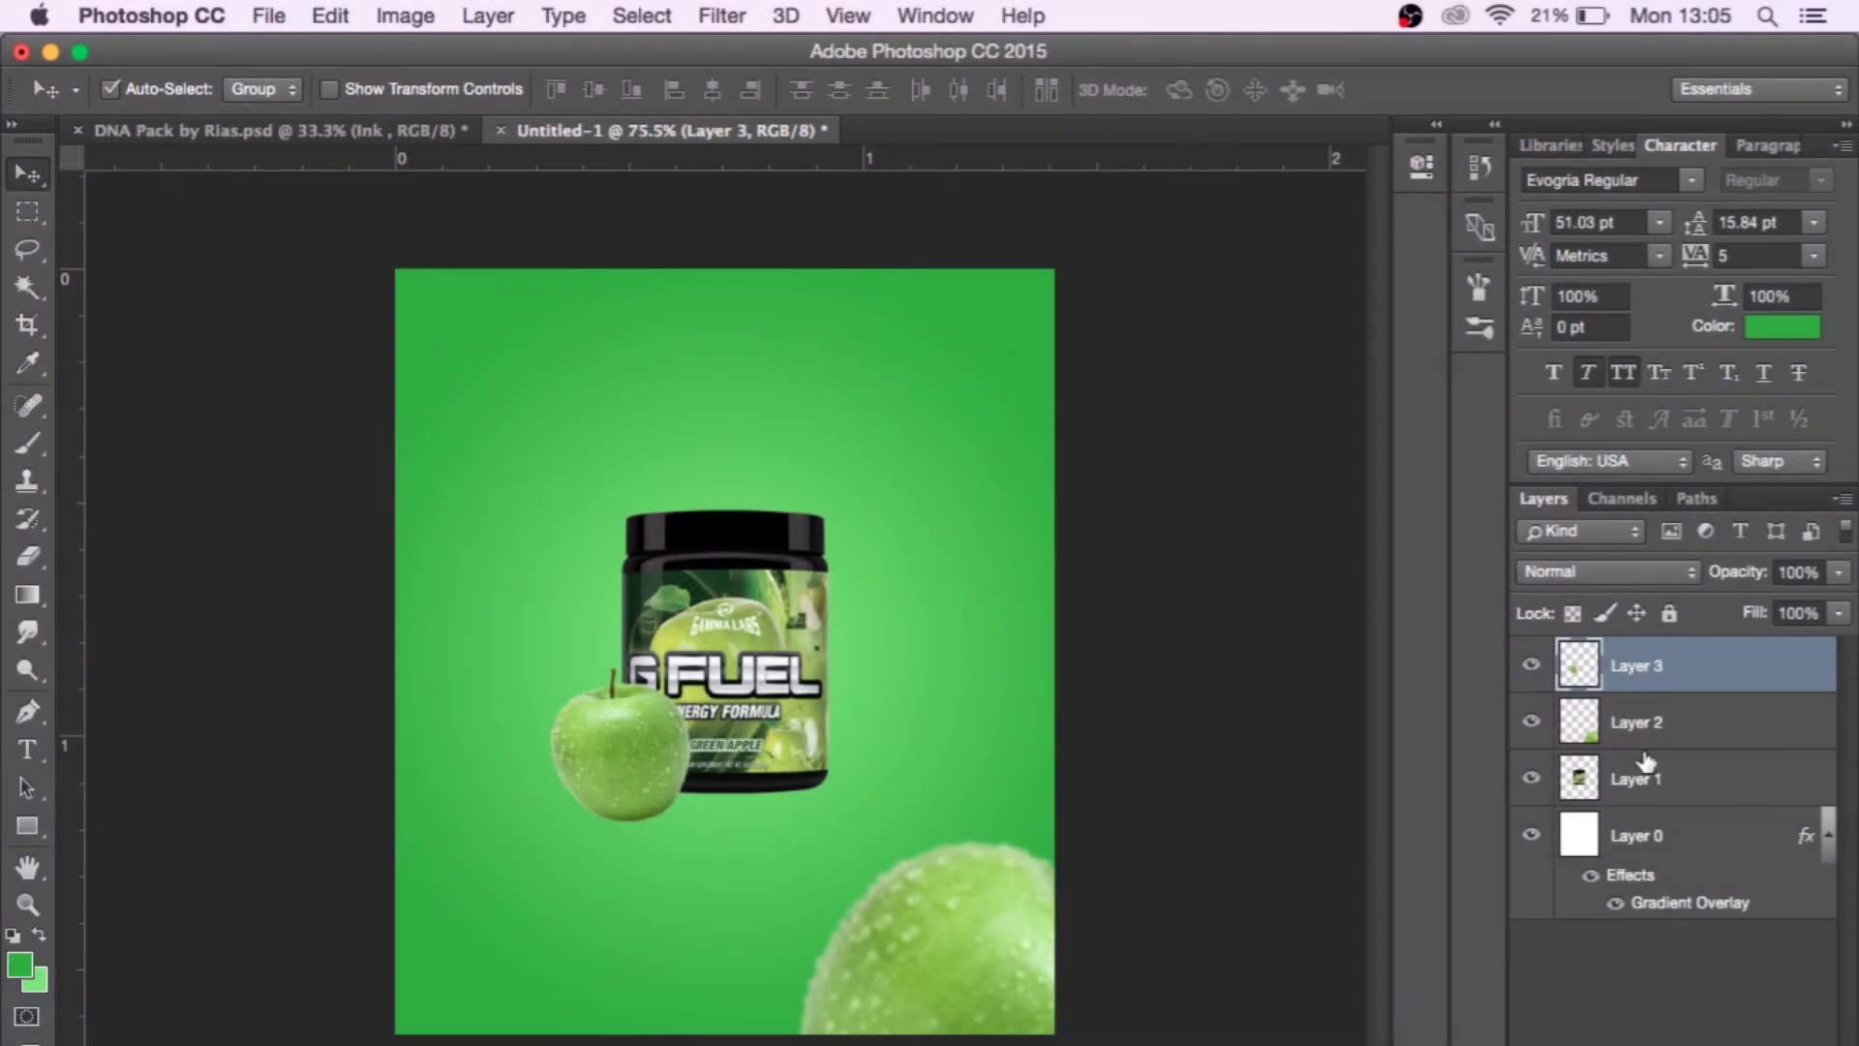
{"action": "key", "text": "super+j"}
{"action": "key", "text": "super+t"}
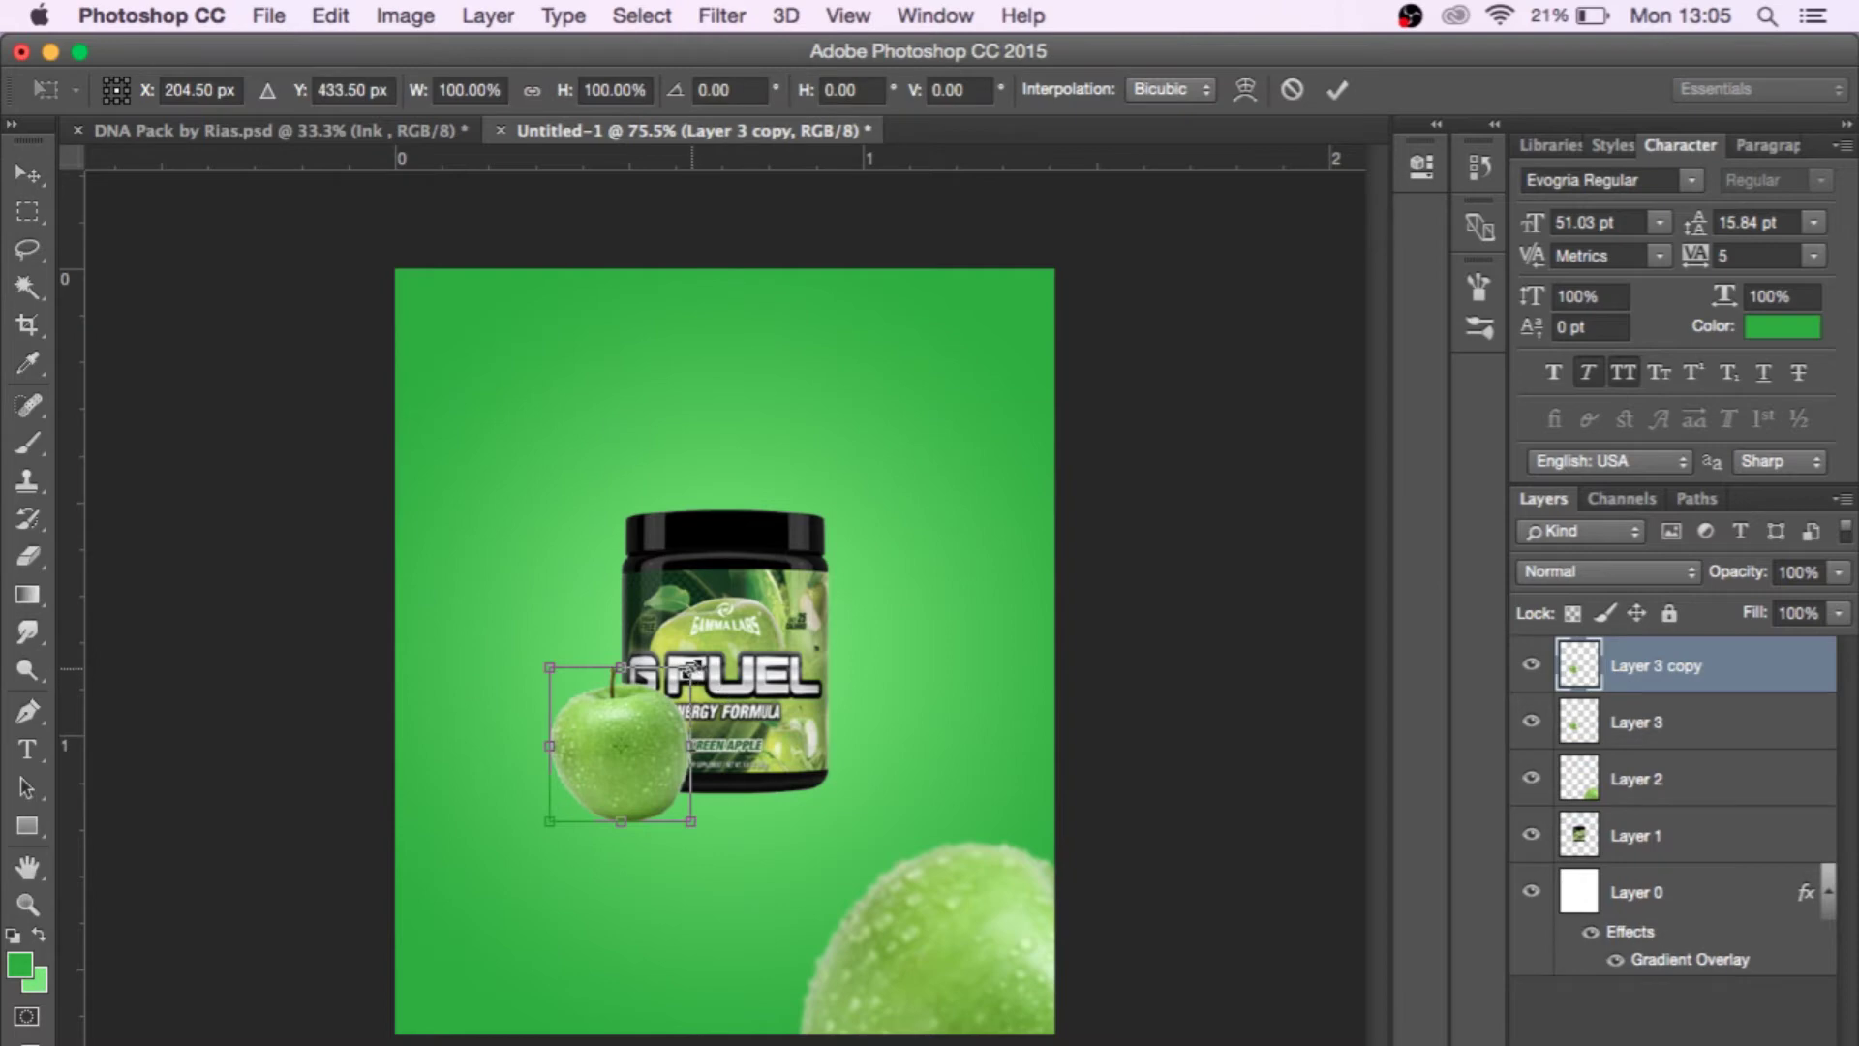
{"action": "left_click_drag", "start_coordinate": [688, 667], "coordinate": [680, 744]}
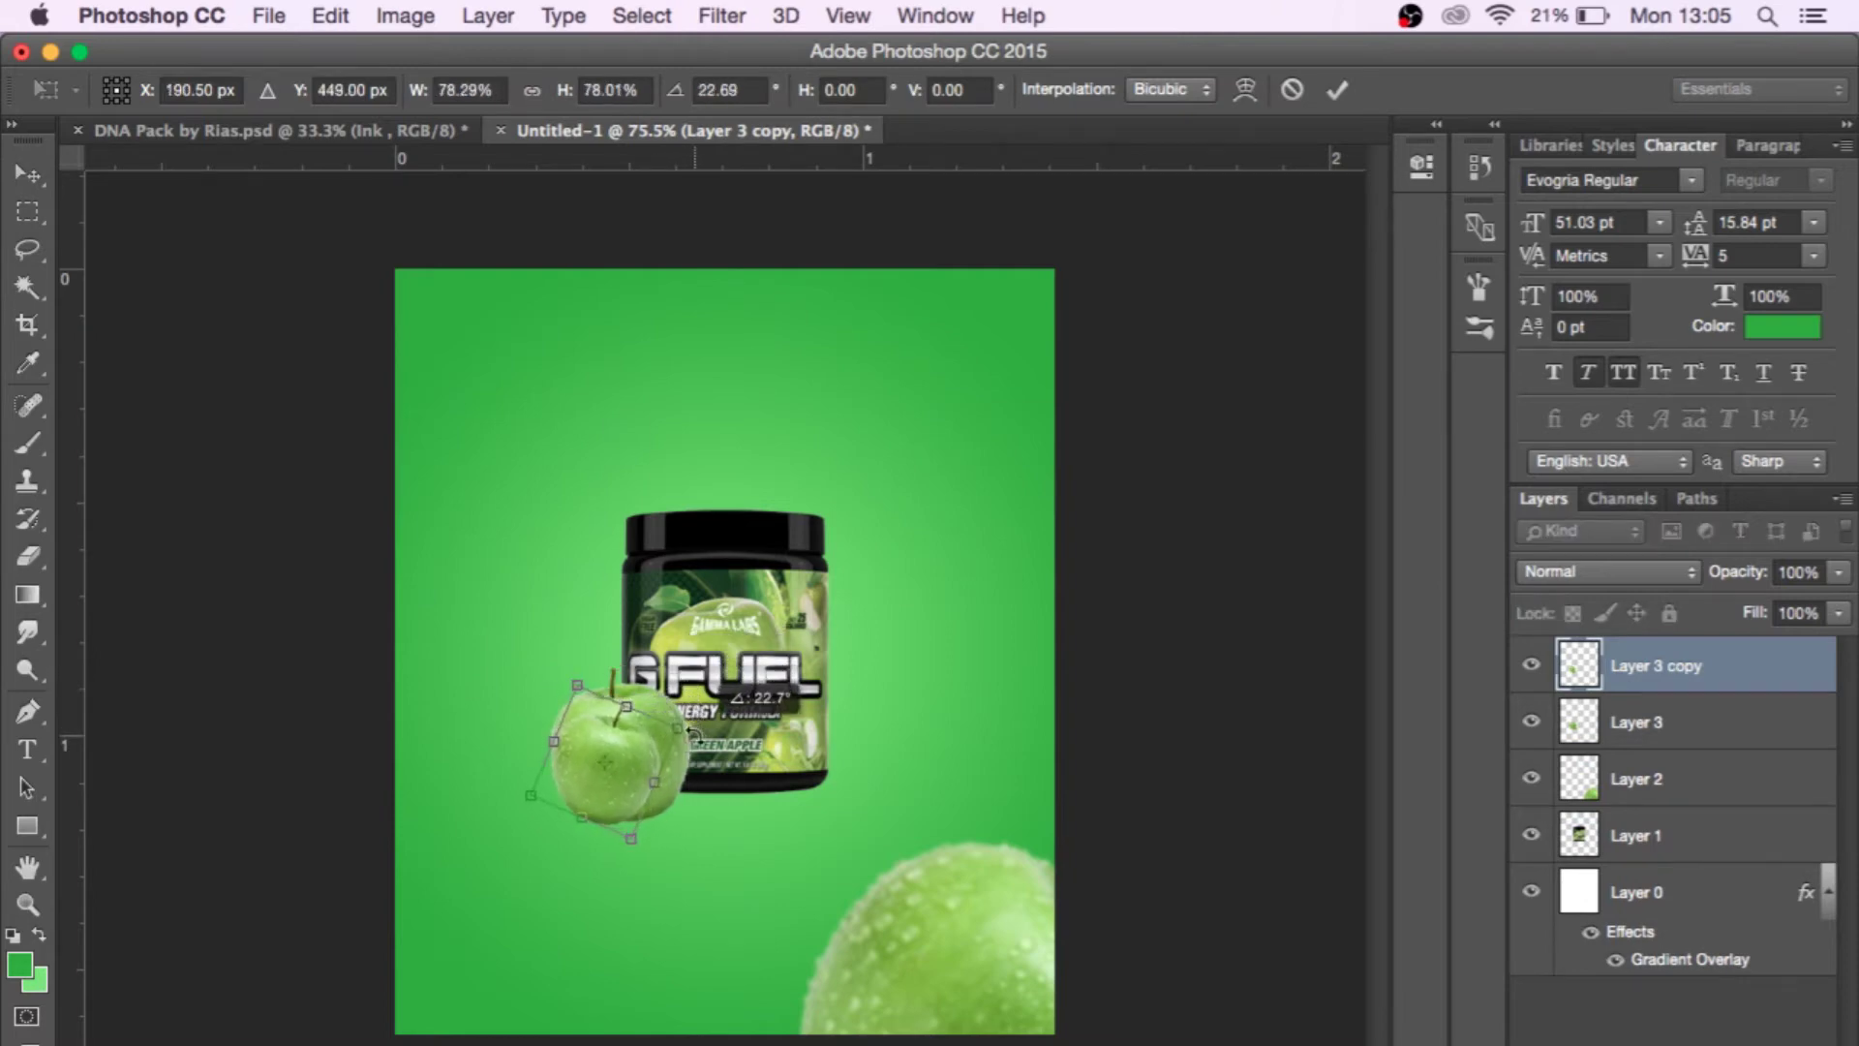
{"action": "right_click", "coordinate": [627, 745]}
{"action": "key", "text": "Escape"}
{"action": "key", "text": "Return"}
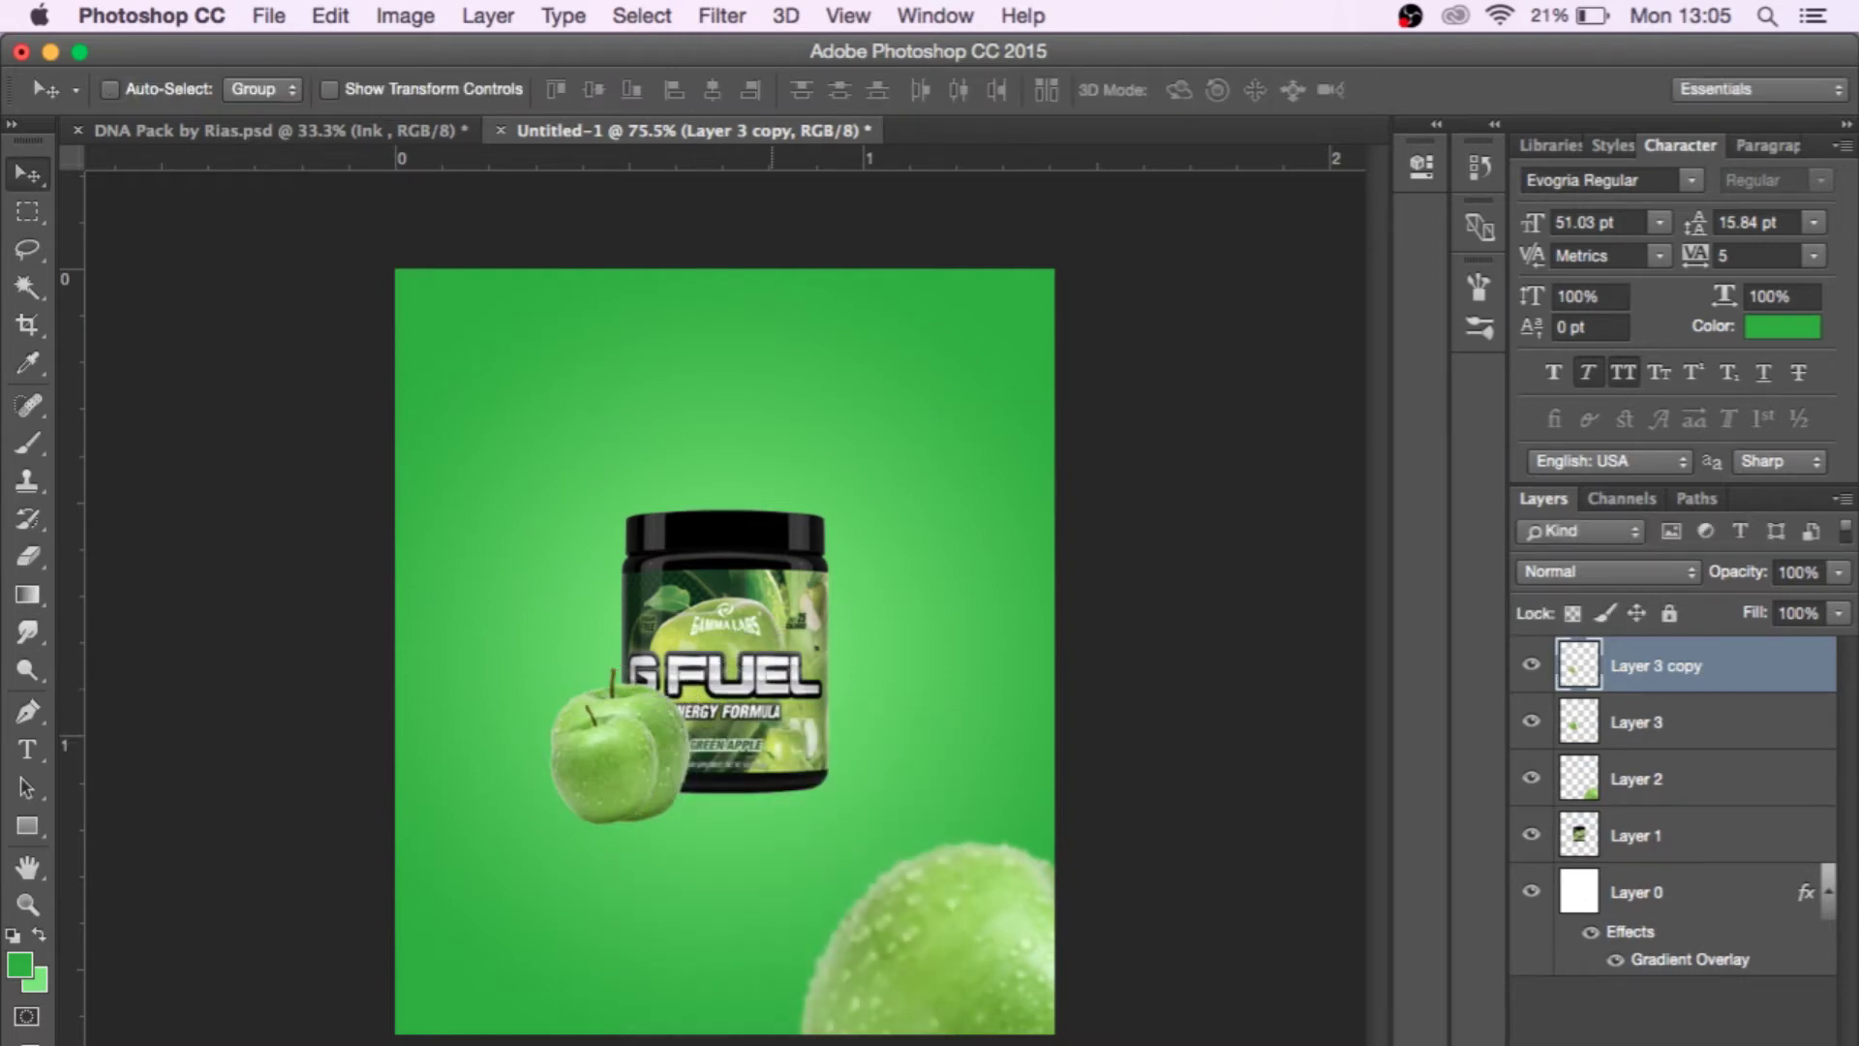
{"action": "left_click_drag", "start_coordinate": [628, 770], "coordinate": [712, 794]}
Tuck the apple copy behind the tub, peeking out above the front apple.
{"action": "left_click_drag", "start_coordinate": [1793, 681], "coordinate": [1598, 746]}
{"action": "scroll", "coordinate": [1114, 778], "scroll_direction": "up", "scroll_amount": 5}
{"action": "left_click_drag", "start_coordinate": [704, 889], "coordinate": [461, 927]}
{"action": "left_click_drag", "start_coordinate": [449, 834], "coordinate": [527, 667]}
{"action": "left_click_drag", "start_coordinate": [1719, 736], "coordinate": [1721, 834]}
{"action": "left_click_drag", "start_coordinate": [842, 649], "coordinate": [804, 635]}
Reapply the last Gaussian Blur to the apple copy.
{"action": "left_click", "coordinate": [721, 15]}
{"action": "left_click", "coordinate": [747, 52]}
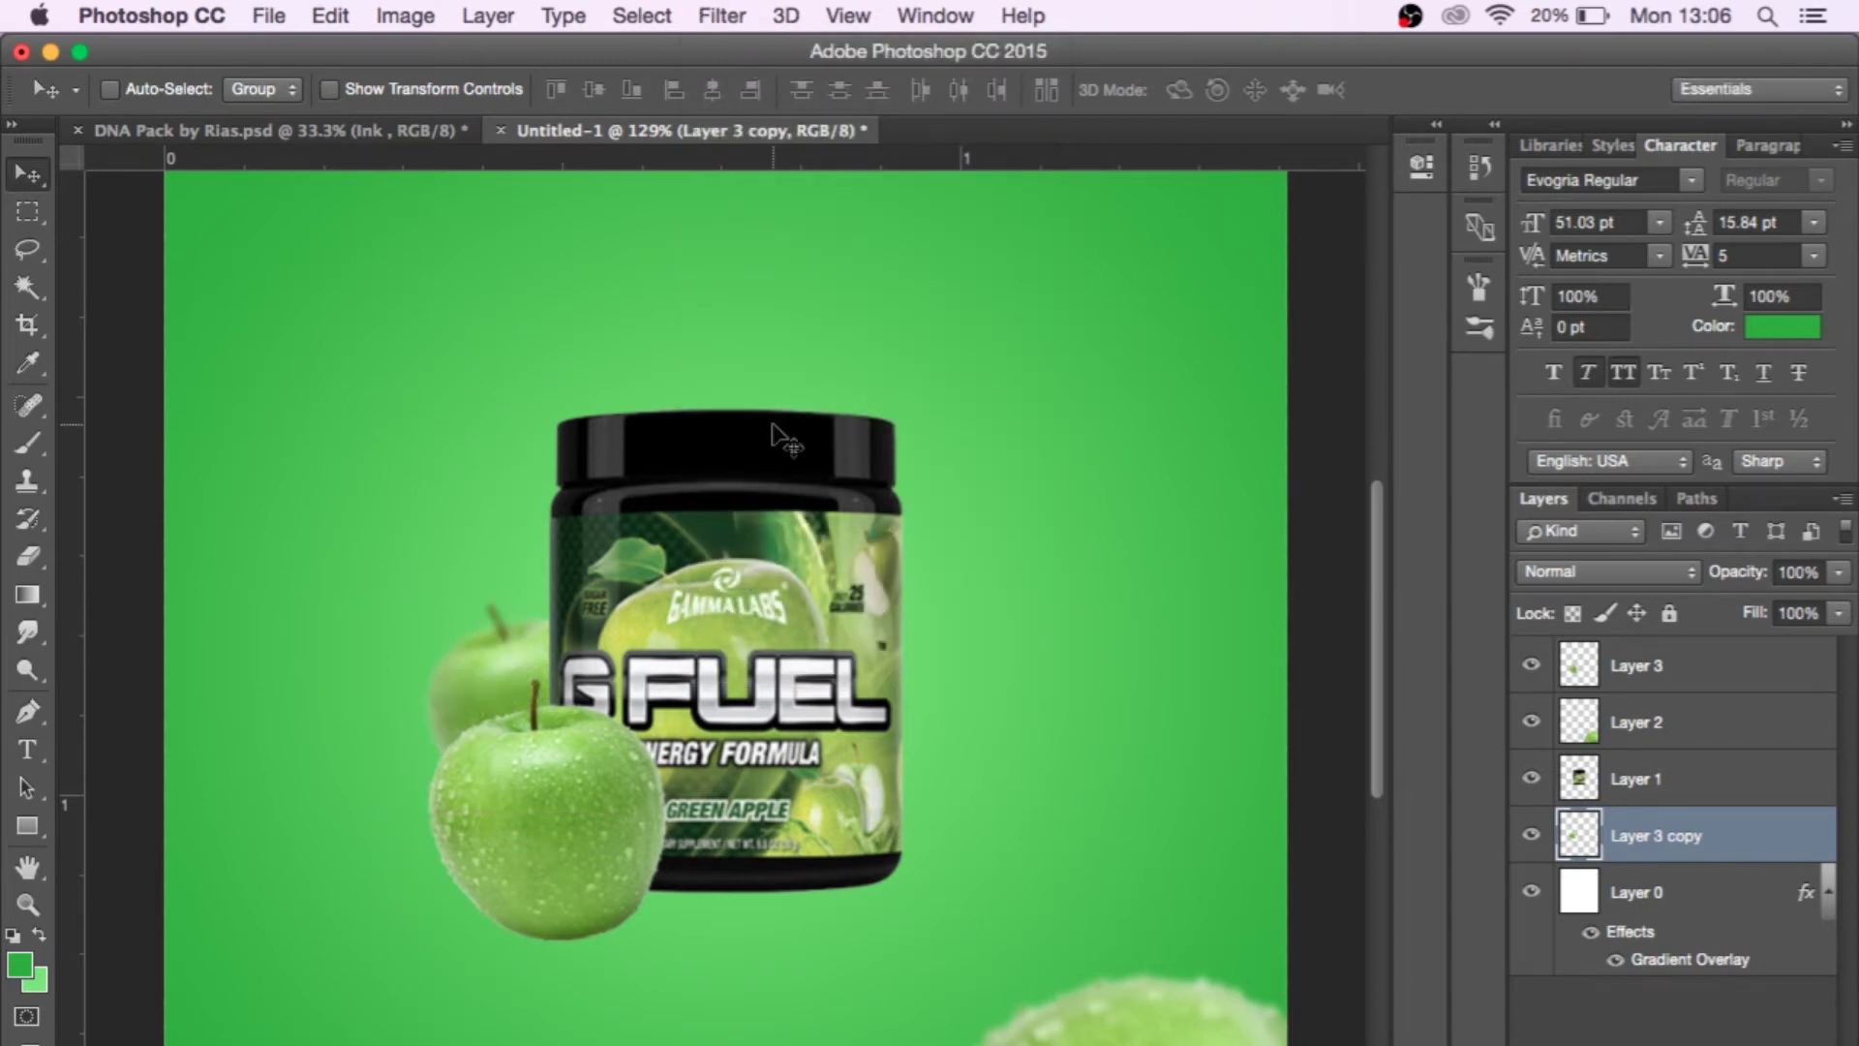
{"action": "scroll", "coordinate": [772, 424], "scroll_direction": "down", "scroll_amount": 2}
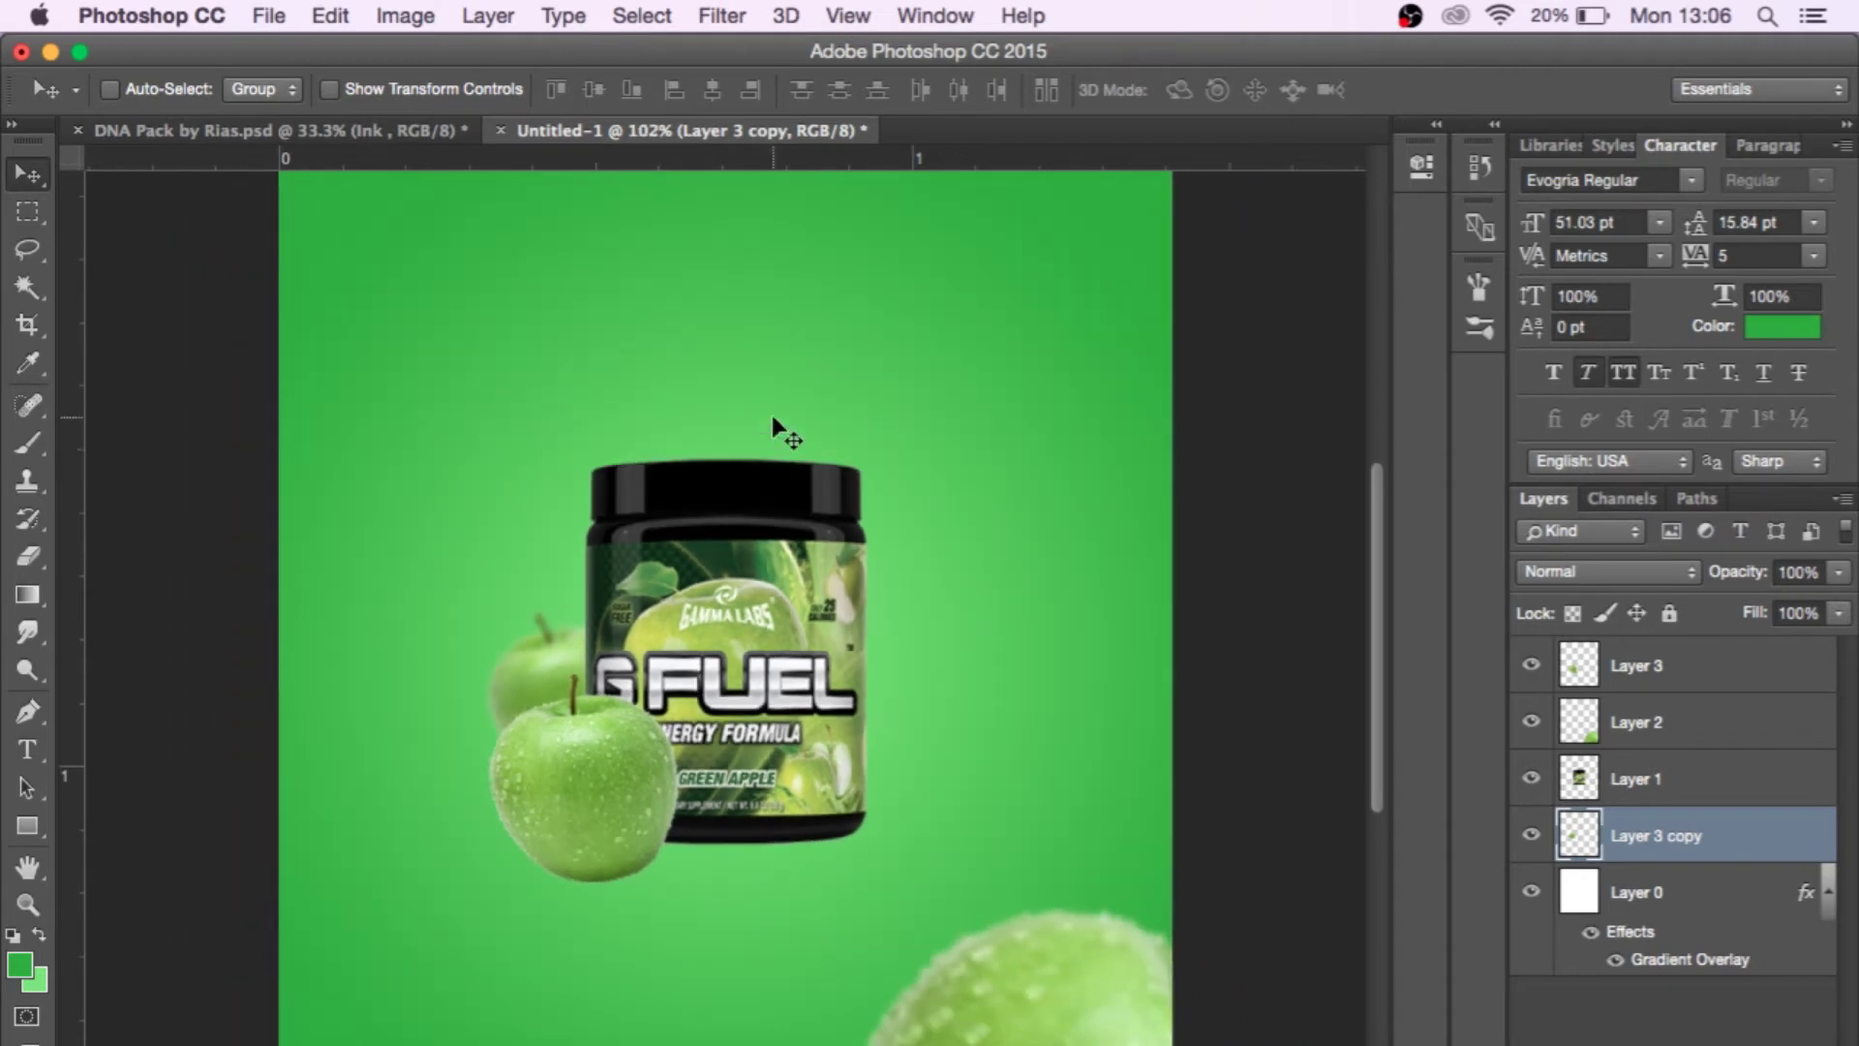
{"action": "scroll", "coordinate": [630, 962], "scroll_direction": "down", "scroll_amount": 3}
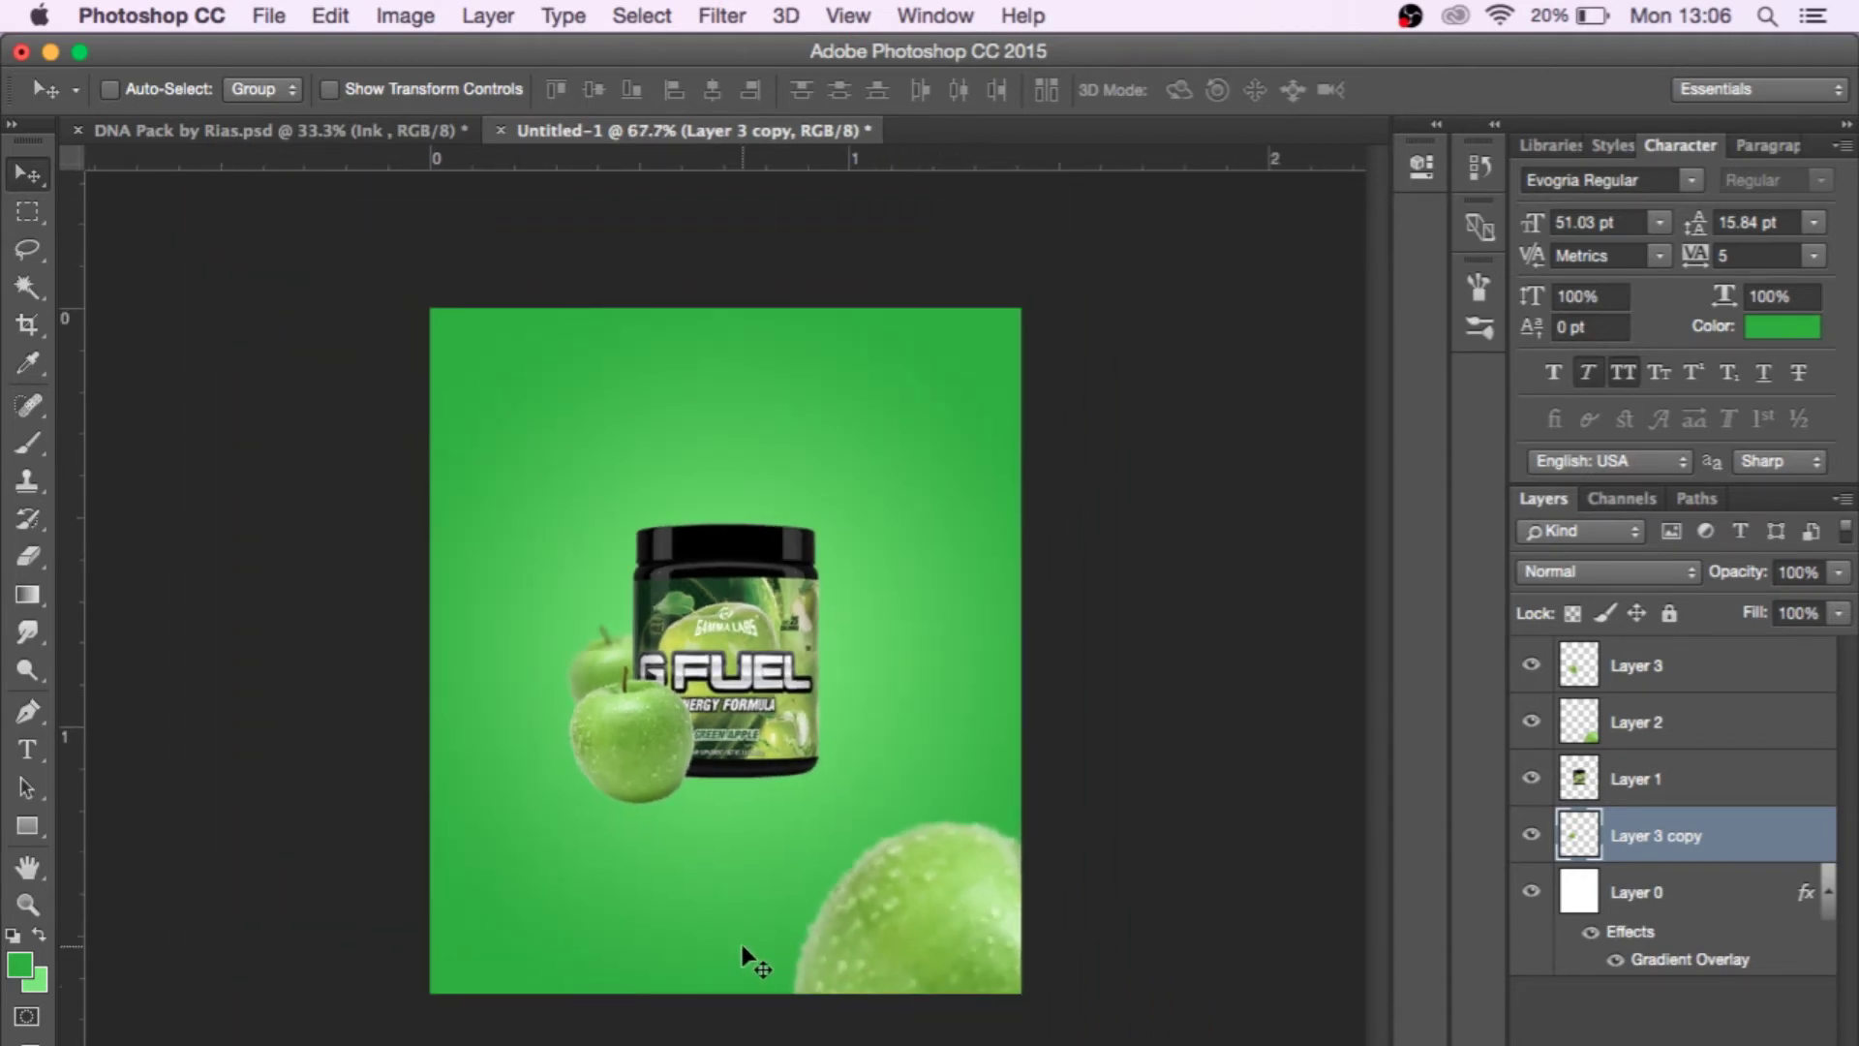
{"action": "key", "text": "F4"}
Search Google Images for 'splash png', then refine the search to 'water splash png'.
{"action": "left_click", "coordinate": [701, 166]}
{"action": "scroll", "coordinate": [1264, 495], "scroll_direction": "up", "scroll_amount": 4}
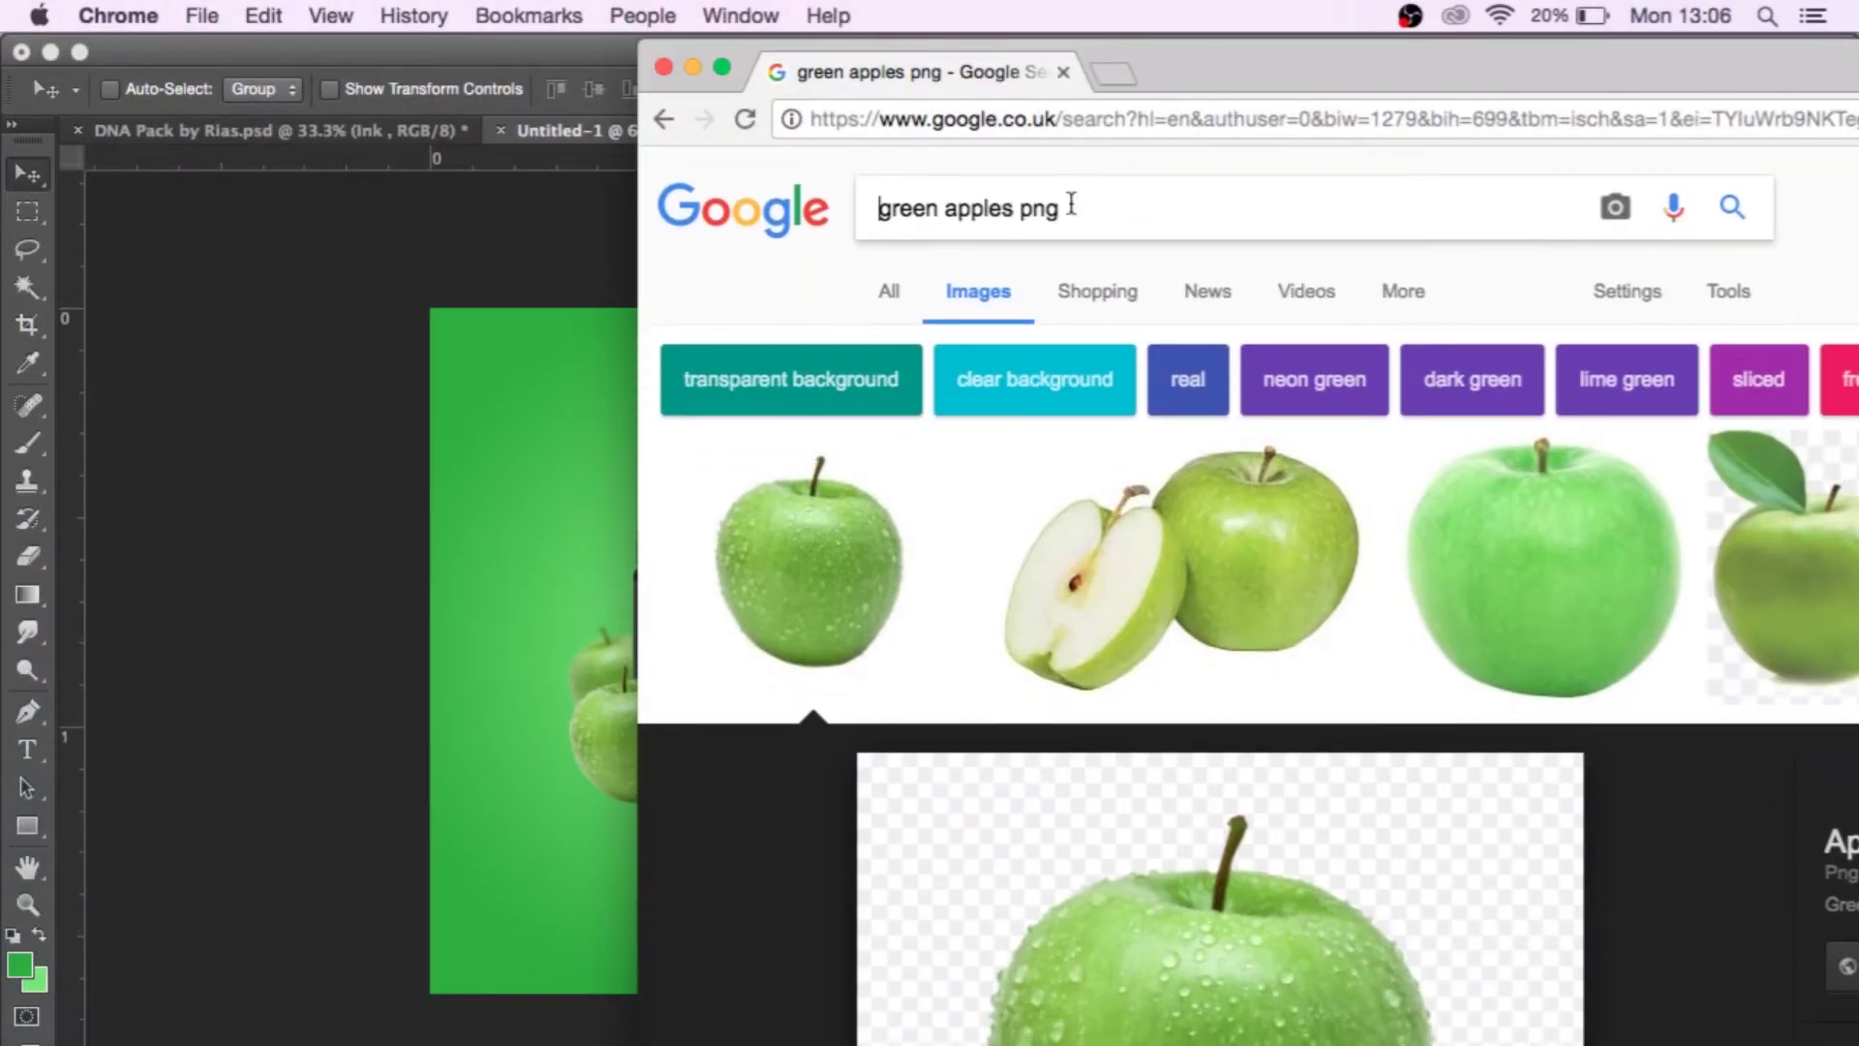
{"action": "left_click_drag", "start_coordinate": [1096, 203], "coordinate": [824, 199]}
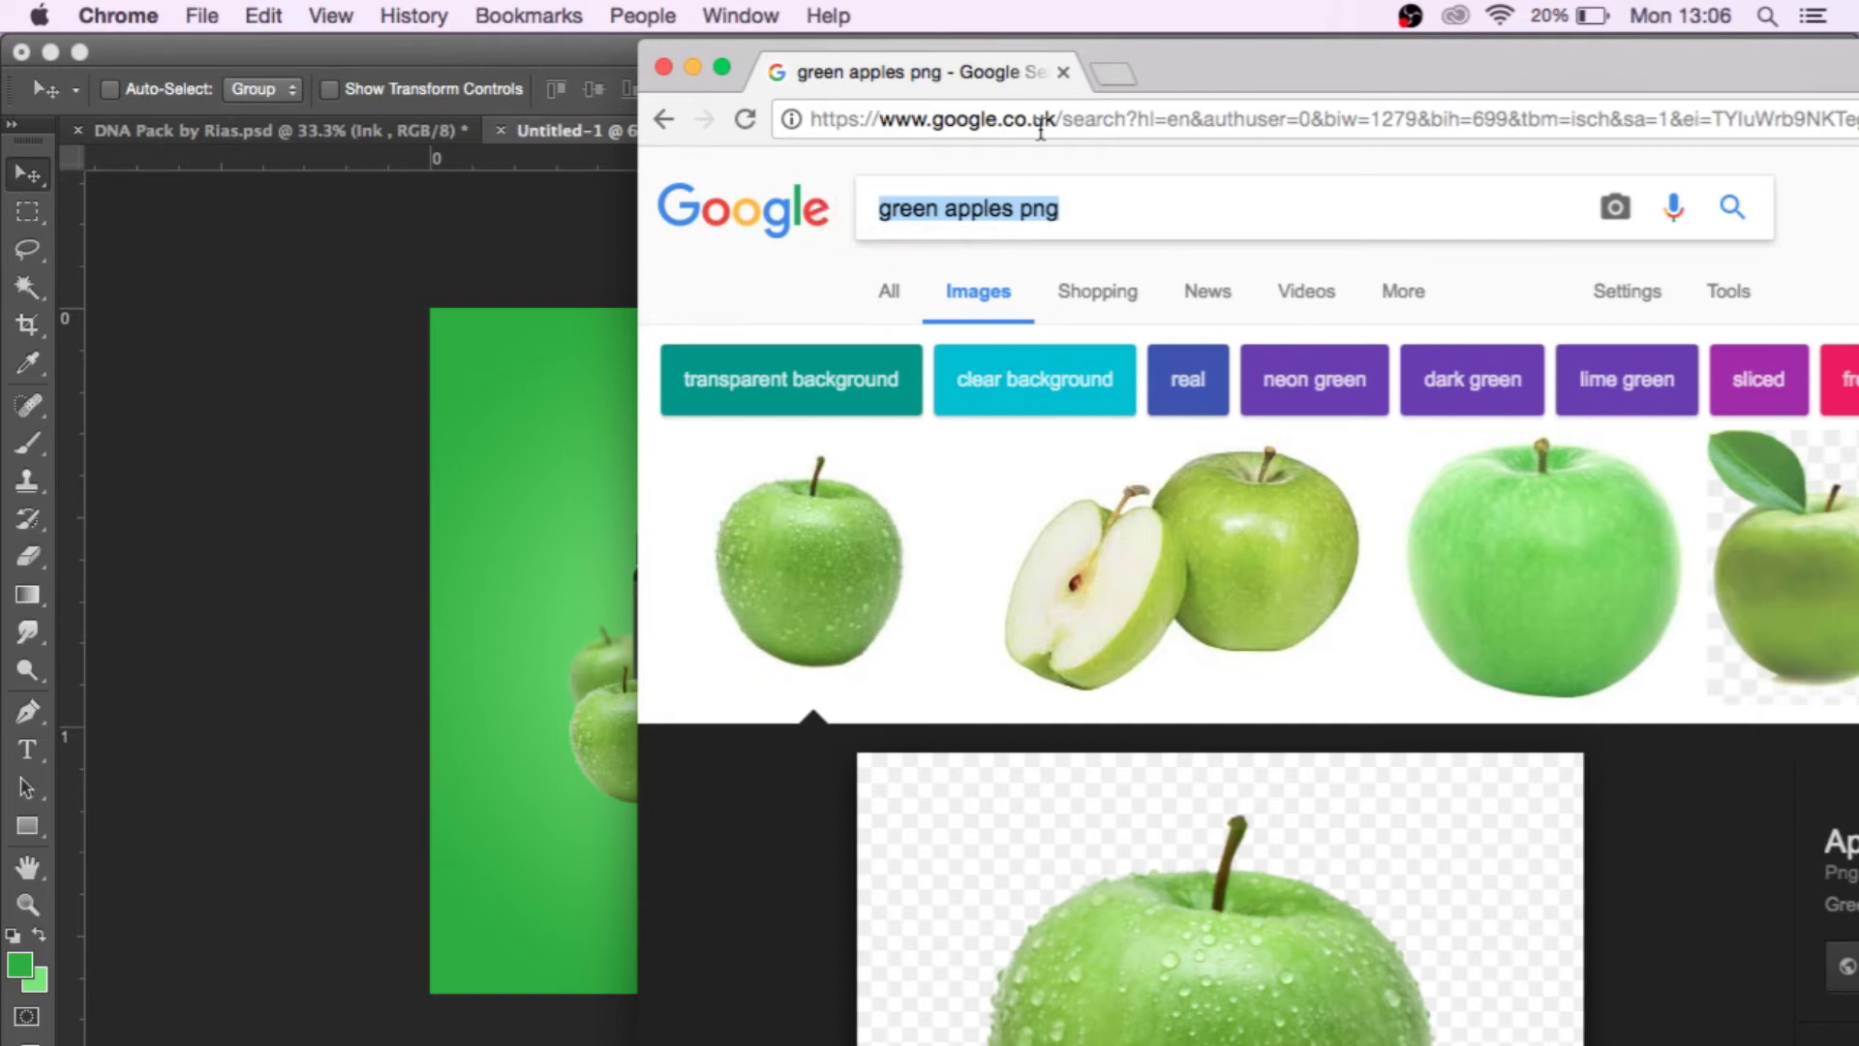
{"action": "type", "text": "splash png"}
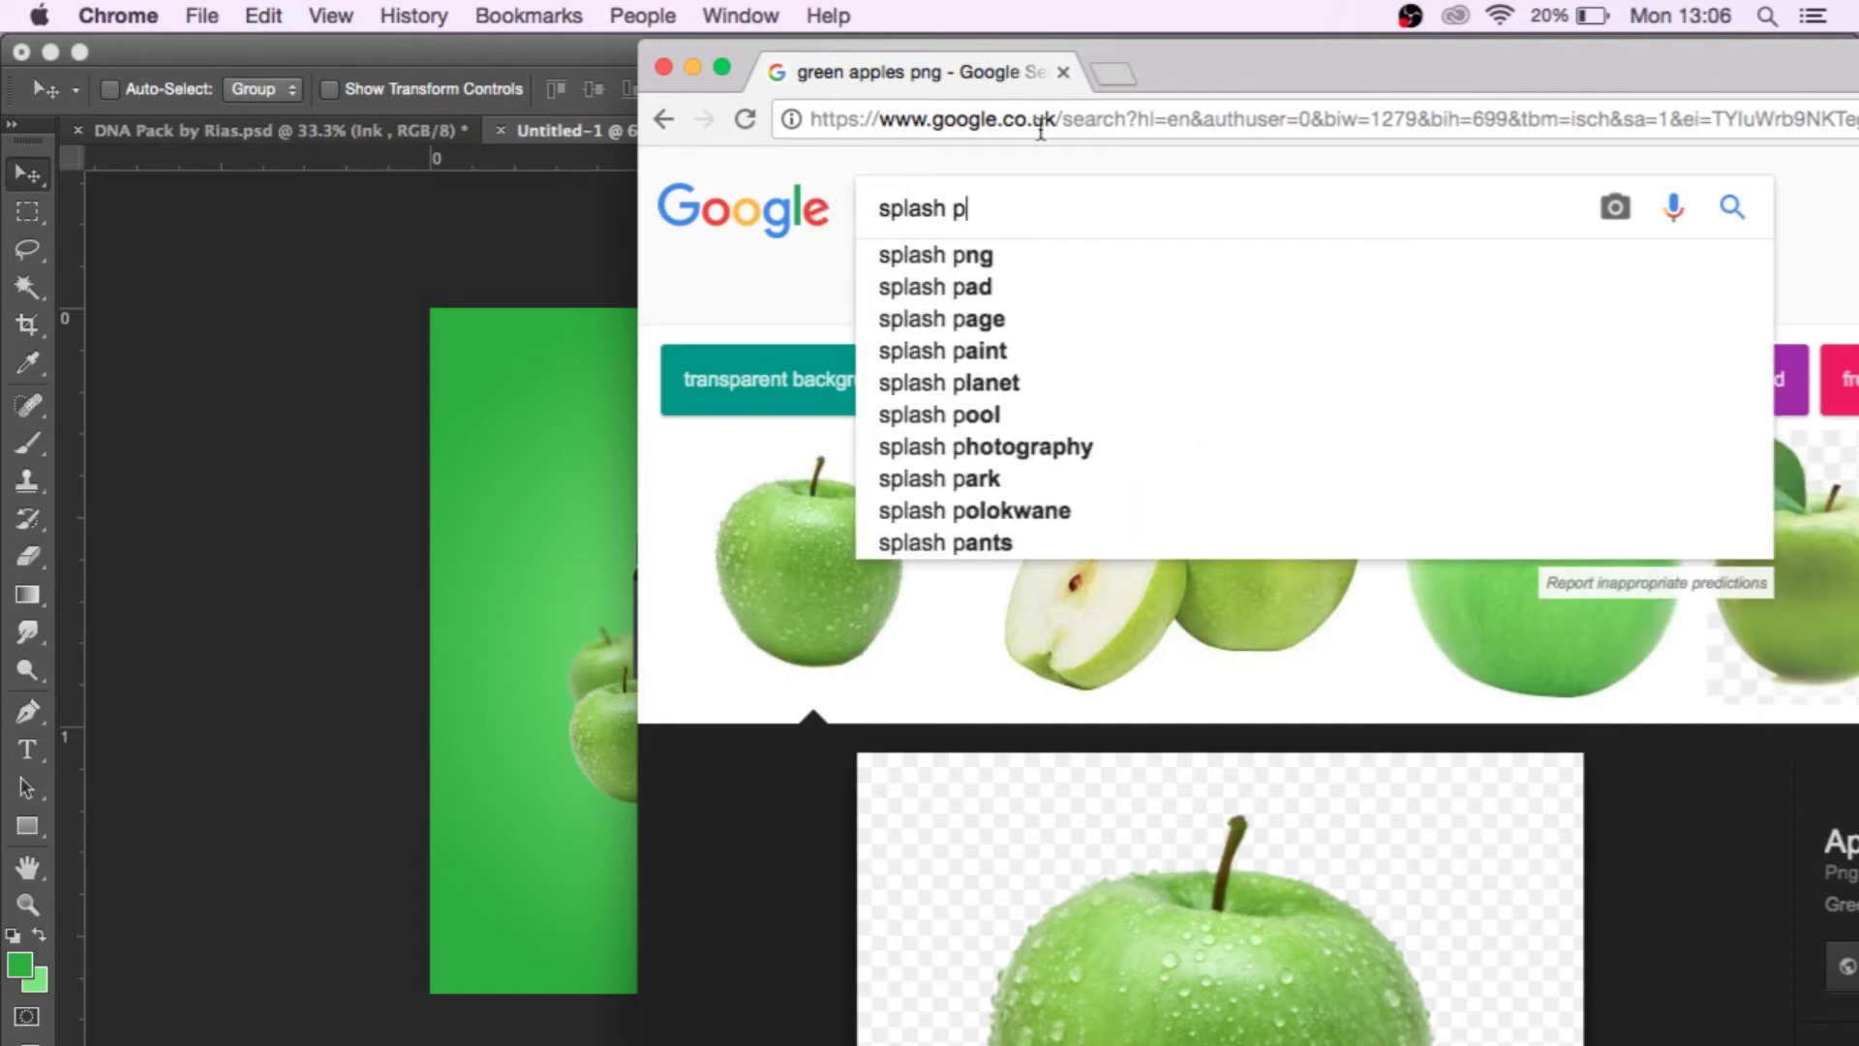
{"action": "key", "text": "Return"}
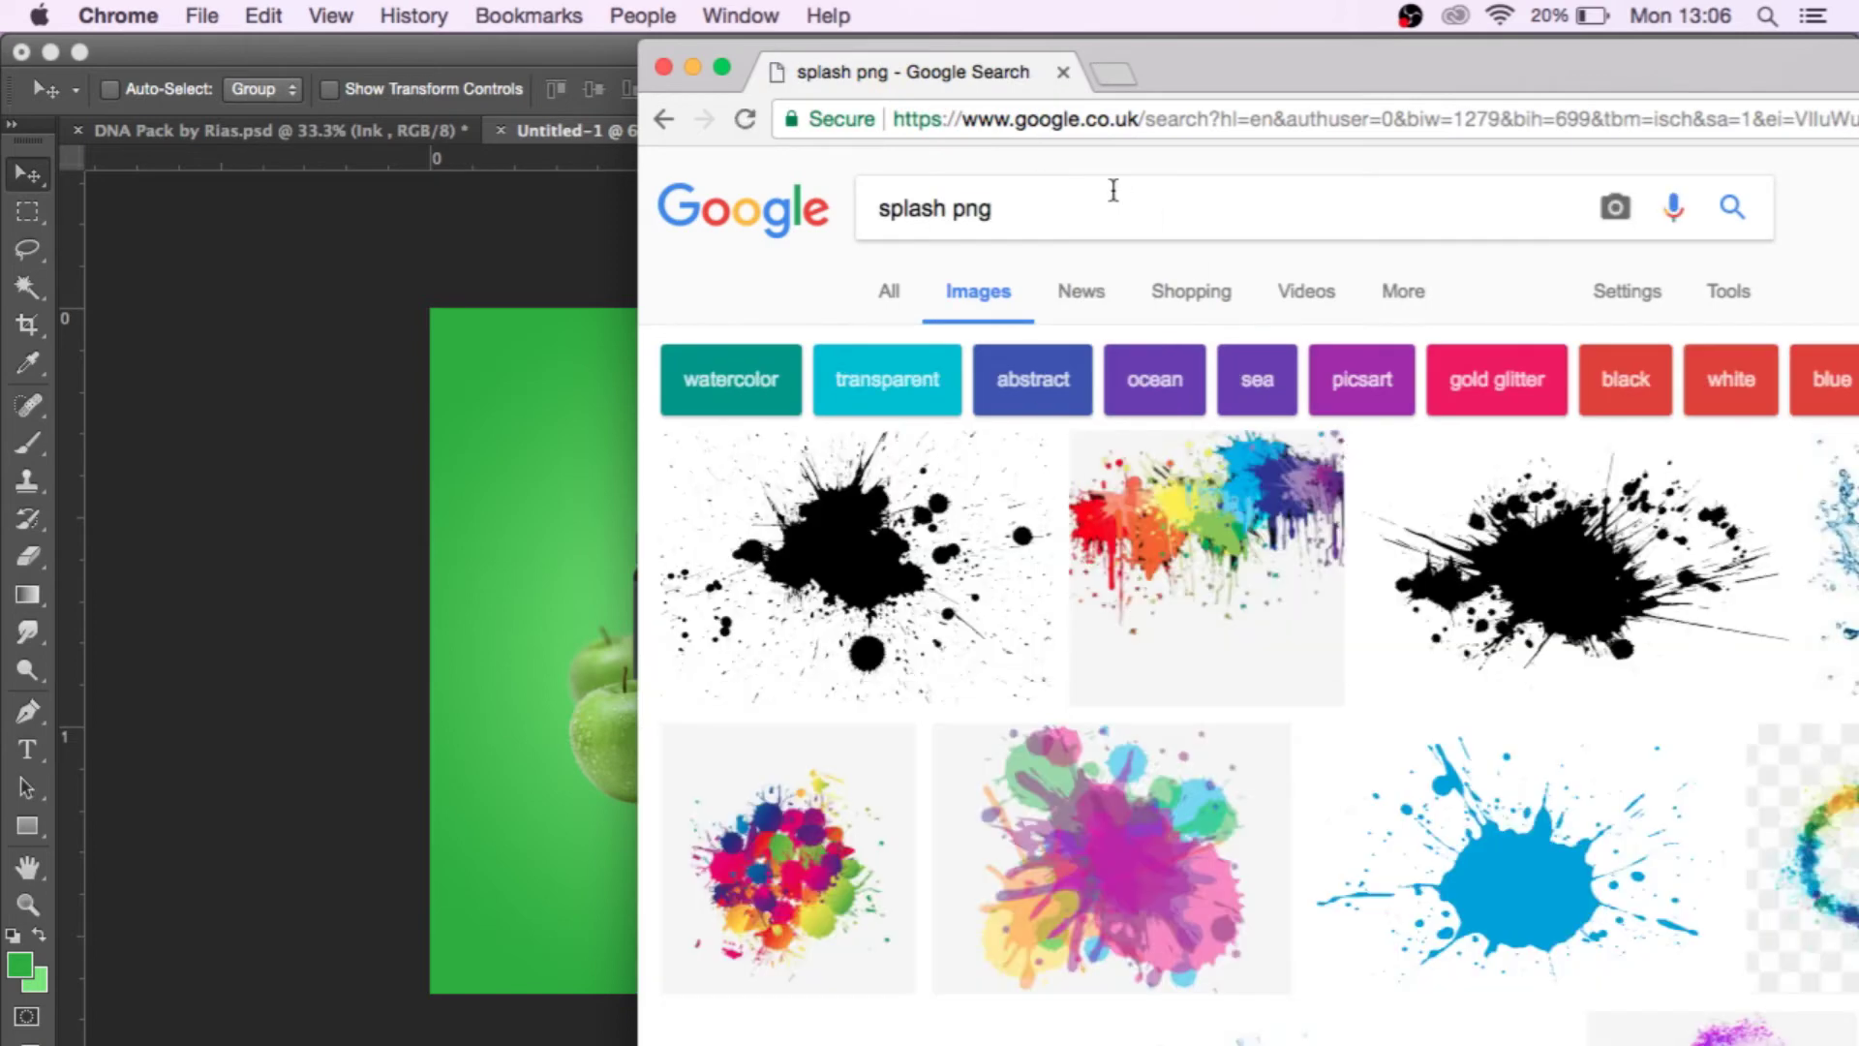
{"action": "left_click_drag", "start_coordinate": [860, 206], "coordinate": [1056, 228]}
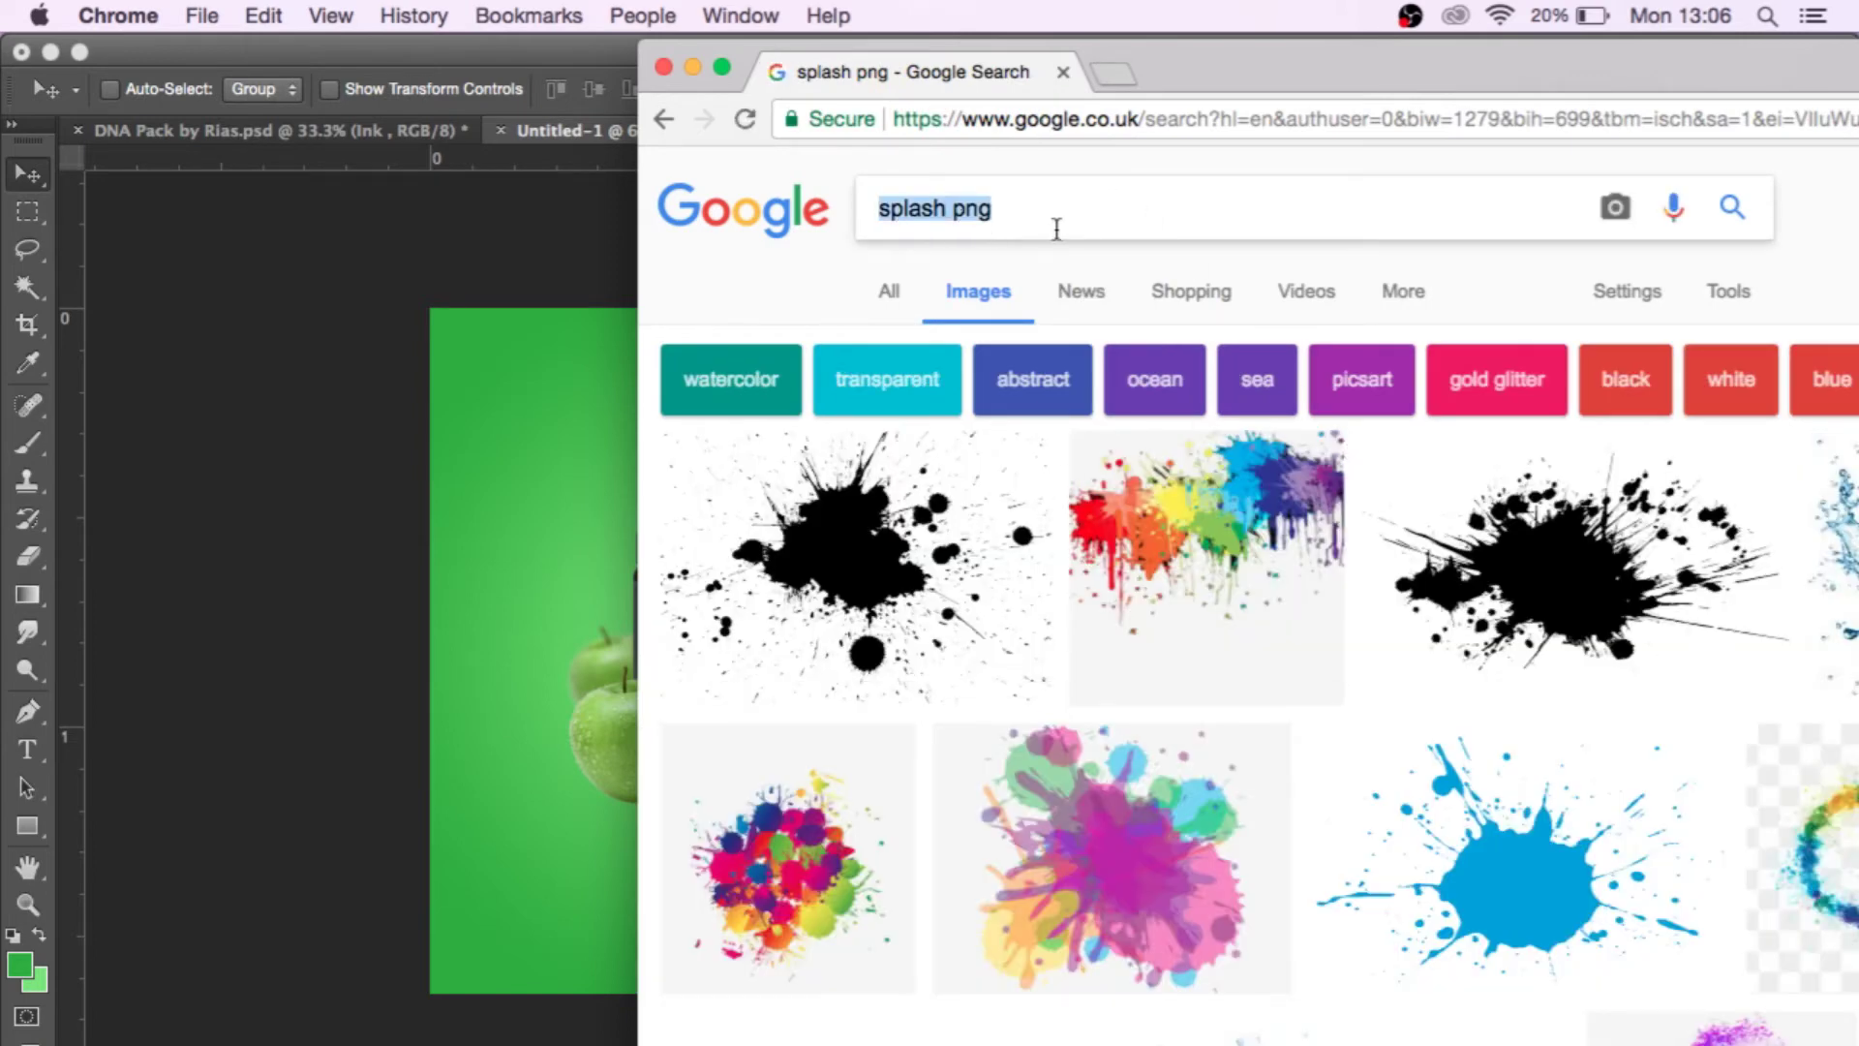
{"action": "type", "text": "water s"}
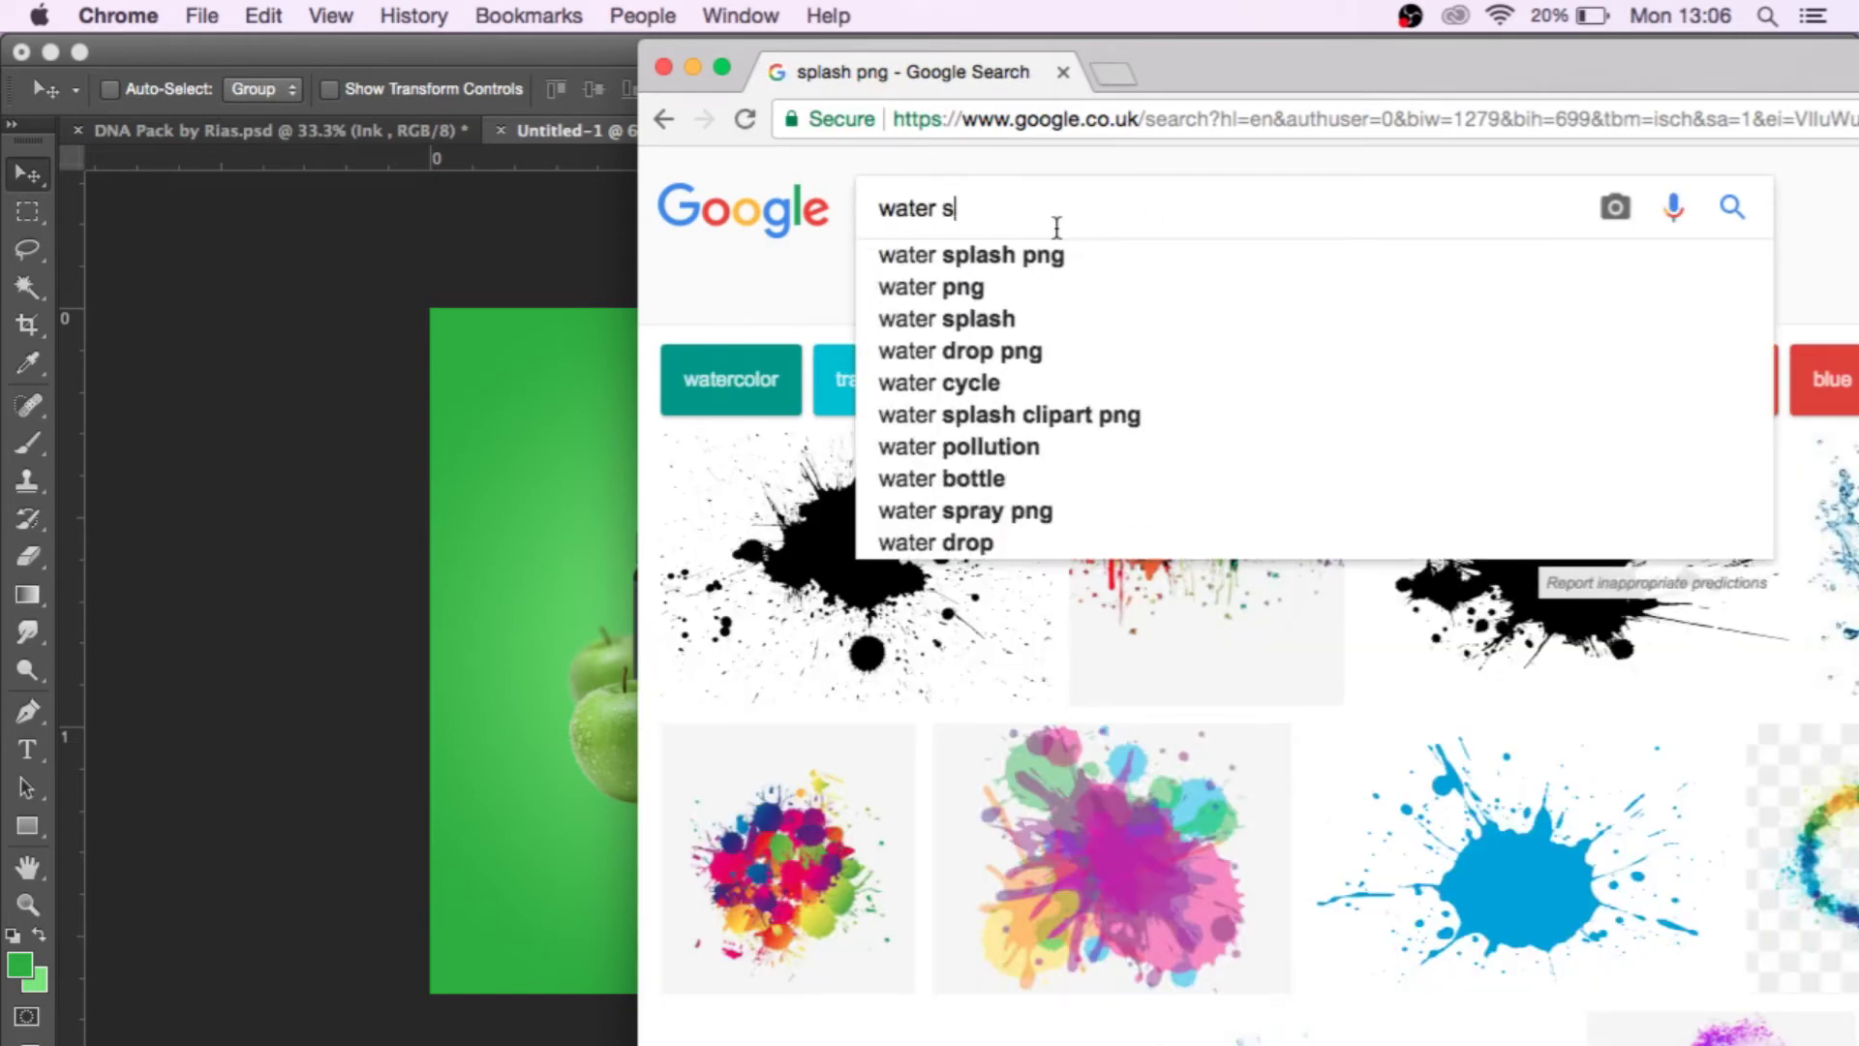
{"action": "type", "text": "plash png"}
{"action": "key", "text": "Return"}
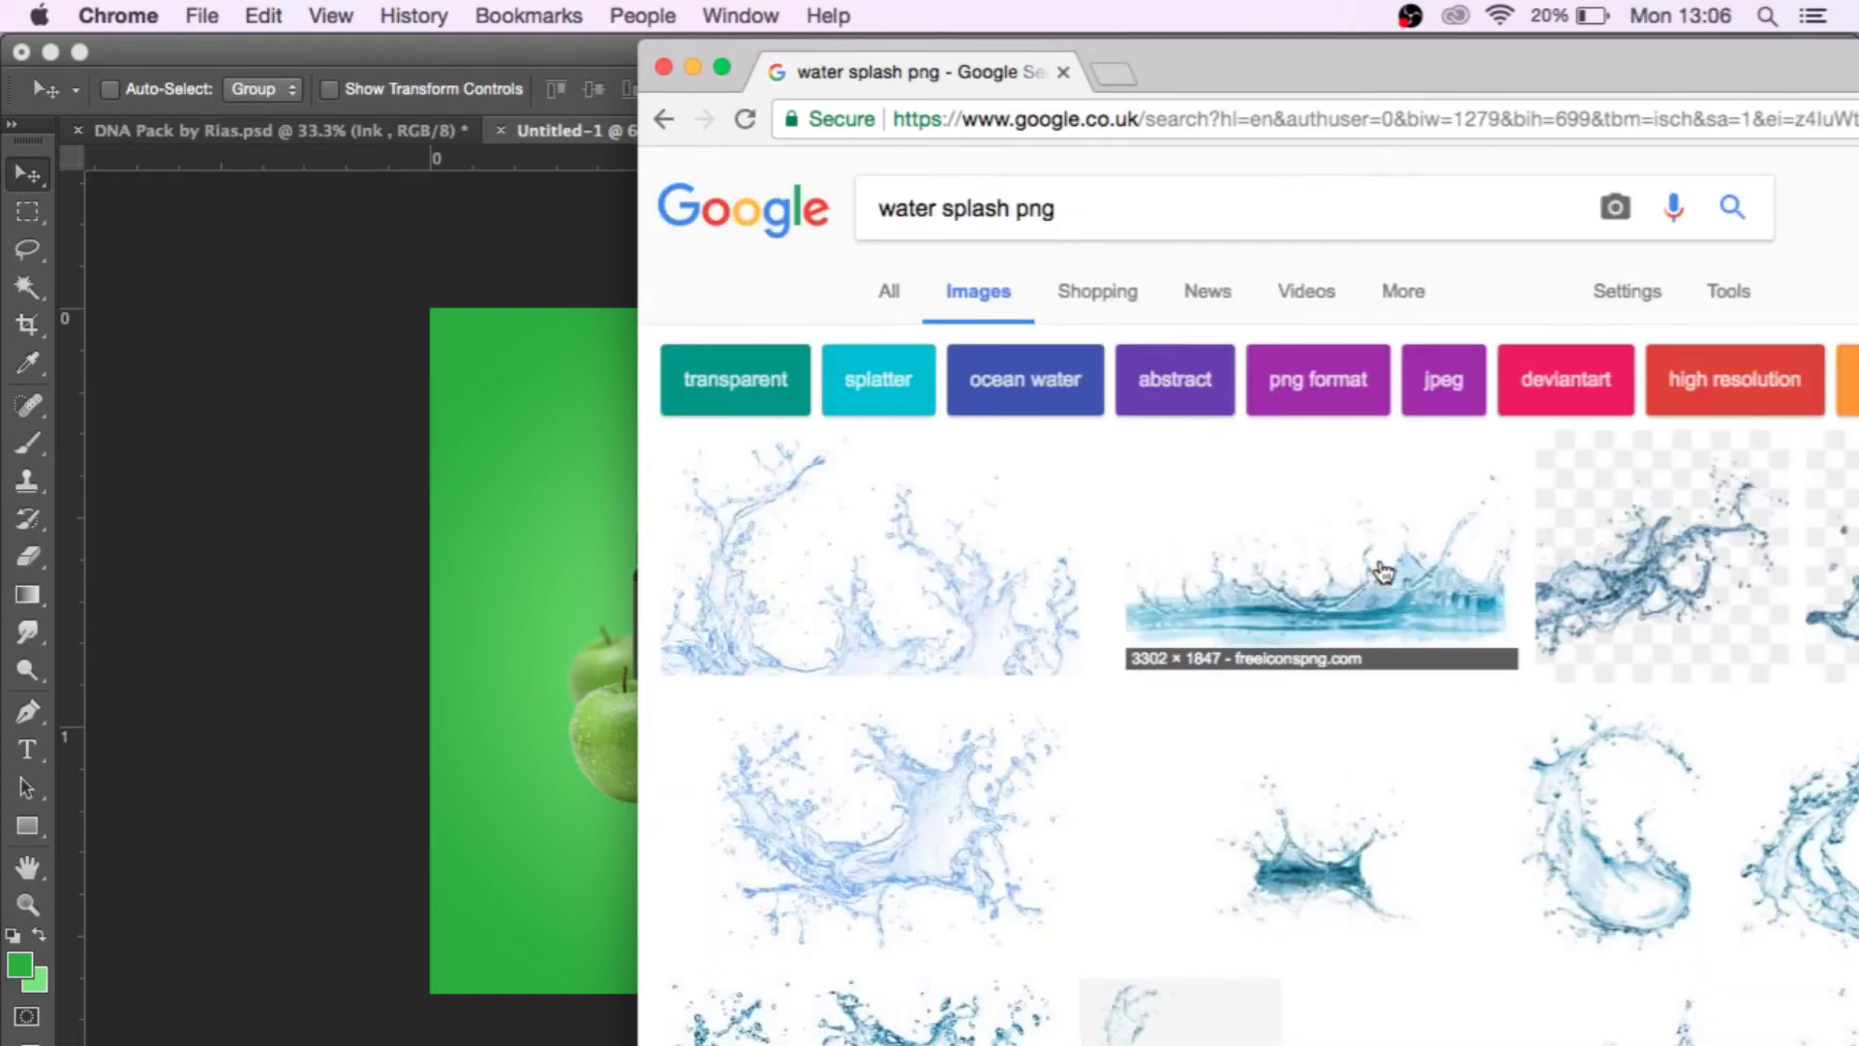
Open a water splash result's preview and drag the image onto the Photoshop poster.
{"action": "scroll", "coordinate": [1427, 751], "scroll_direction": "down", "scroll_amount": 5}
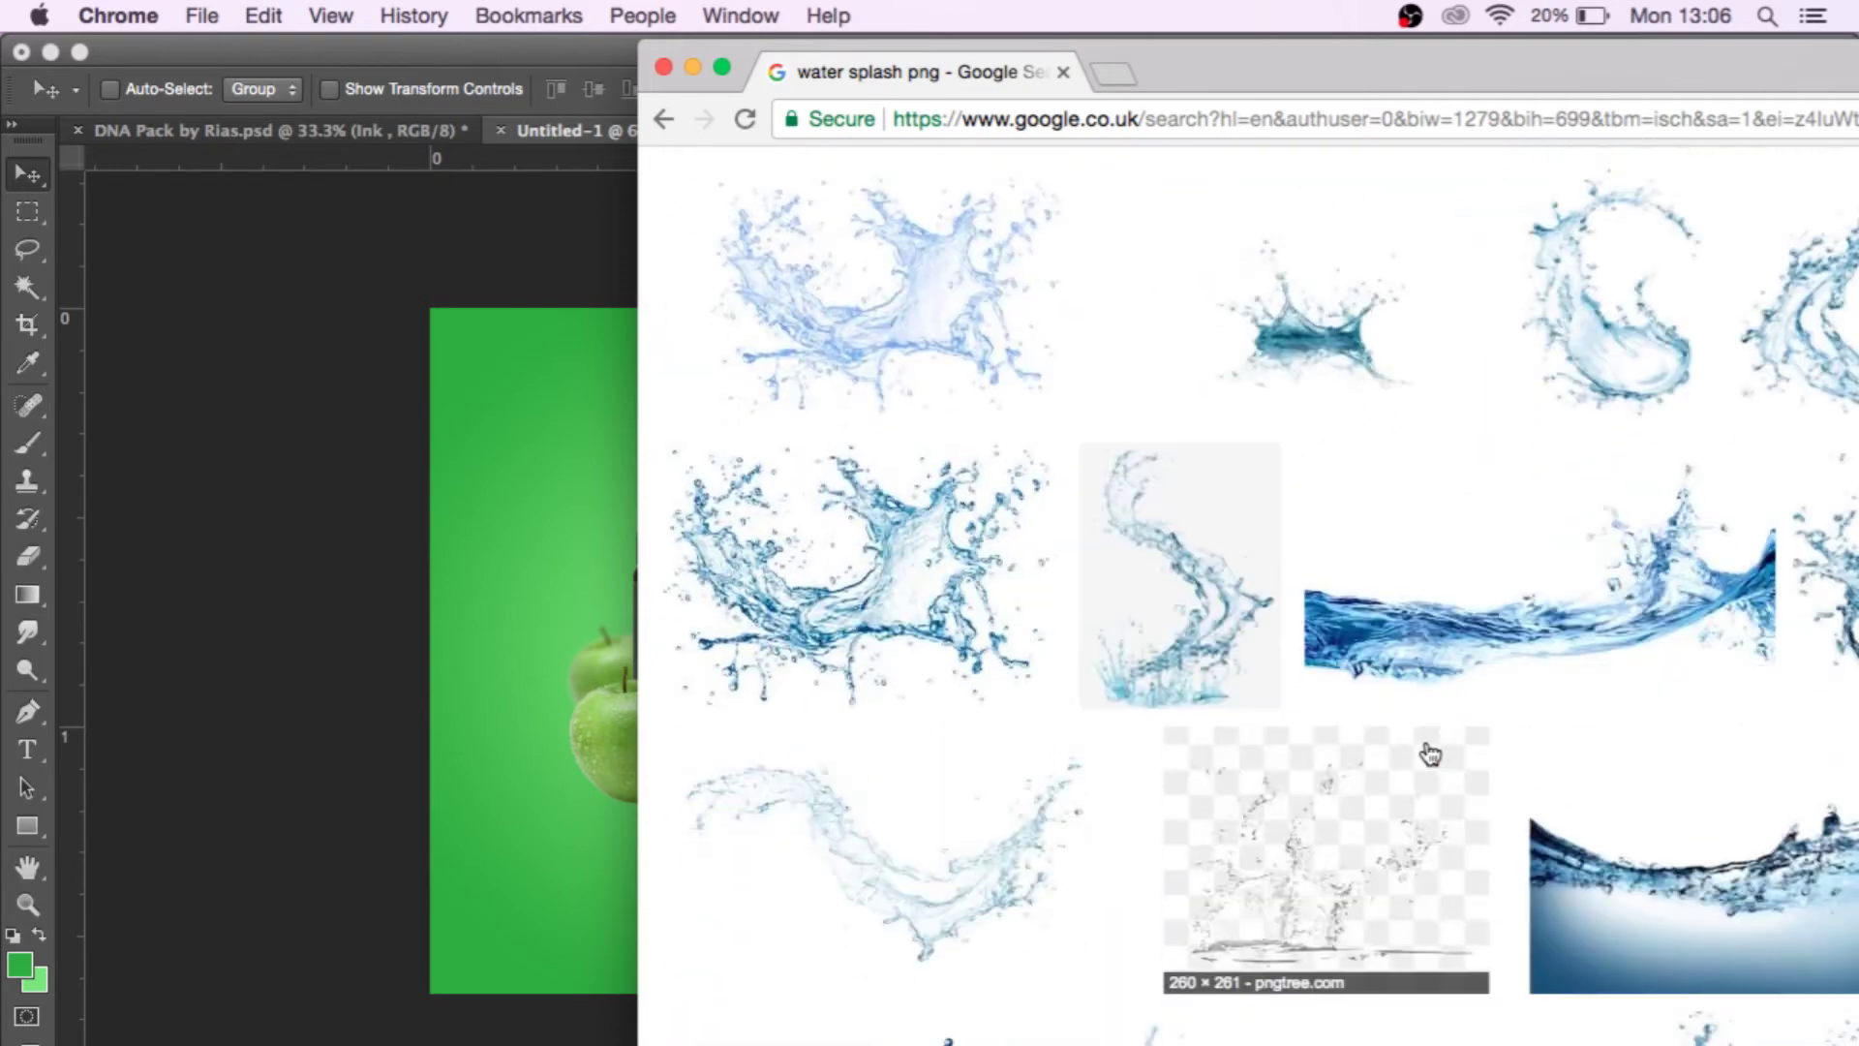
{"action": "left_click", "coordinate": [1427, 751]}
{"action": "left_click_drag", "start_coordinate": [1144, 756], "coordinate": [573, 600]}
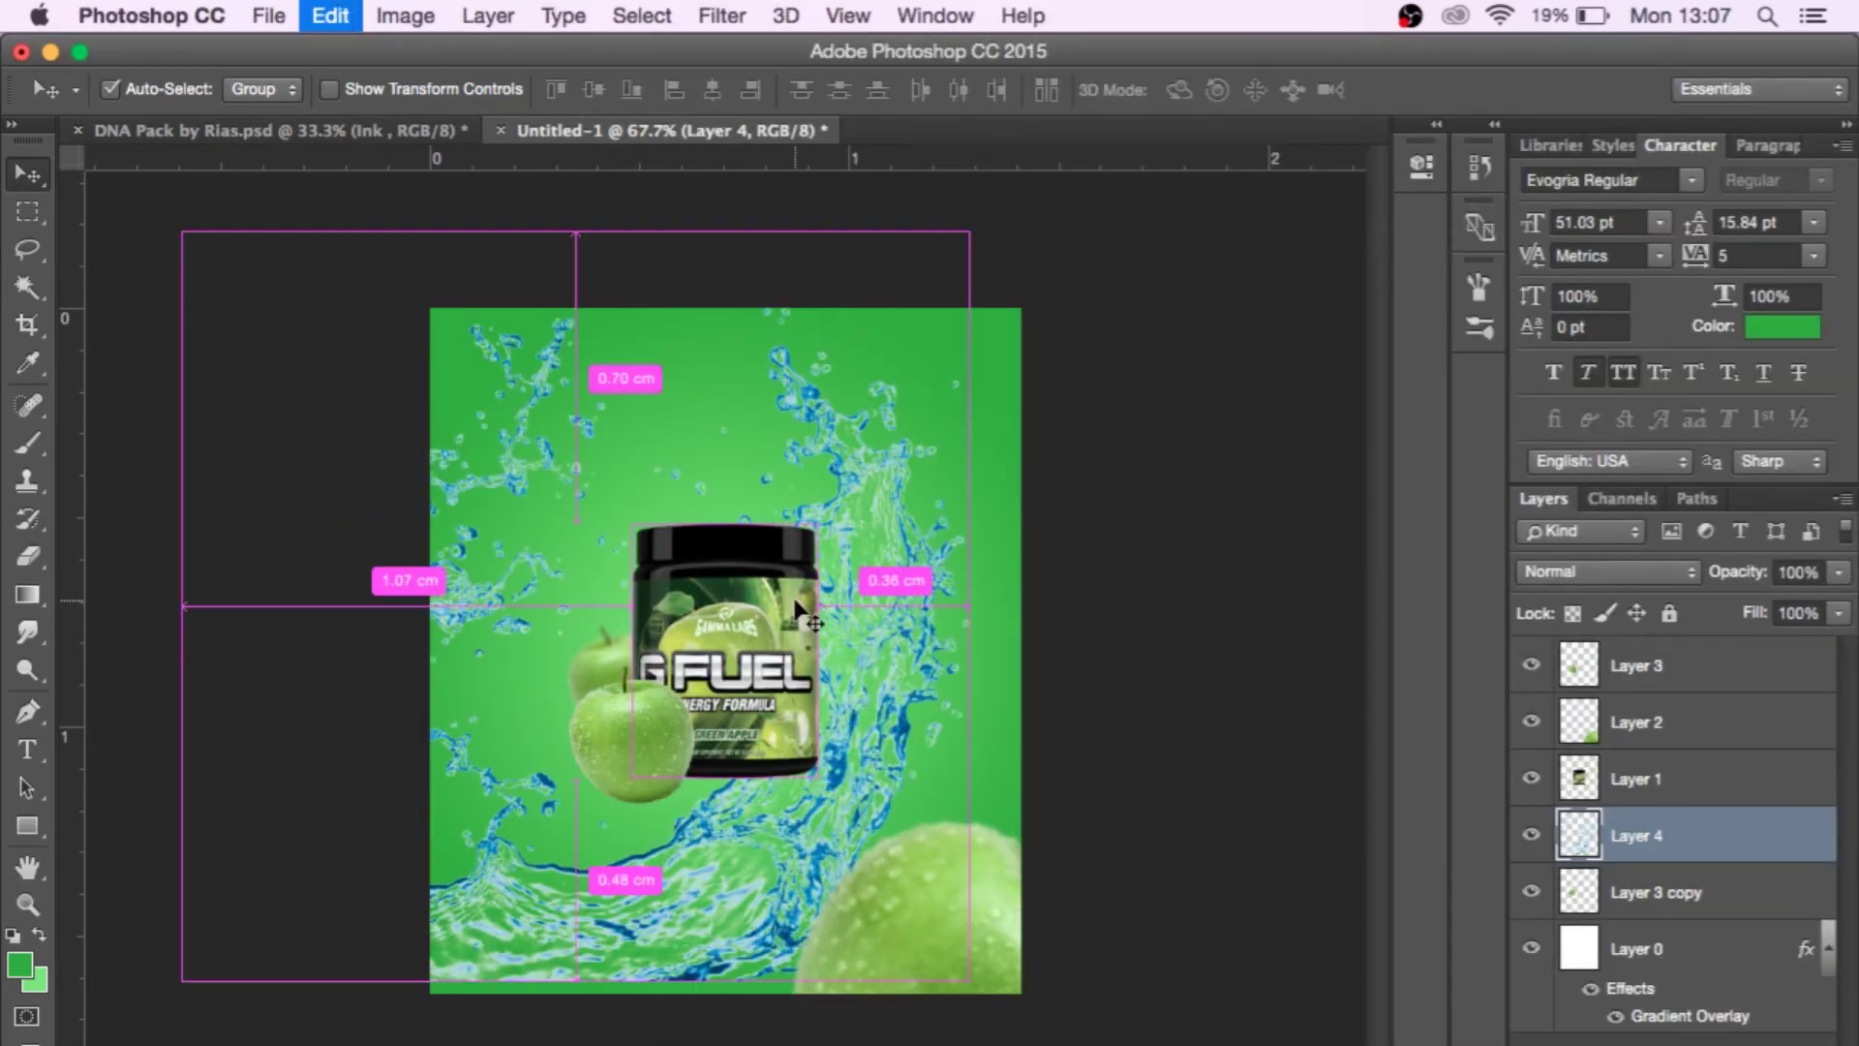
Free Transform the splash to about 51% and position it around the G Fuel tub.
{"action": "key", "text": "super+t"}
{"action": "left_click_drag", "start_coordinate": [970, 230], "coordinate": [481, 694]}
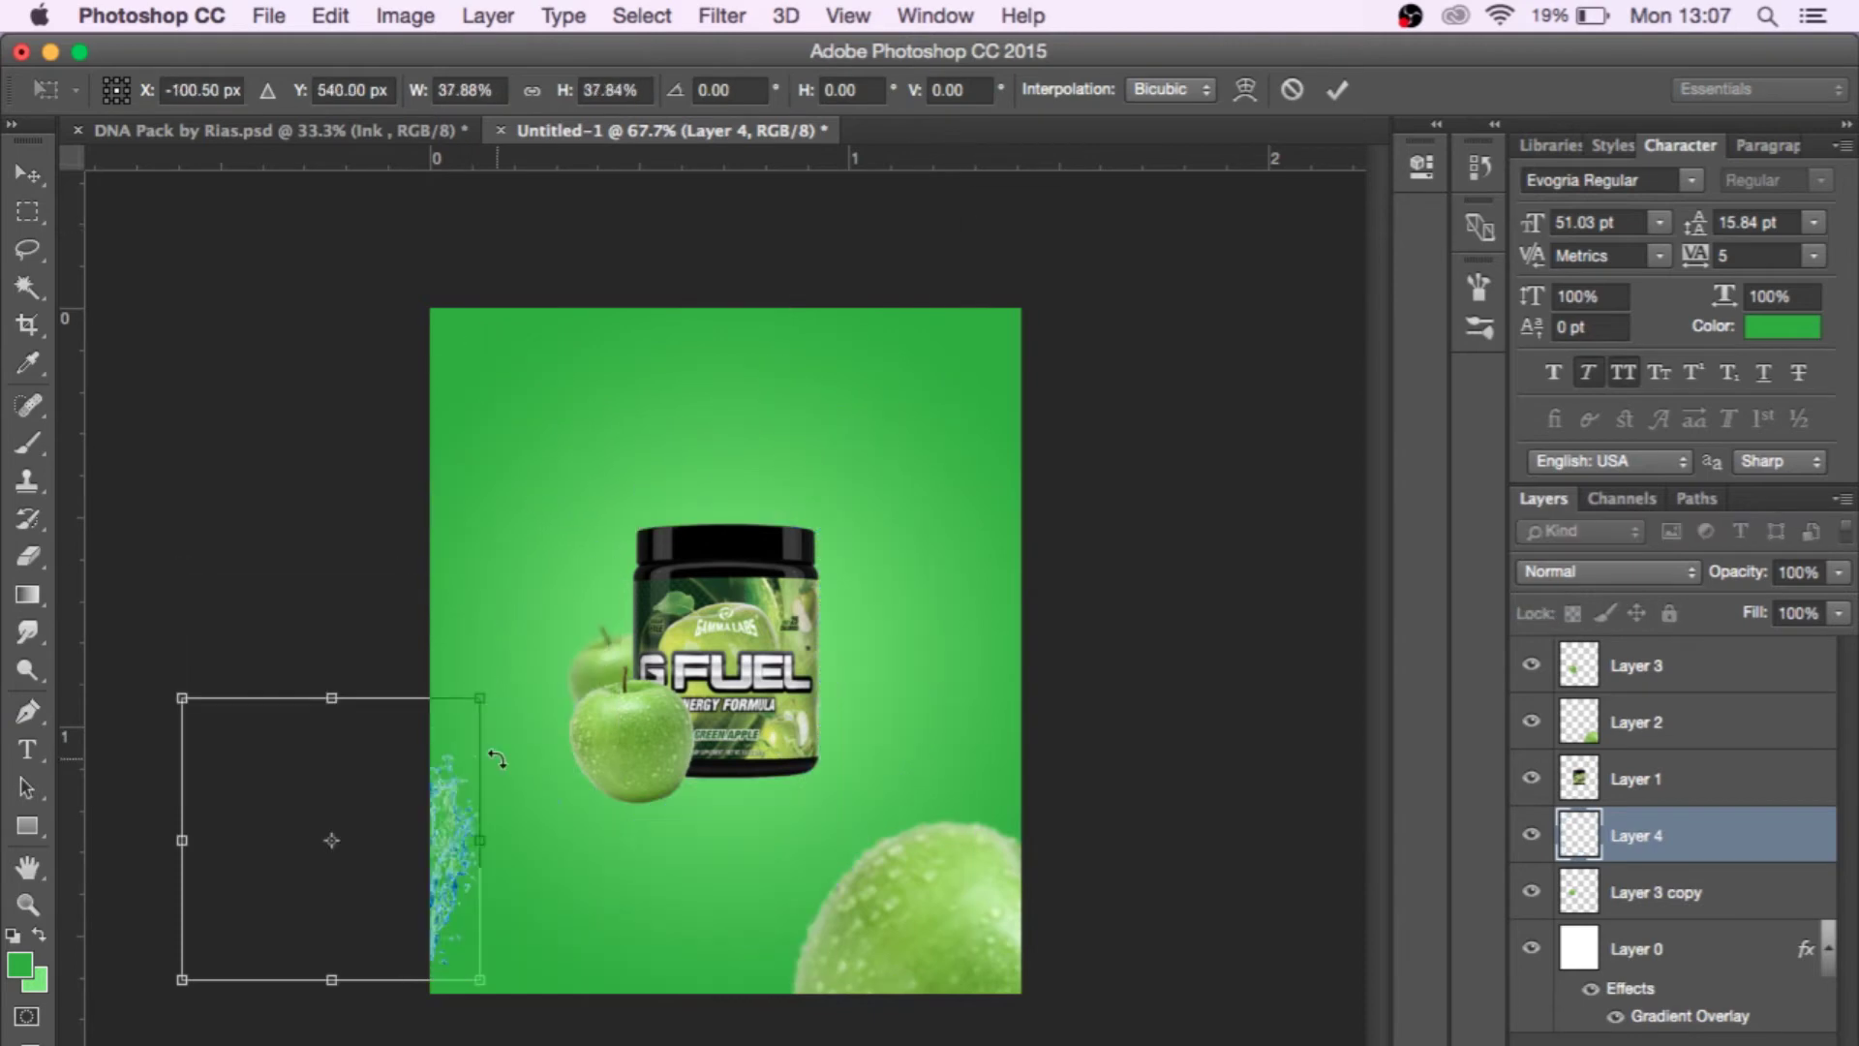
{"action": "left_click_drag", "start_coordinate": [465, 828], "coordinate": [876, 624]}
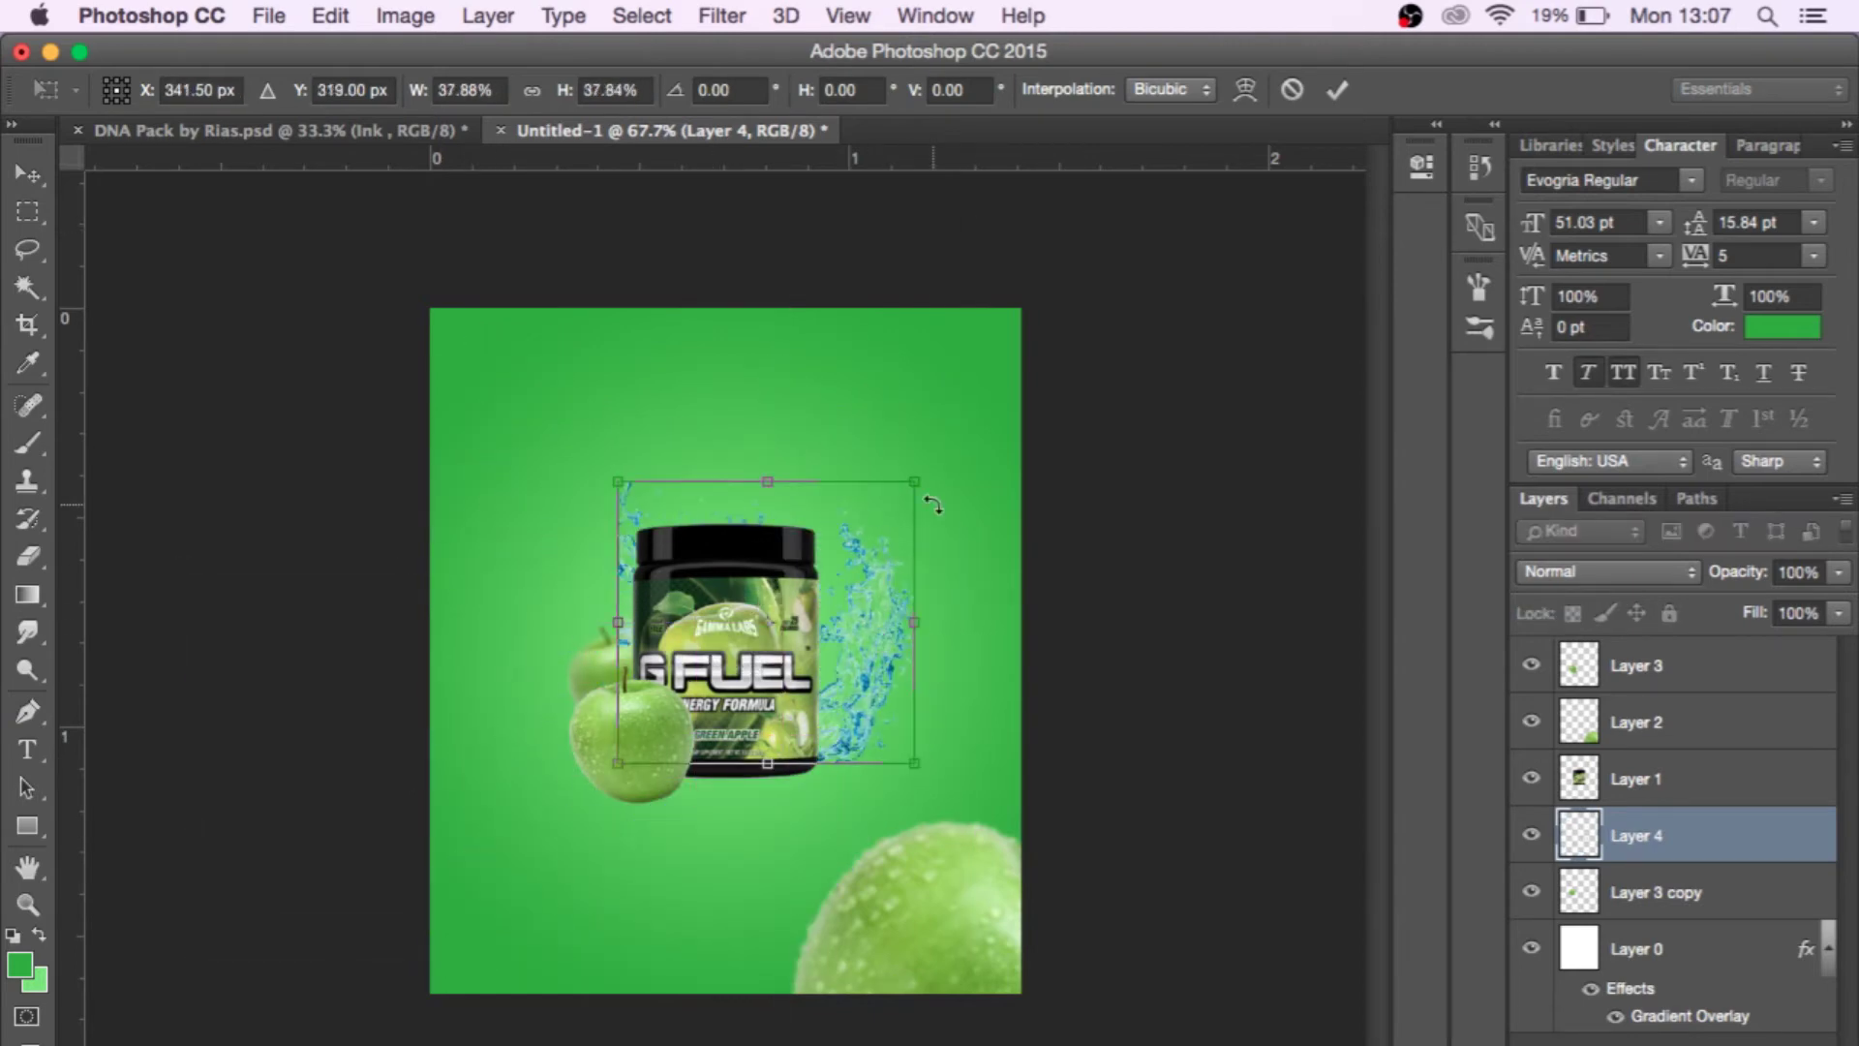
{"action": "left_click_drag", "start_coordinate": [914, 481], "coordinate": [1010, 371]}
{"action": "left_click_drag", "start_coordinate": [863, 505], "coordinate": [788, 518]}
{"action": "key", "text": "Return"}
Erase the left part of the splash with the Eraser.
{"action": "key", "text": "super+0"}
{"action": "scroll", "coordinate": [794, 528], "scroll_direction": "up", "scroll_amount": 2}
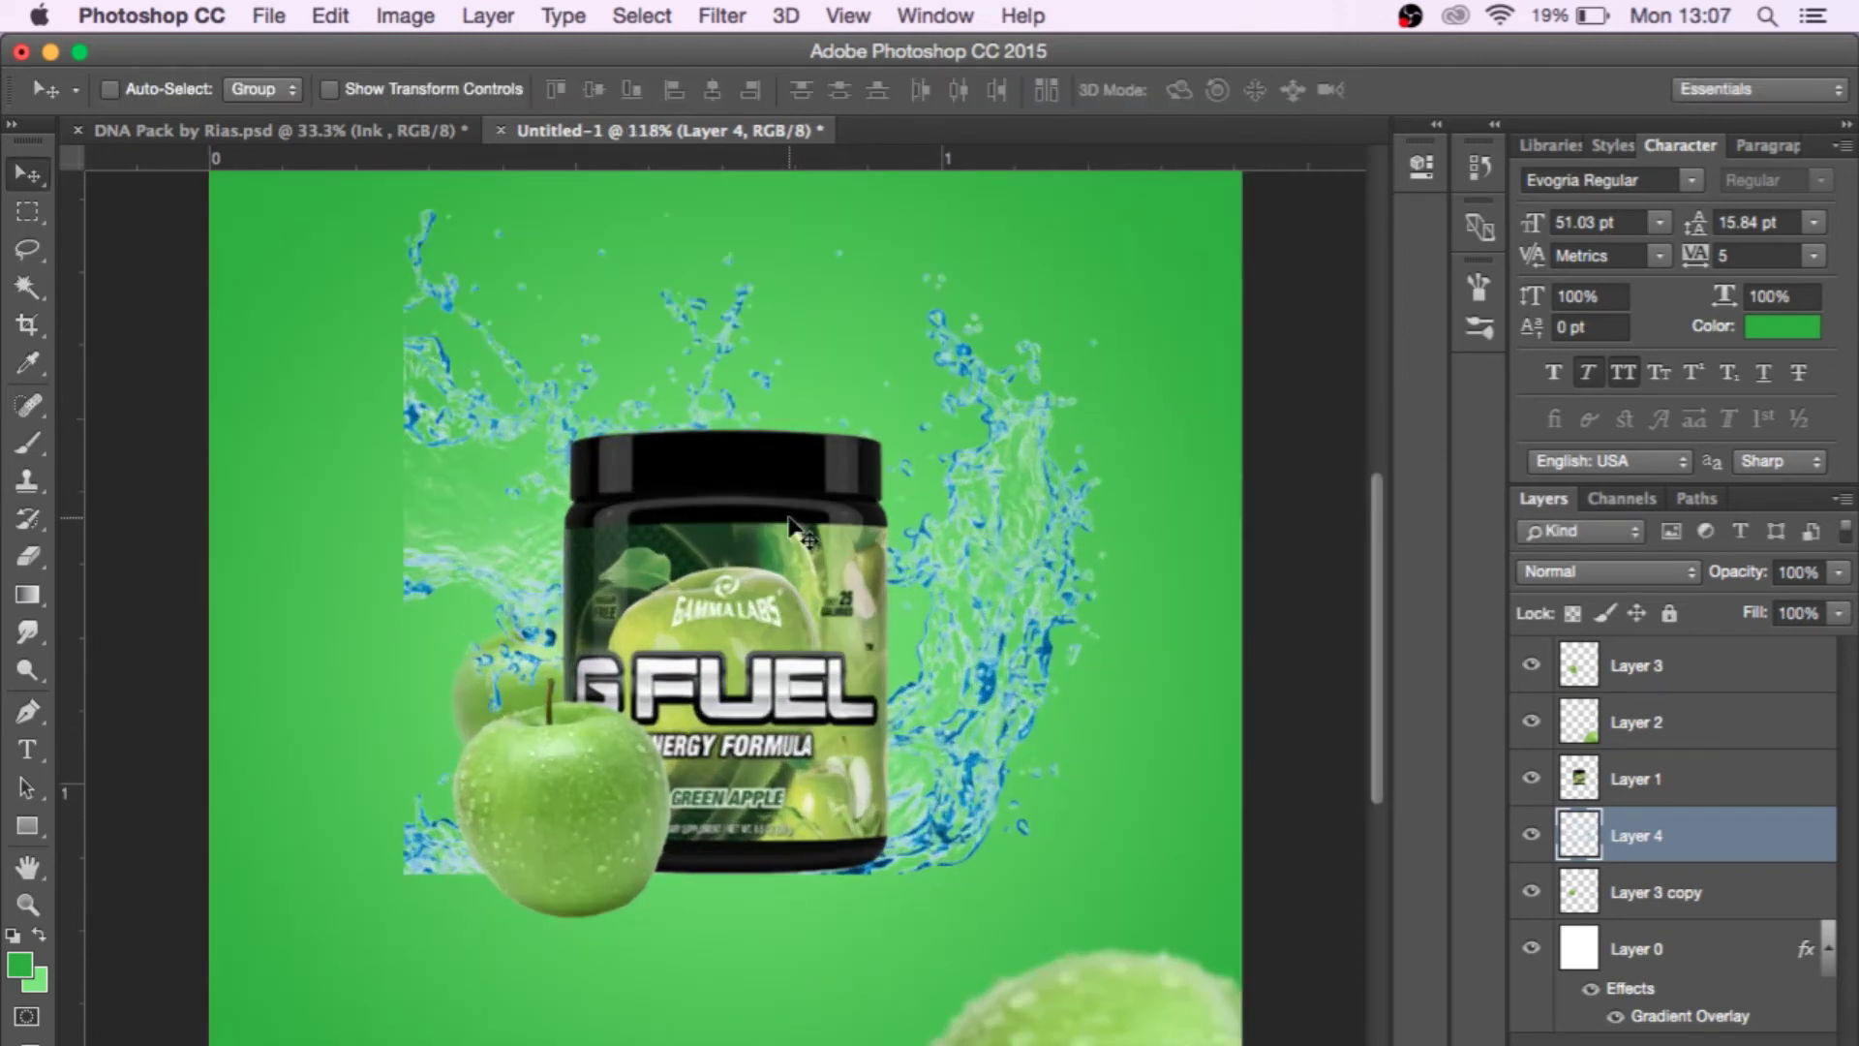
{"action": "left_click", "coordinate": [28, 555]}
{"action": "left_click_drag", "start_coordinate": [353, 229], "coordinate": [334, 830]}
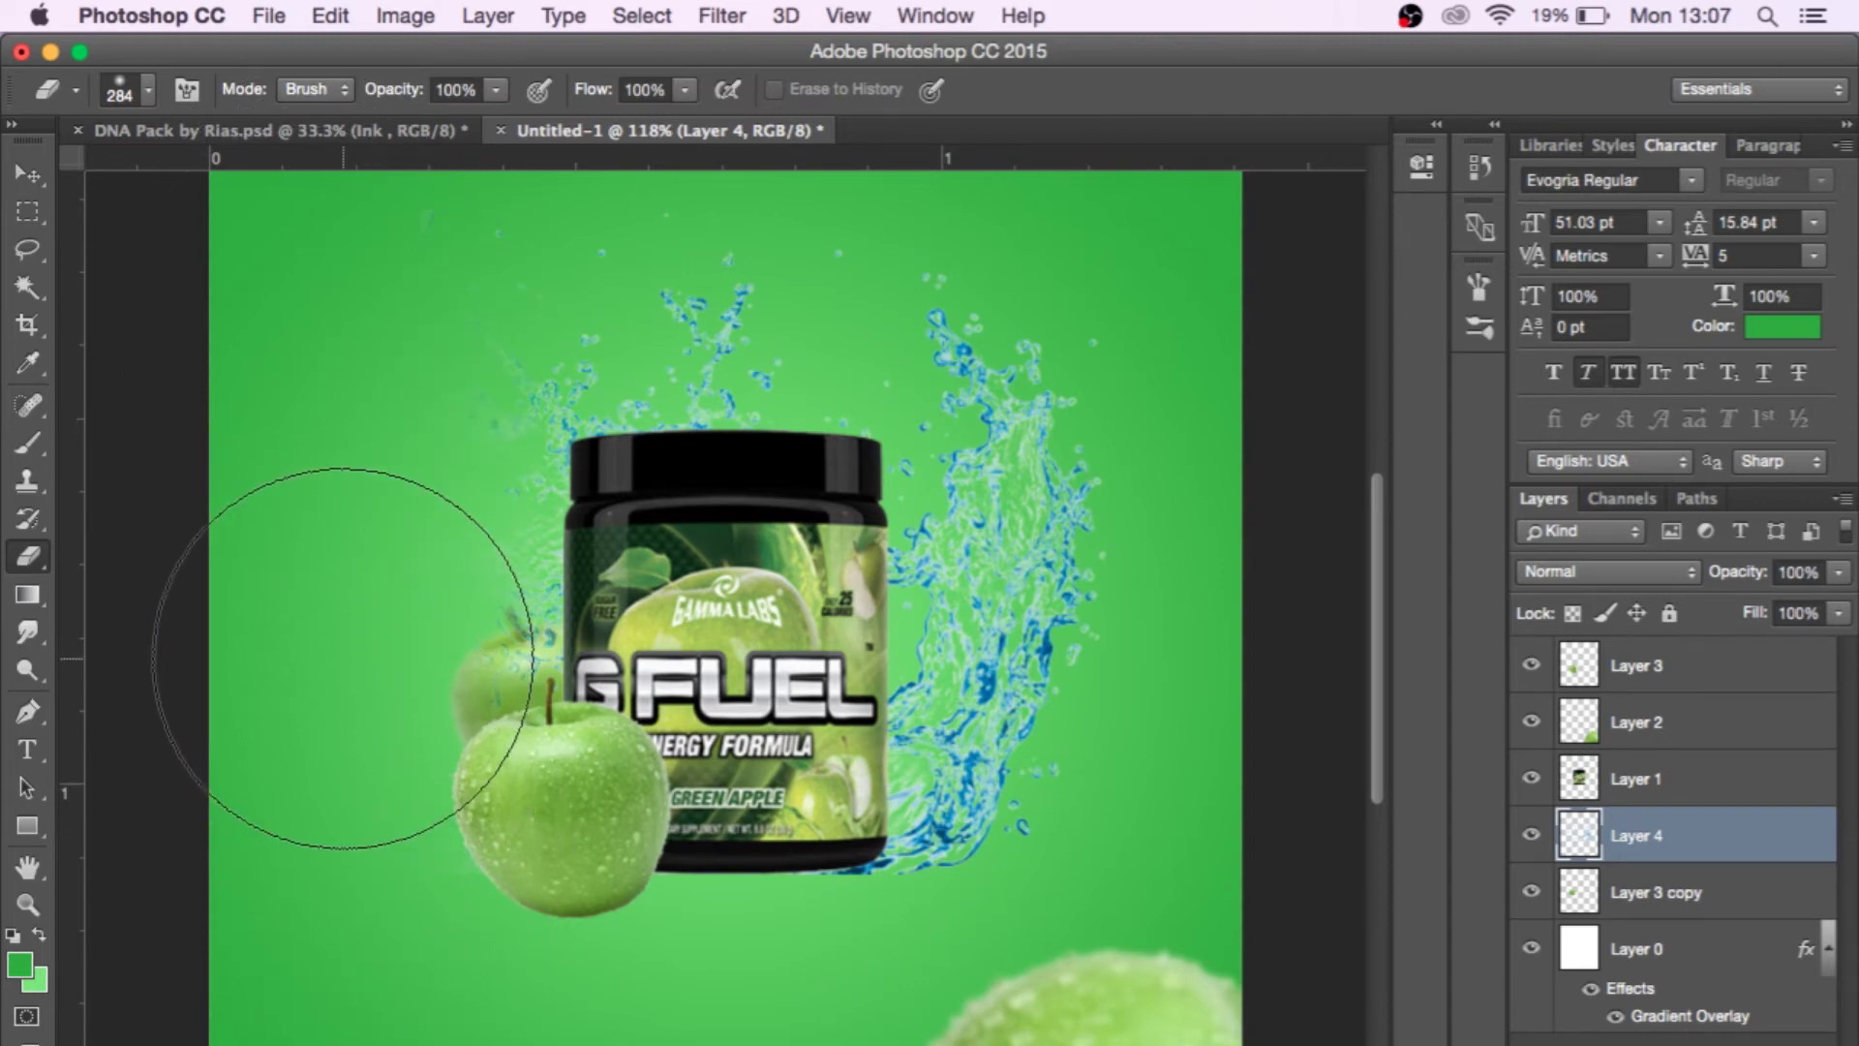
{"action": "scroll", "coordinate": [344, 658], "scroll_direction": "down", "scroll_amount": 3}
Shift the splash's hue to -131 with Hue/Saturation so it turns green.
{"action": "key", "text": "super+u"}
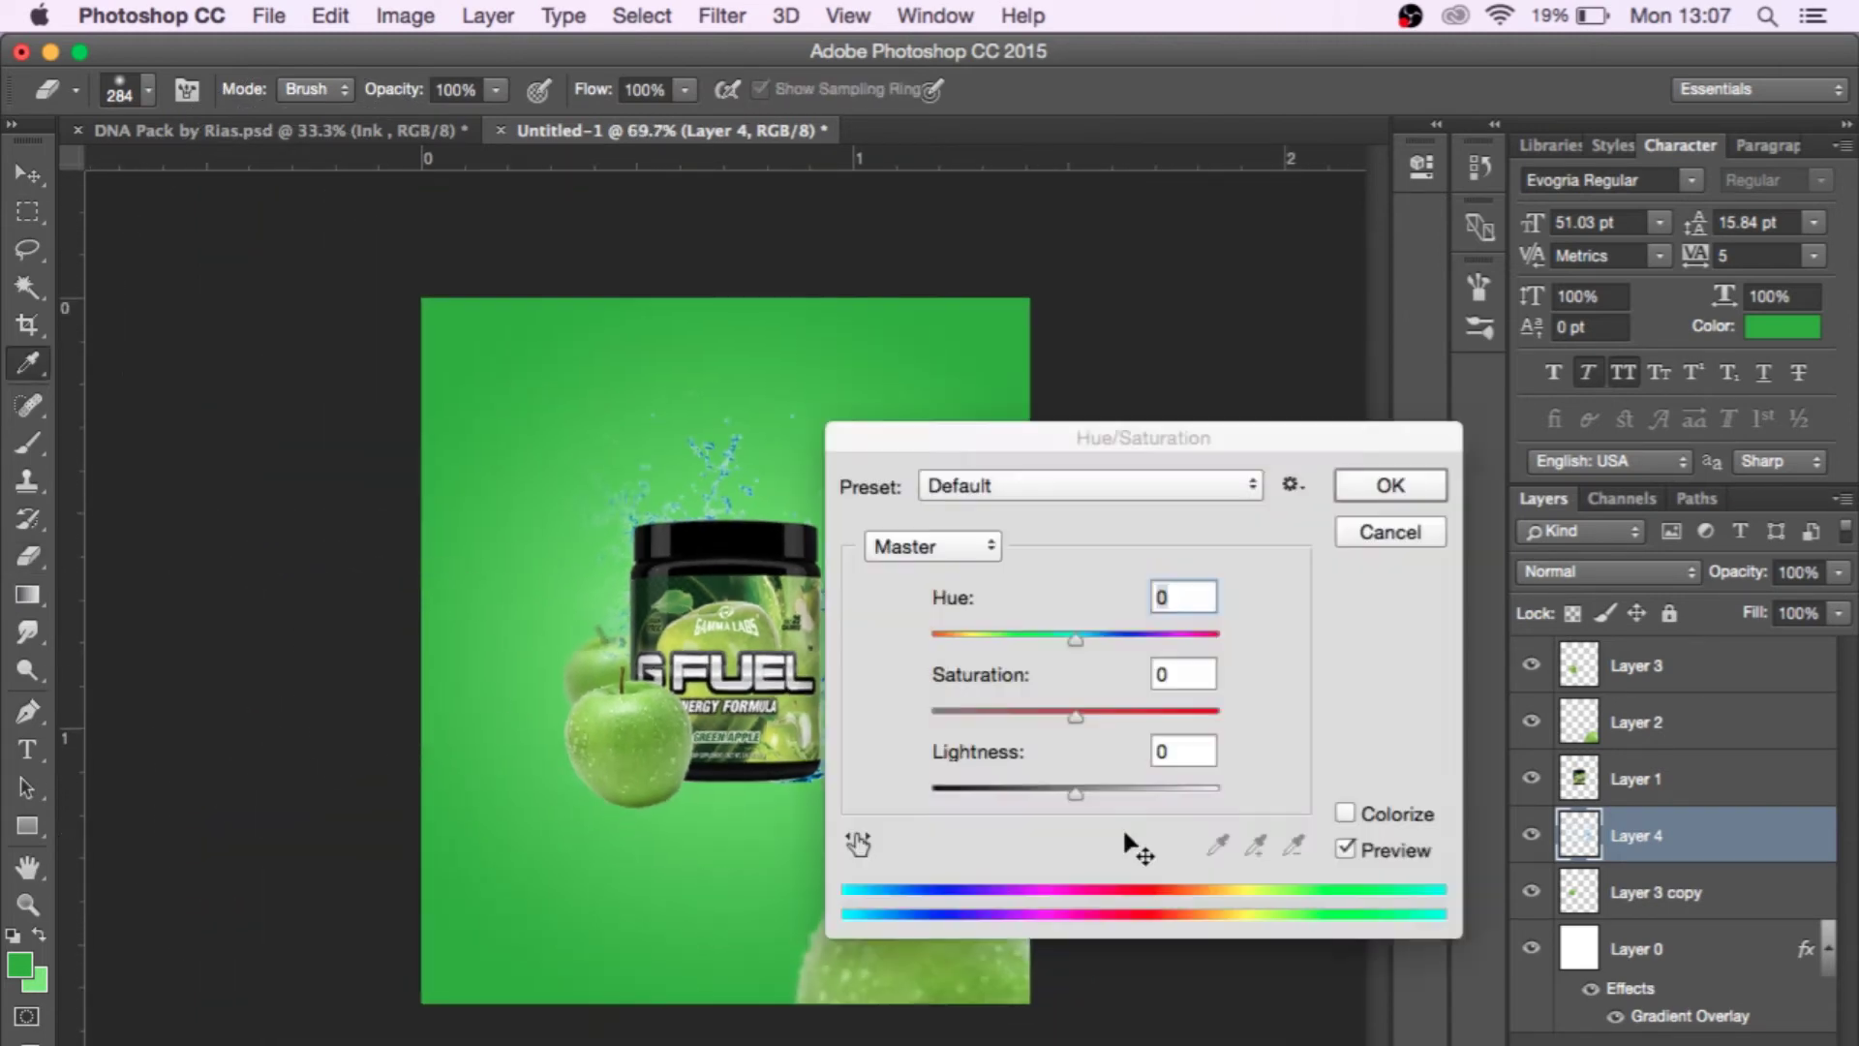
{"action": "left_click_drag", "start_coordinate": [1075, 639], "coordinate": [957, 635]}
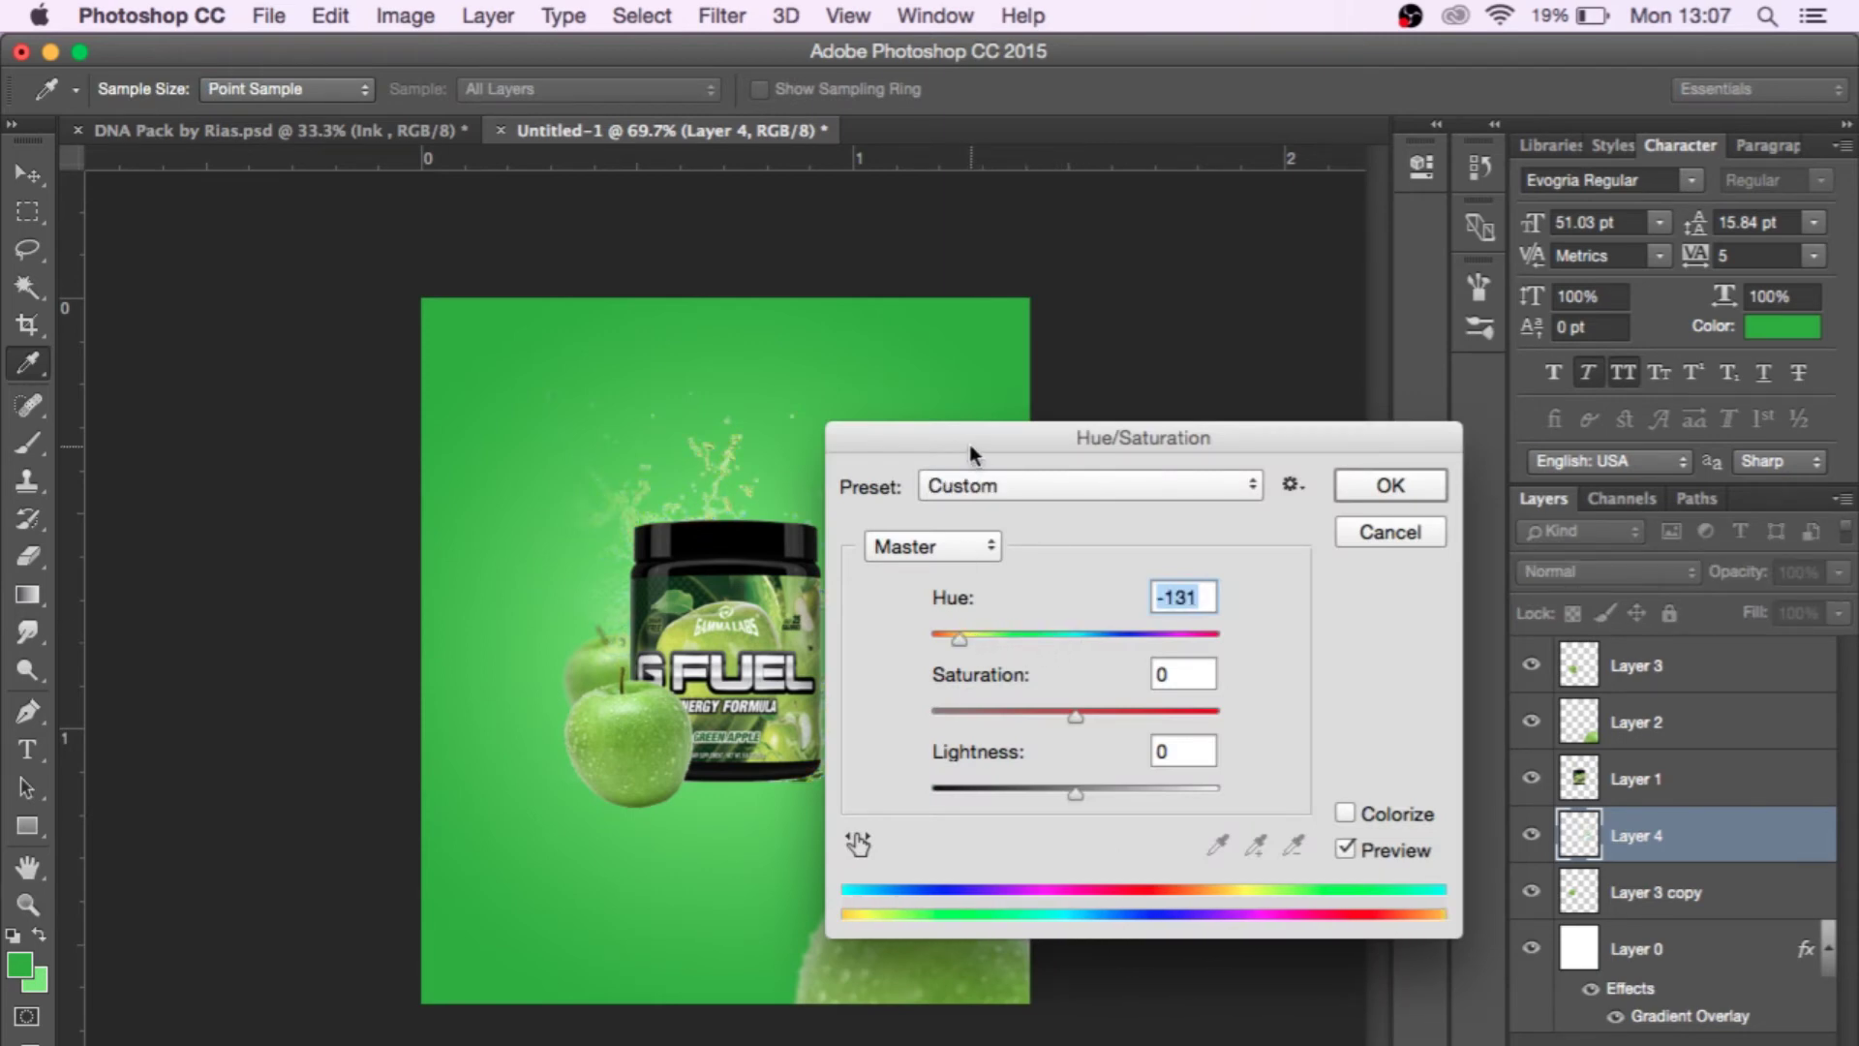
{"action": "left_click_drag", "start_coordinate": [969, 443], "coordinate": [1143, 426]}
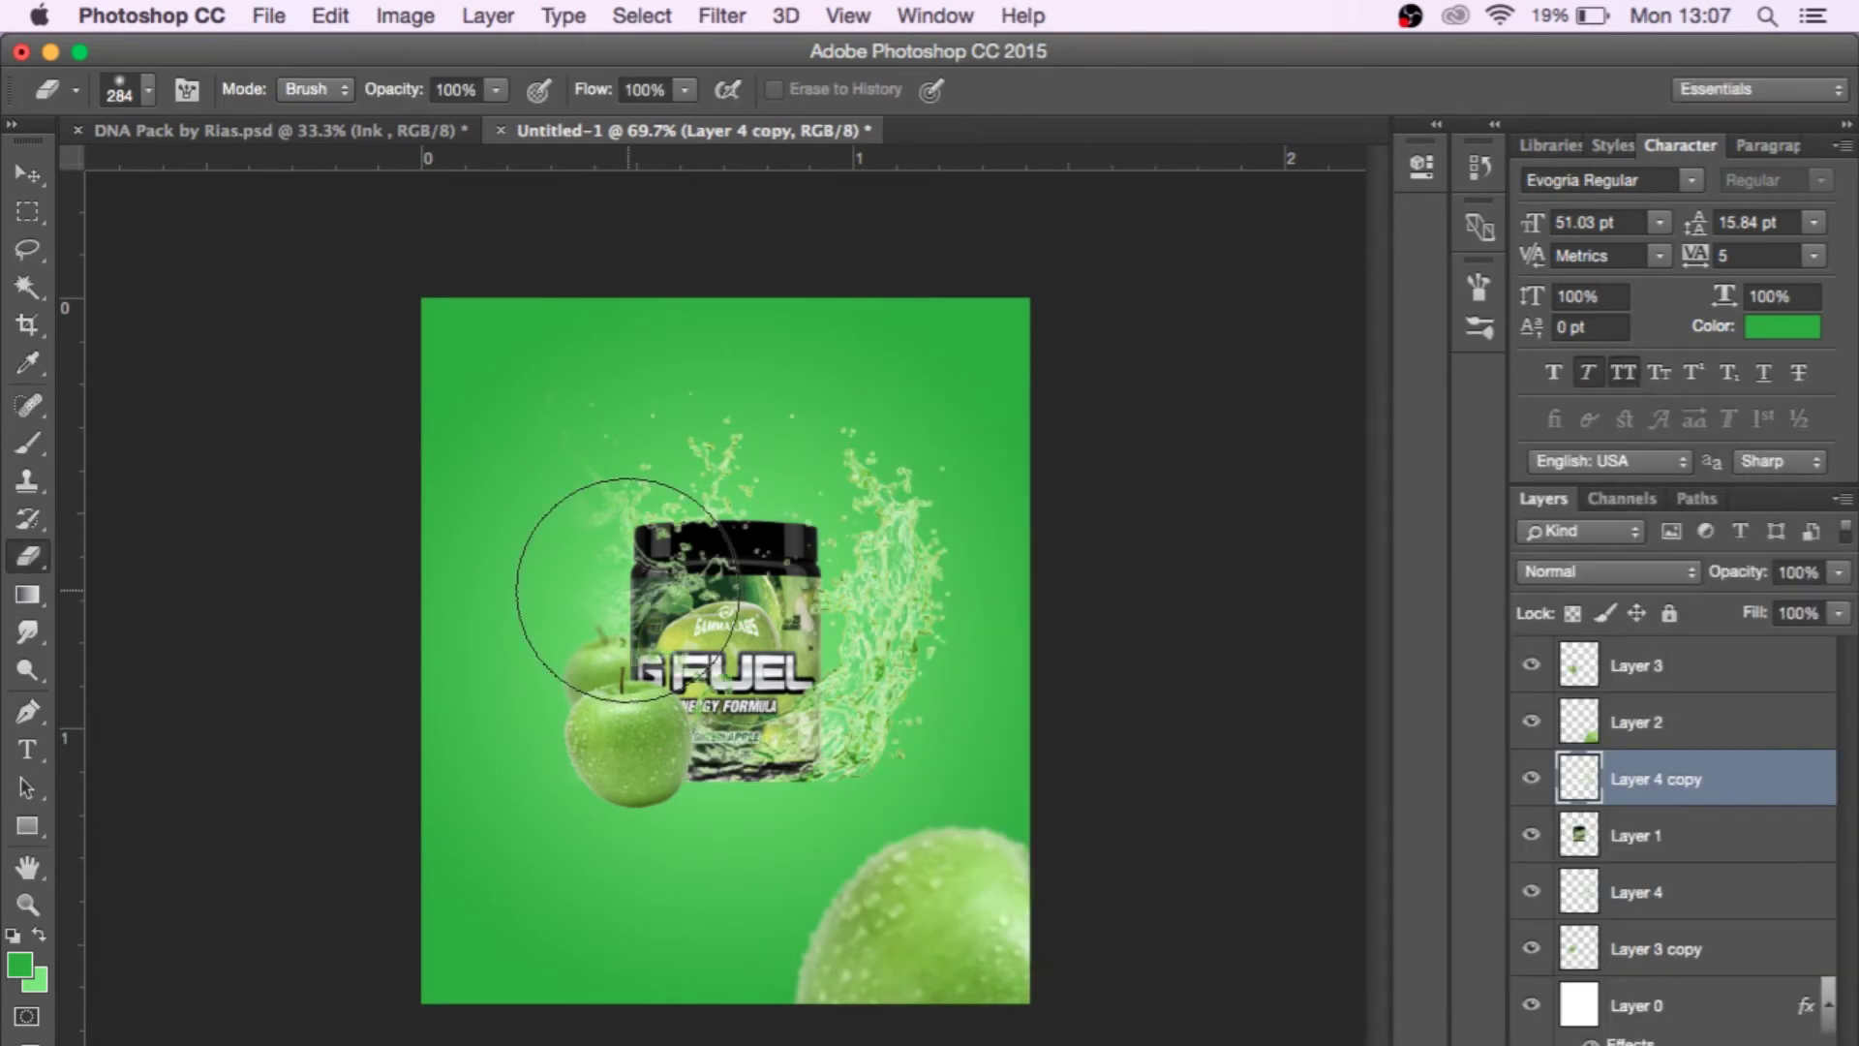
{"action": "scroll", "coordinate": [627, 588], "scroll_direction": "up", "scroll_amount": 3}
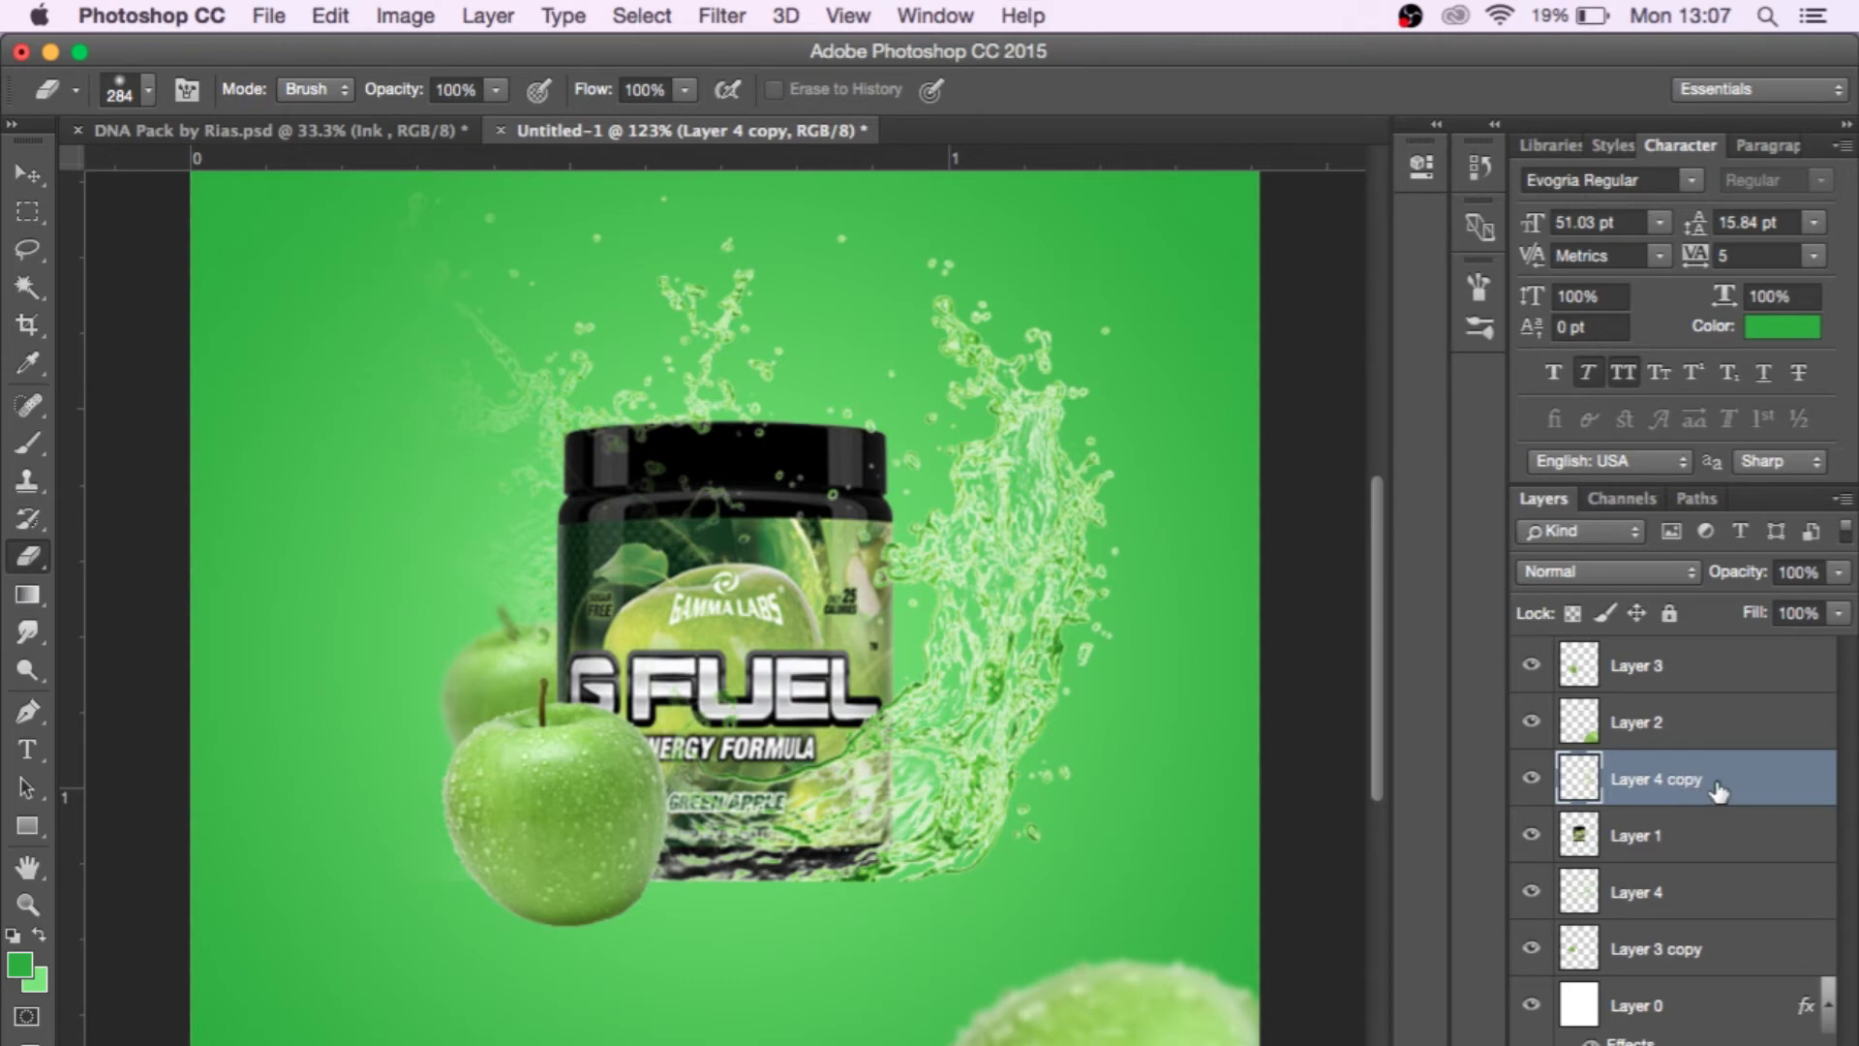
Hide and re-show the Layer 4 copy splash to compare it over the tub.
{"action": "left_click", "coordinate": [1528, 775]}
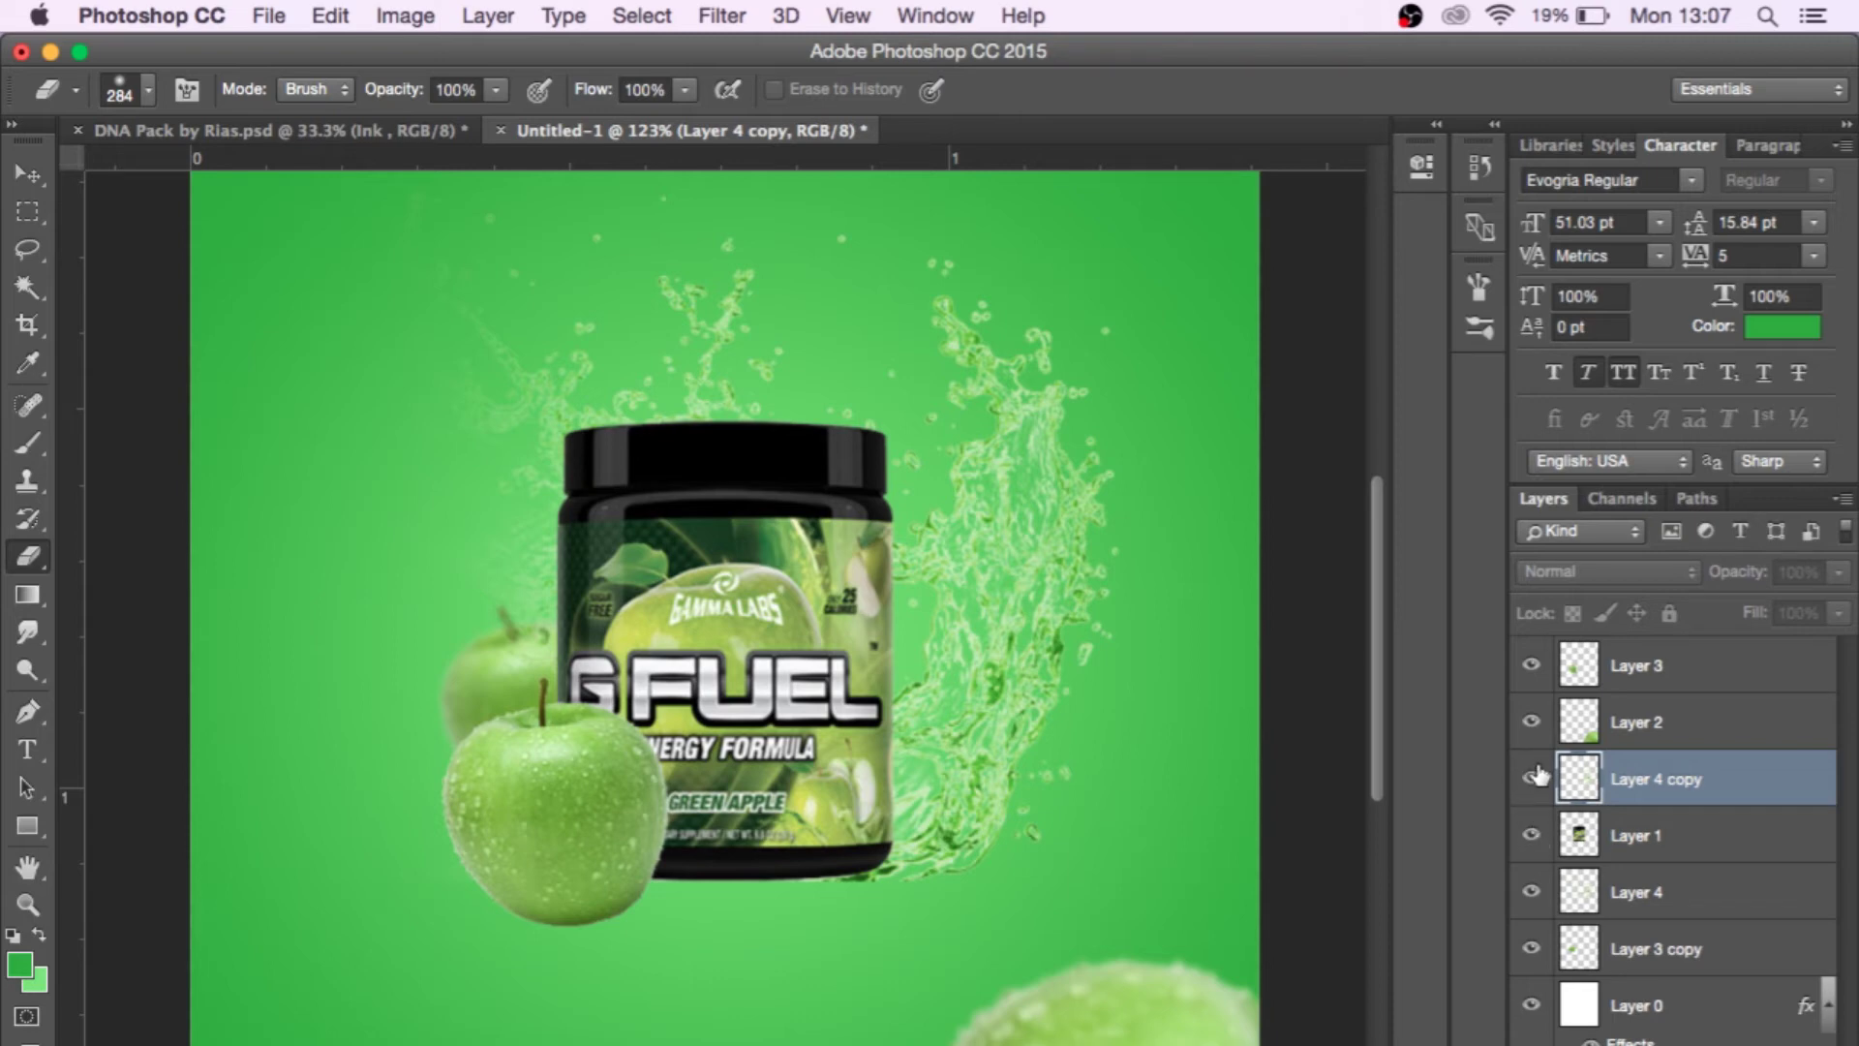
{"action": "left_click", "coordinate": [1531, 775]}
{"action": "scroll", "coordinate": [1113, 688], "scroll_direction": "down", "scroll_amount": 3}
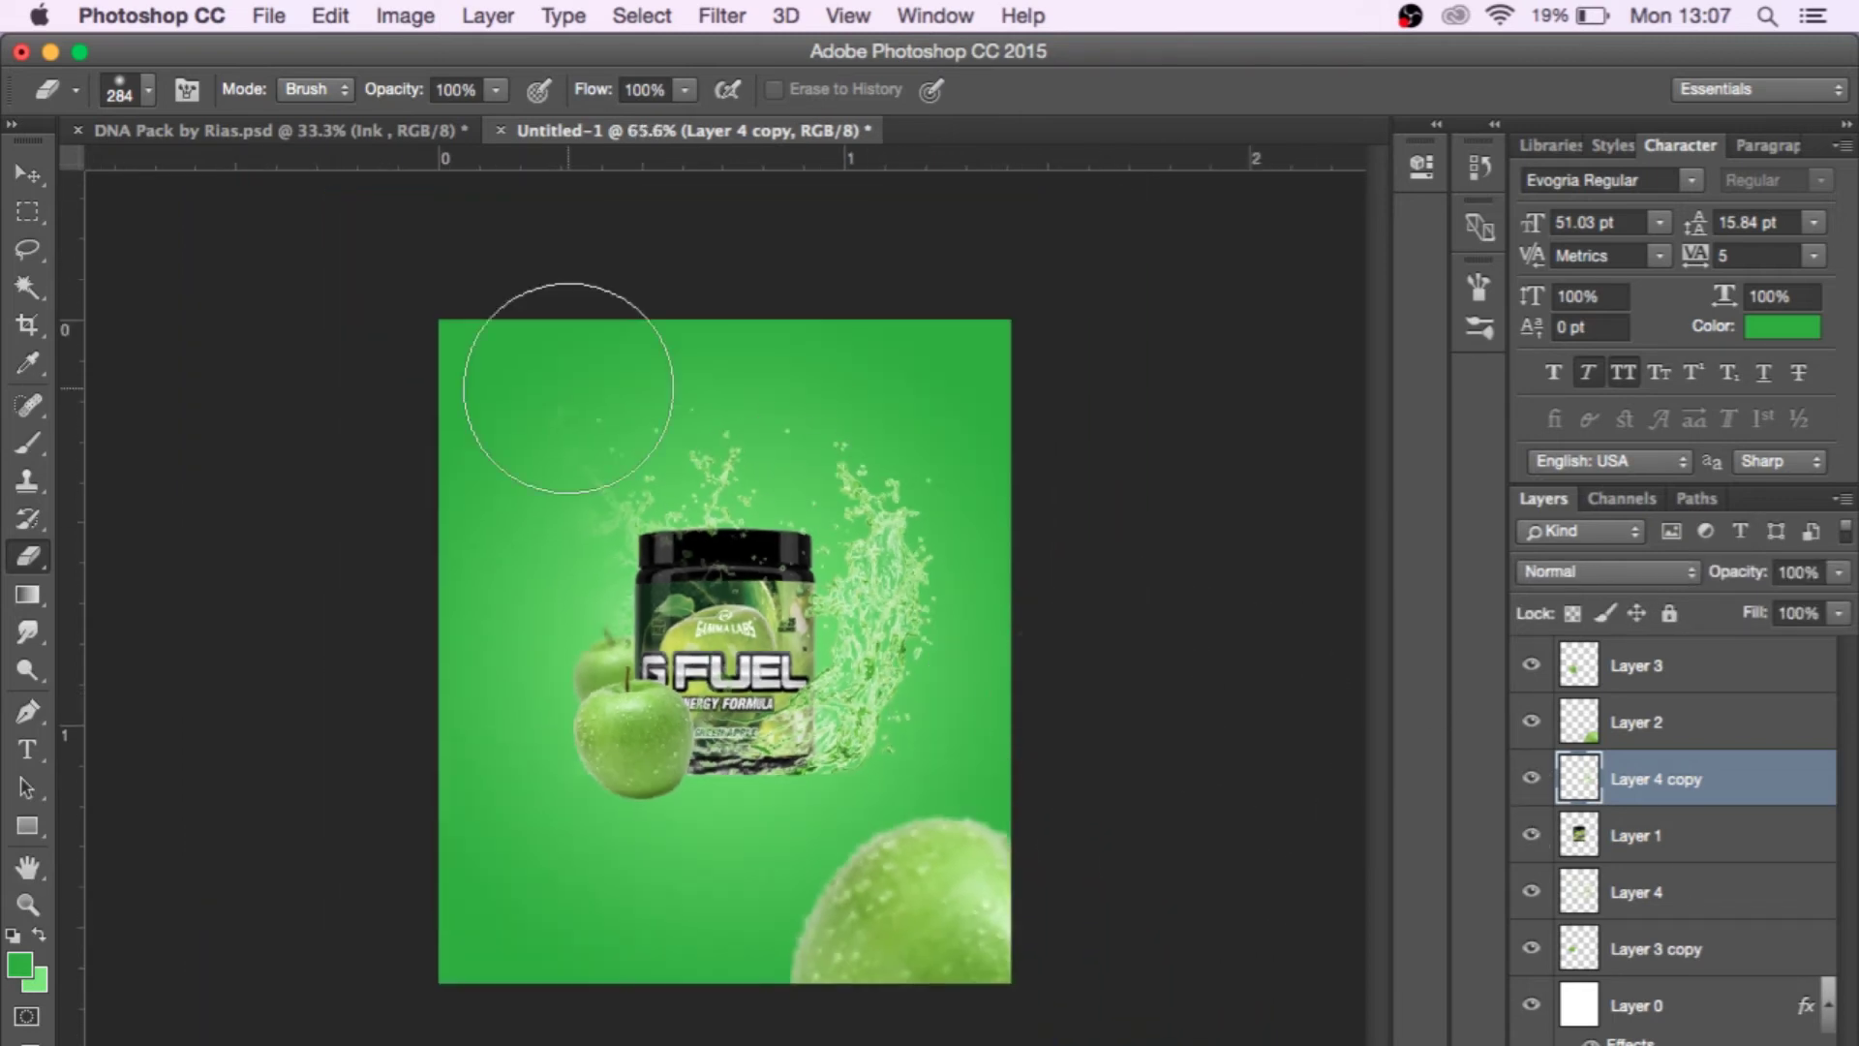
{"action": "left_click", "coordinate": [28, 171]}
{"action": "scroll", "coordinate": [868, 631], "scroll_direction": "down", "scroll_amount": 2}
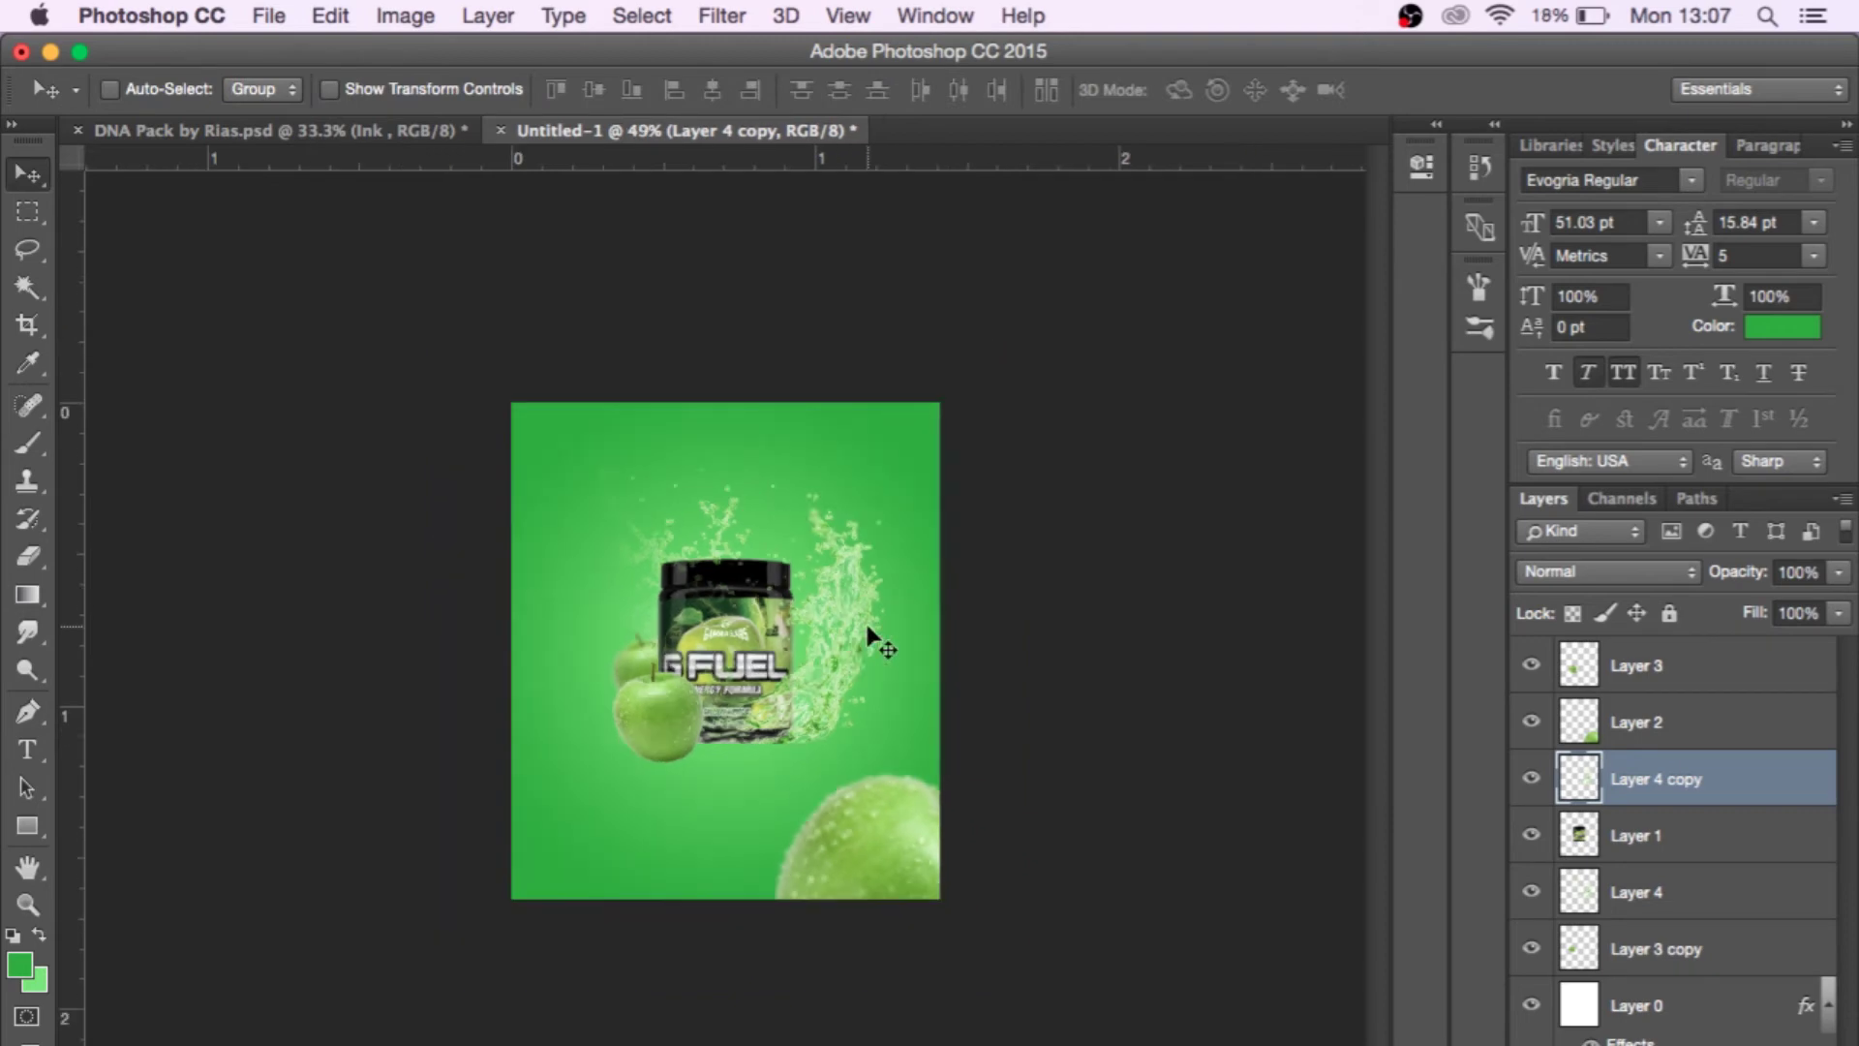
Duplicate the apple layer (Layer 3) and move the copy beneath the tub layer.
{"action": "left_click", "coordinate": [1700, 718]}
{"action": "left_click", "coordinate": [1706, 661]}
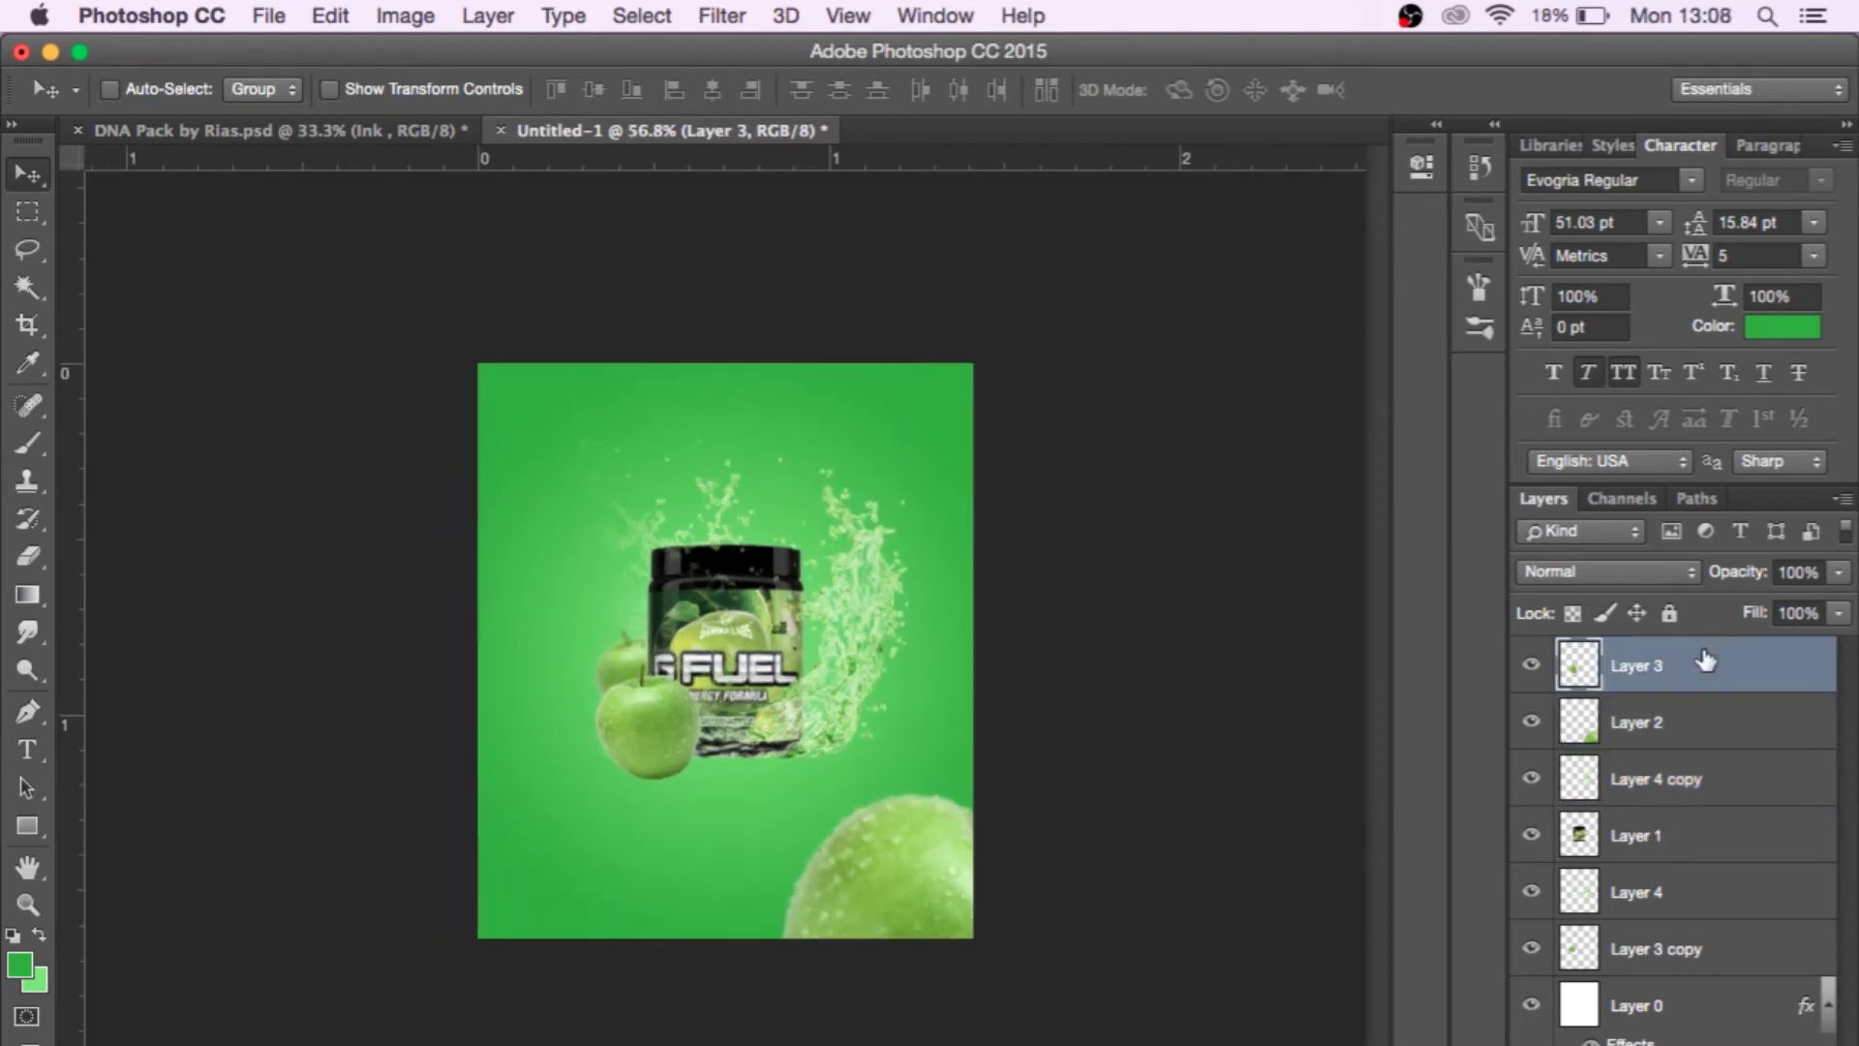
{"action": "key", "text": "super+j"}
{"action": "left_click_drag", "start_coordinate": [750, 650], "coordinate": [832, 644]}
{"action": "left_click_drag", "start_coordinate": [1741, 659], "coordinate": [1710, 888]}
Enlarge the apple copy to about 234% behind the tub's right side.
{"action": "key", "text": "super+t"}
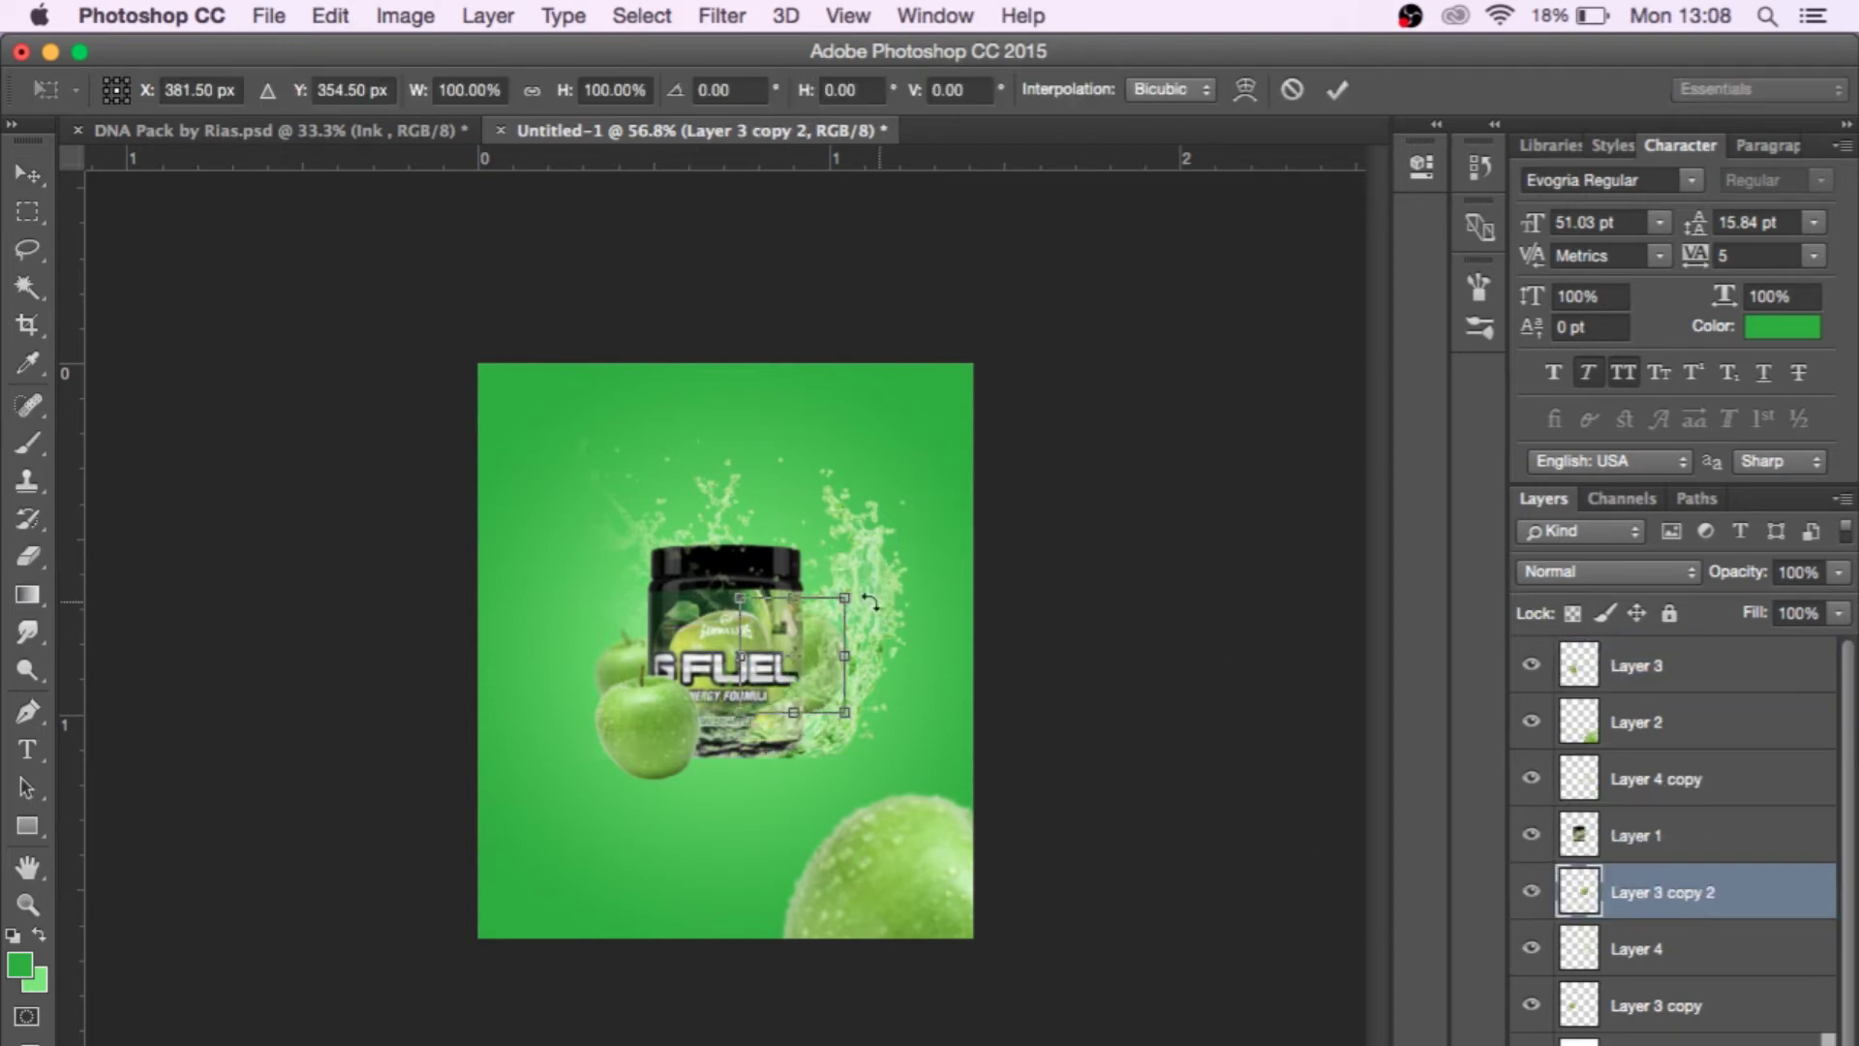
{"action": "left_click_drag", "start_coordinate": [852, 593], "coordinate": [996, 450]}
{"action": "left_click_drag", "start_coordinate": [774, 579], "coordinate": [790, 594]}
{"action": "left_click_drag", "start_coordinate": [922, 466], "coordinate": [906, 477]}
{"action": "key", "text": "Return"}
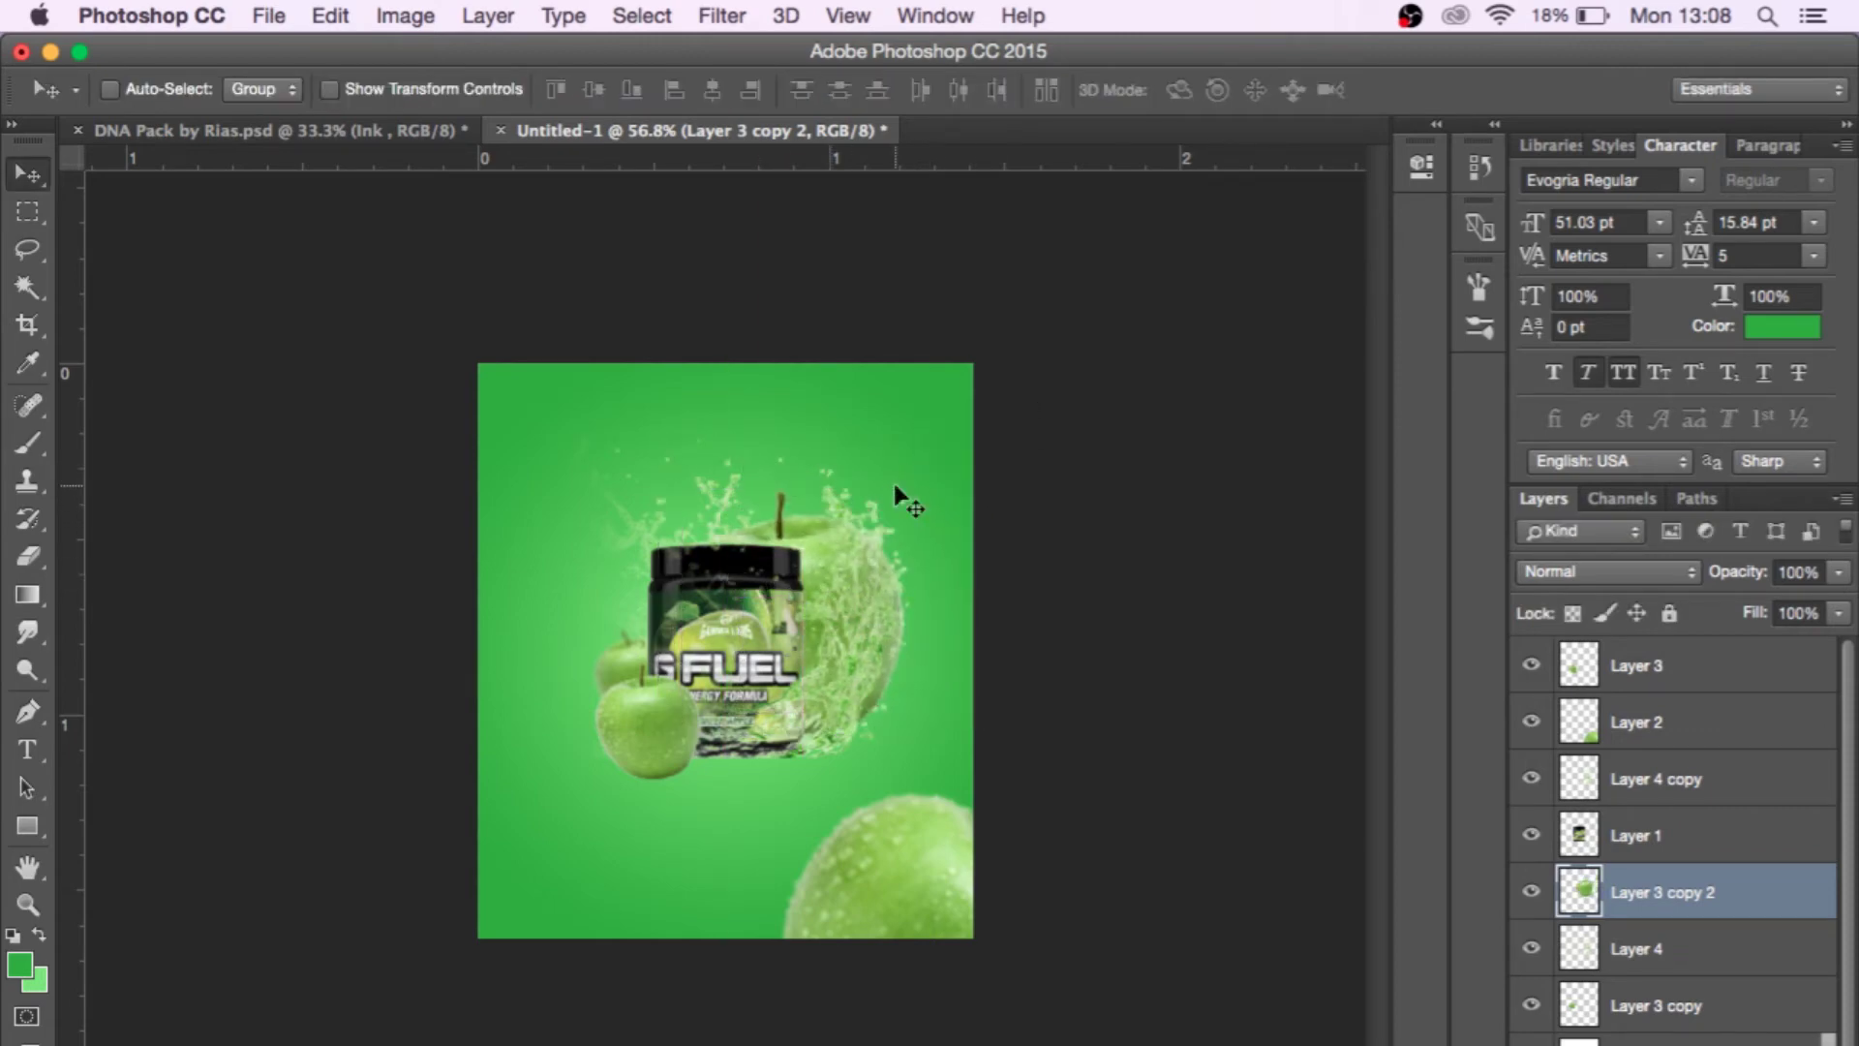
Apply Gaussian Blur to the enlarged apple copy.
{"action": "left_click", "coordinate": [721, 16]}
{"action": "left_click", "coordinate": [722, 18]}
{"action": "left_click", "coordinate": [731, 21]}
{"action": "left_click", "coordinate": [746, 57]}
{"action": "key", "text": "super+plus"}
{"action": "key", "text": "super+minus"}
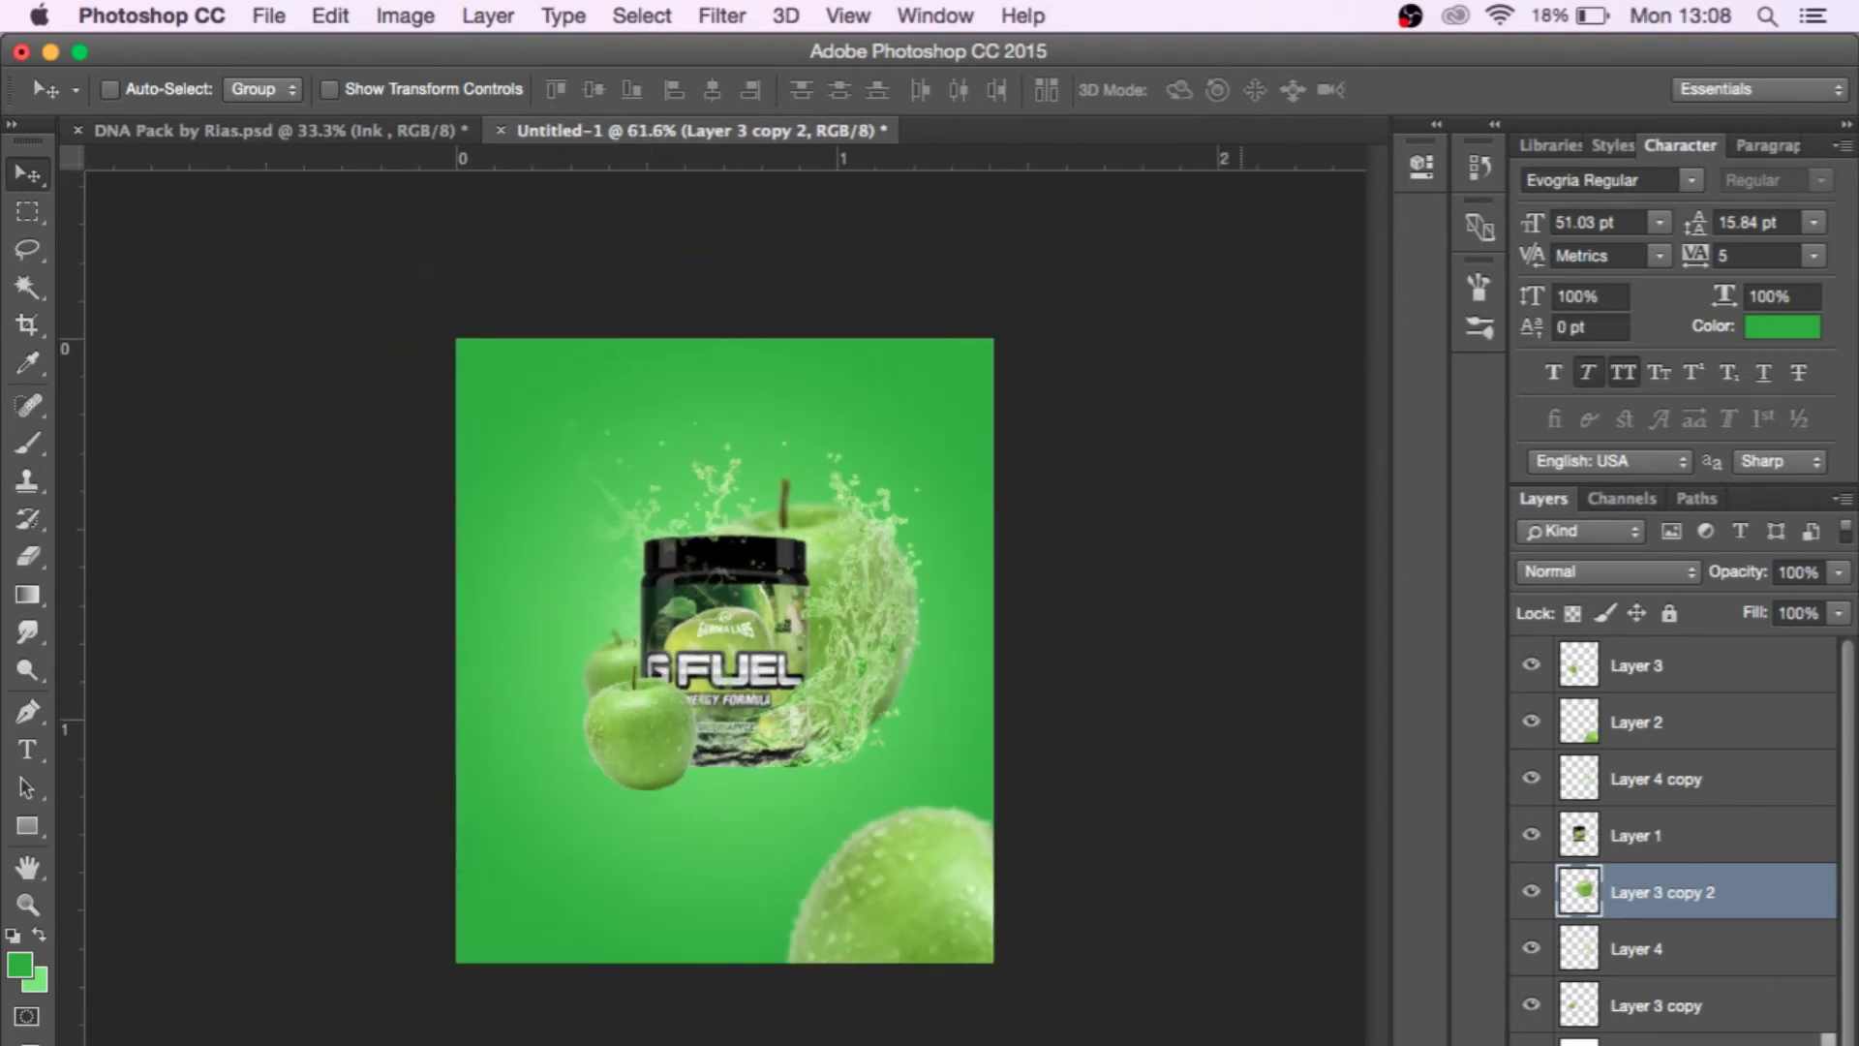
Select Layer 3, choose the Ellipse Tool and set the foreground colour to white.
{"action": "left_click", "coordinate": [1708, 676]}
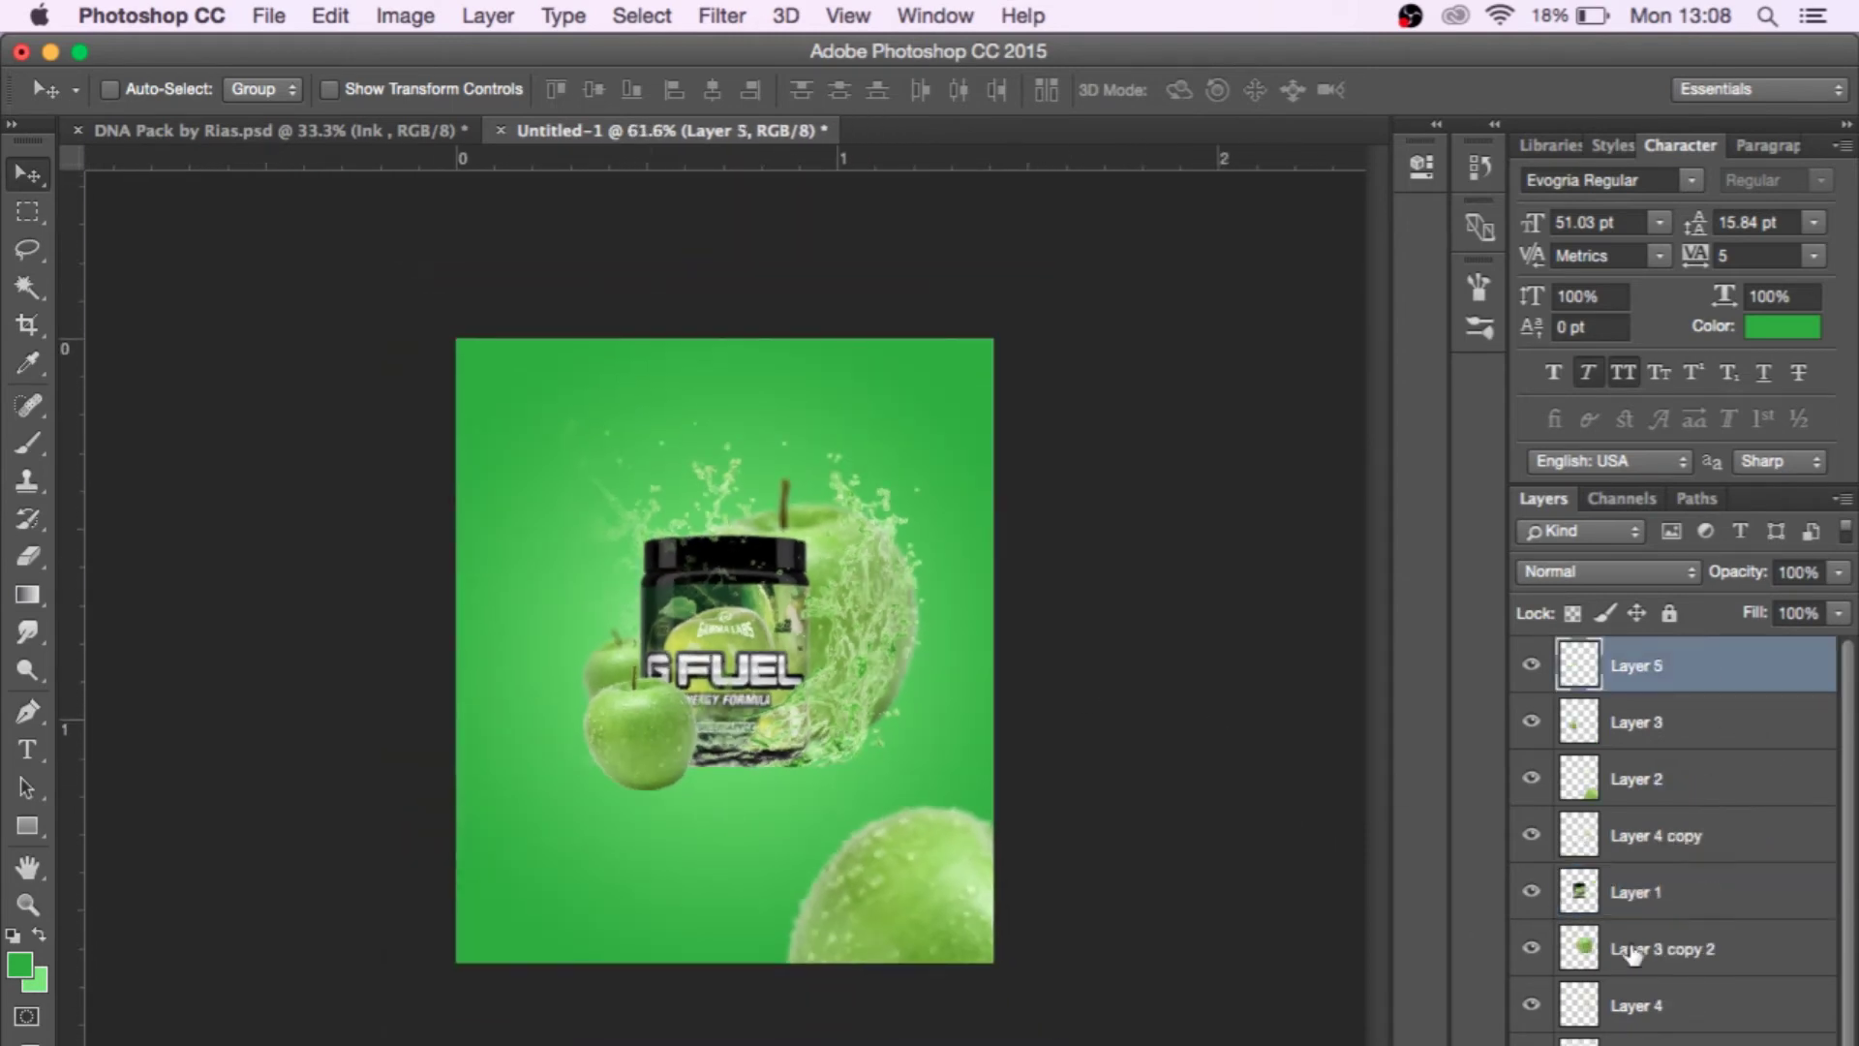
{"action": "left_click", "coordinate": [27, 825]}
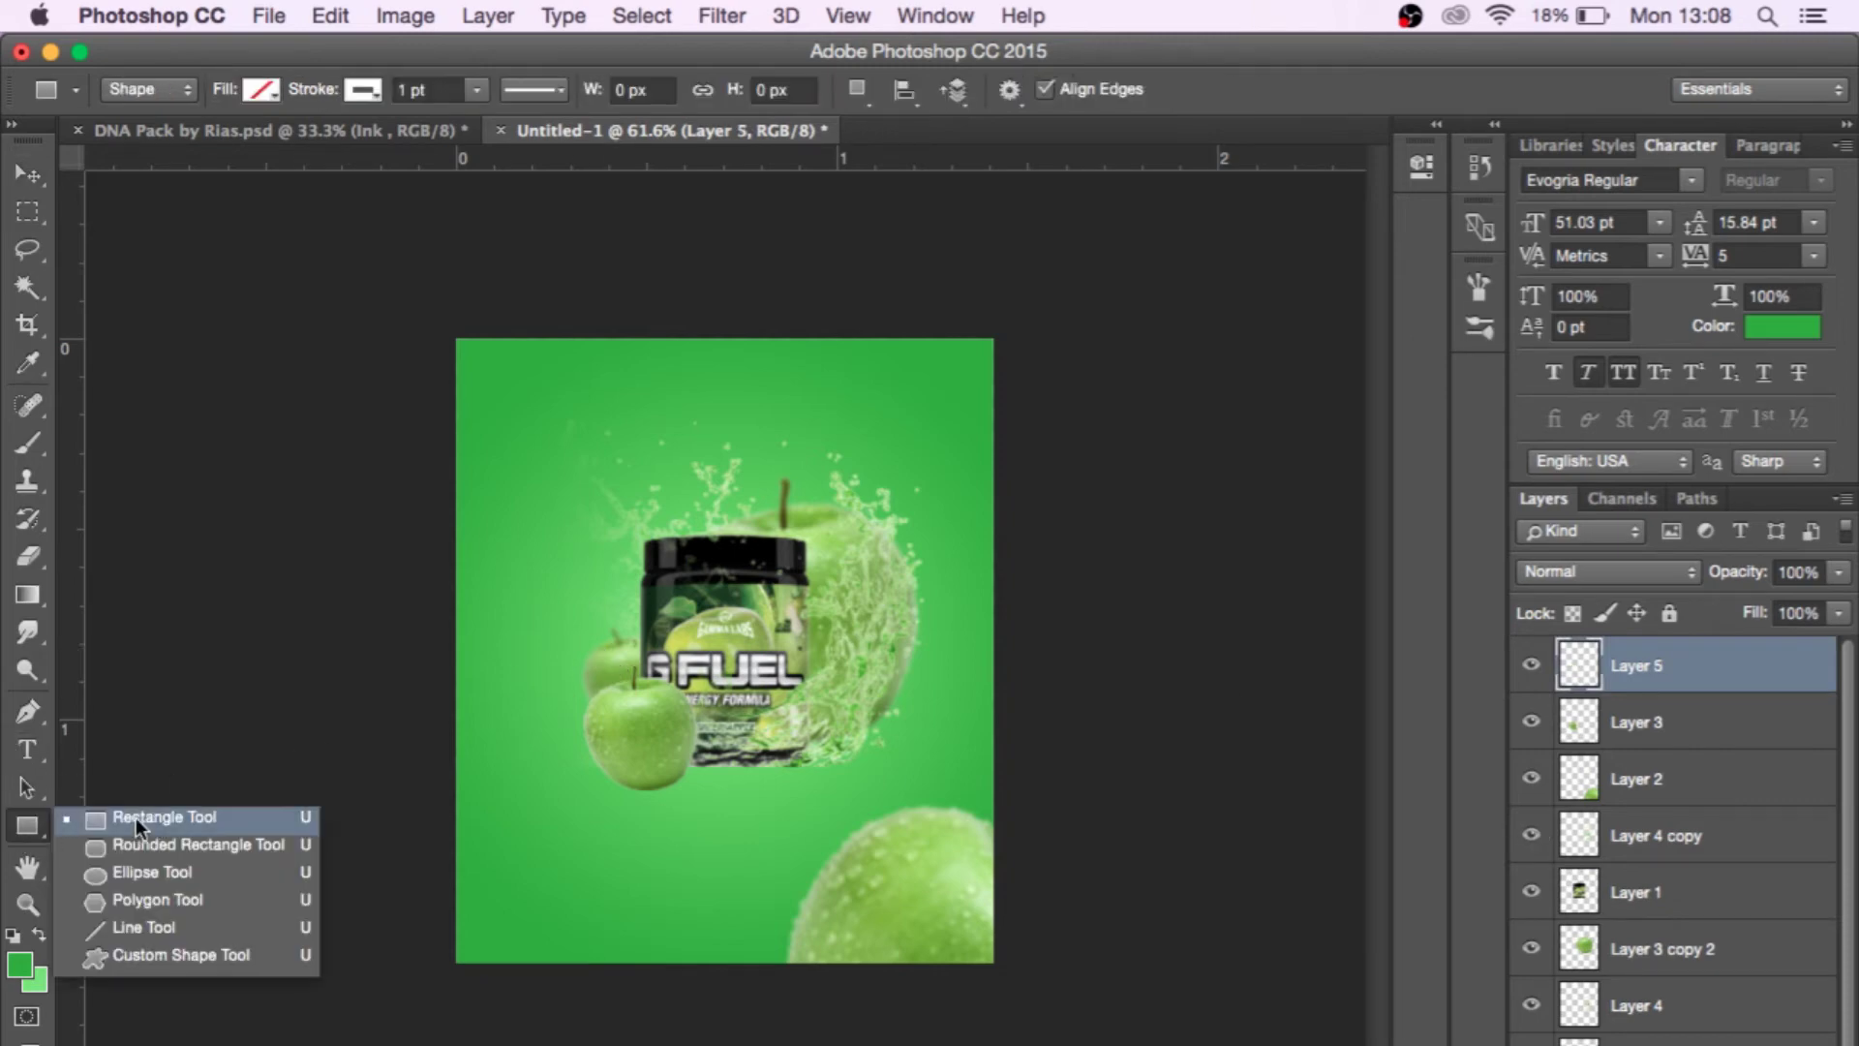
{"action": "left_click", "coordinate": [172, 867]}
{"action": "left_click", "coordinate": [18, 964]}
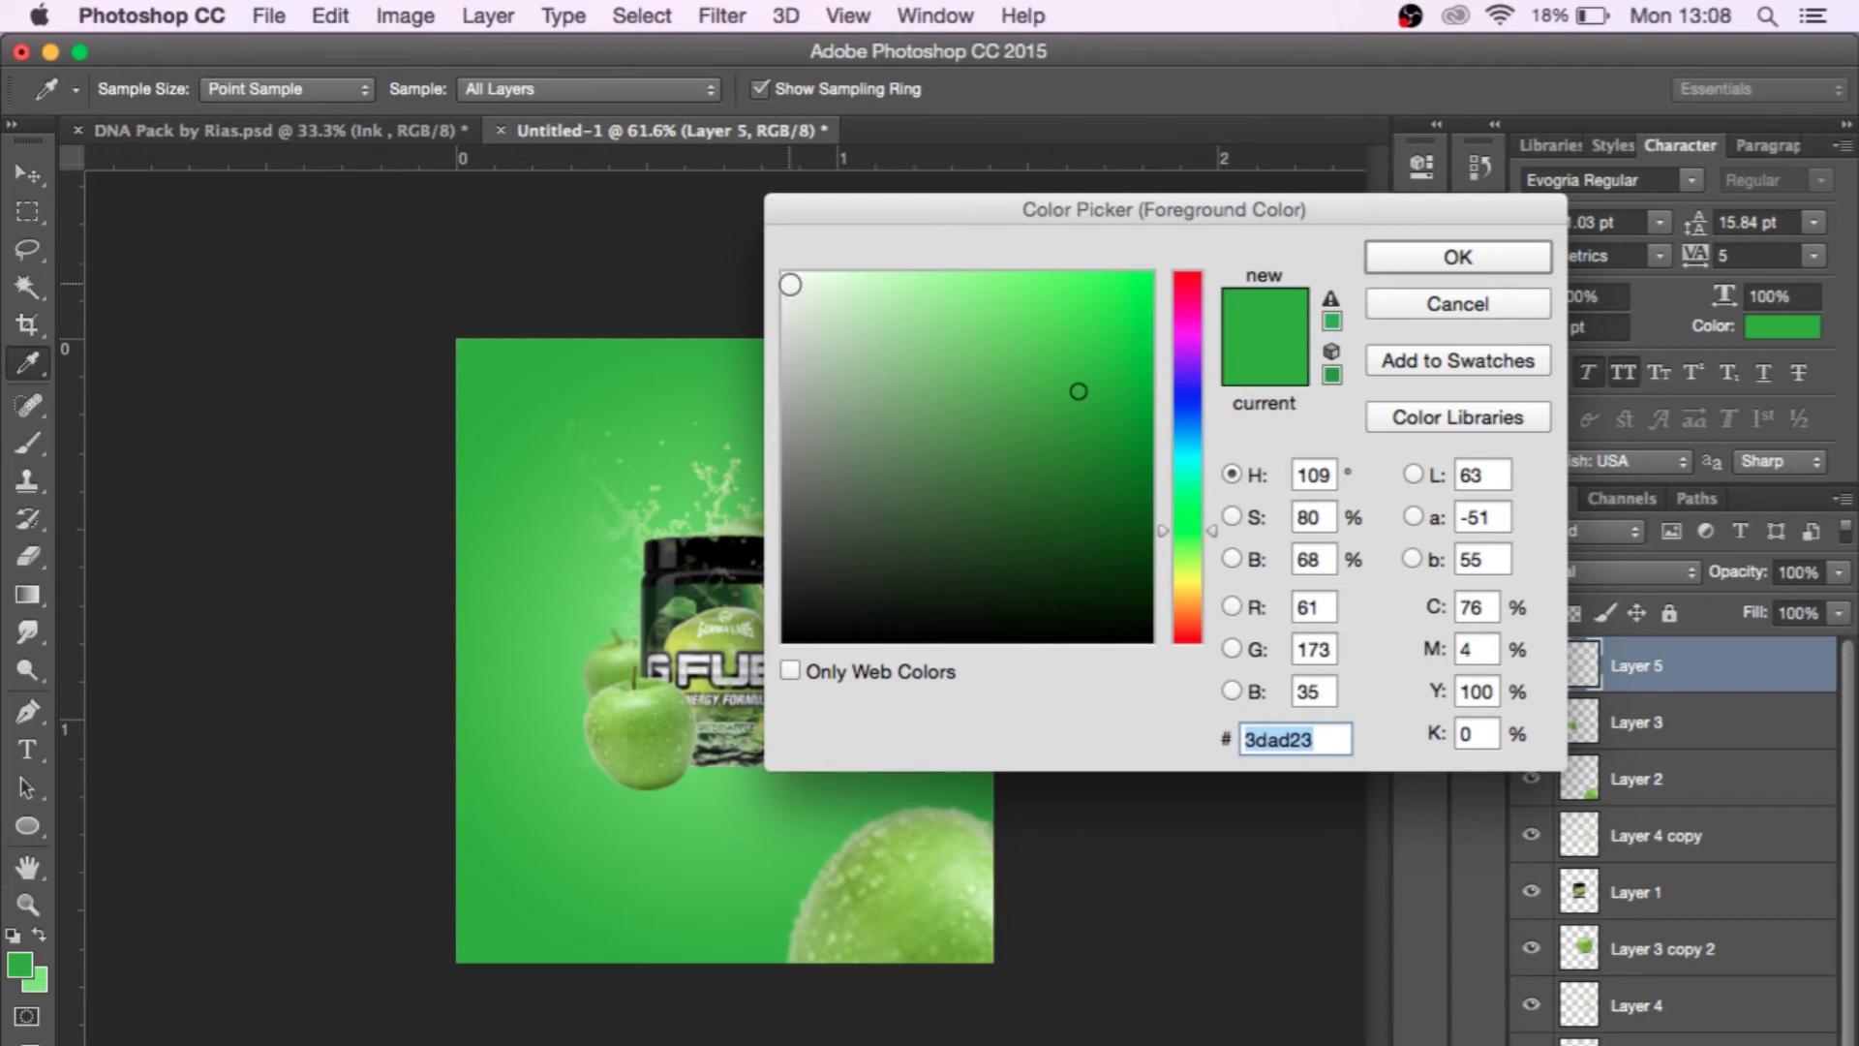
{"action": "left_click_drag", "start_coordinate": [783, 274], "coordinate": [763, 264]}
{"action": "left_click", "coordinate": [1457, 256]}
{"action": "scroll", "coordinate": [795, 467], "scroll_direction": "down", "scroll_amount": 3}
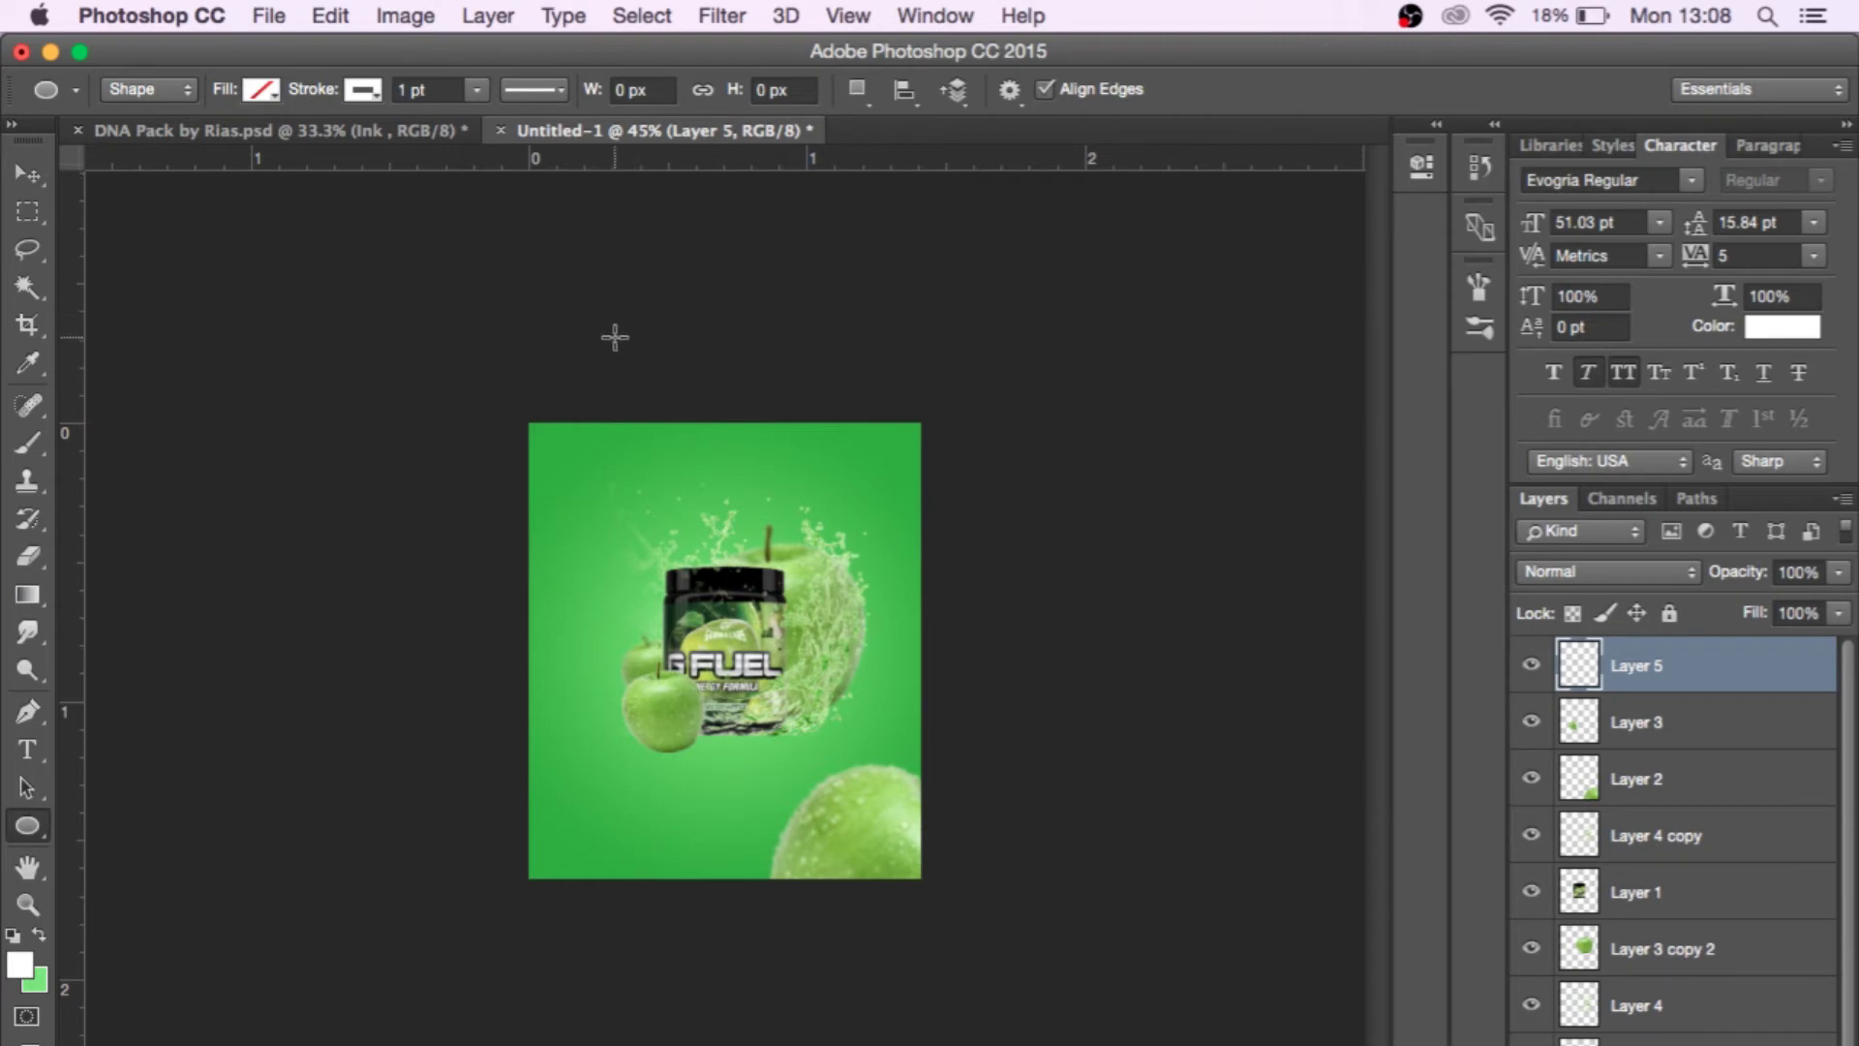
Set shape Fill white and Stroke none, then draw an 87 × 391 px ellipse above the tub.
{"action": "key", "text": "v"}
{"action": "left_click", "coordinate": [28, 831]}
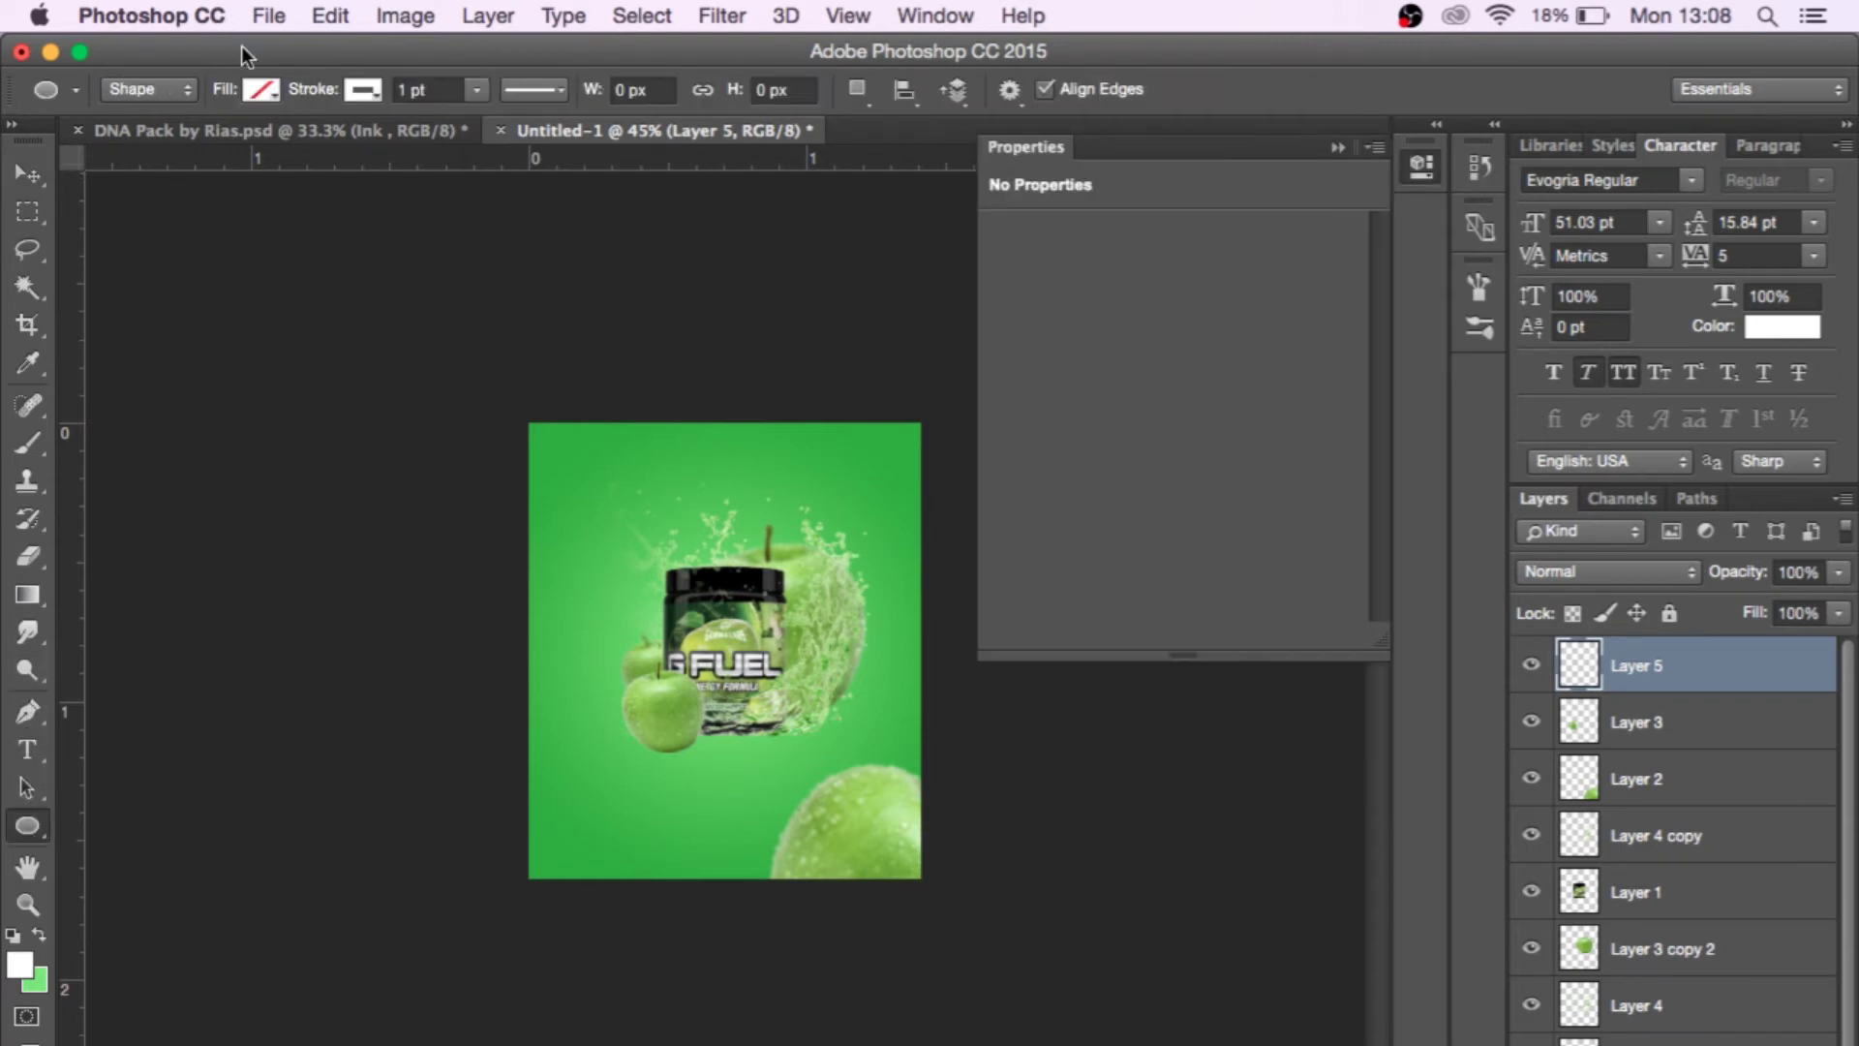
{"action": "left_click", "coordinate": [262, 89]}
{"action": "left_click", "coordinate": [122, 243]}
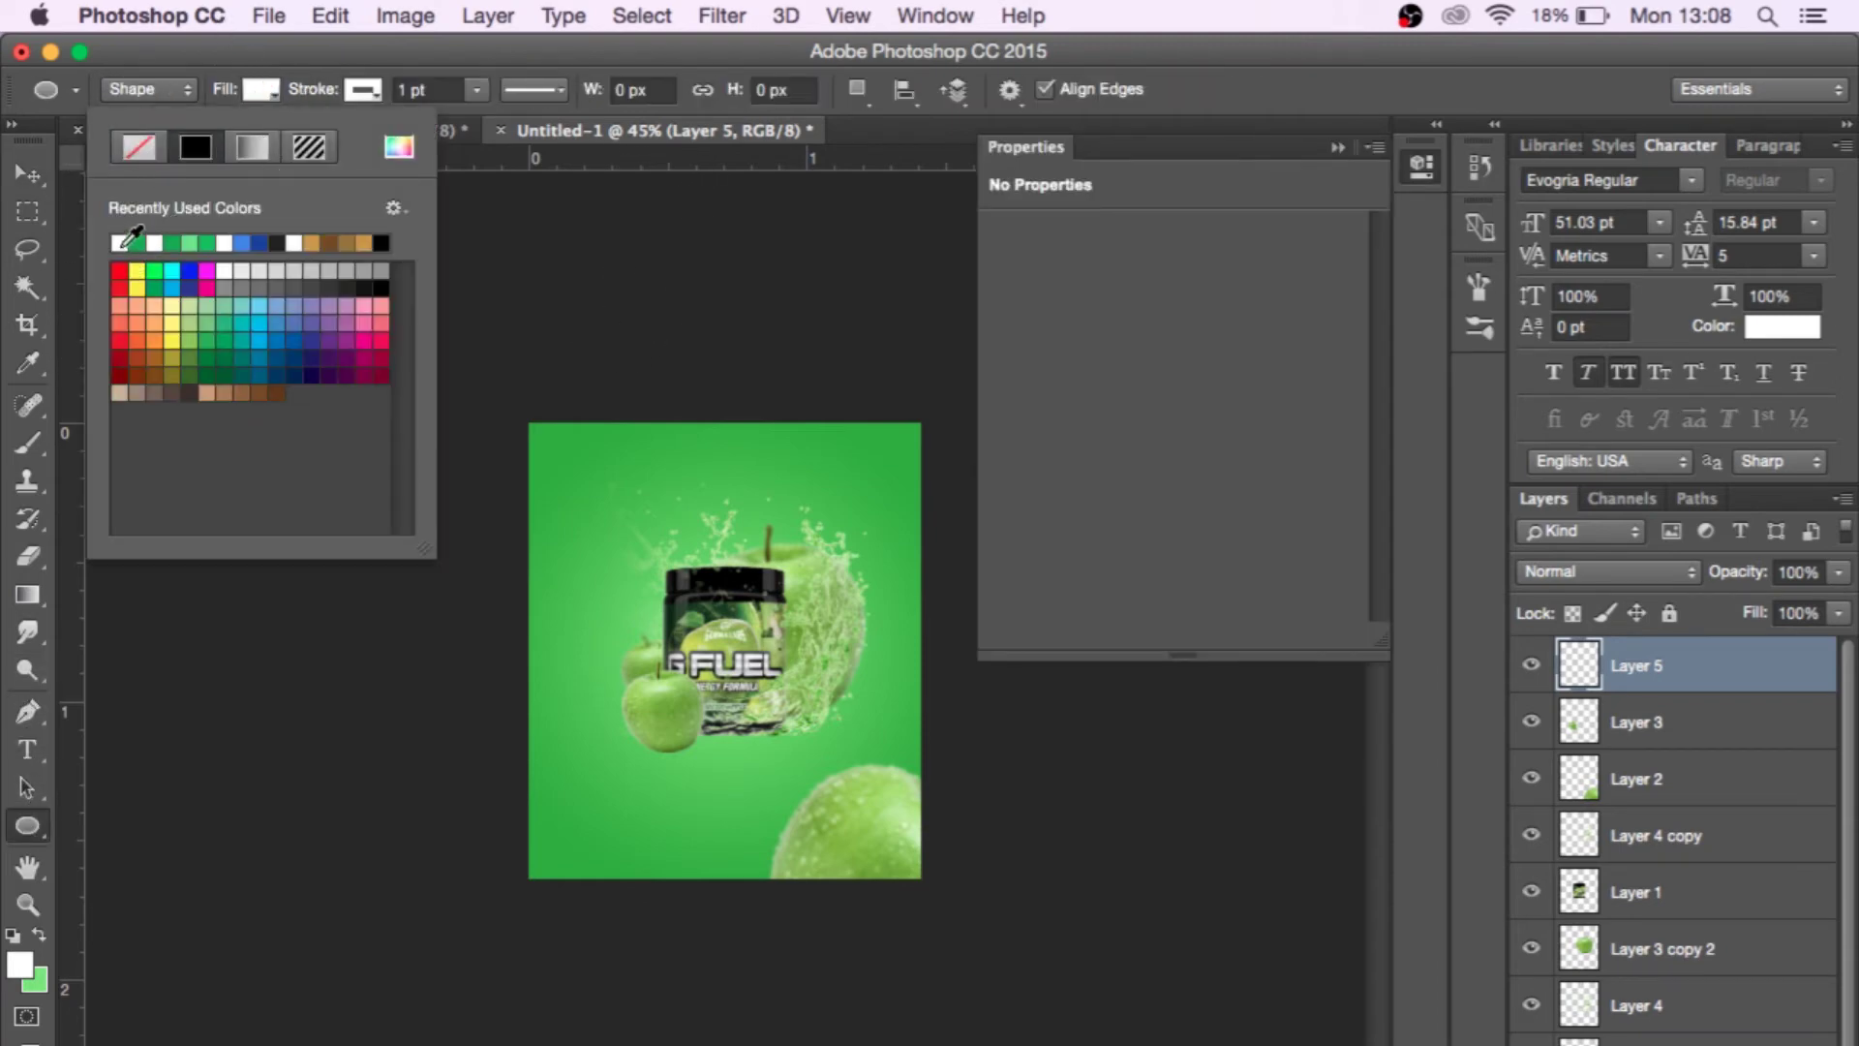
{"action": "left_click", "coordinate": [368, 89]}
{"action": "left_click", "coordinate": [373, 85]}
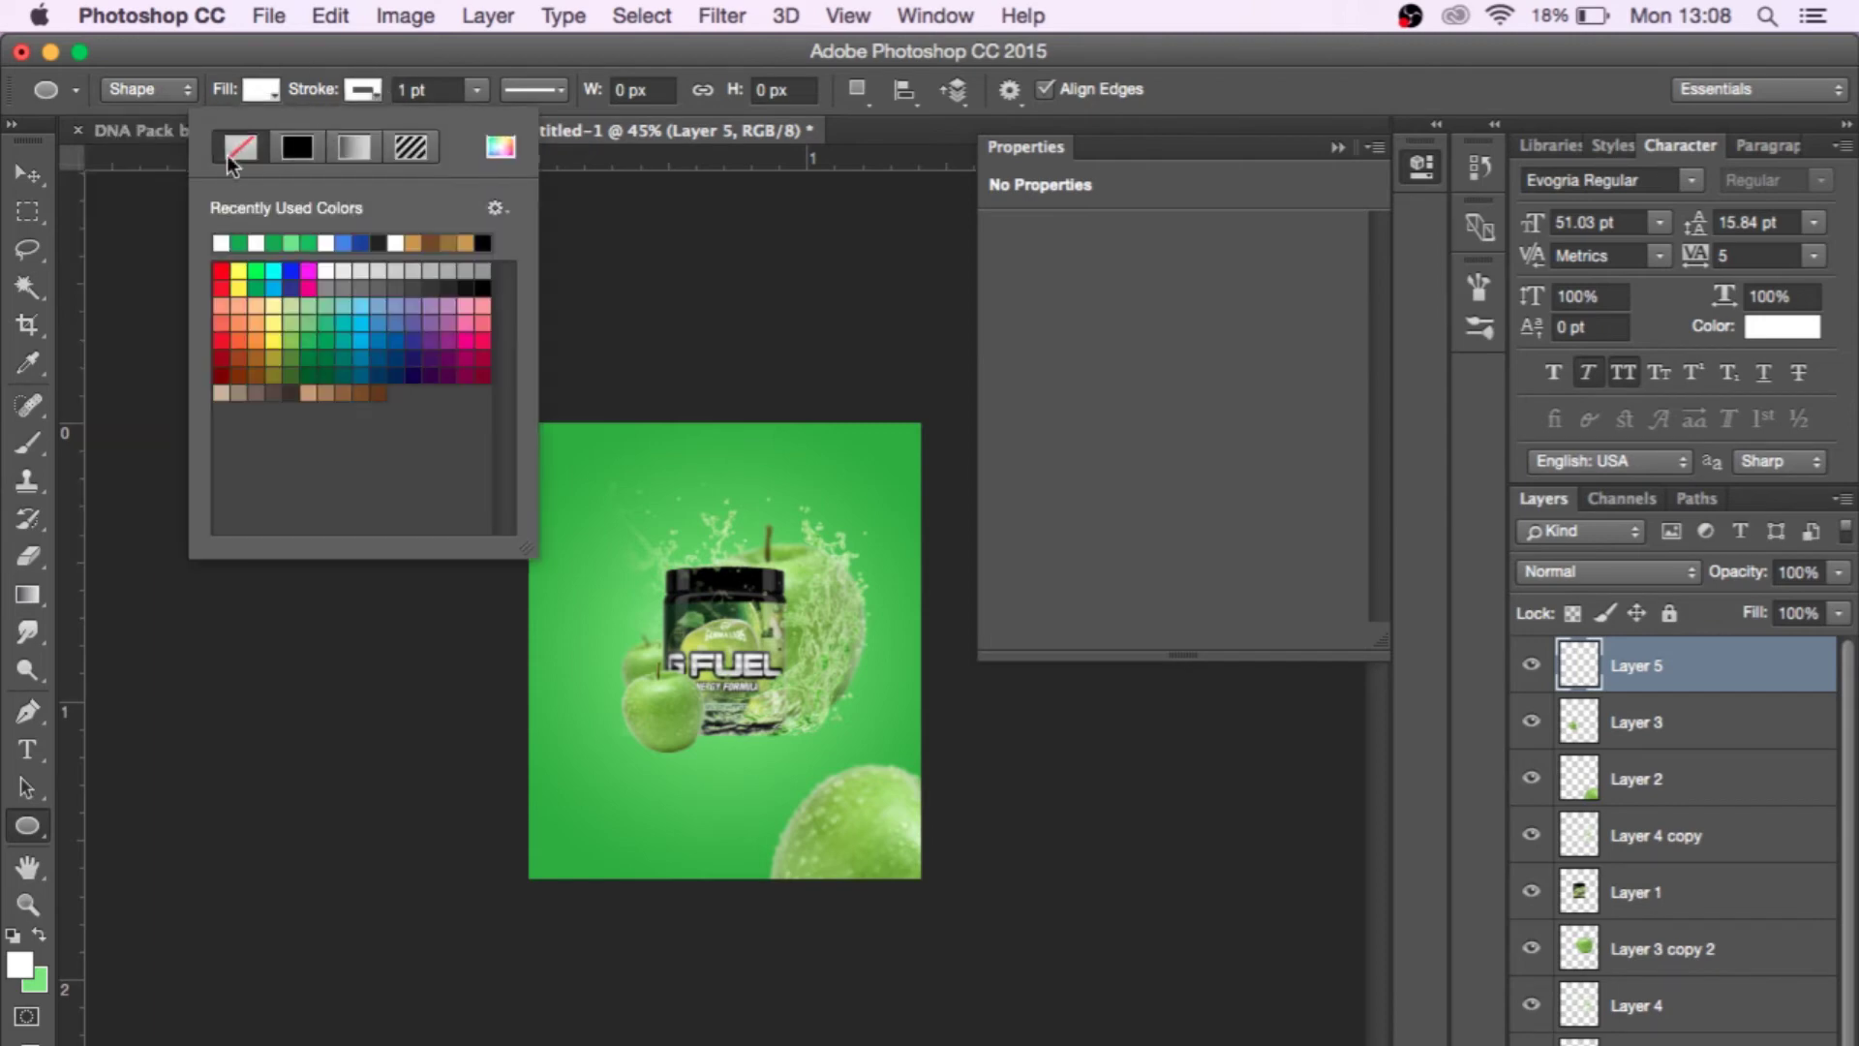
{"action": "left_click", "coordinate": [1332, 157]}
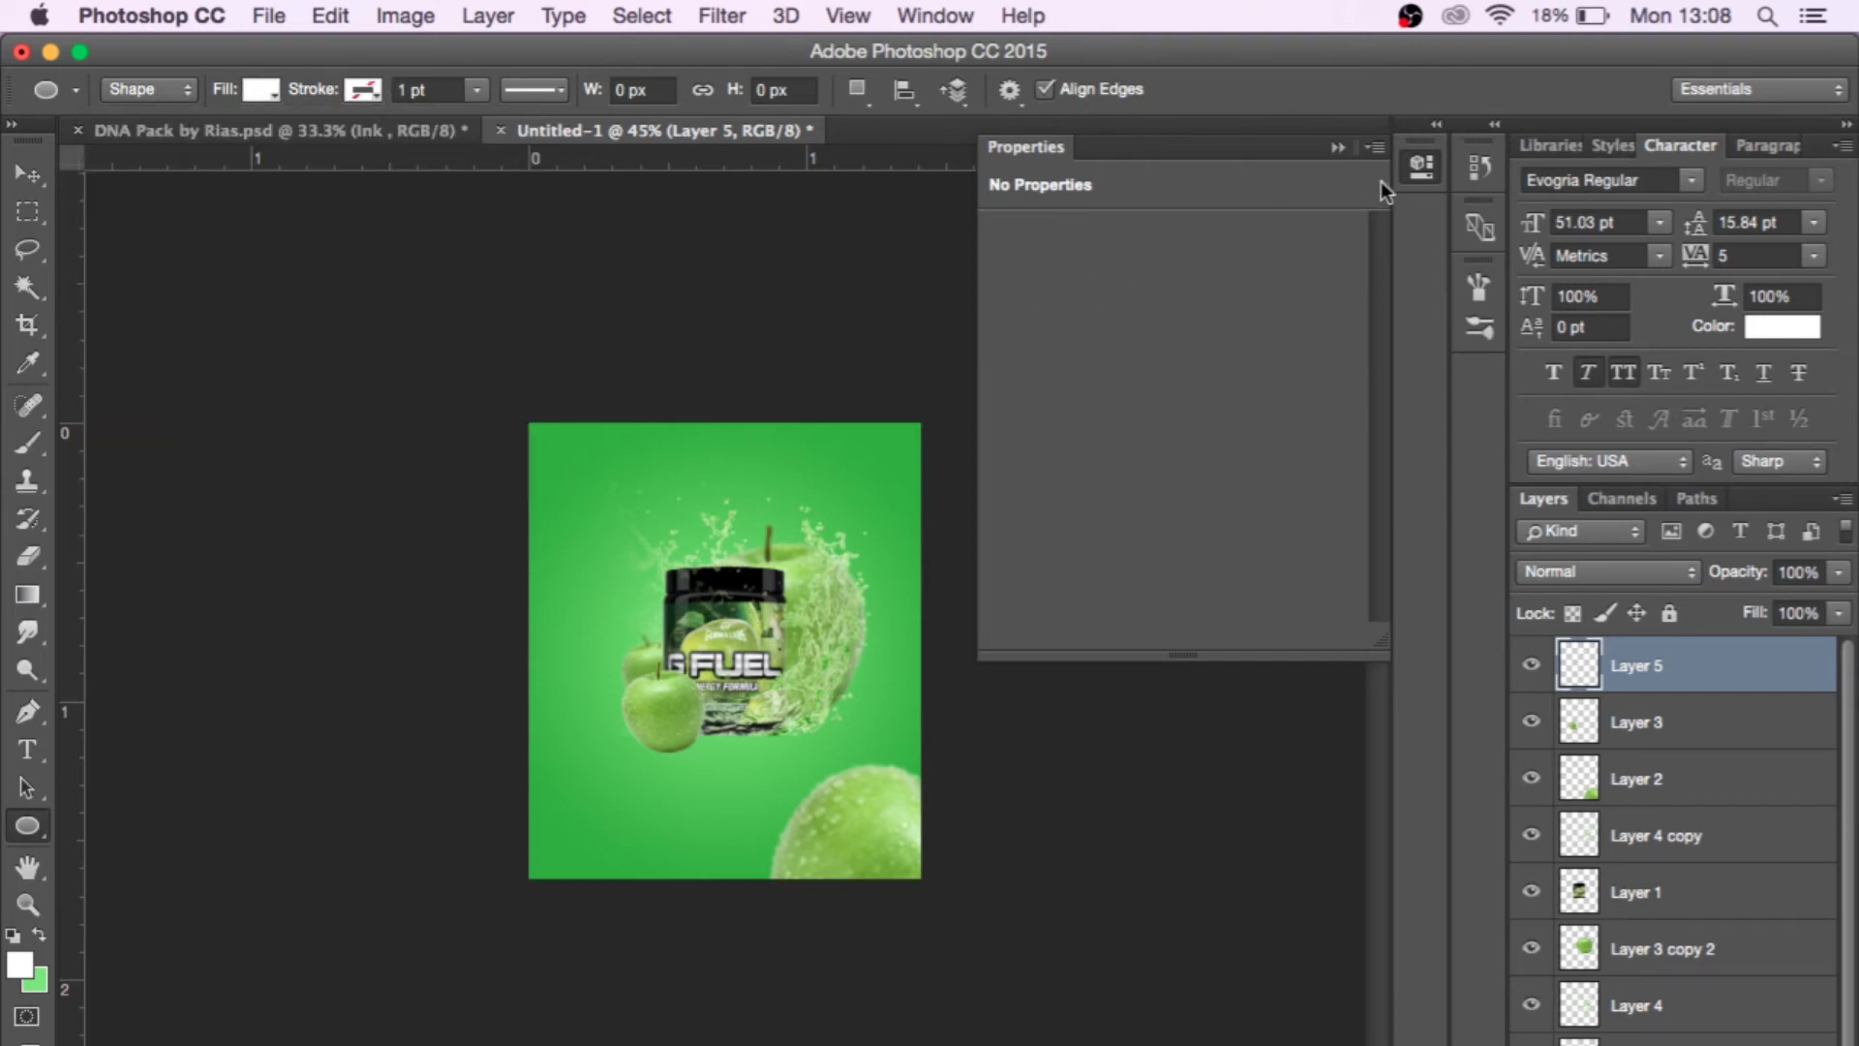
{"action": "left_click", "coordinate": [1338, 148]}
{"action": "left_click_drag", "start_coordinate": [696, 316], "coordinate": [752, 572]}
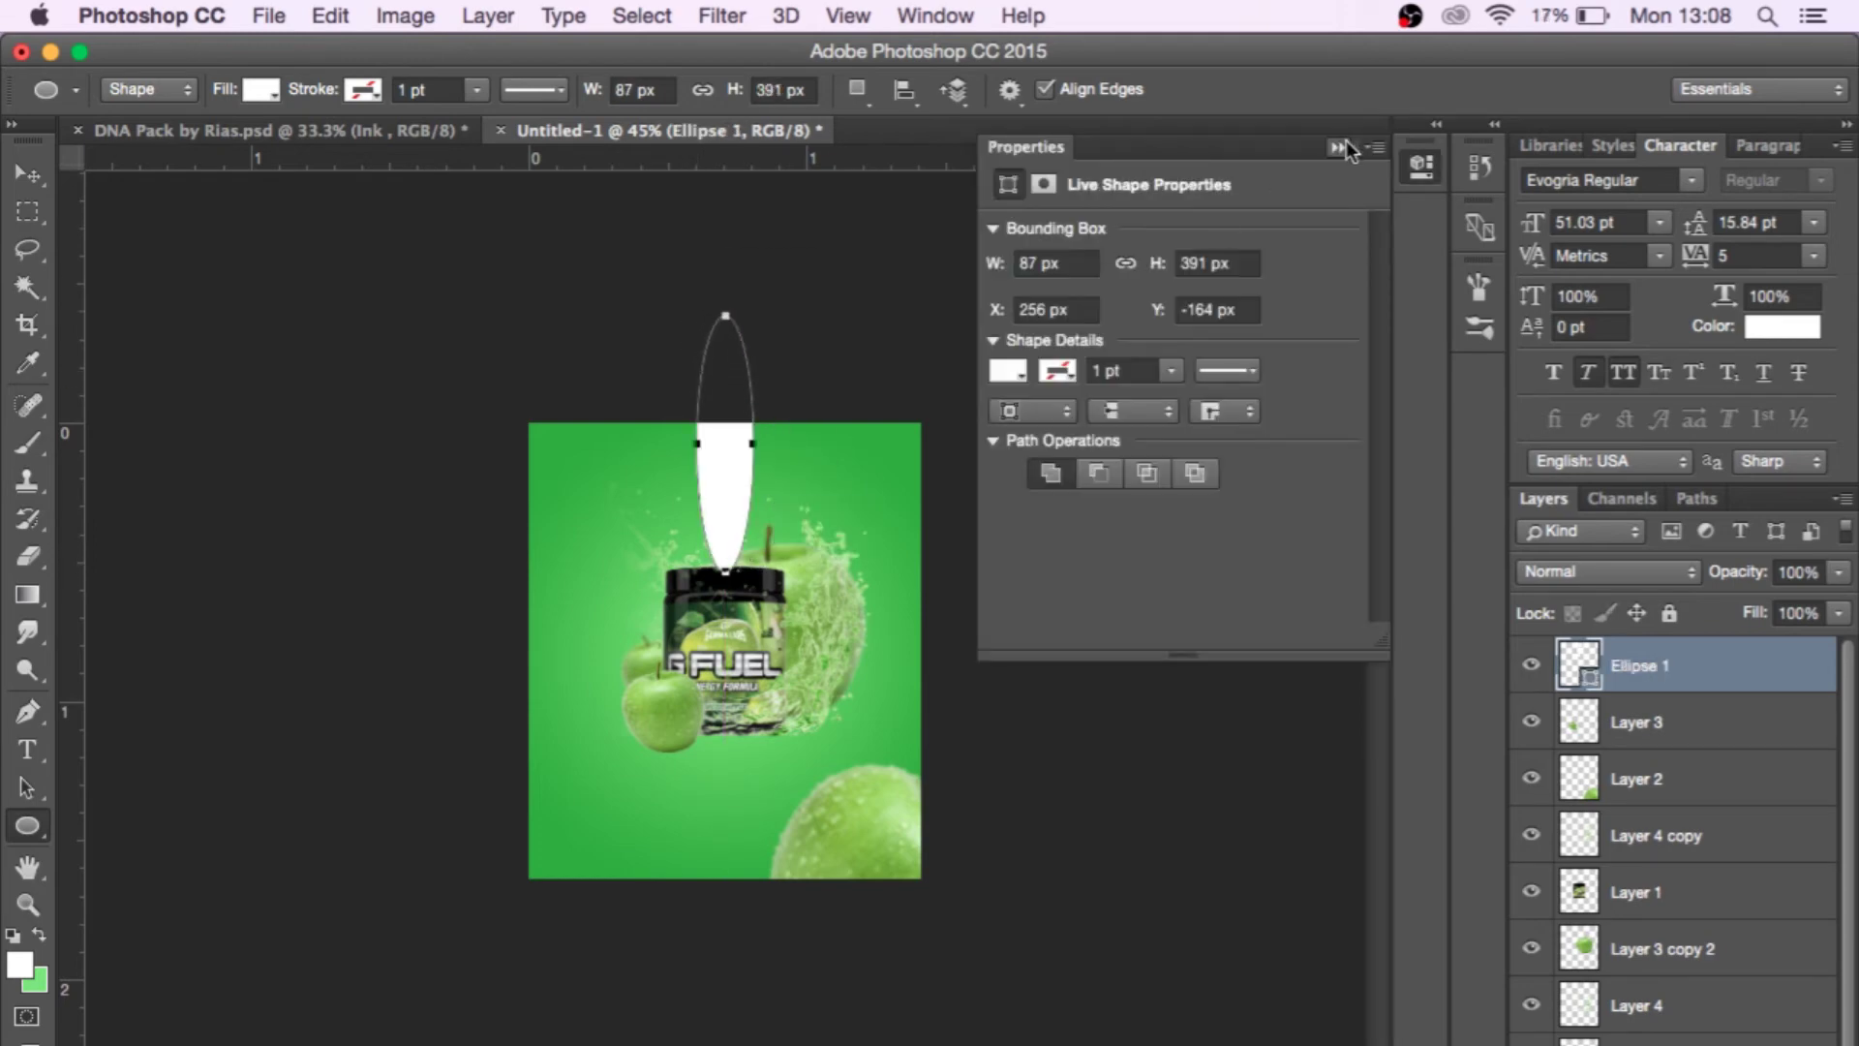
Convert Ellipse 1 to a smart object and apply a Gaussian Blur of about 45.8 px.
{"action": "left_click", "coordinate": [721, 16]}
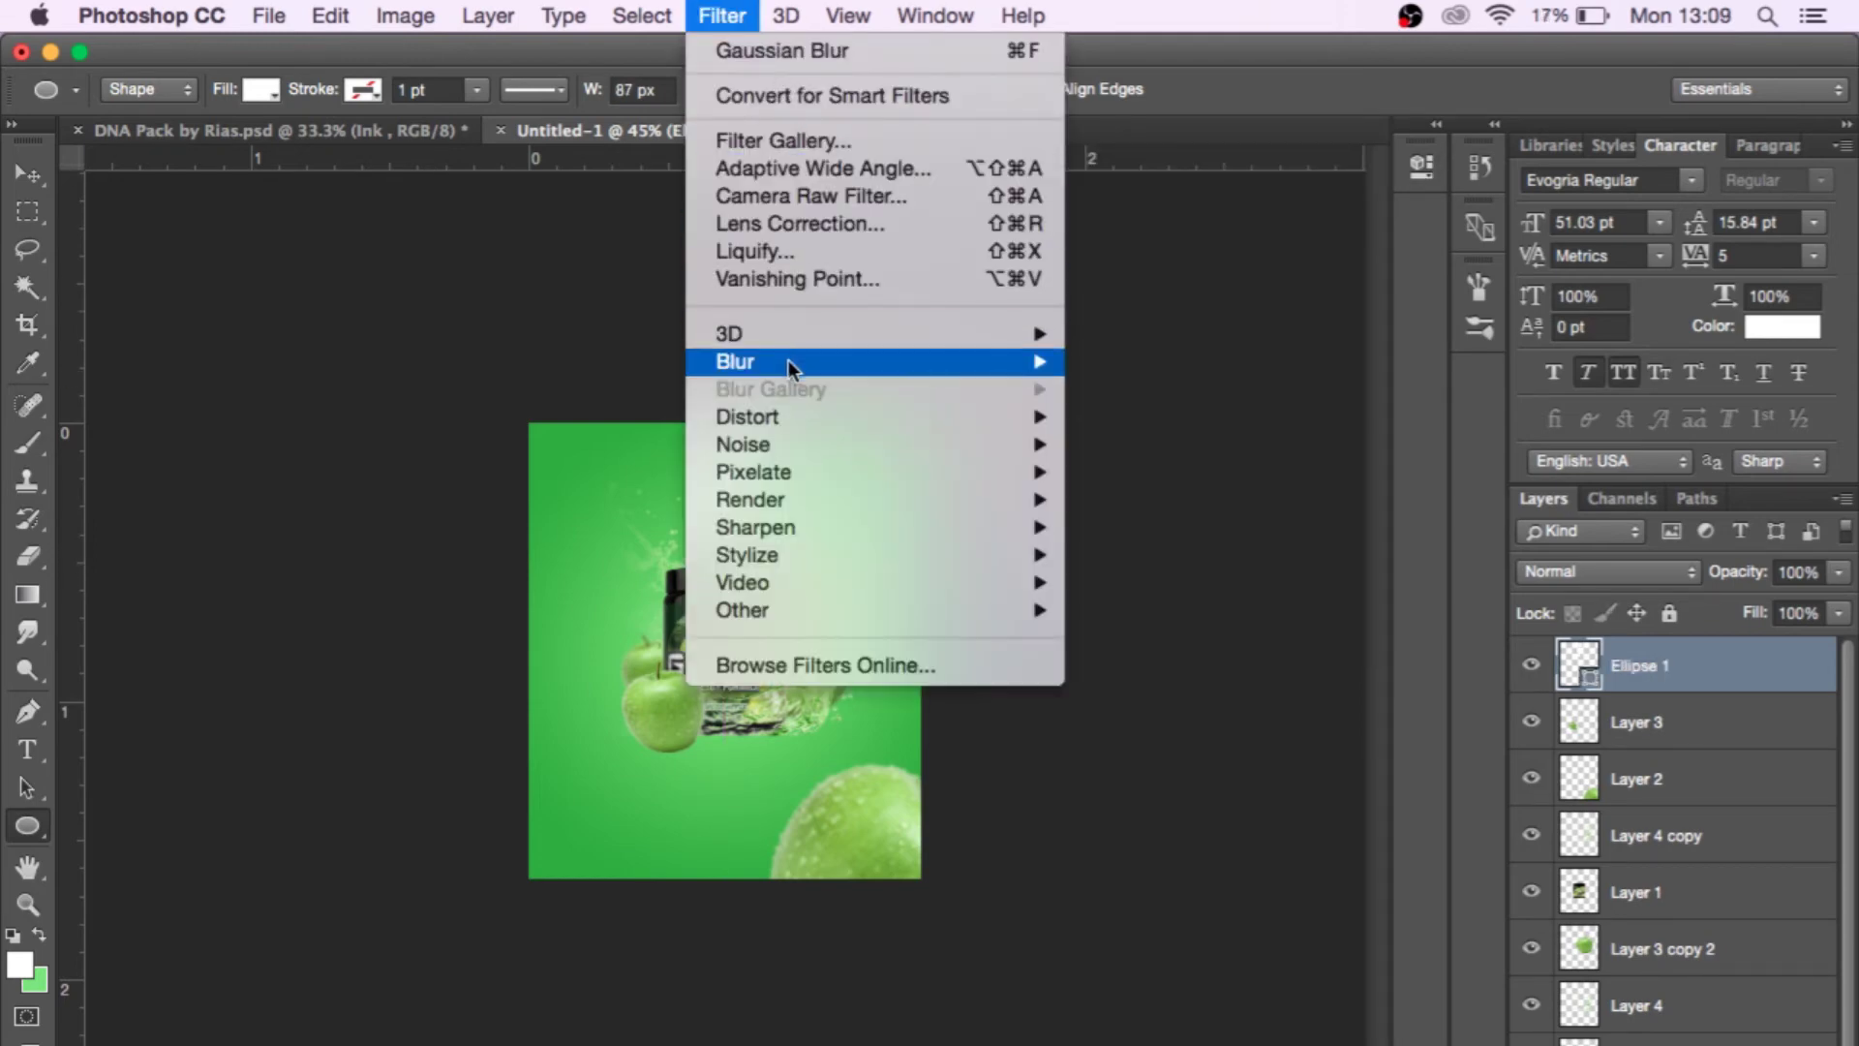
{"action": "mouse_move", "coordinate": [788, 362]}
{"action": "left_click", "coordinate": [1181, 472]}
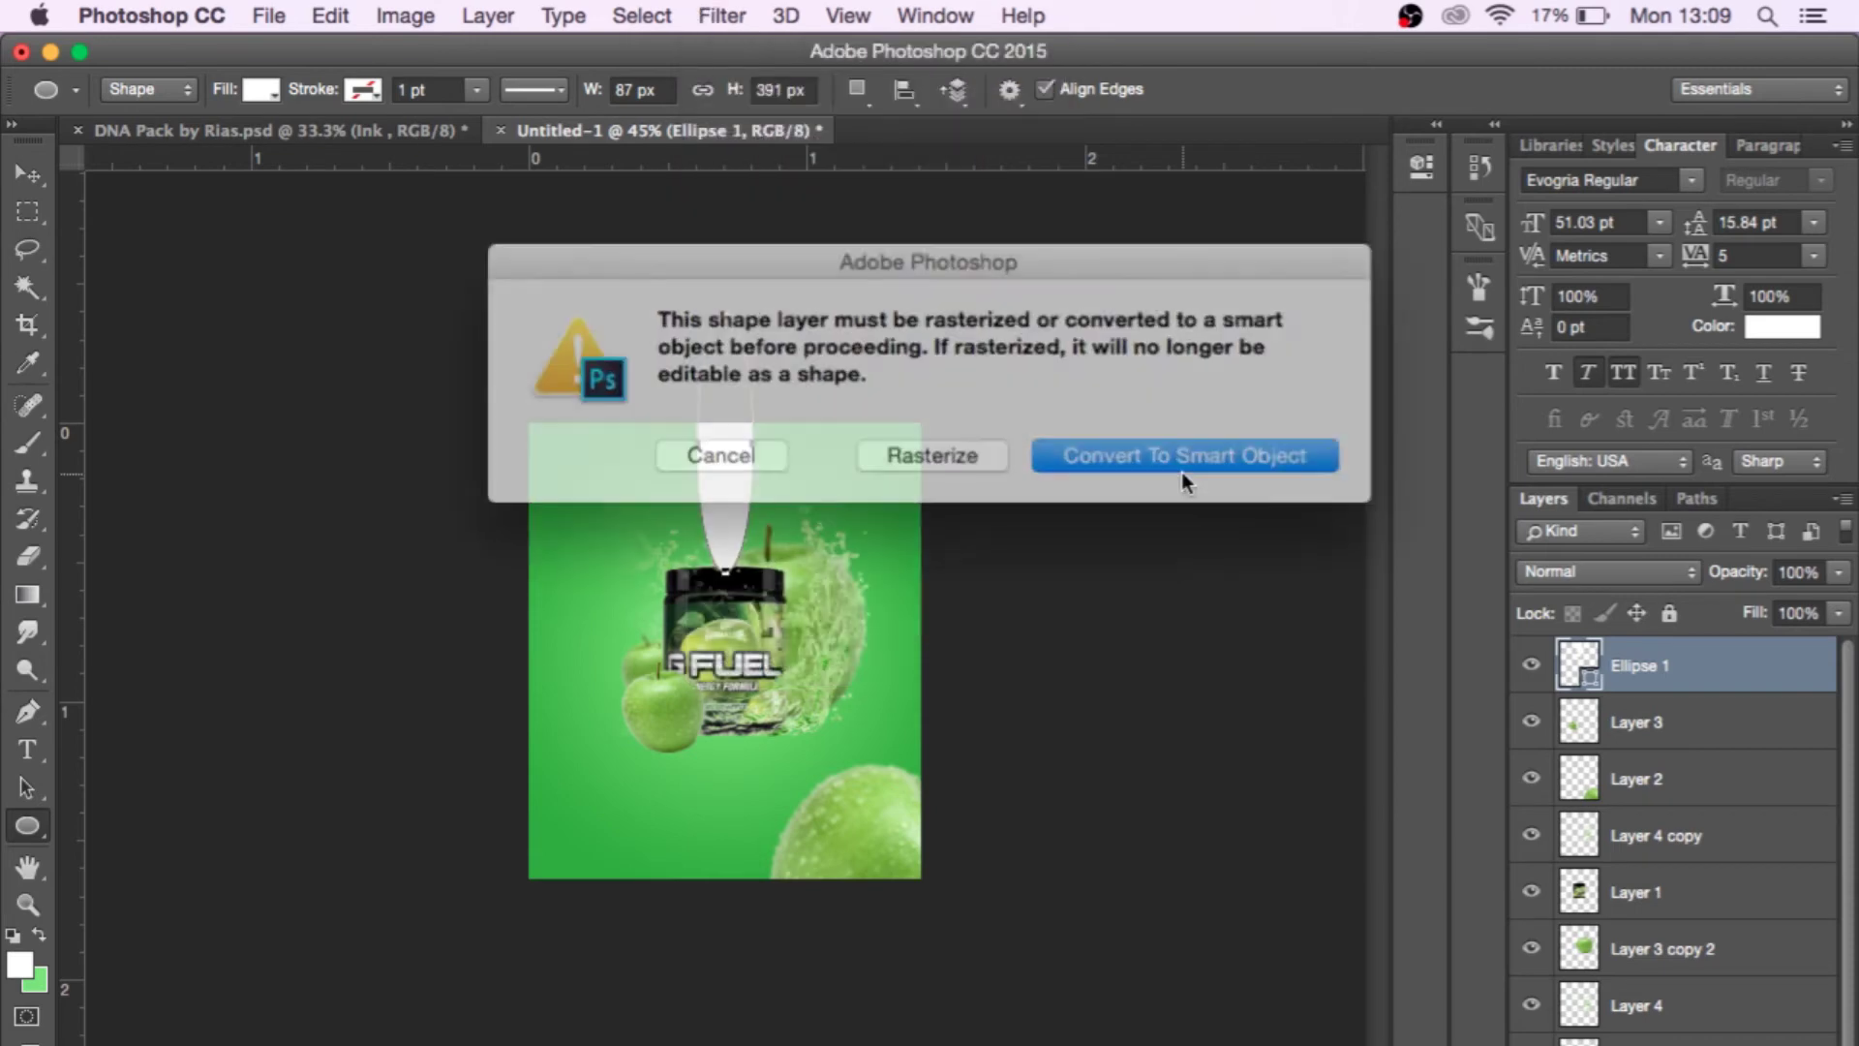
{"action": "left_click", "coordinate": [1178, 470]}
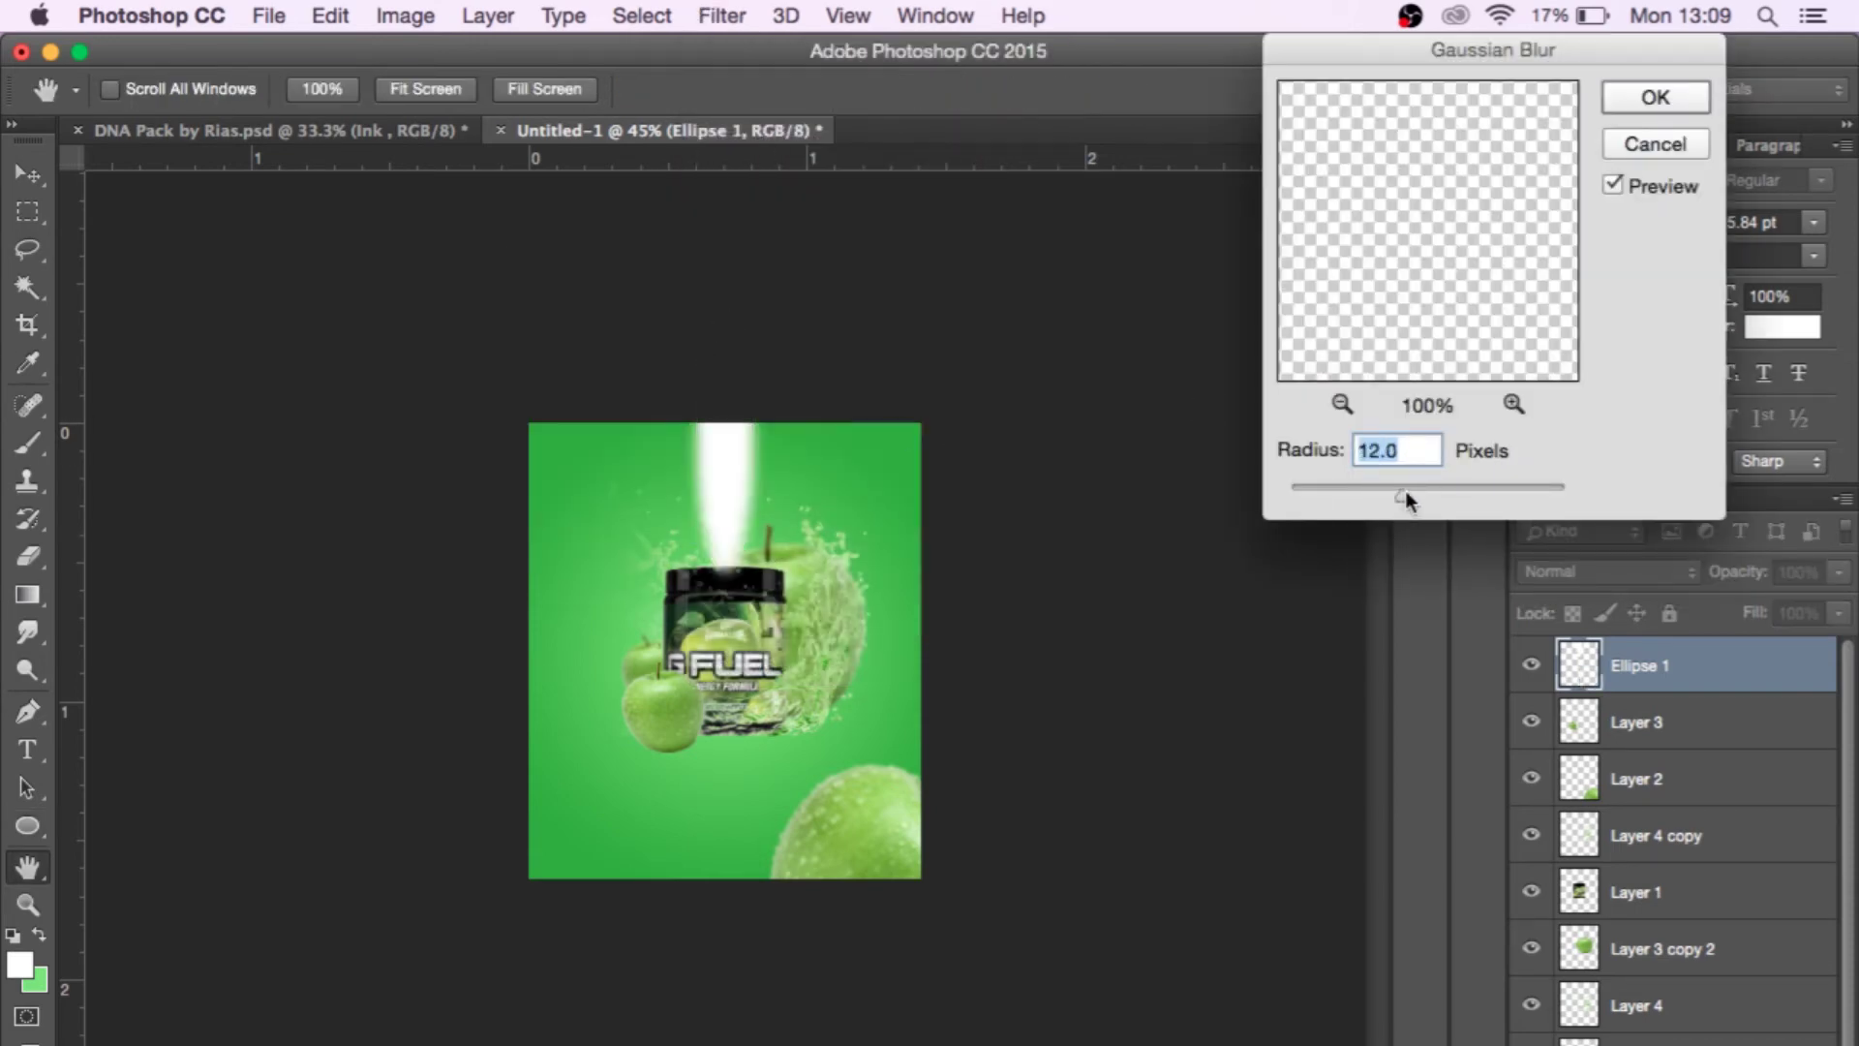
{"action": "left_click_drag", "start_coordinate": [1410, 490], "coordinate": [1437, 488]}
{"action": "left_click", "coordinate": [1647, 96]}
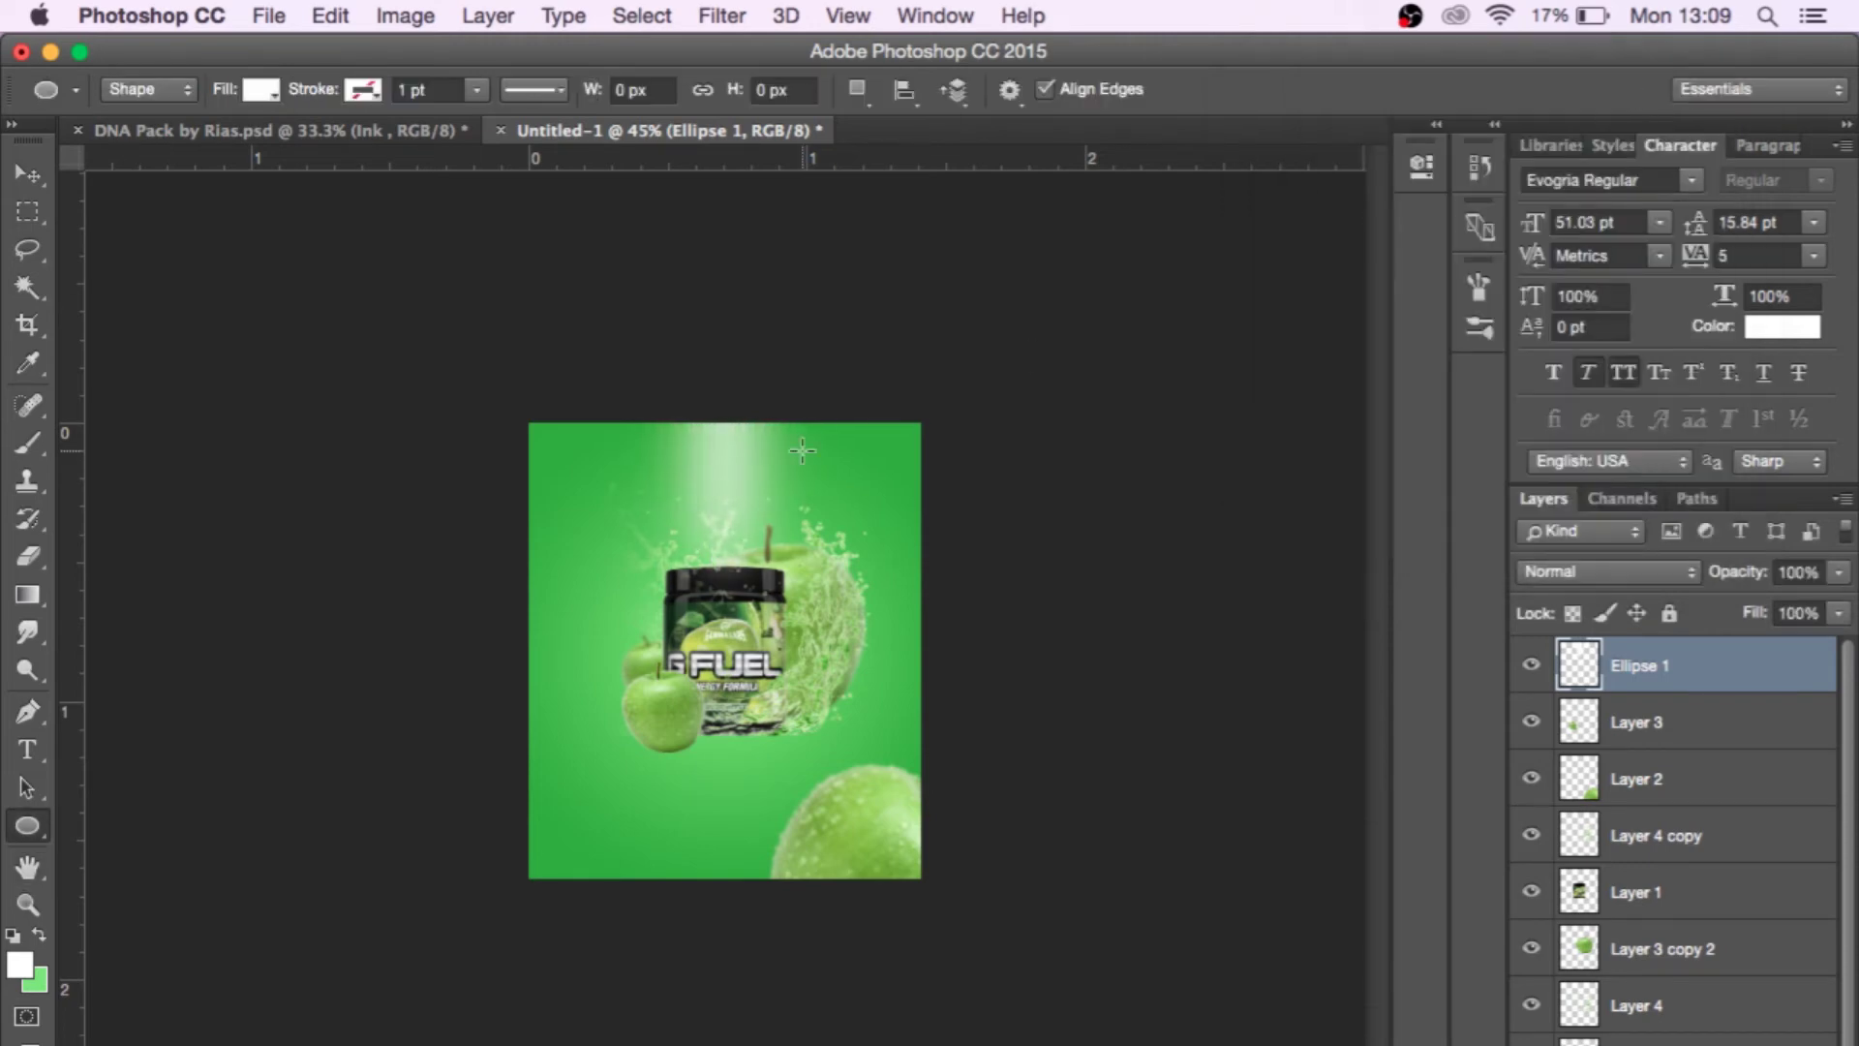
{"action": "scroll", "coordinate": [801, 451], "scroll_direction": "up", "scroll_amount": 3}
Duplicate the light beam, then scale, tilt and narrow the copy.
{"action": "key", "text": "ctrl+j"}
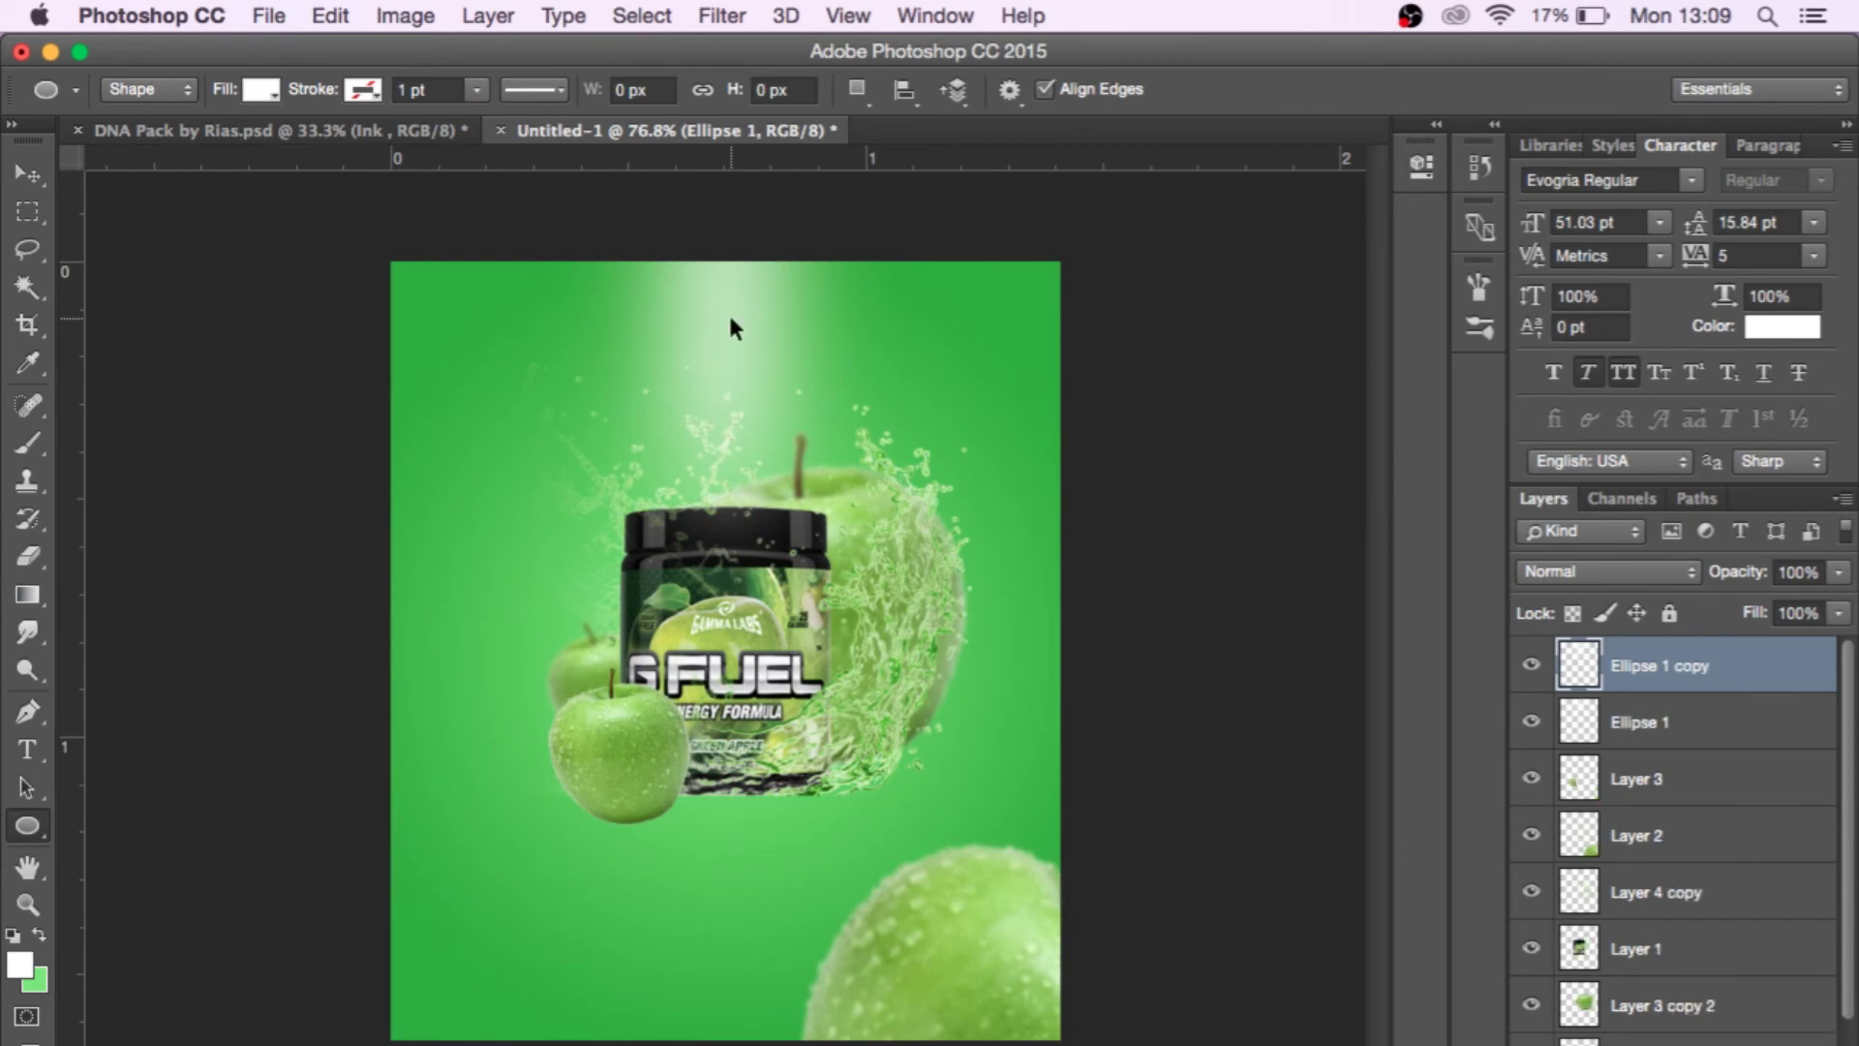
{"action": "key", "text": "ctrl+t"}
{"action": "left_click_drag", "start_coordinate": [906, 637], "coordinate": [620, 377]}
{"action": "left_click_drag", "start_coordinate": [736, 426], "coordinate": [649, 513]}
{"action": "left_click_drag", "start_coordinate": [596, 403], "coordinate": [664, 376]}
{"action": "key", "text": "Return"}
{"action": "key", "text": "ctrl+t"}
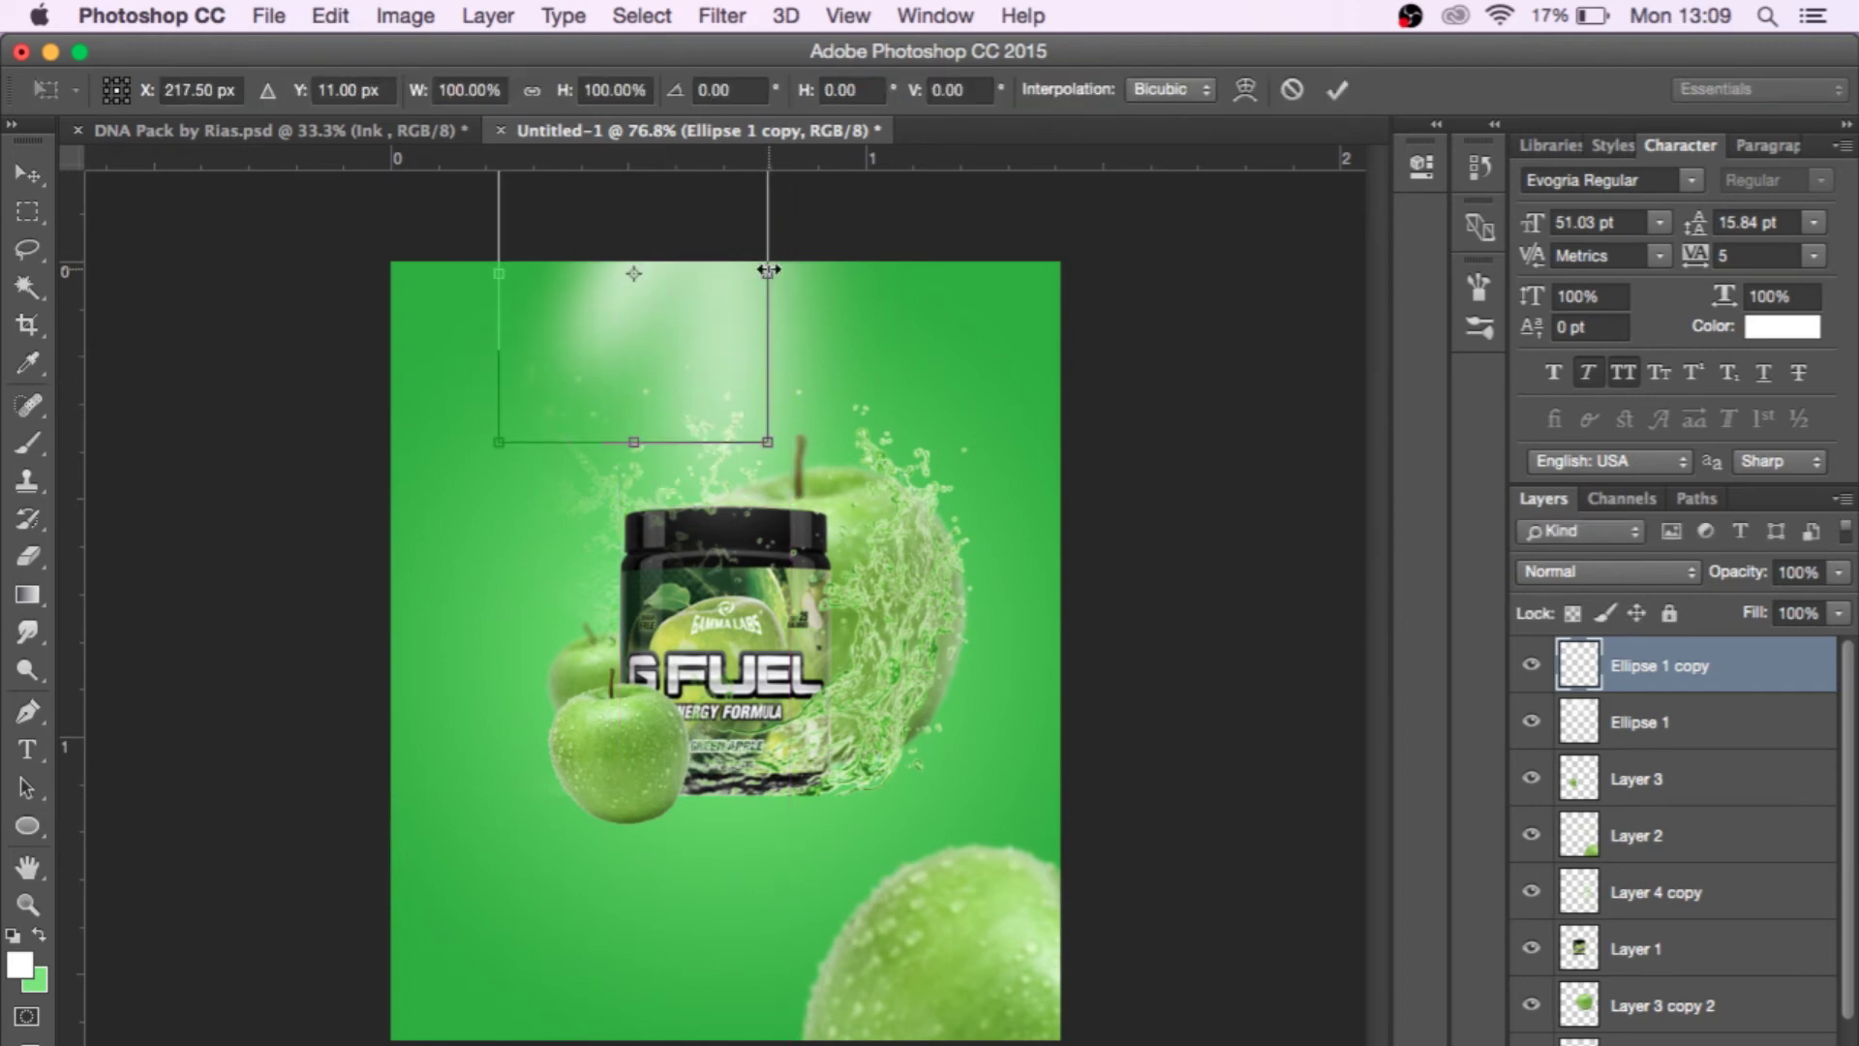
{"action": "left_click_drag", "start_coordinate": [759, 270], "coordinate": [678, 271]}
{"action": "key", "text": "Return"}
Add a second beam copy tilted the other way, making three rays.
{"action": "left_click", "coordinate": [29, 172]}
{"action": "key", "text": "ctrl+j"}
{"action": "key", "text": "ctrl+t"}
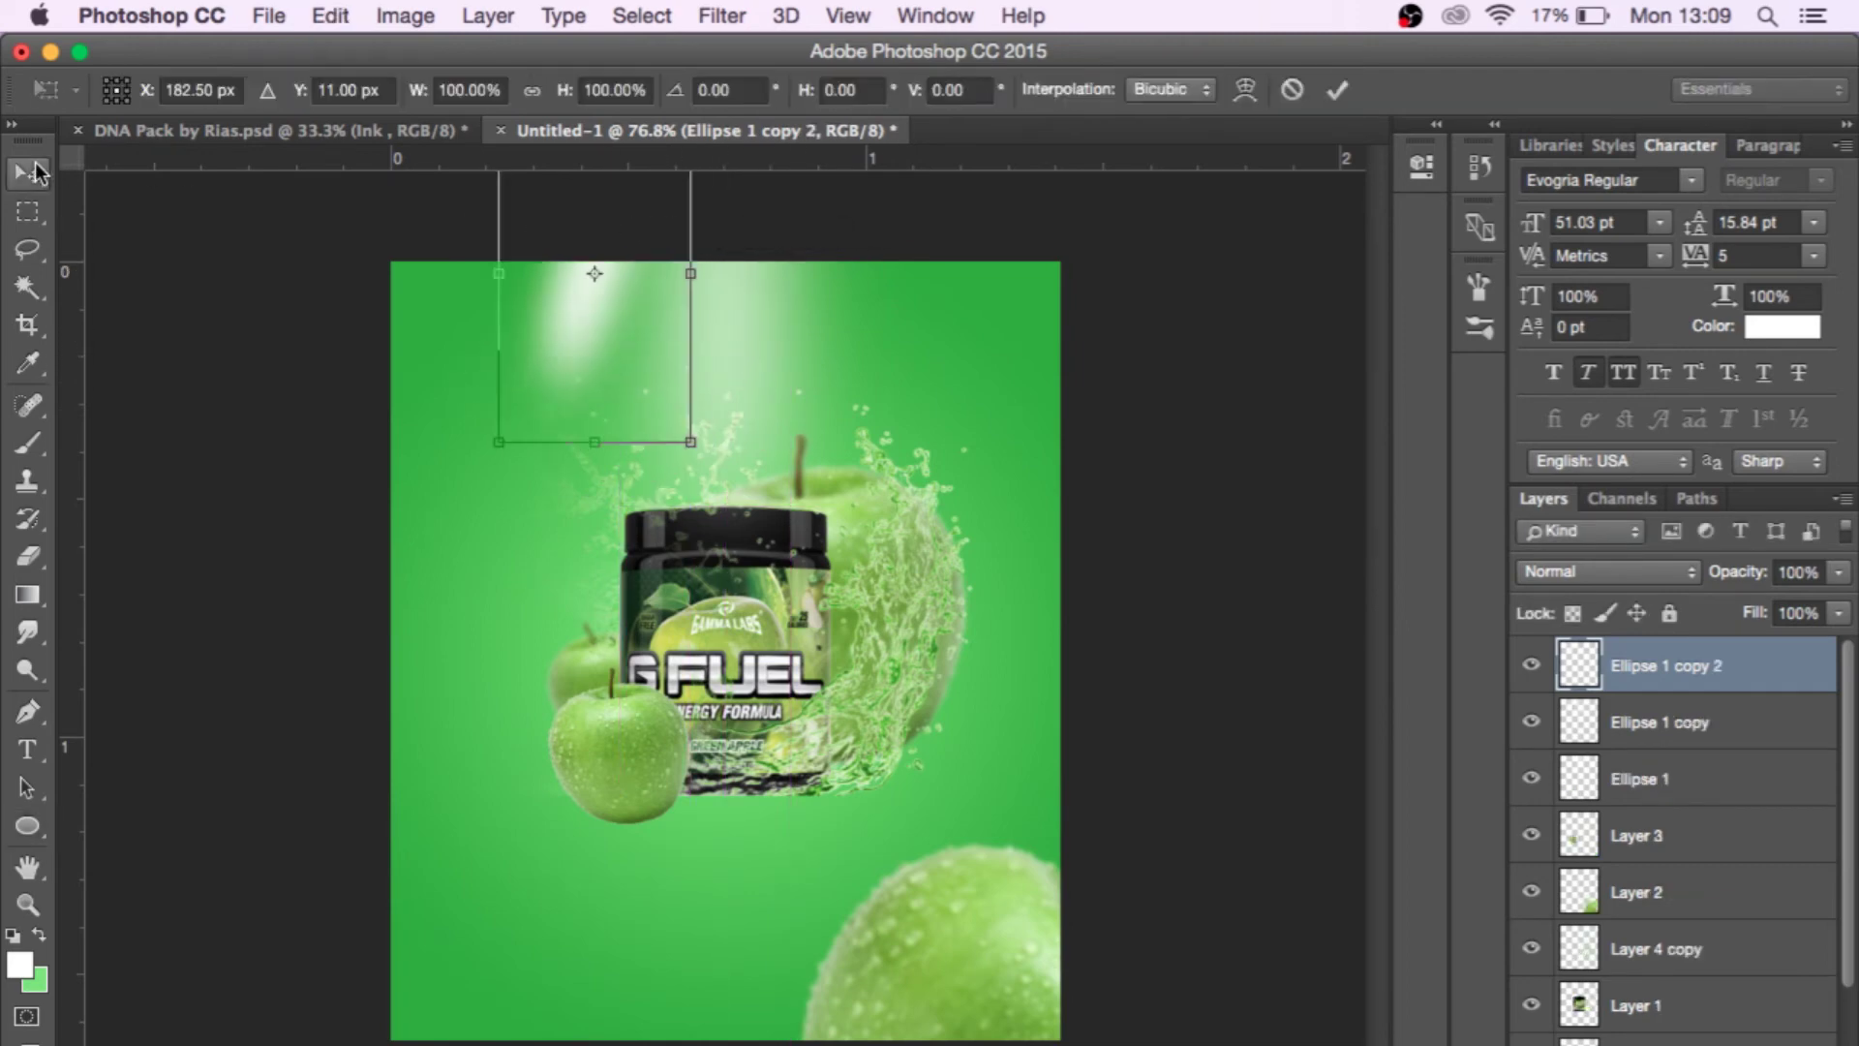
{"action": "left_click_drag", "start_coordinate": [746, 455], "coordinate": [910, 306]}
{"action": "key", "text": "Return"}
{"action": "key", "text": "ctrl+minus"}
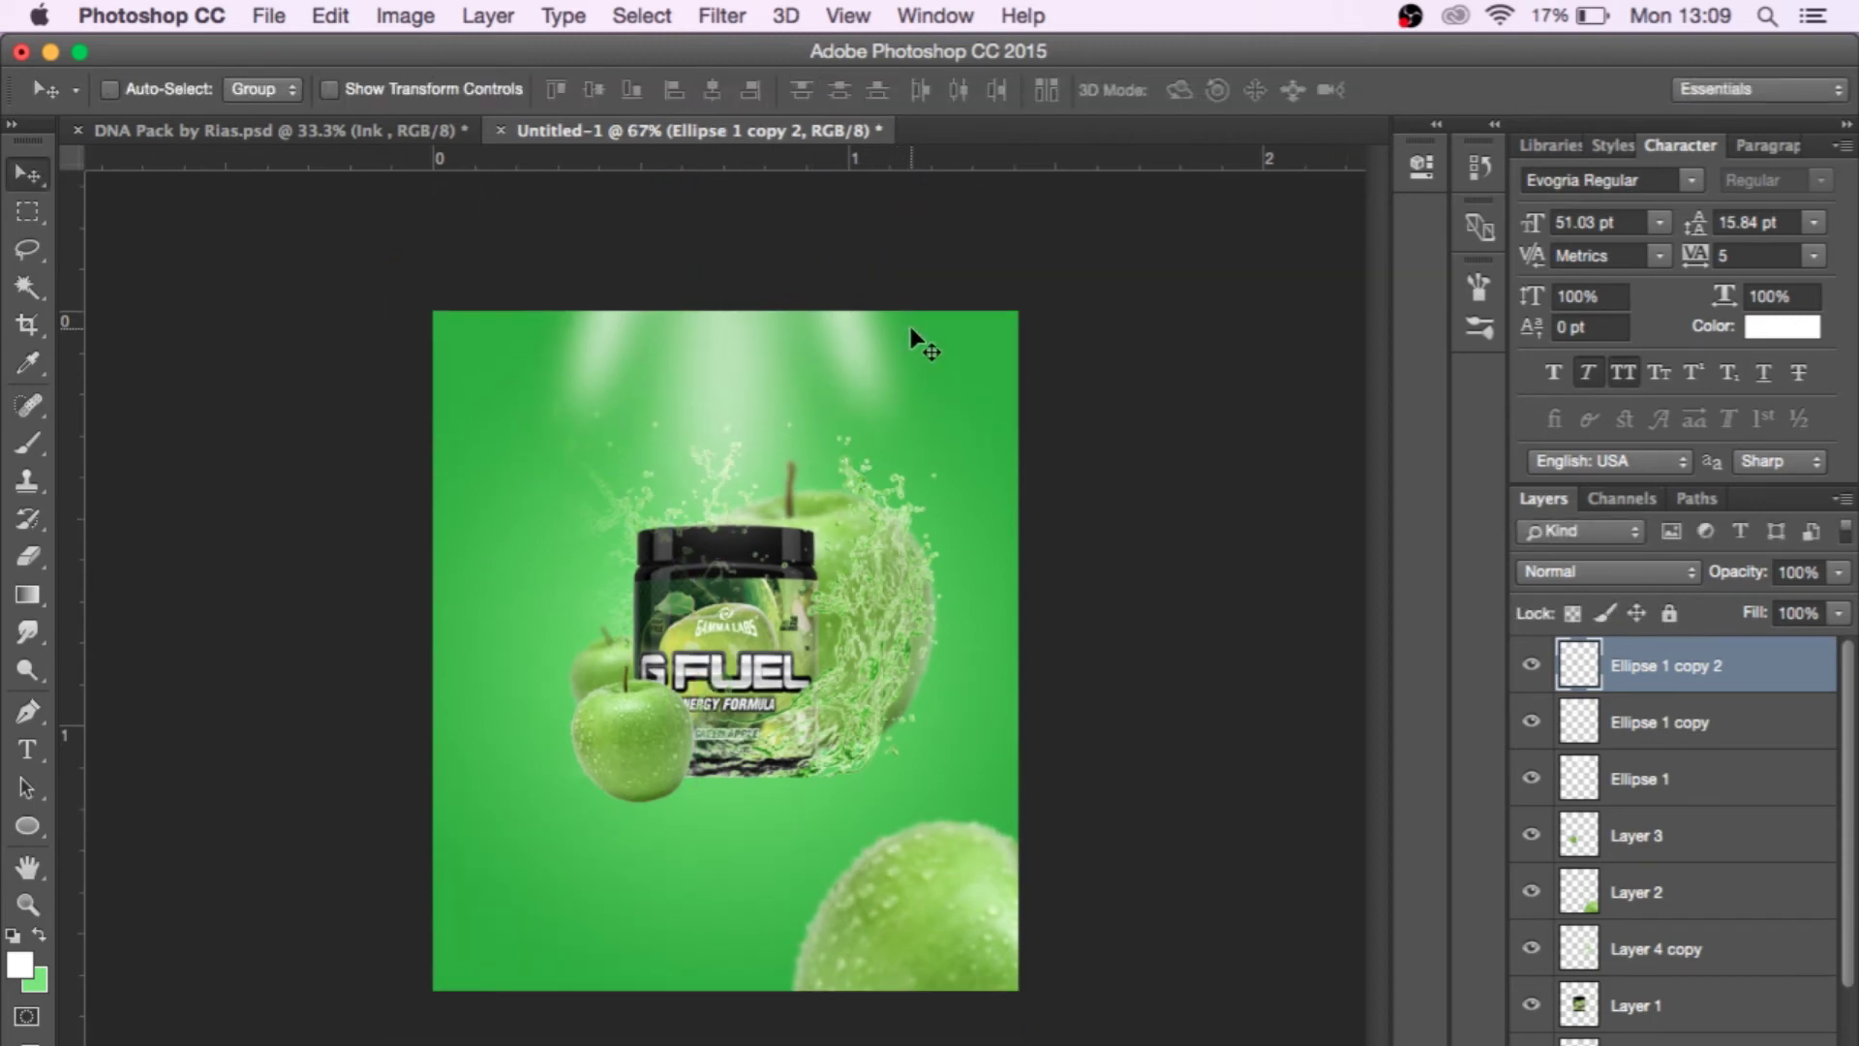
Select Layer 0 and add a new empty Layer 5 just above it.
{"action": "scroll", "coordinate": [788, 485], "scroll_direction": "down", "scroll_amount": 3}
{"action": "scroll", "coordinate": [603, 676], "scroll_direction": "up", "scroll_amount": 4}
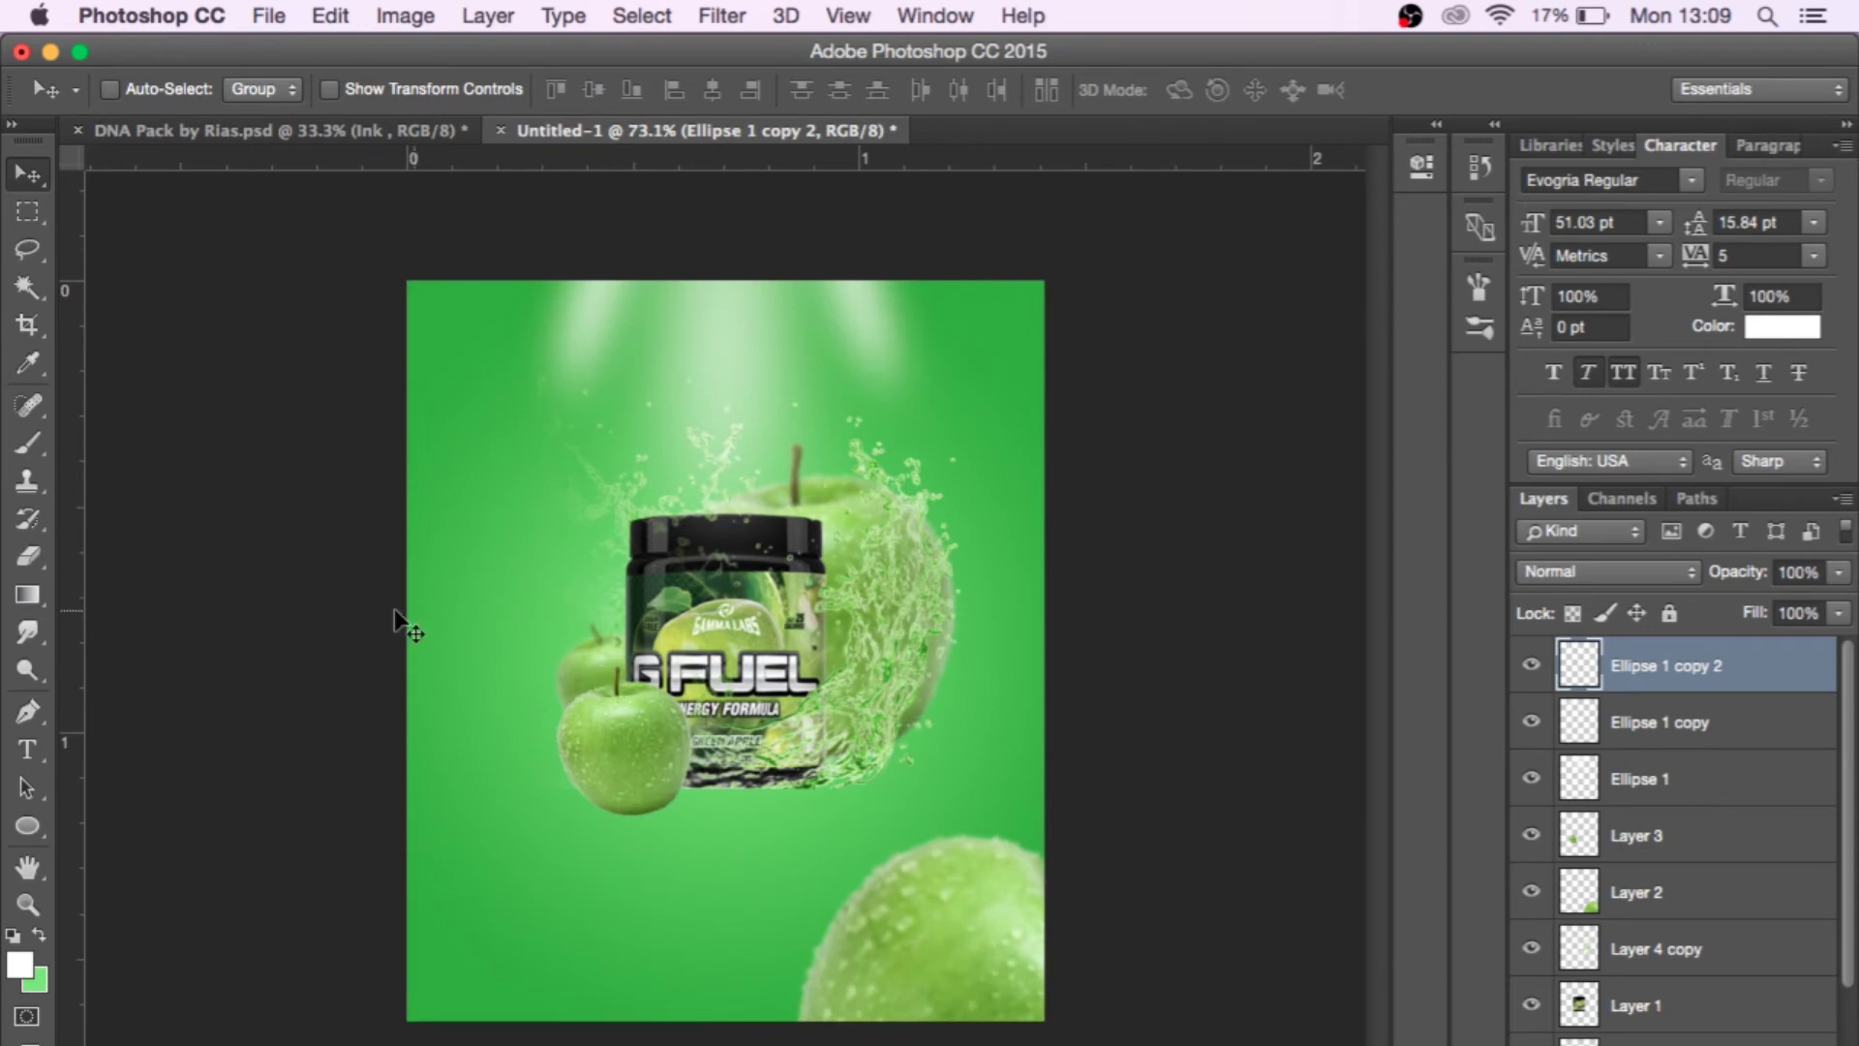
{"action": "scroll", "coordinate": [1757, 944], "scroll_direction": "down", "scroll_amount": 3}
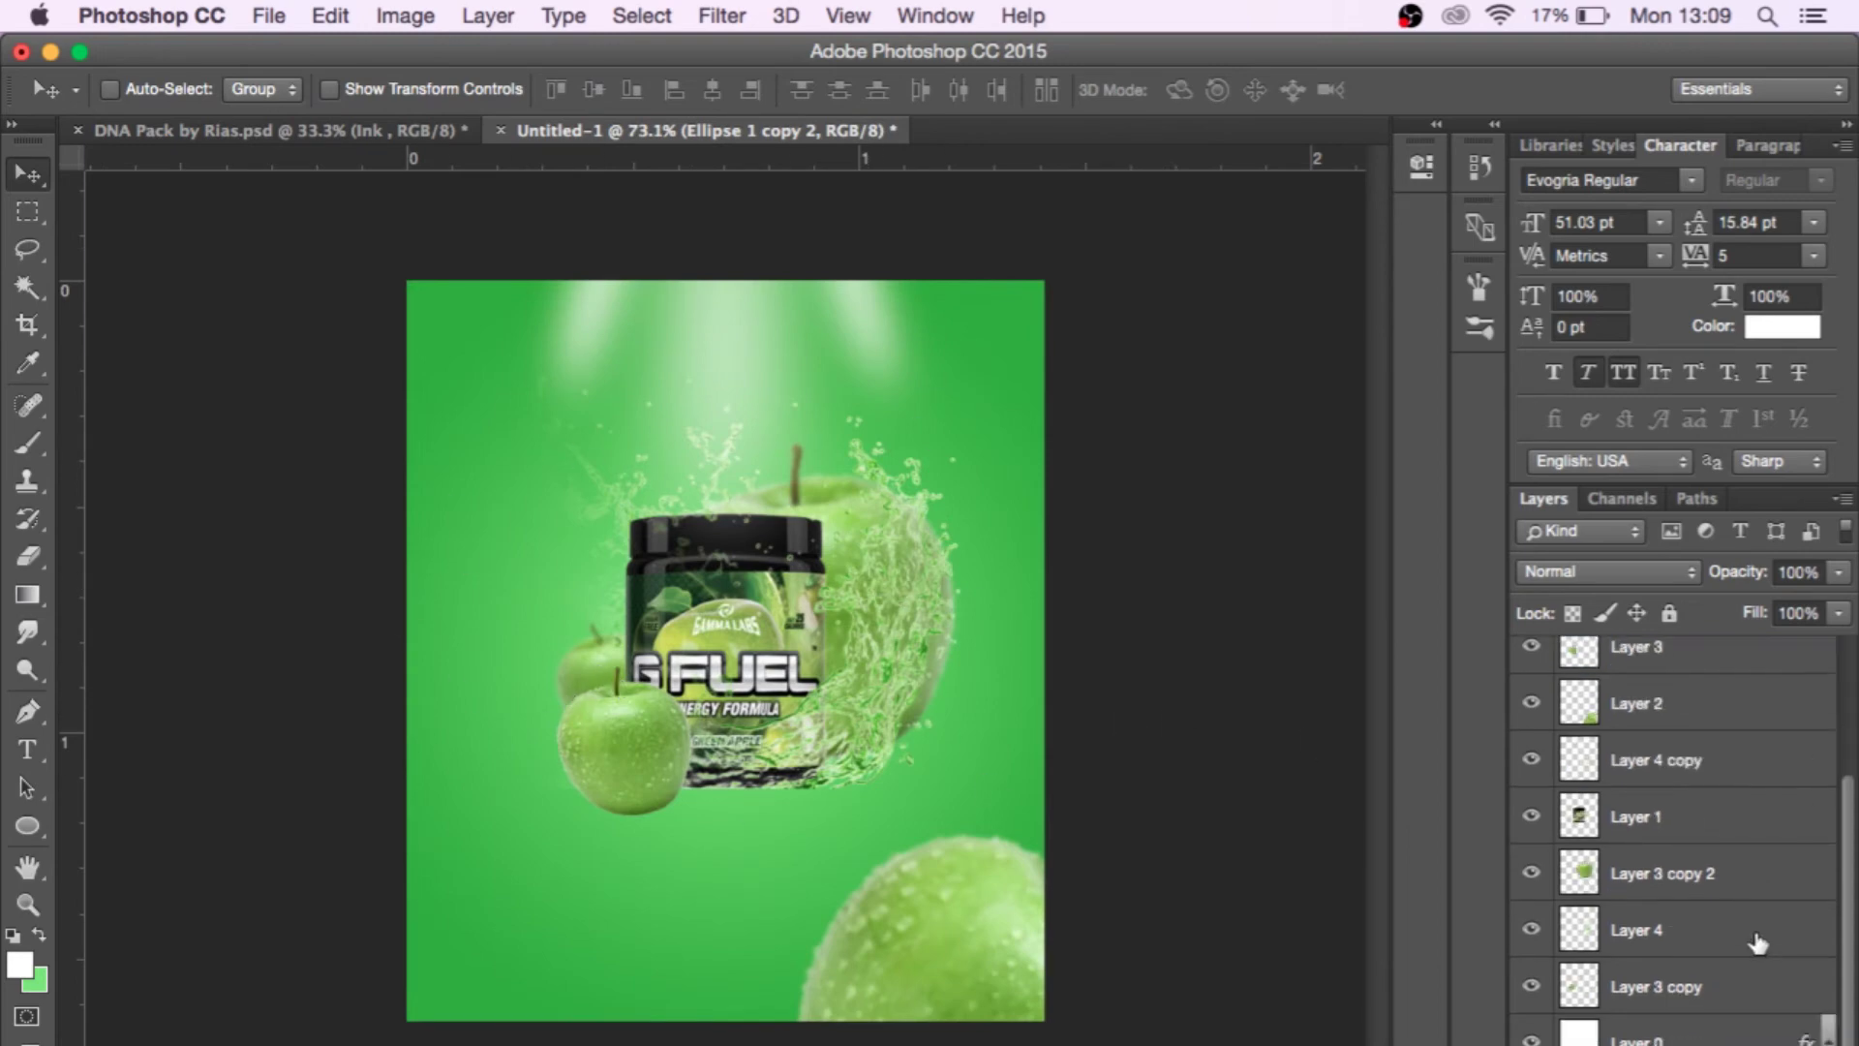
{"action": "left_click", "coordinate": [1729, 867]}
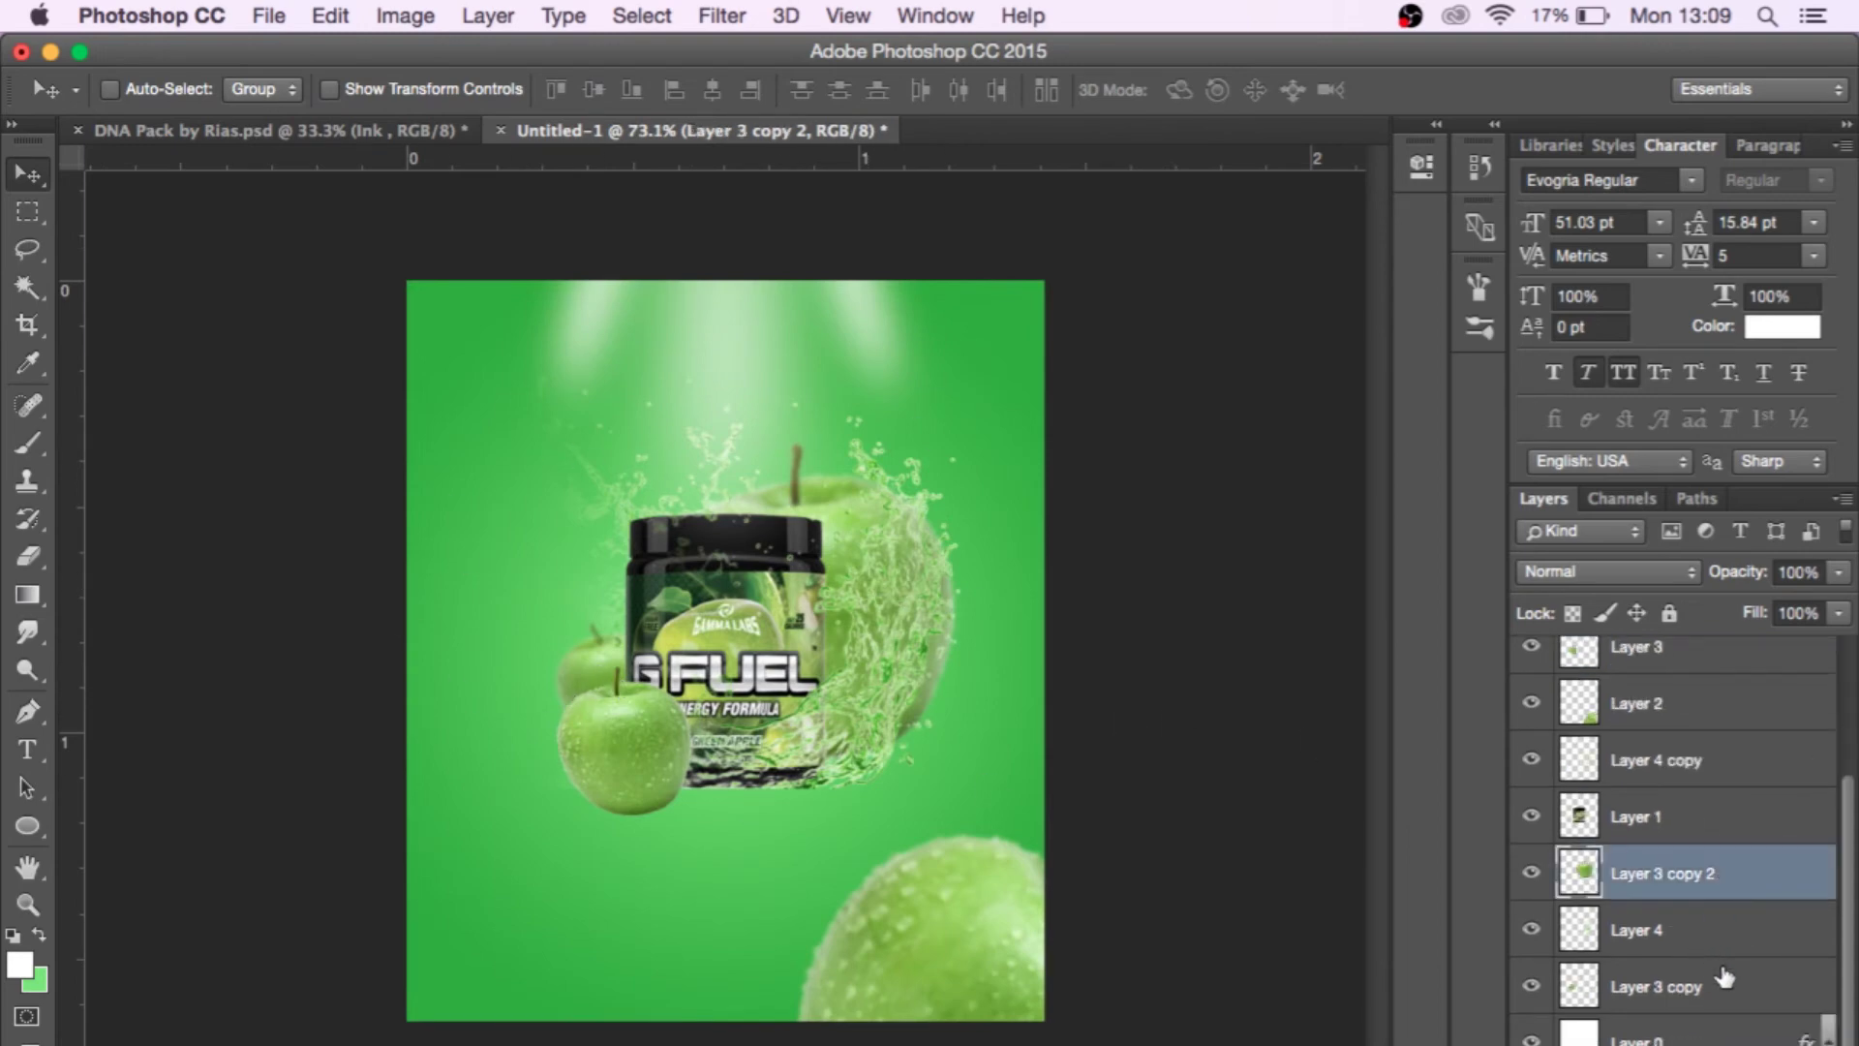
{"action": "left_click", "coordinate": [1723, 978]}
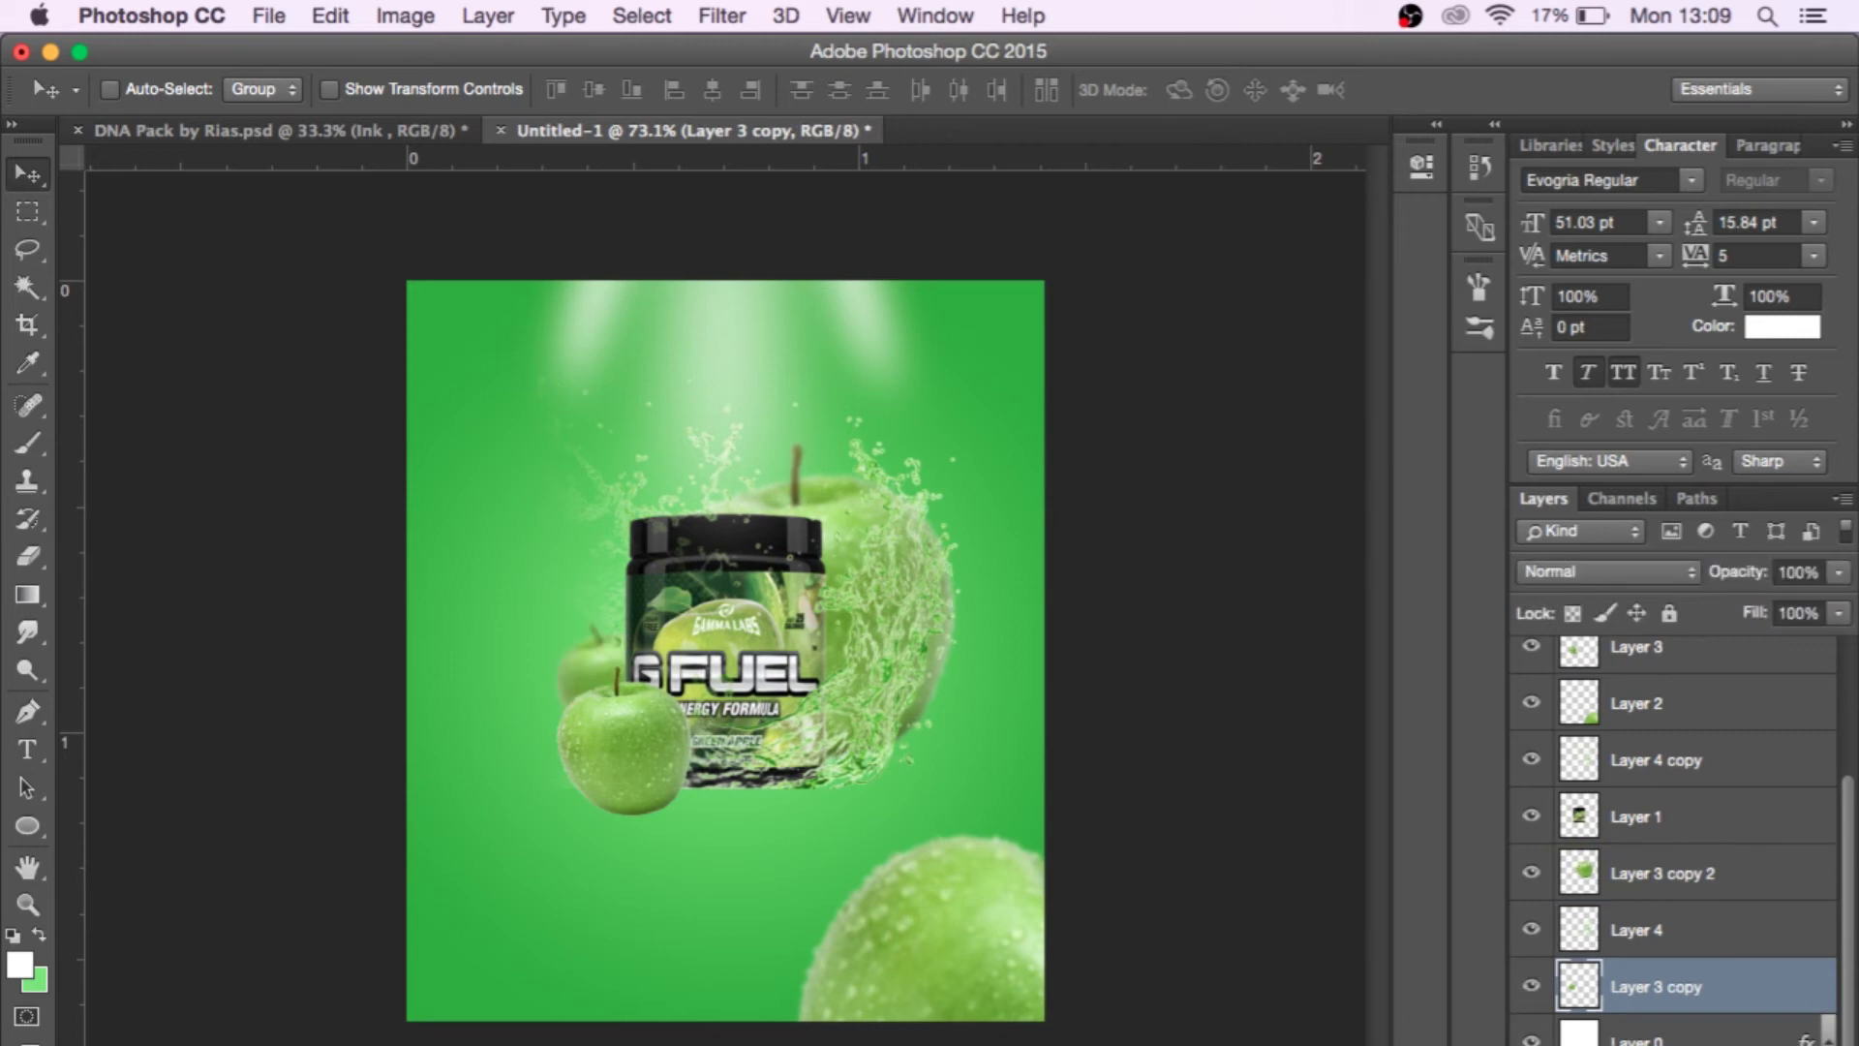
{"action": "left_click", "coordinate": [1665, 1040]}
{"action": "key", "text": "super+alt+shift+n"}
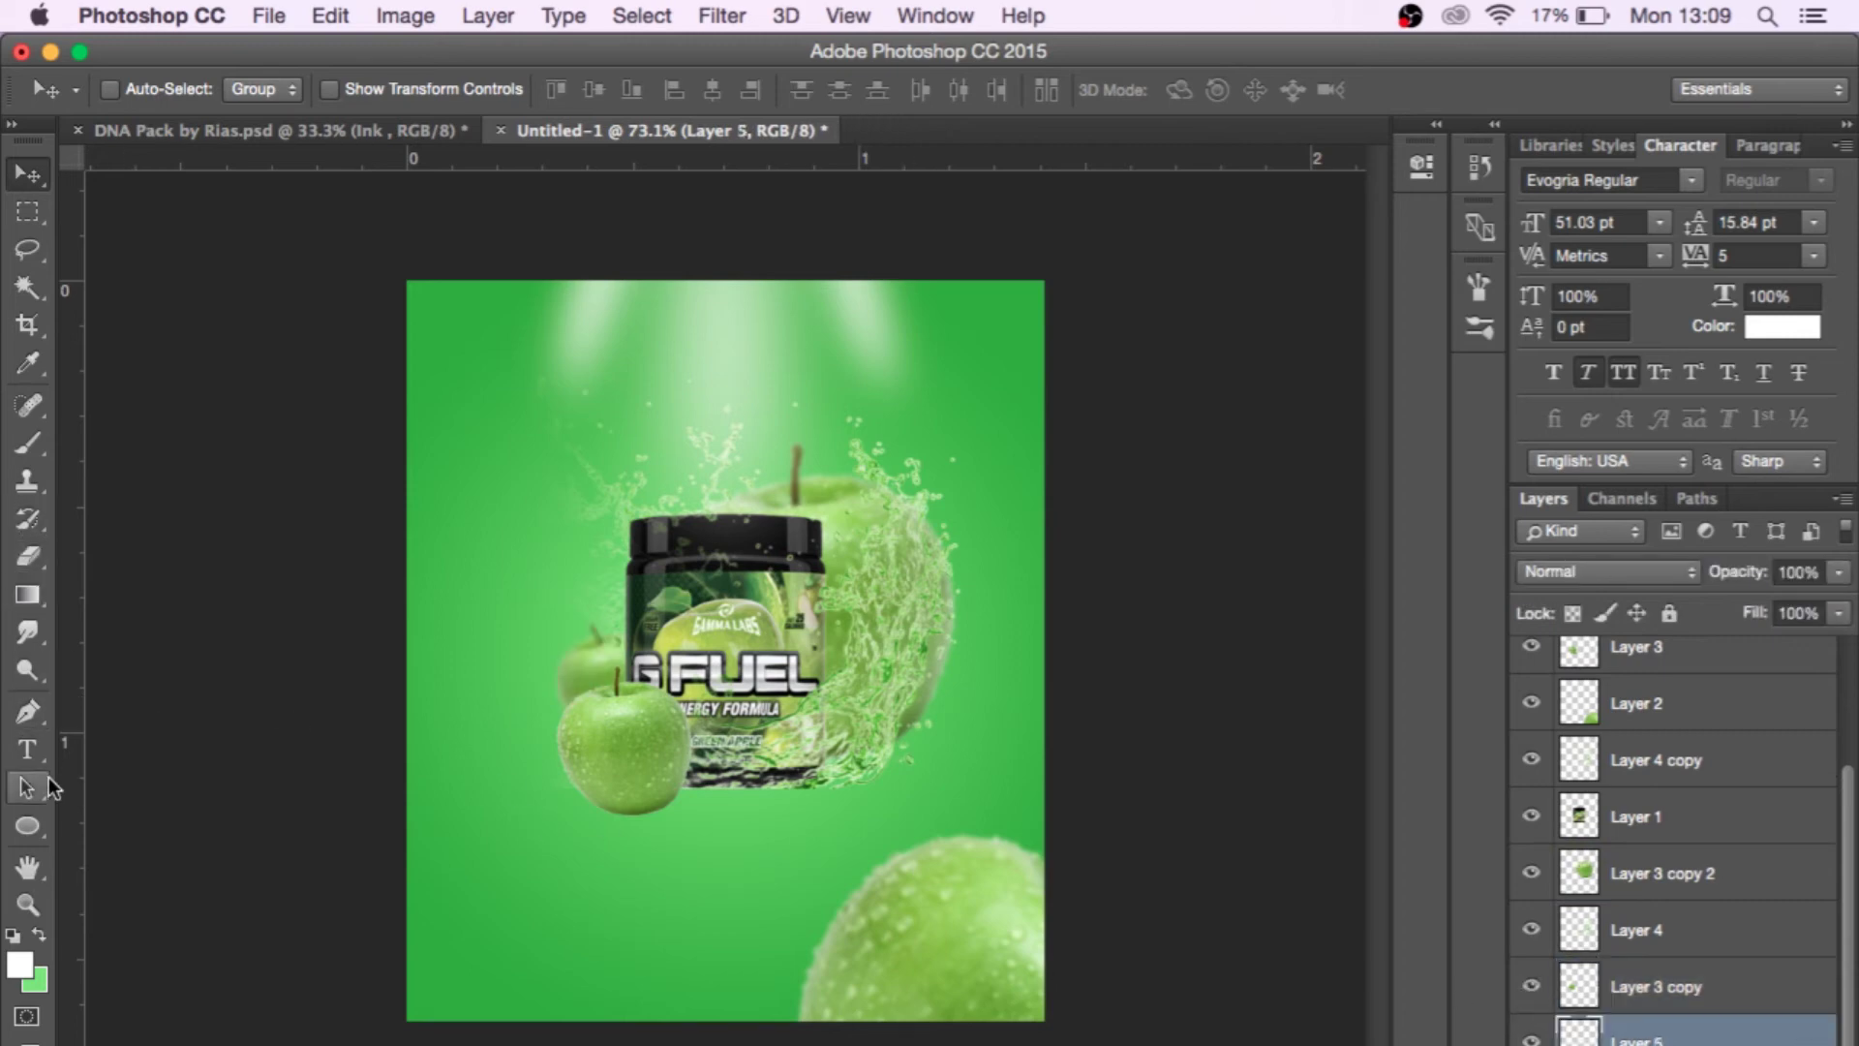
Choose the Ellipse tool and set the foreground colour to near-black 041500.
{"action": "left_click", "coordinate": [37, 823]}
{"action": "left_click", "coordinate": [19, 966]}
{"action": "left_click", "coordinate": [1145, 612]}
{"action": "left_click_drag", "start_coordinate": [1145, 612], "coordinate": [1152, 643]}
{"action": "left_click", "coordinate": [1443, 258]}
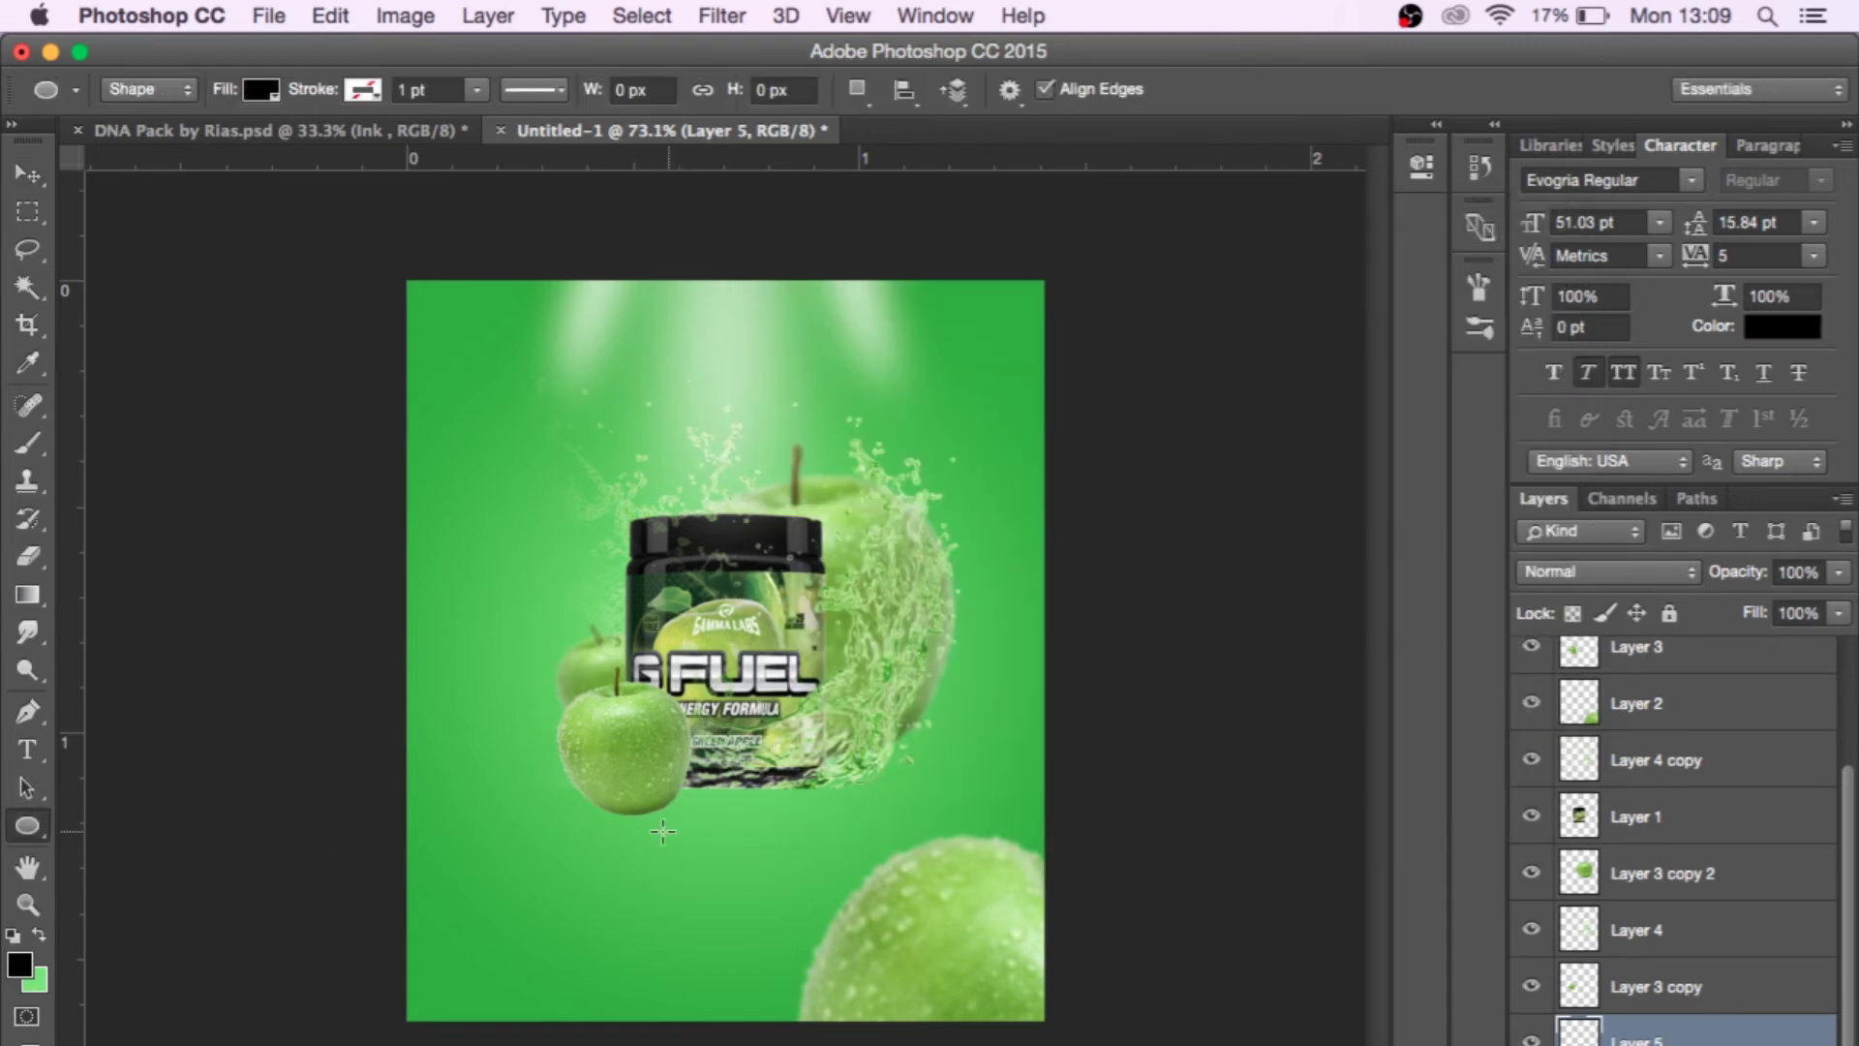
Draw a flat black ellipse under the tub and rasterize it for Gaussian Blur.
{"action": "left_click_drag", "start_coordinate": [587, 823], "coordinate": [871, 787]}
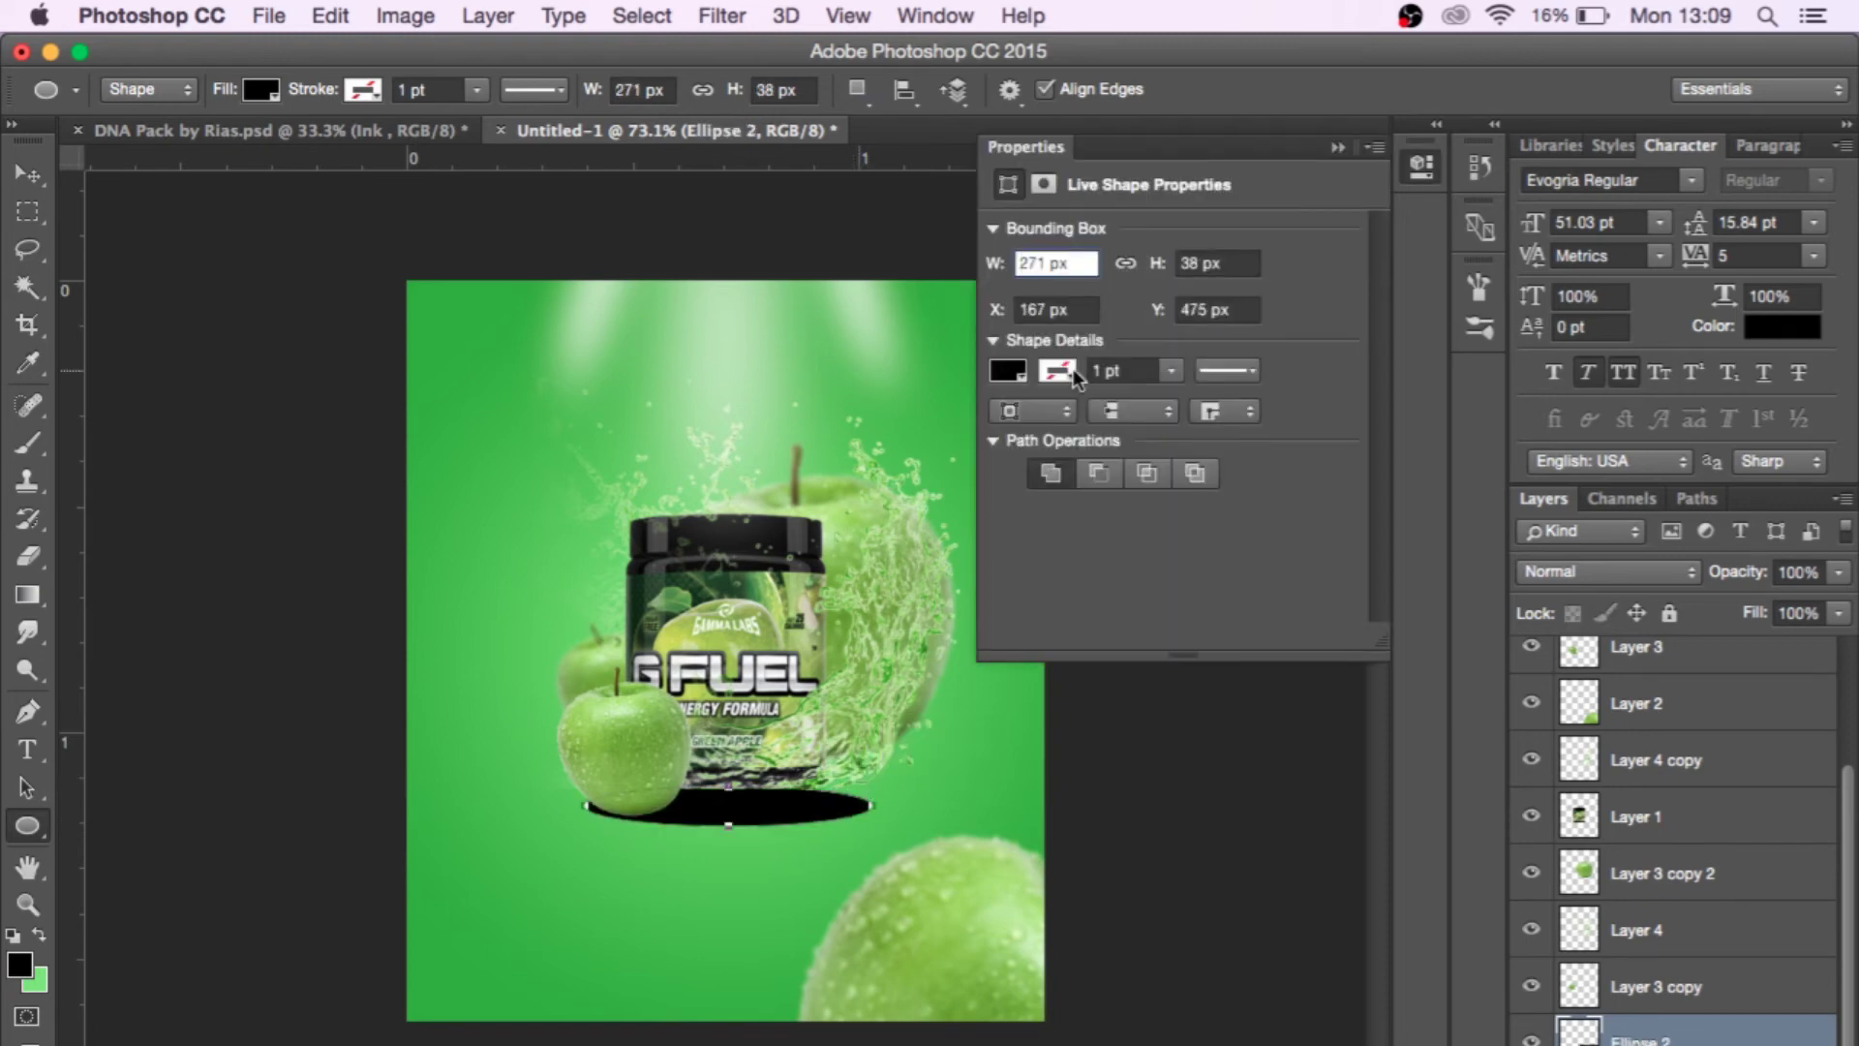
{"action": "left_click", "coordinate": [1337, 146]}
{"action": "left_click", "coordinate": [722, 16]}
{"action": "mouse_move", "coordinate": [797, 365]}
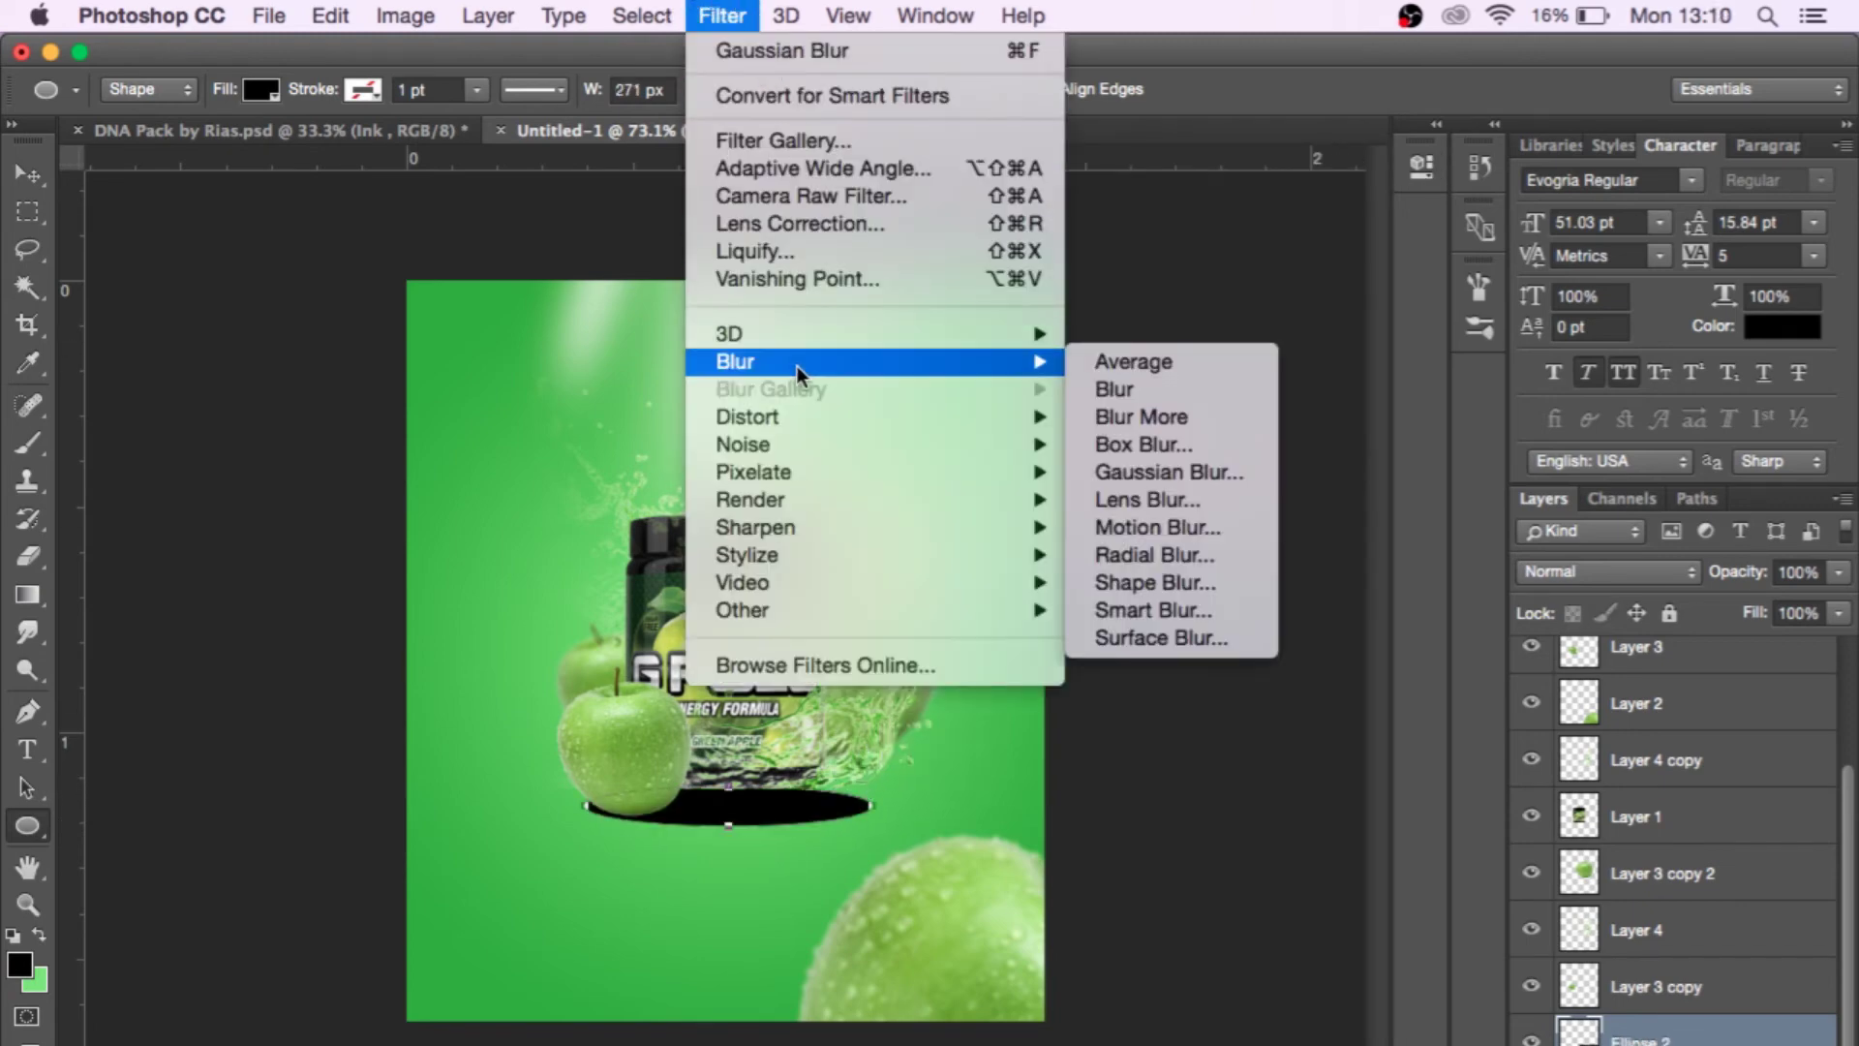
{"action": "left_click", "coordinate": [1201, 478]}
{"action": "left_click", "coordinate": [968, 448]}
Set the shadow's Gaussian Blur radius to 21.9 px and apply it.
{"action": "left_click", "coordinate": [1386, 495]}
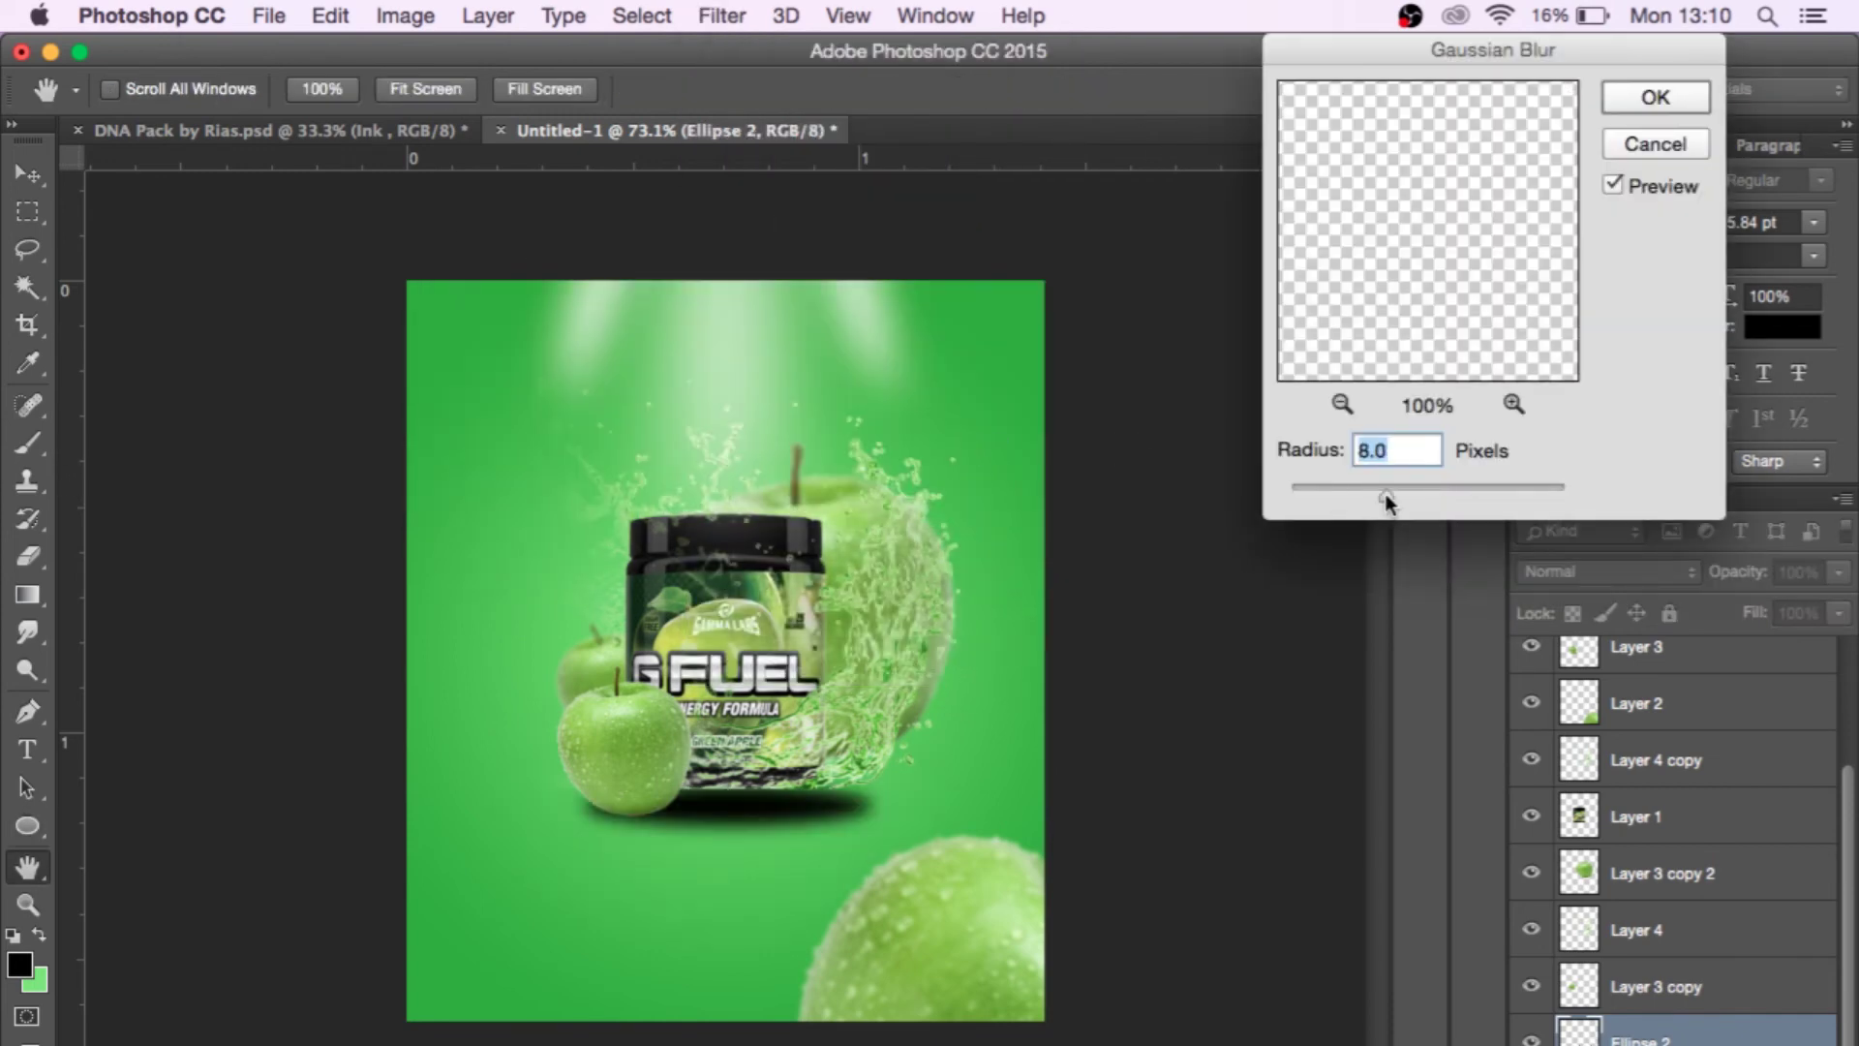
{"action": "left_click_drag", "start_coordinate": [1409, 494], "coordinate": [1416, 492]}
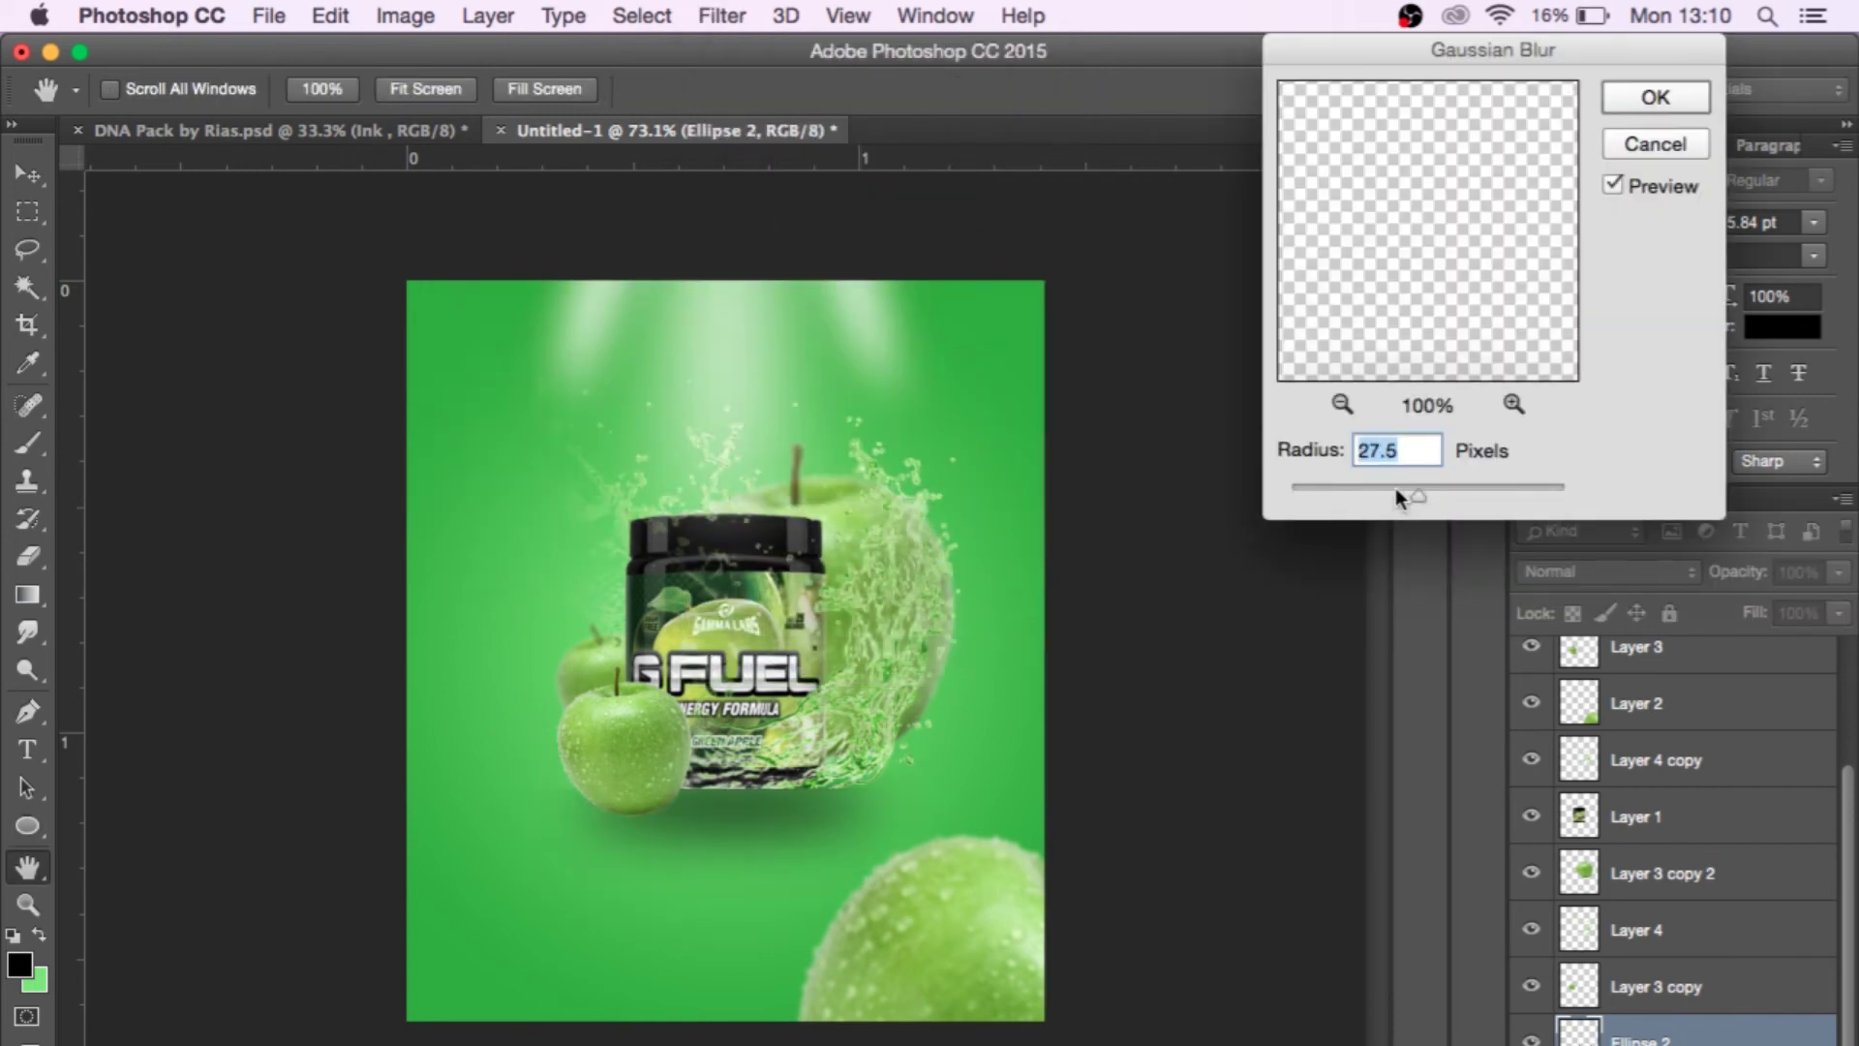
{"action": "left_click", "coordinate": [1396, 488]}
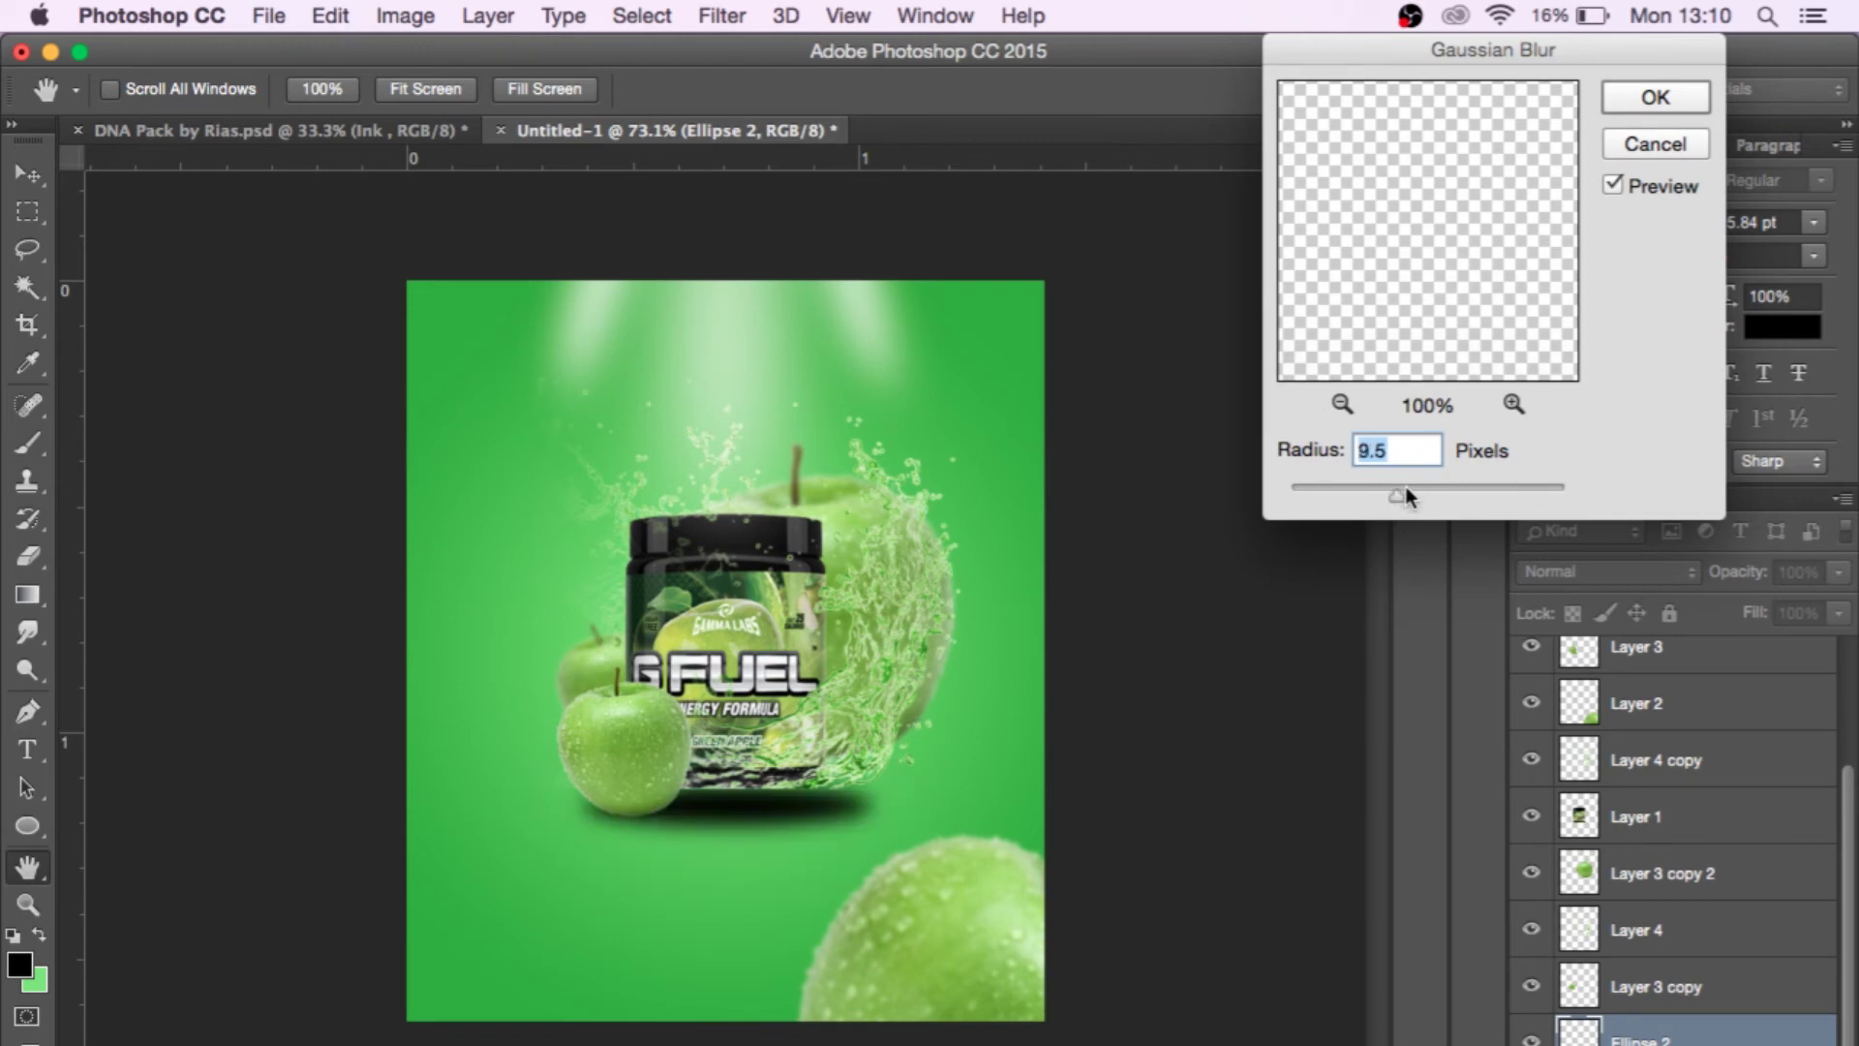
{"action": "left_click", "coordinate": [1409, 492]}
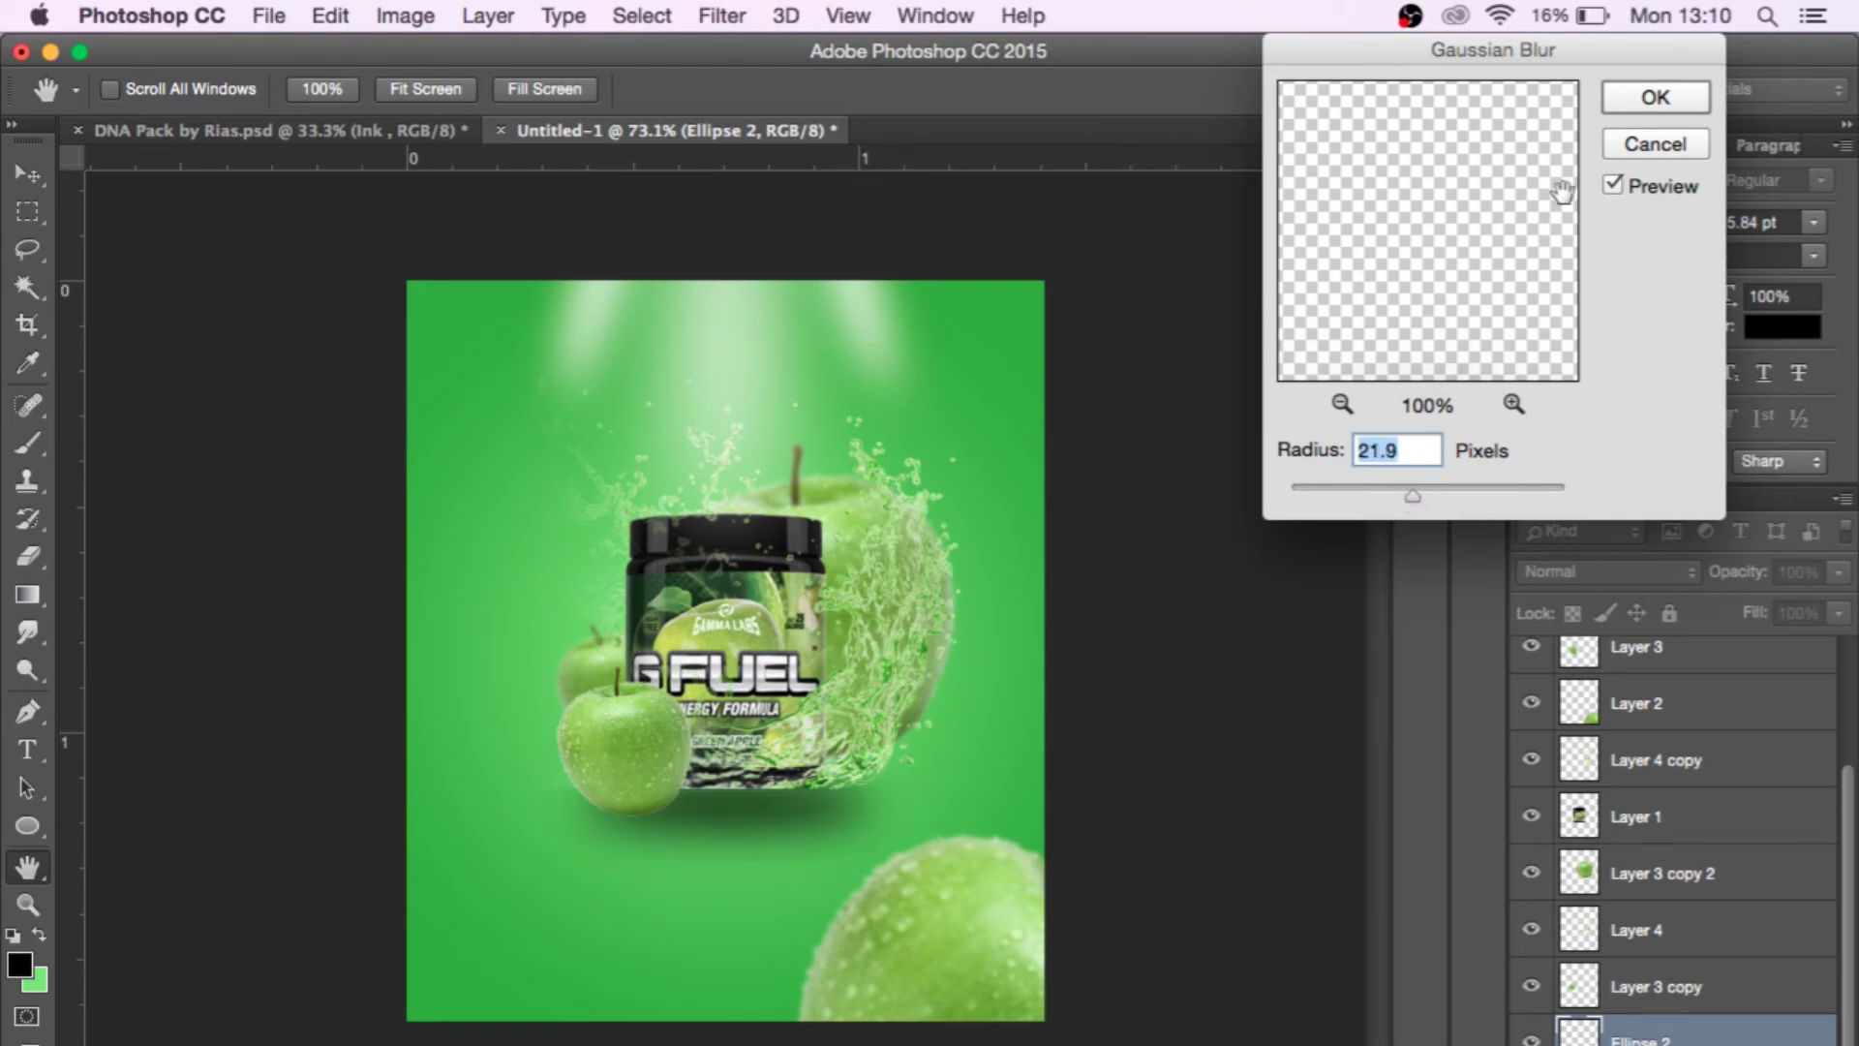
{"action": "left_click", "coordinate": [1646, 97]}
{"action": "left_click", "coordinate": [27, 174]}
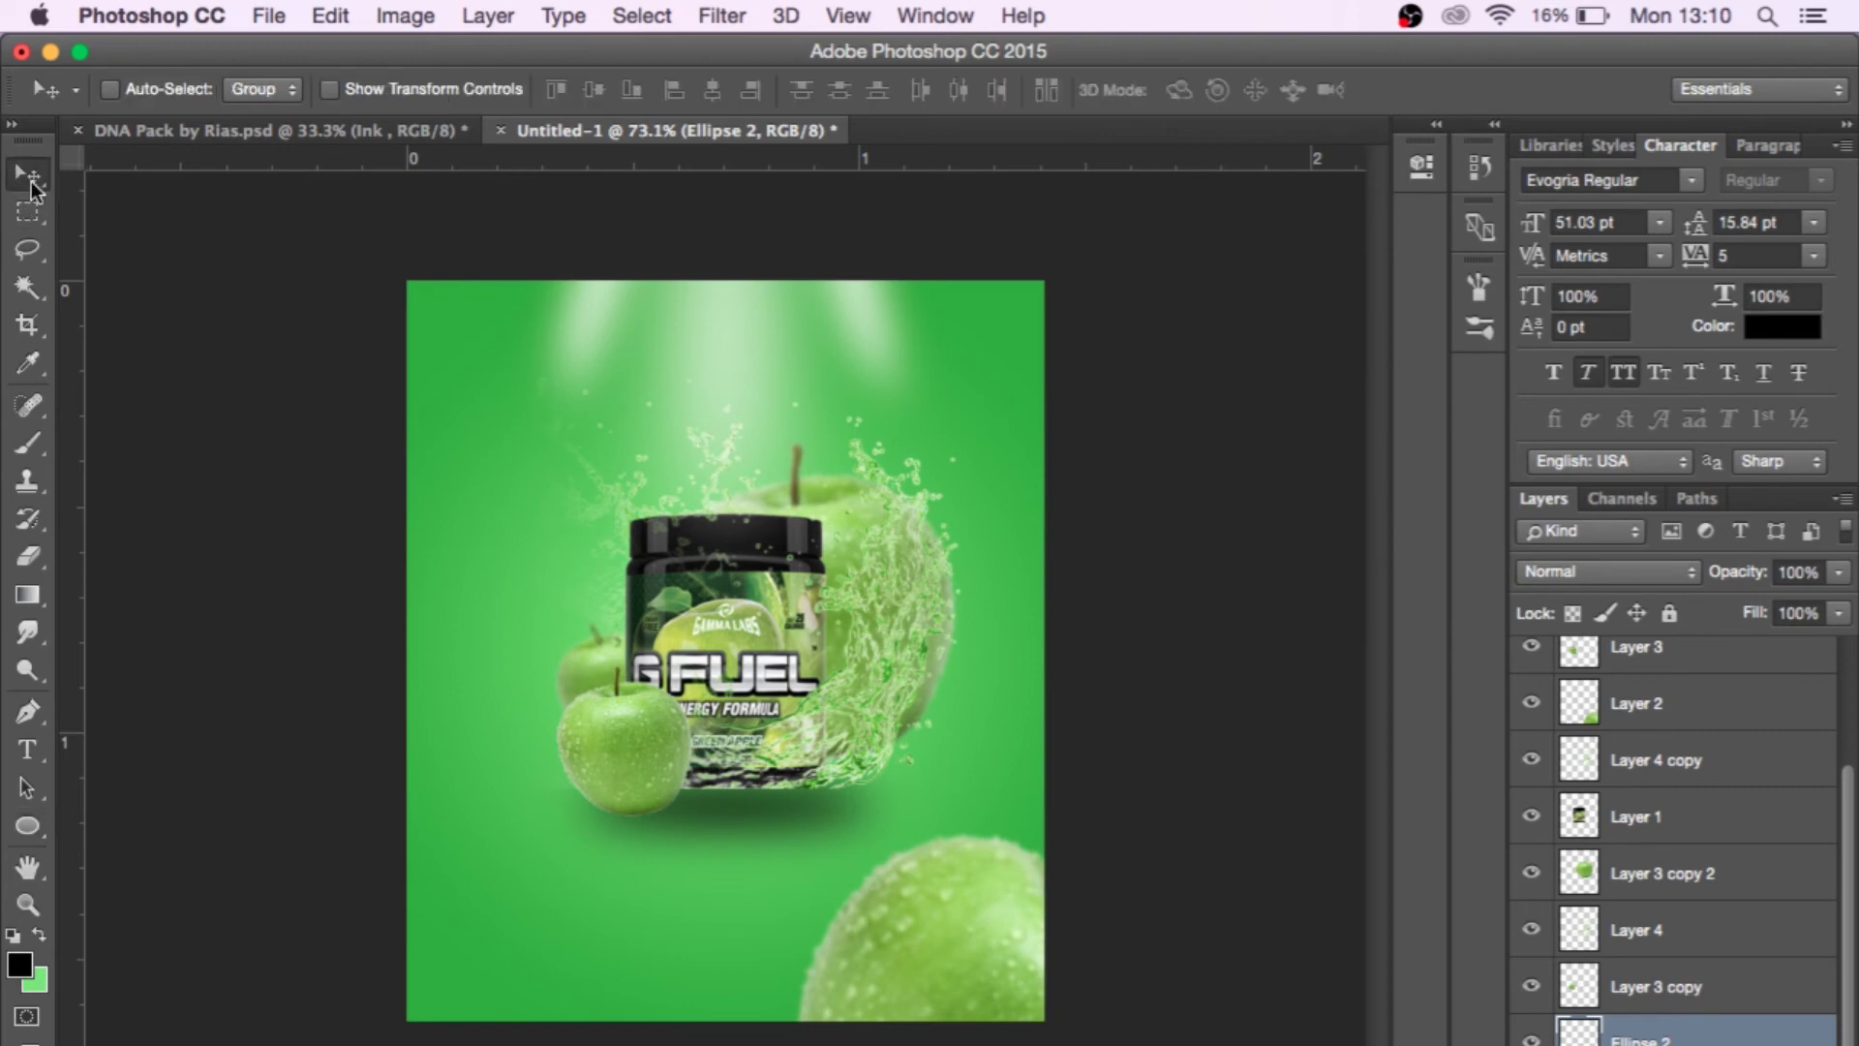
Nudge the blurred shadow slightly lower beneath the tub.
{"action": "left_click_drag", "start_coordinate": [807, 749], "coordinate": [810, 773]}
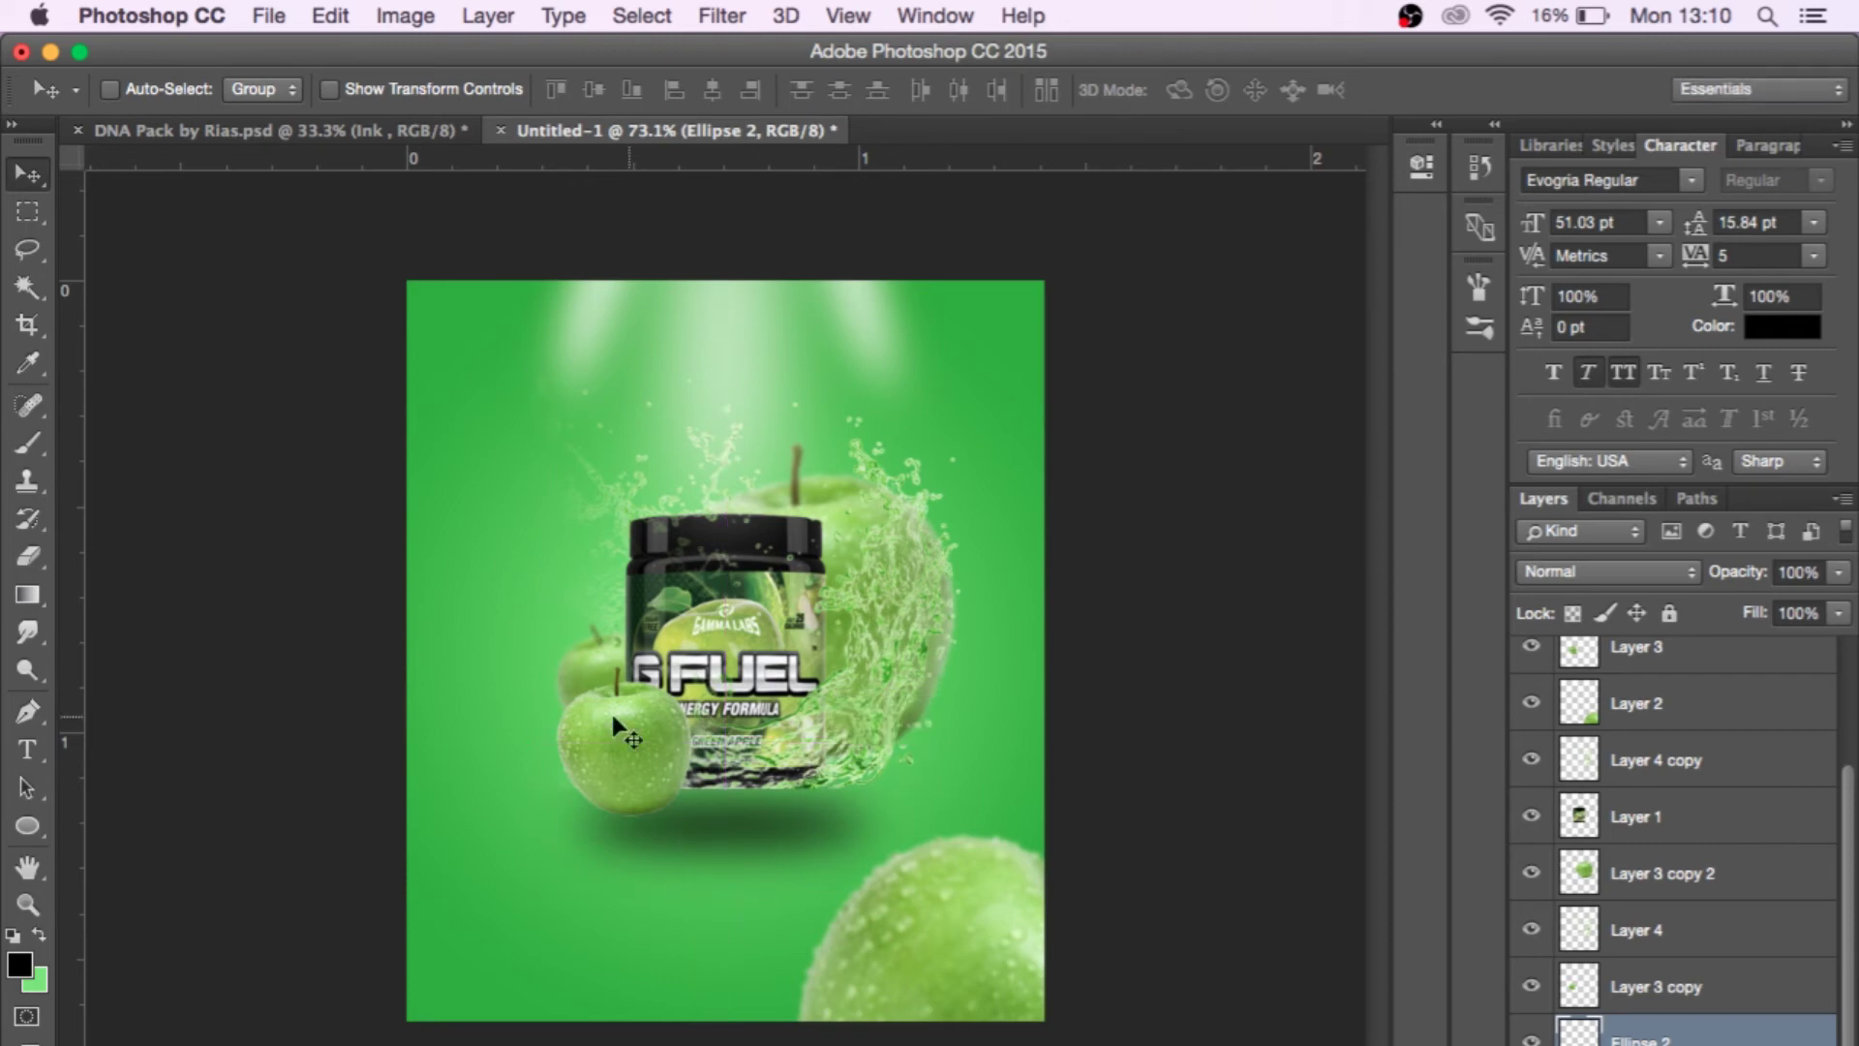
{"action": "scroll", "coordinate": [556, 859], "scroll_direction": "up", "scroll_amount": 2}
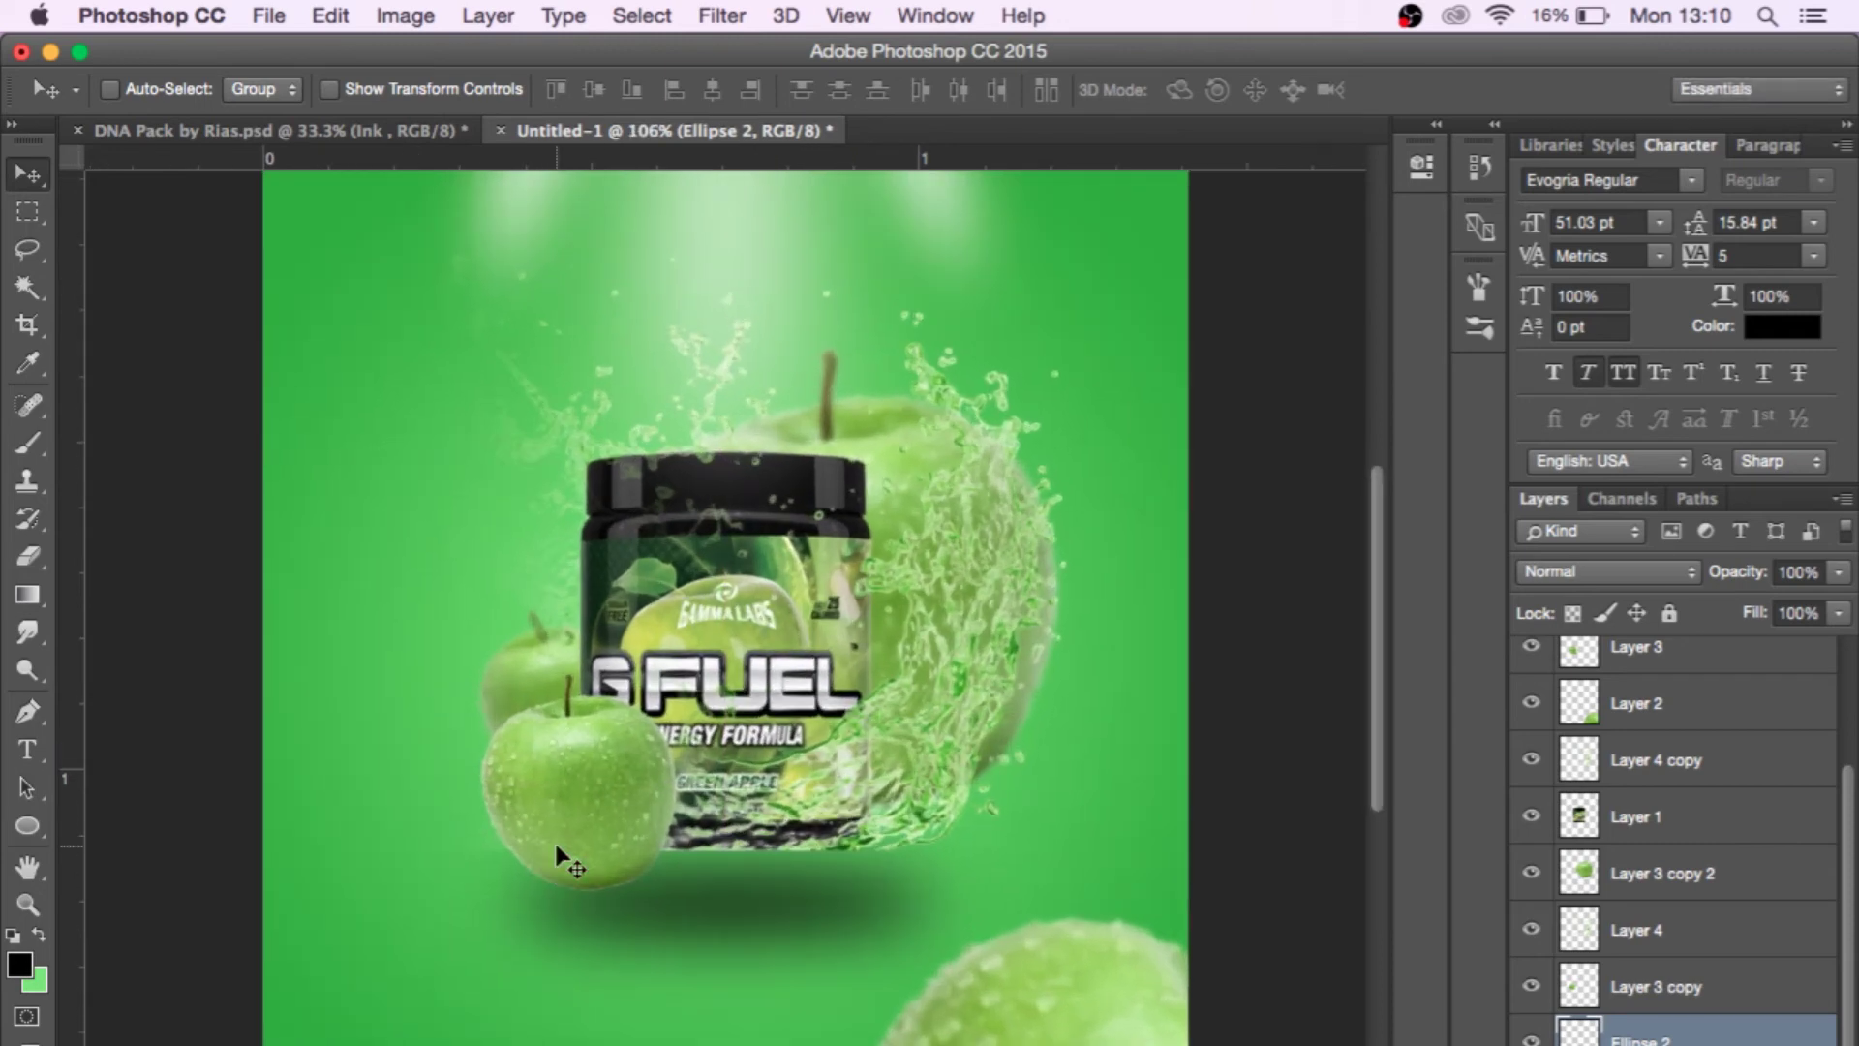
{"action": "scroll", "coordinate": [558, 848], "scroll_direction": "down", "scroll_amount": 2}
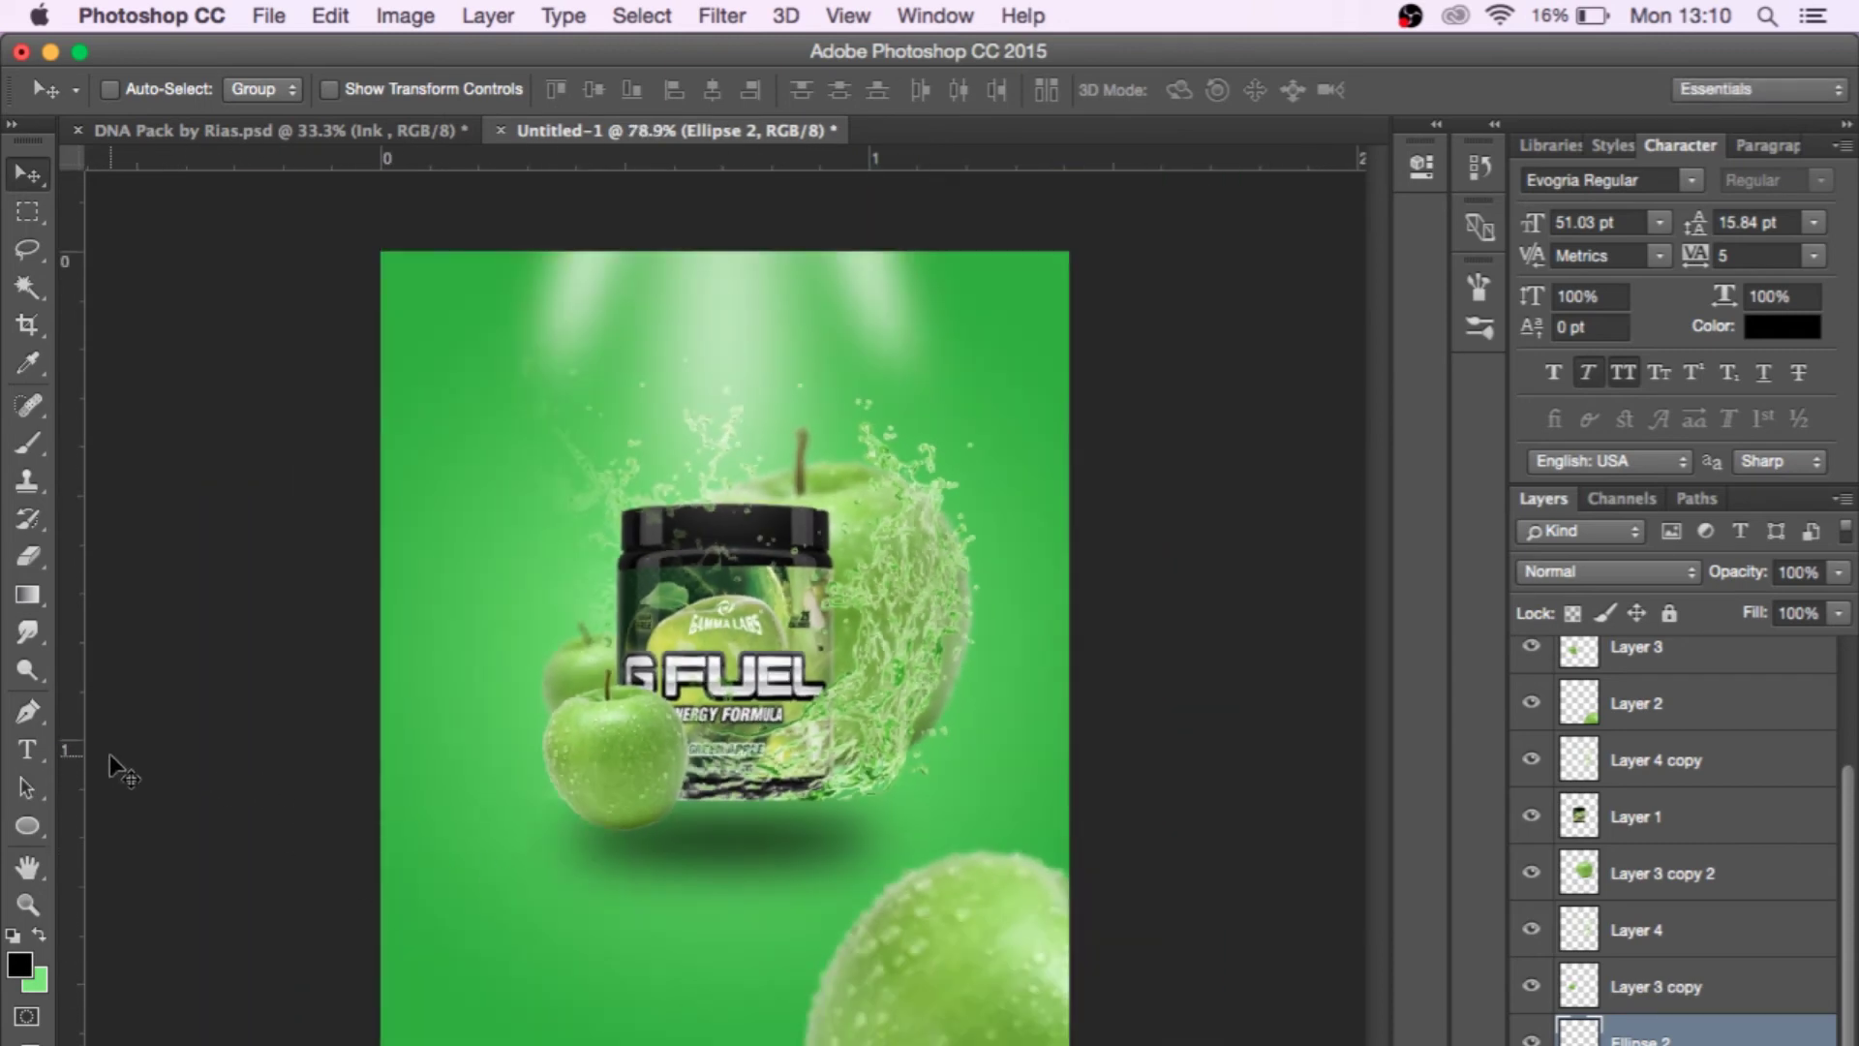
Type 'GREEN APPLE' in Evogria below the tub, shrink it, and centre it under the shadow.
{"action": "left_click", "coordinate": [28, 750]}
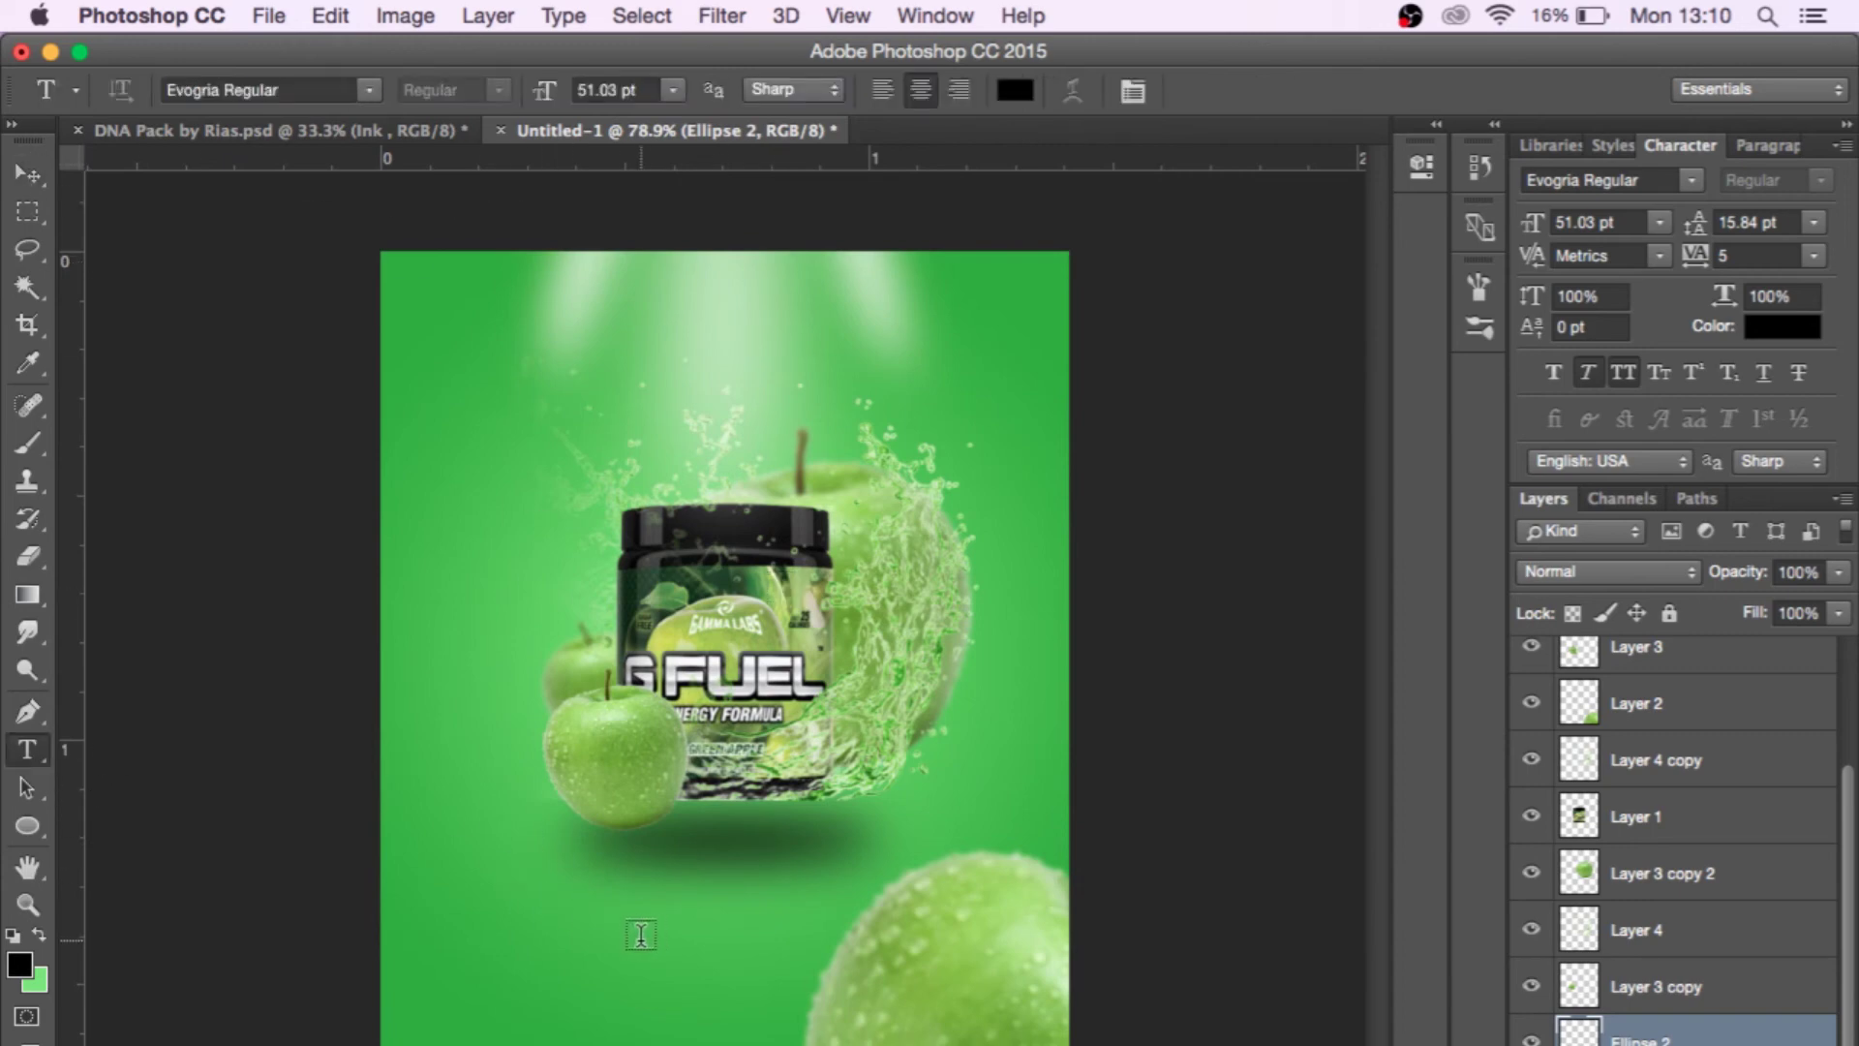
{"action": "left_click", "coordinate": [619, 883]}
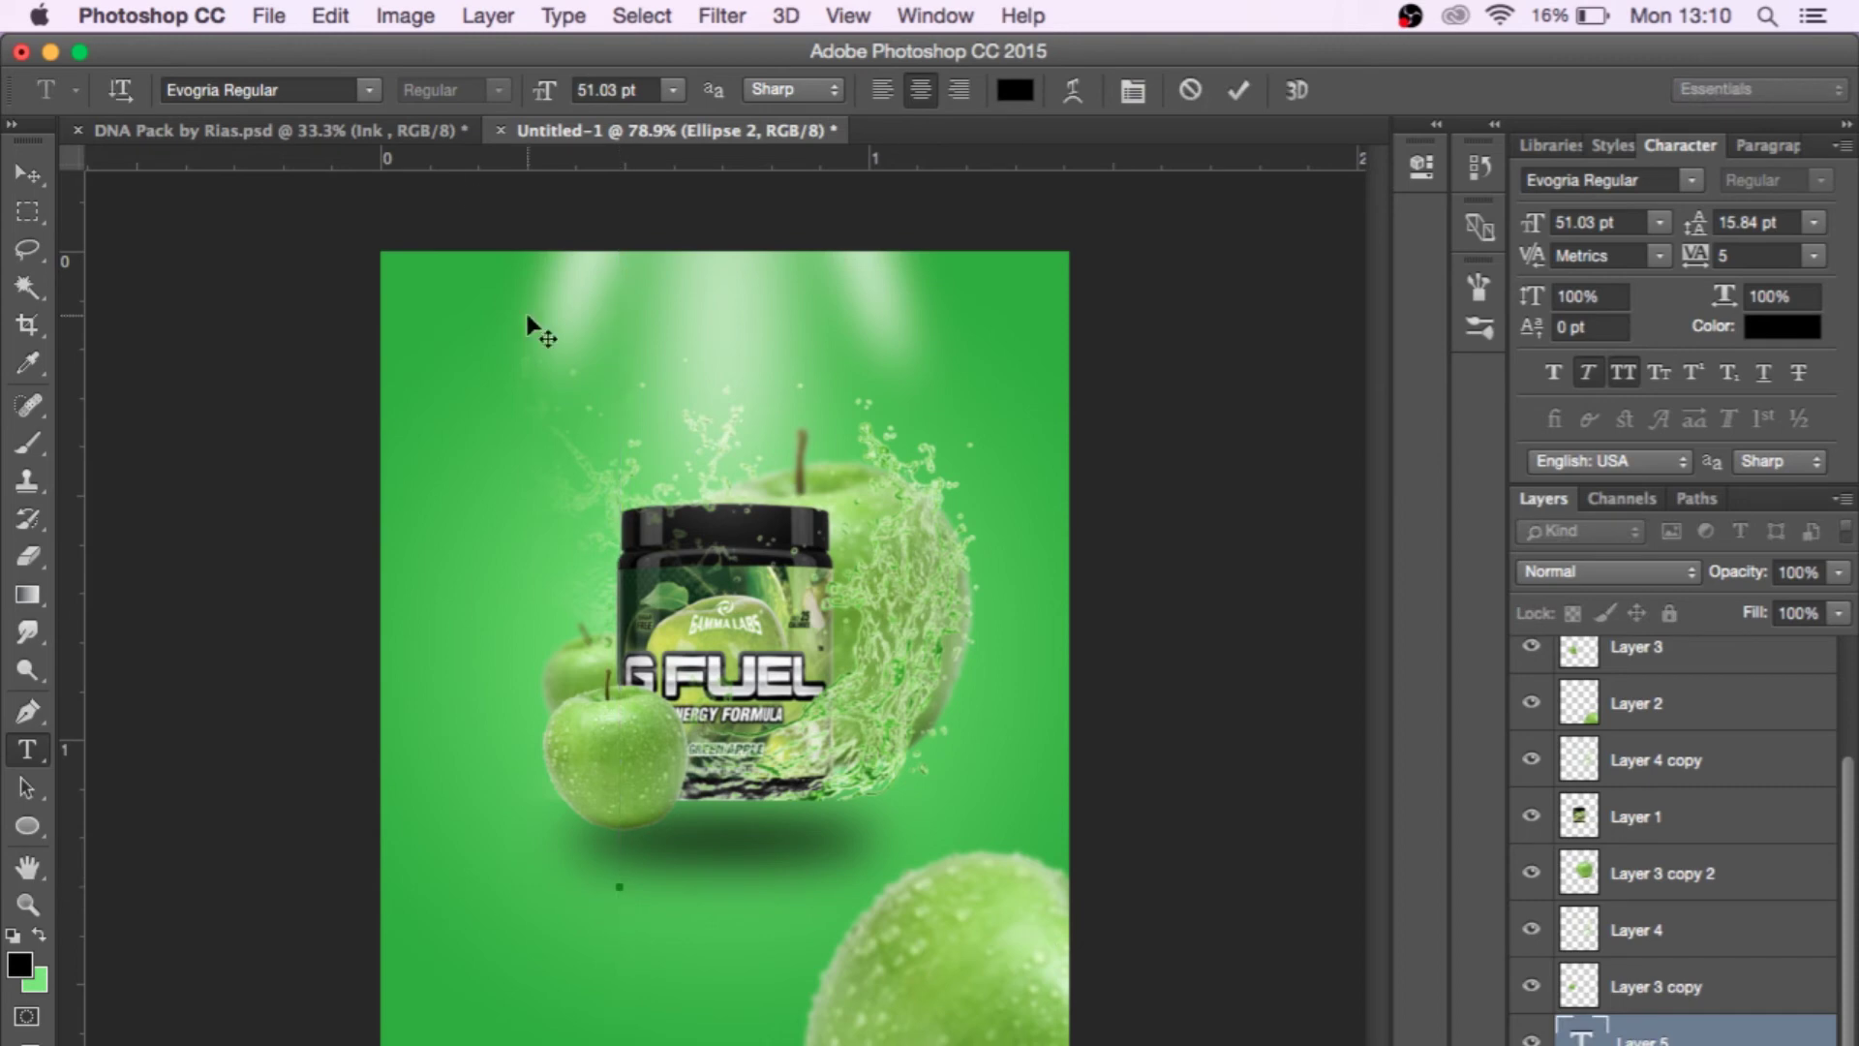
{"action": "left_click", "coordinate": [673, 90]}
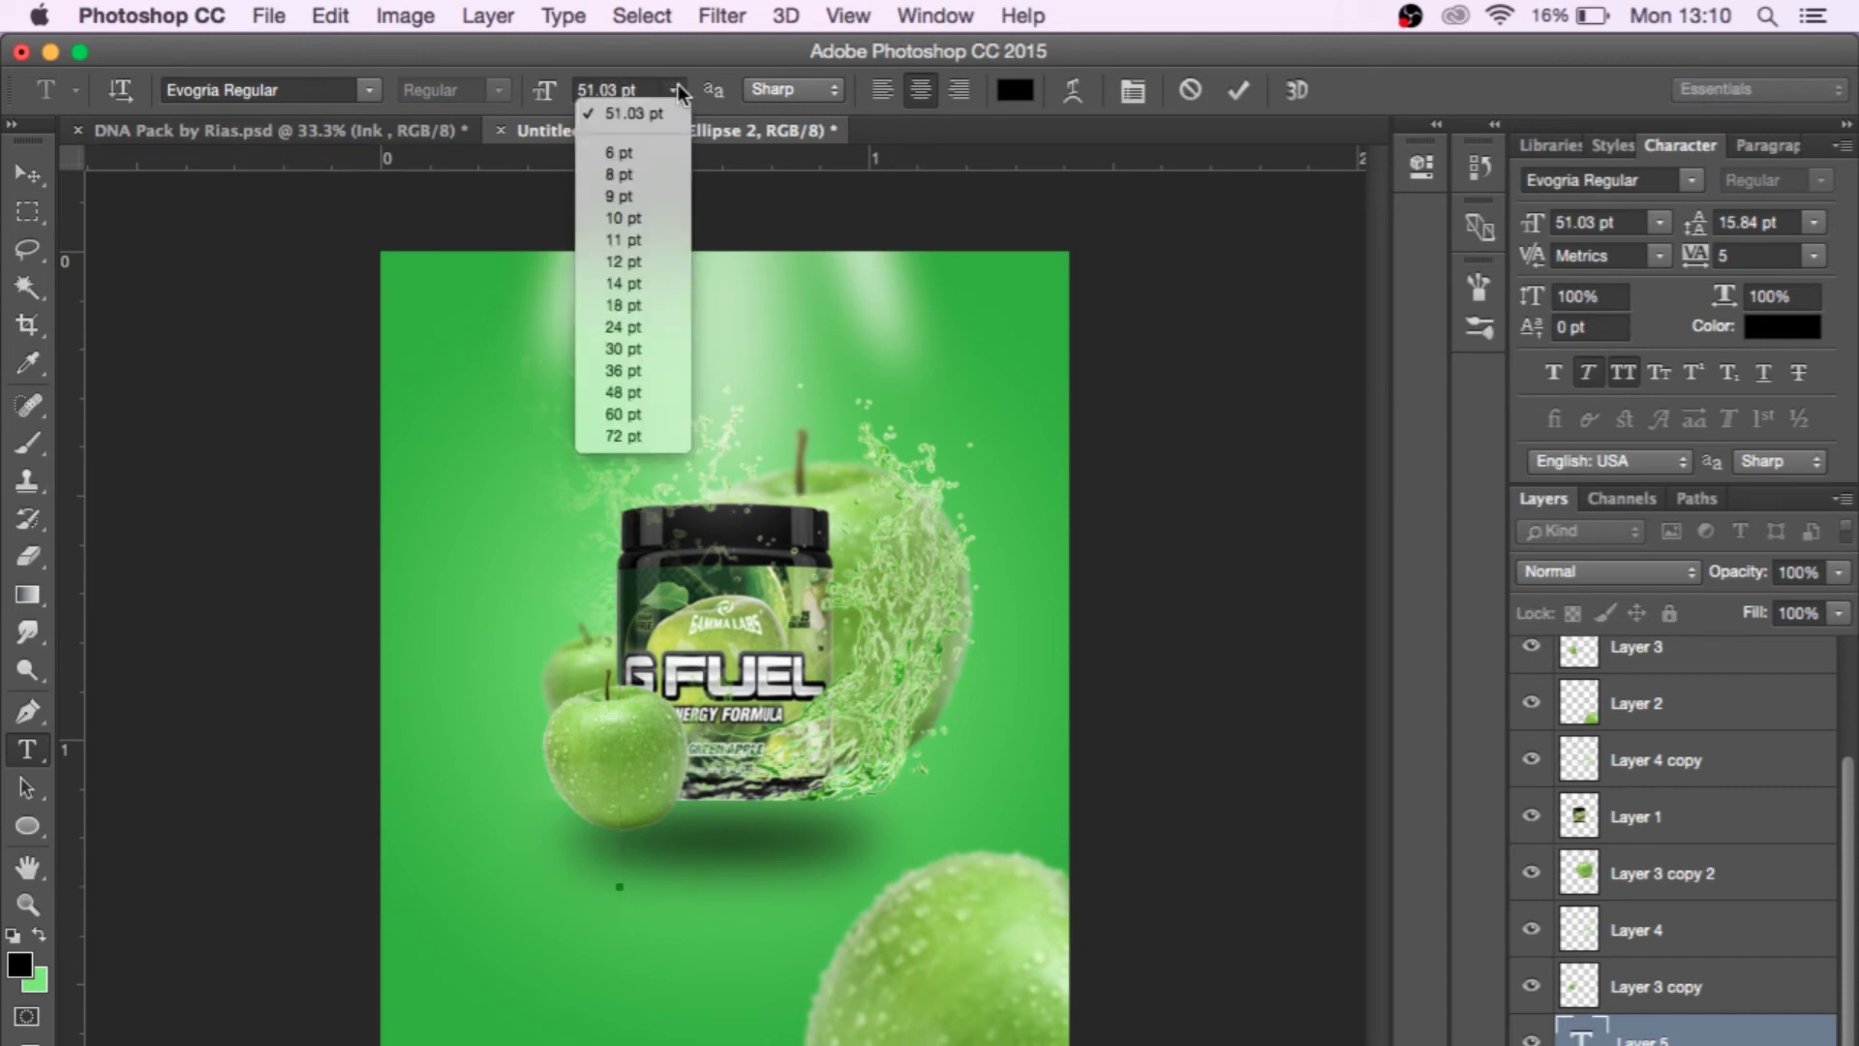
{"action": "left_click", "coordinate": [666, 232]}
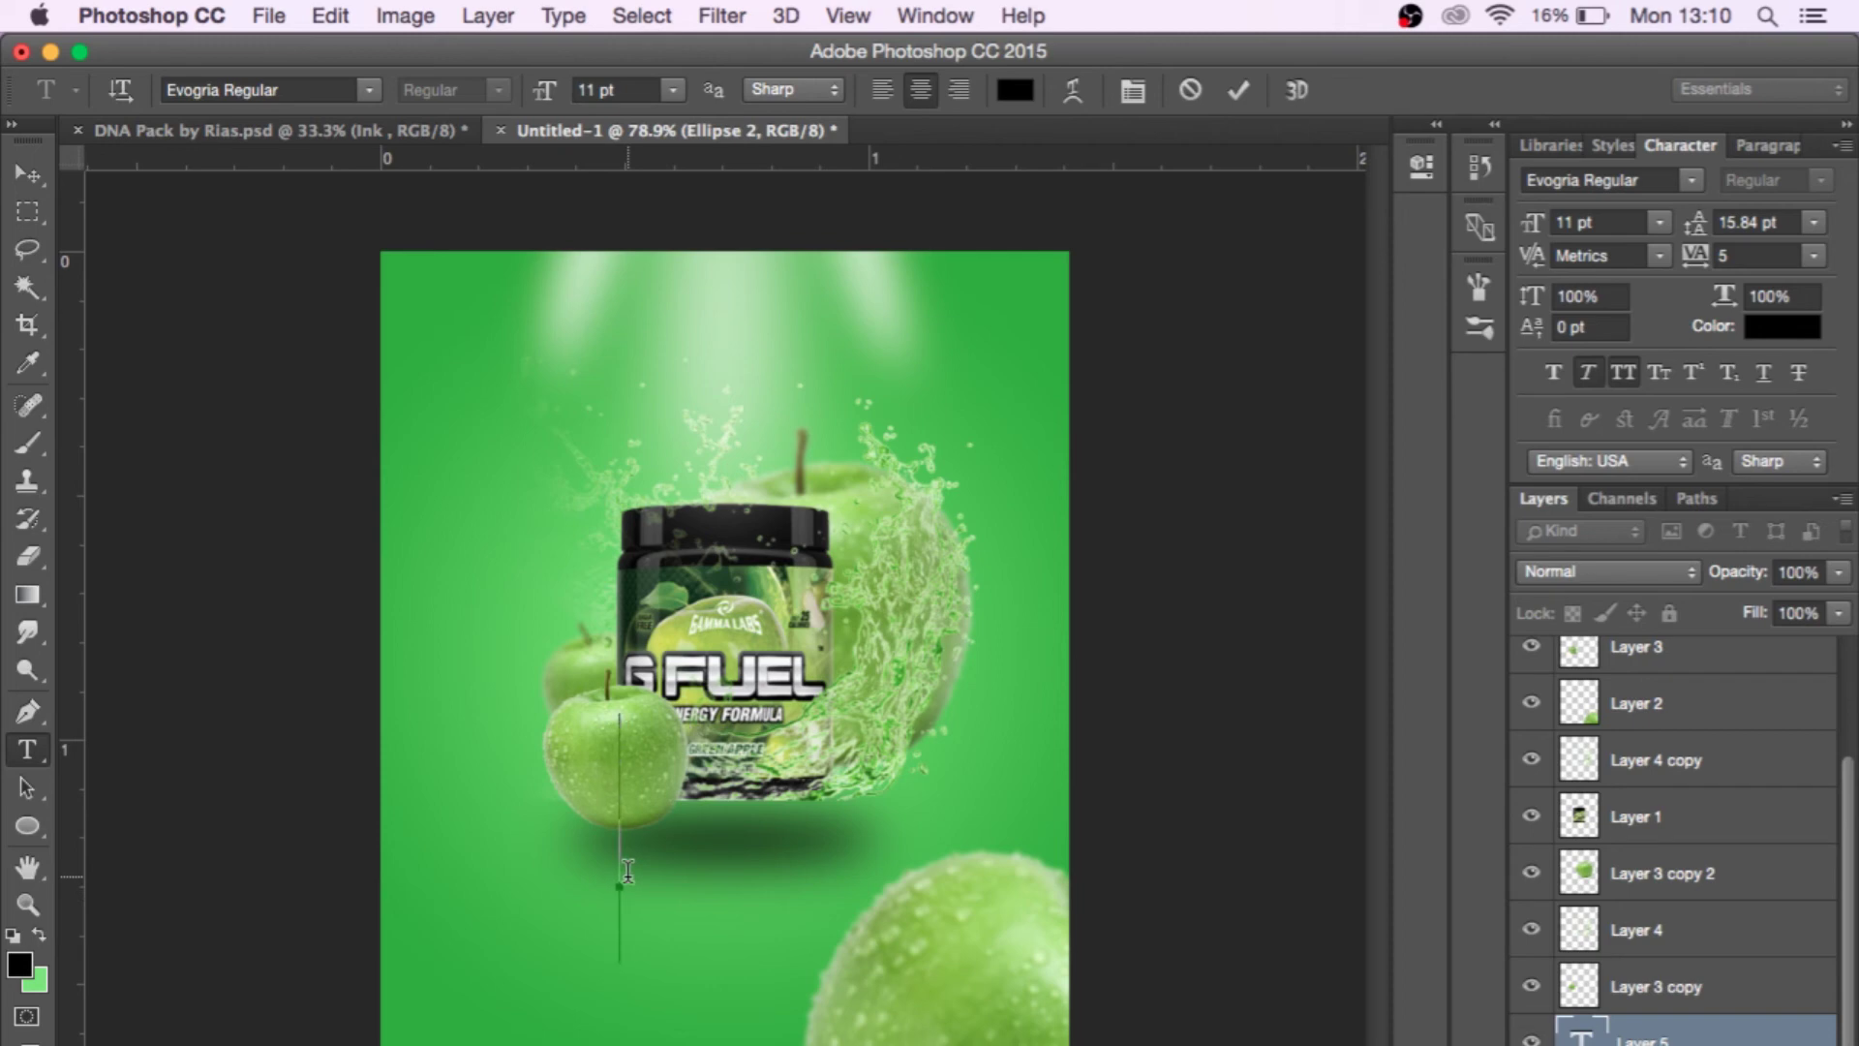
{"action": "type", "text": "GREE"}
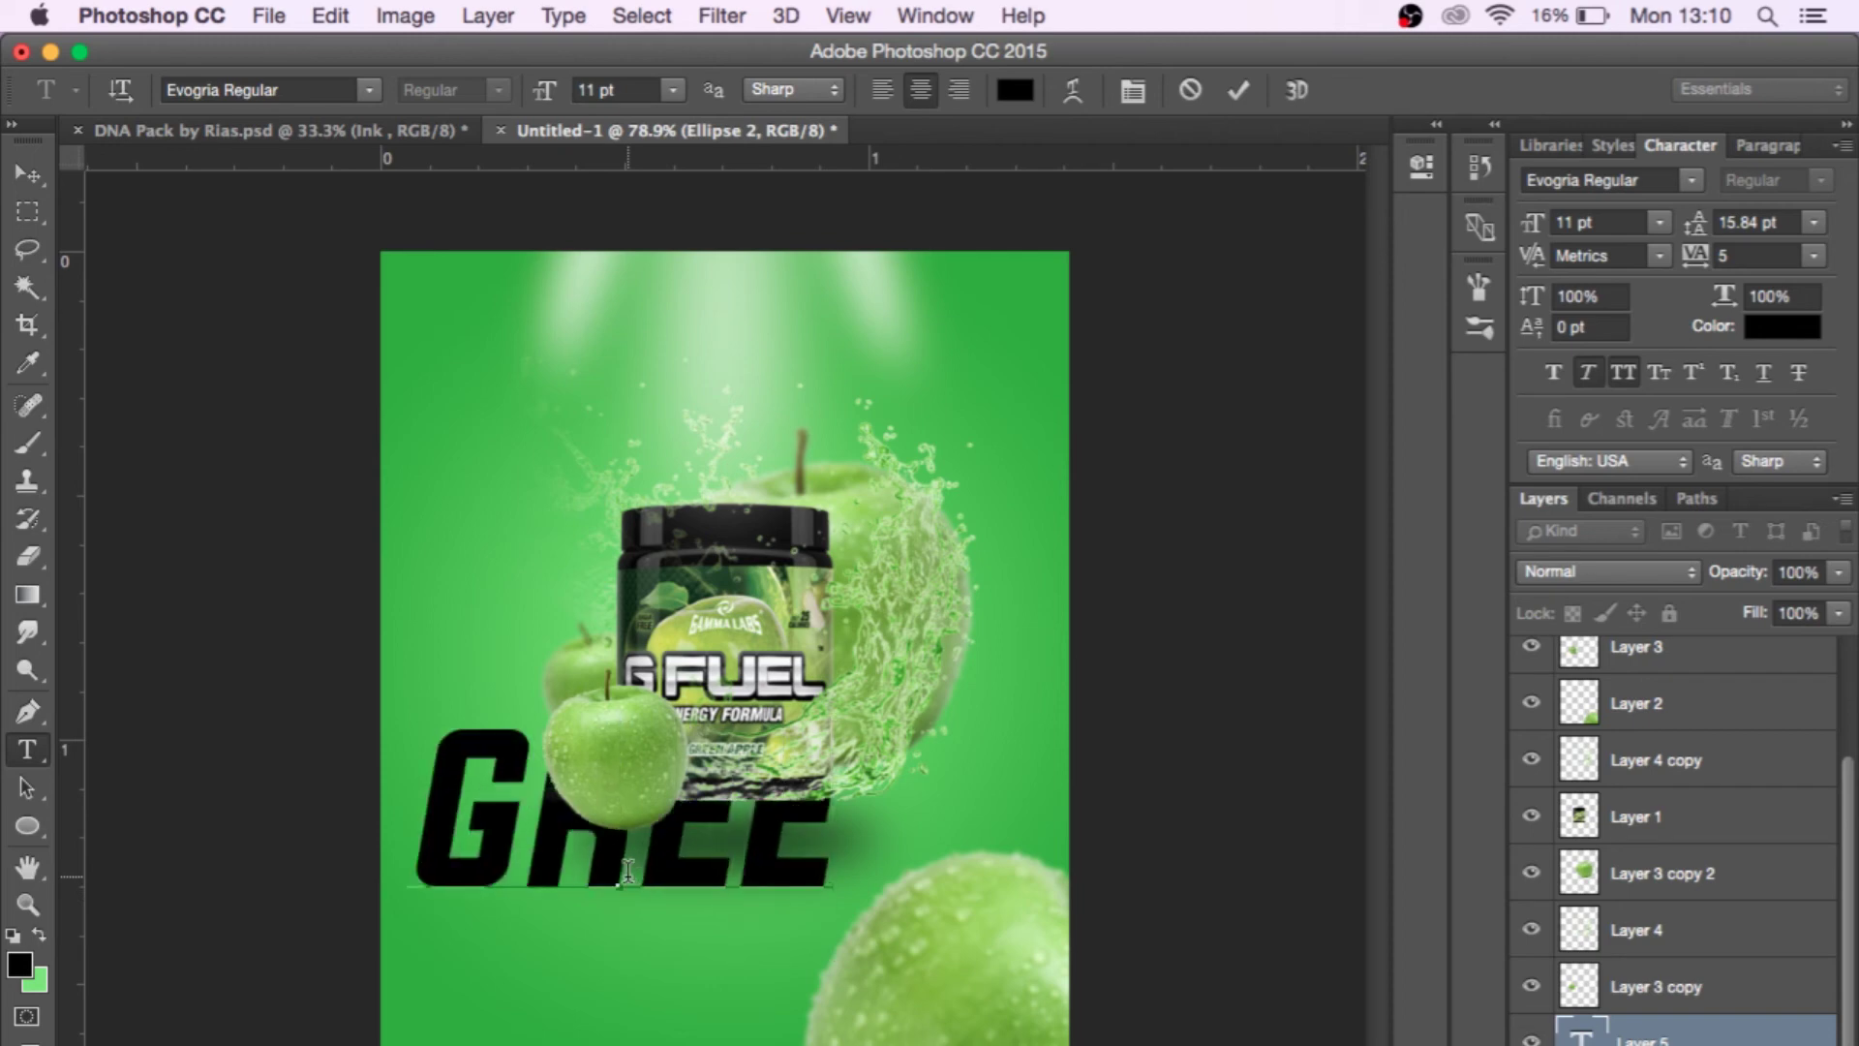
{"action": "type", "text": "N APPL"}
{"action": "triple_click", "coordinate": [675, 852]}
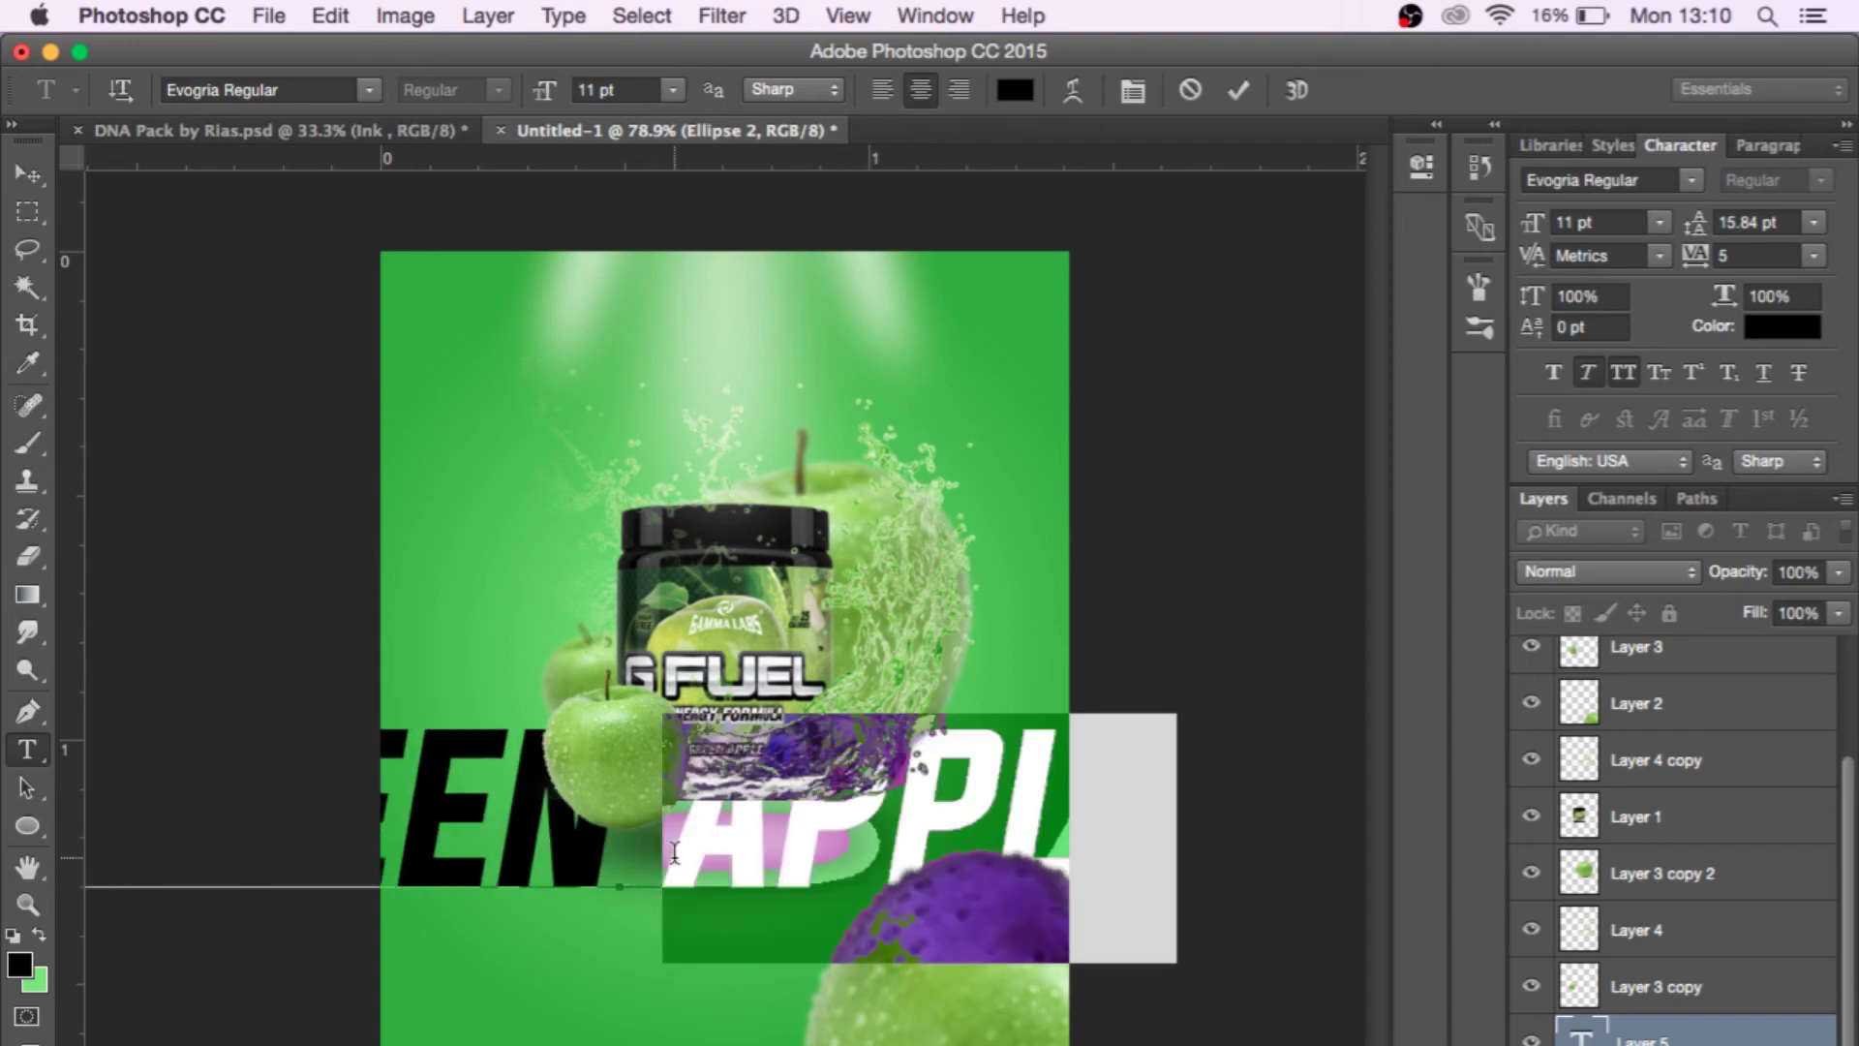
{"action": "left_click_drag", "start_coordinate": [540, 94], "coordinate": [522, 97]}
{"action": "key", "text": "super+Return"}
{"action": "key", "text": "v"}
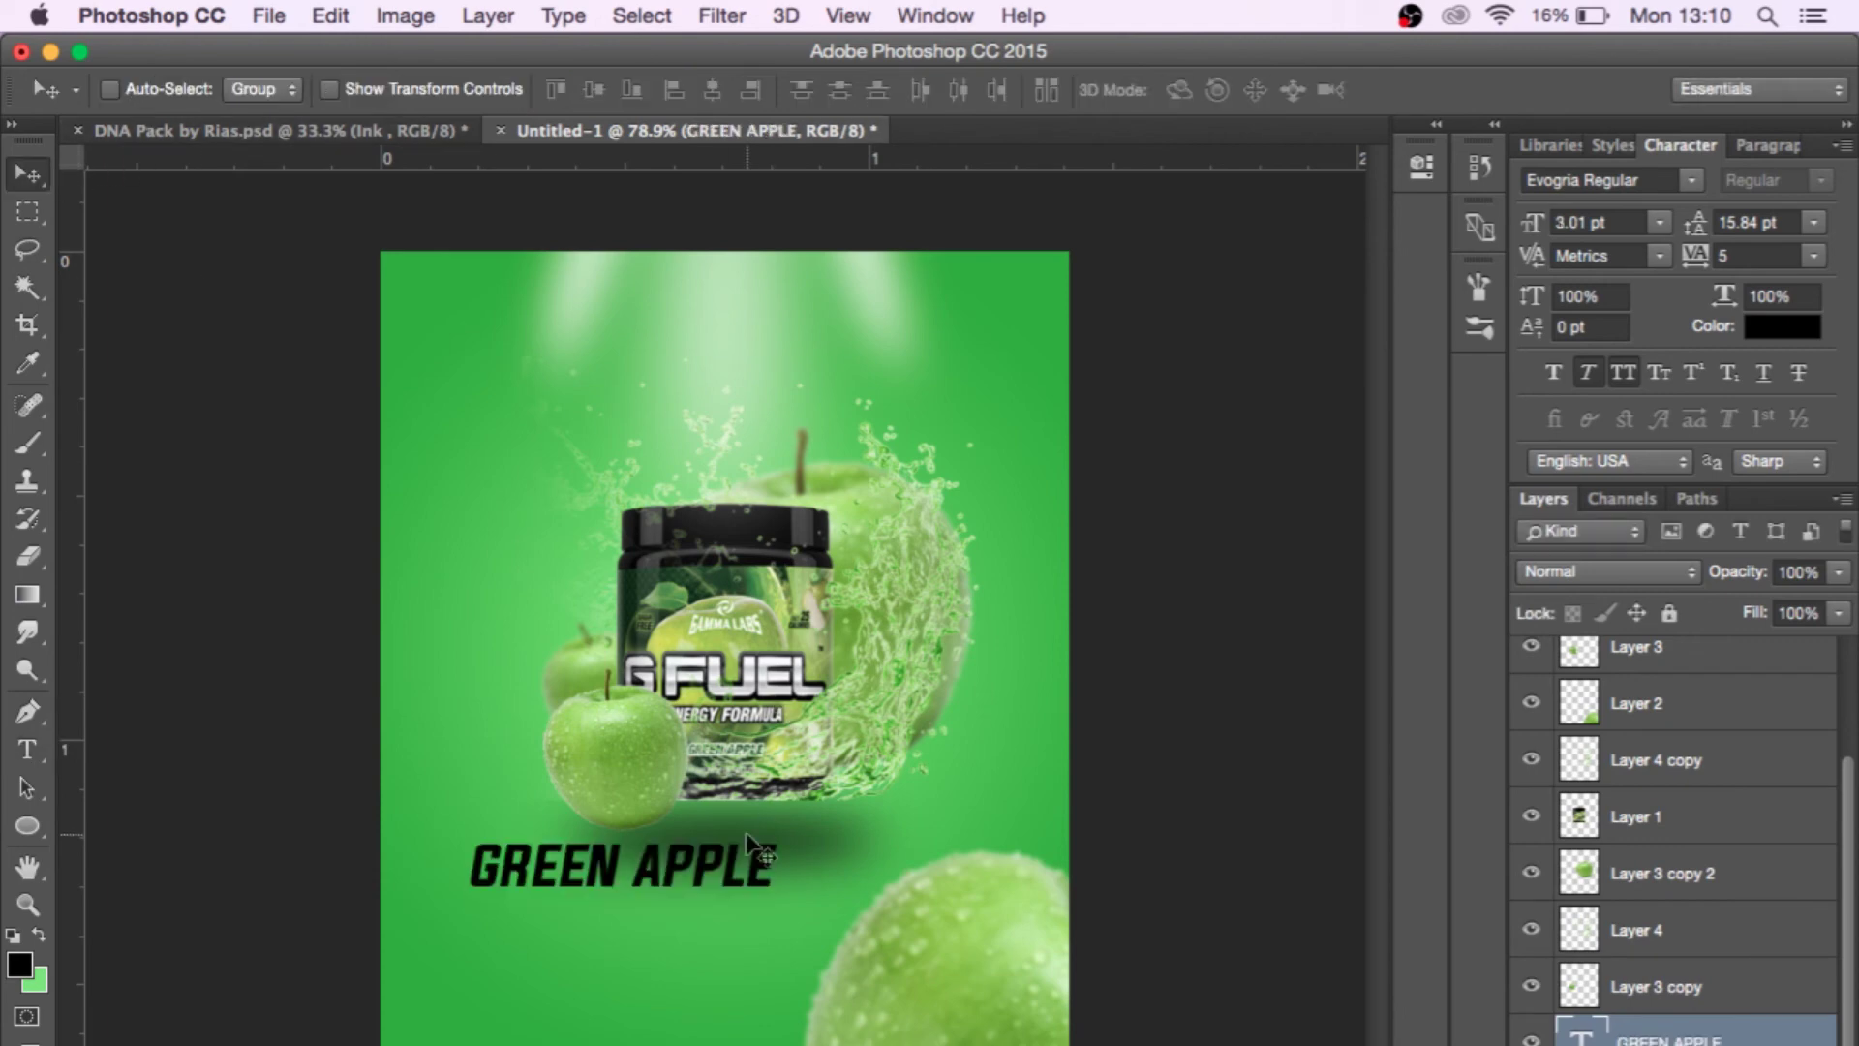
{"action": "left_click_drag", "start_coordinate": [722, 860], "coordinate": [821, 883]}
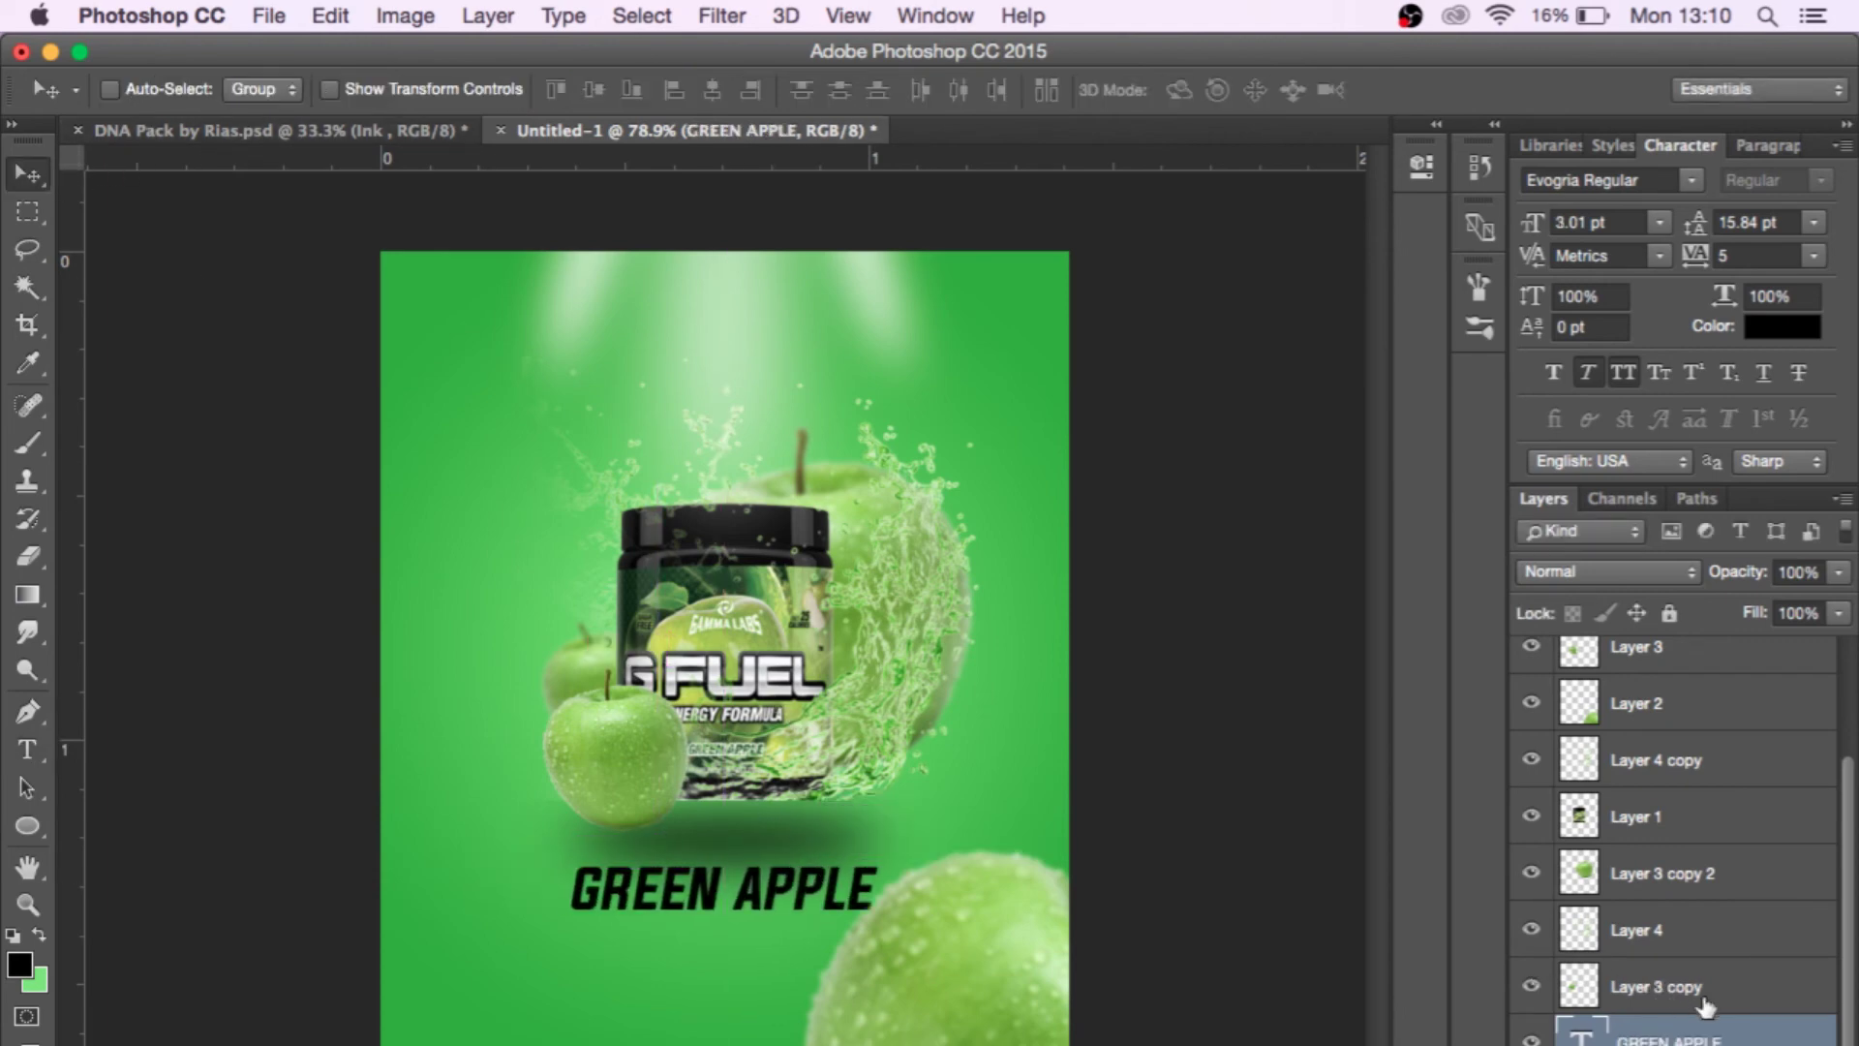
Give the GREEN APPLE layer a Color Overlay of #ffffff with Normal blend mode.
{"action": "double_click", "coordinate": [1748, 1040]}
{"action": "left_click", "coordinate": [475, 553]}
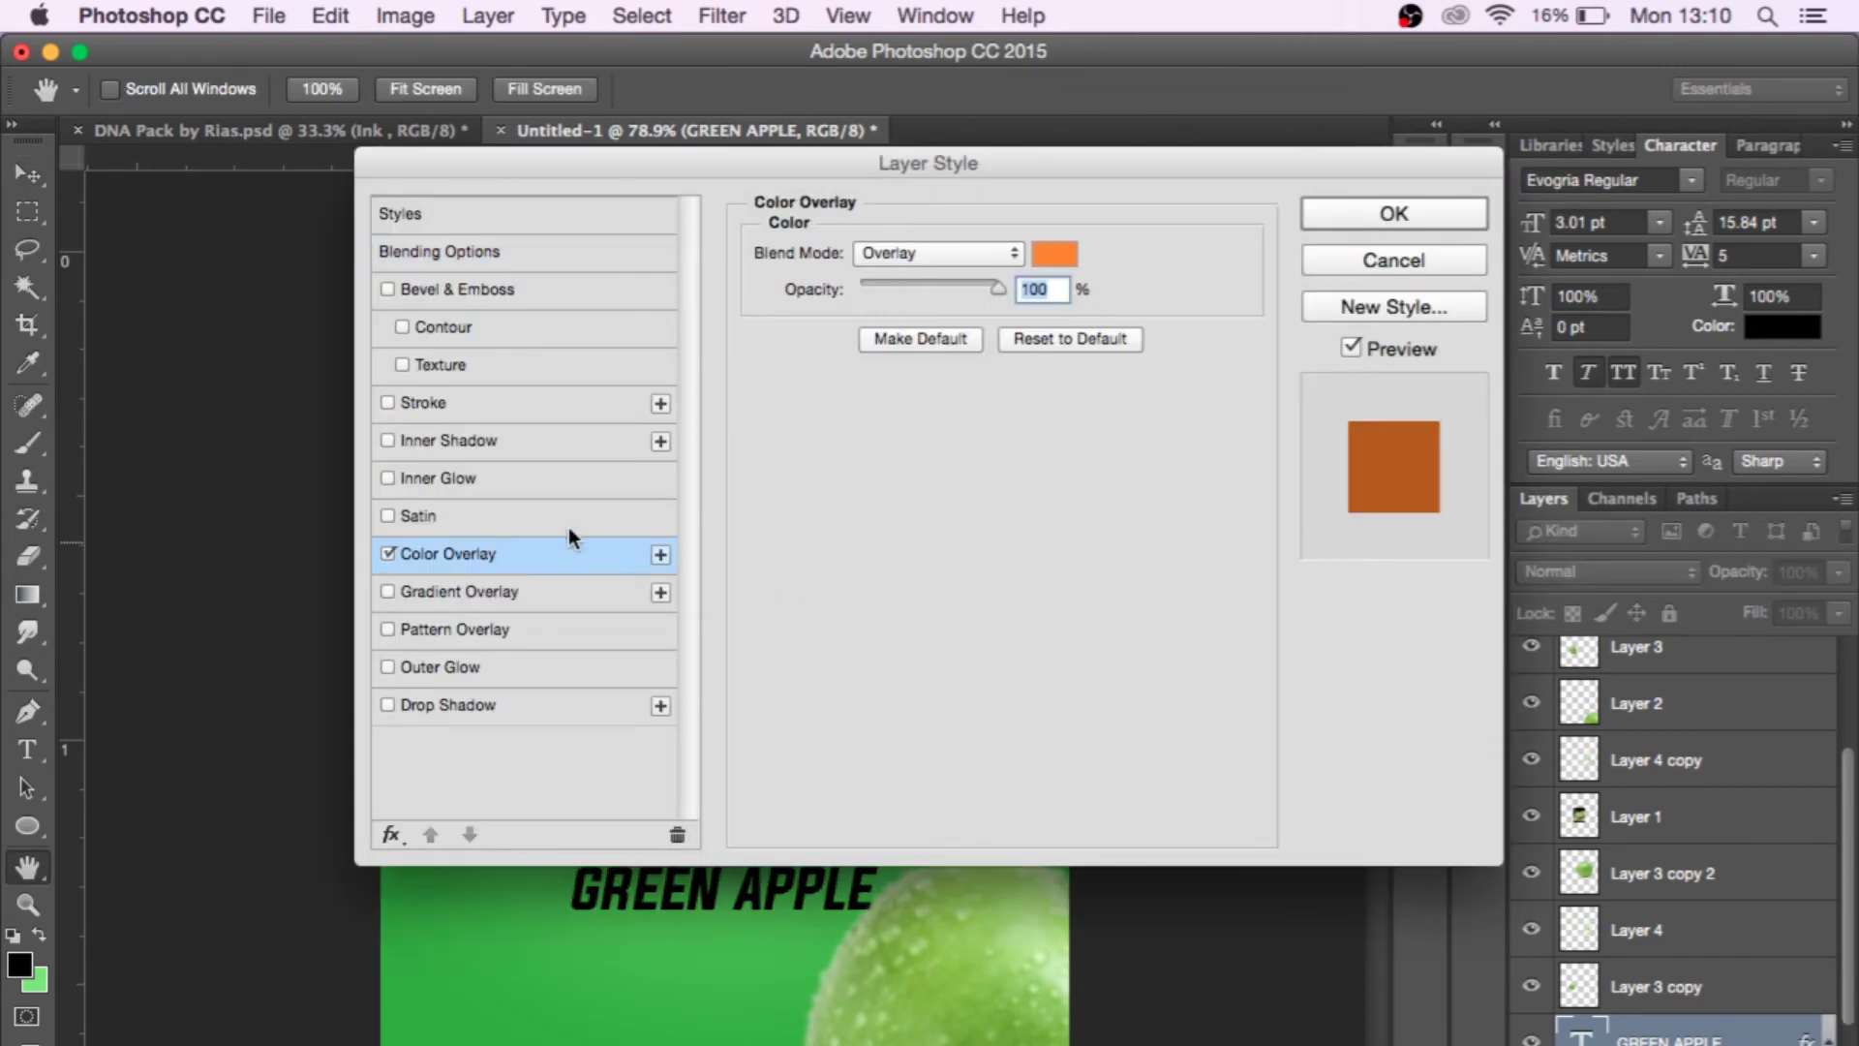
{"action": "left_click", "coordinate": [1065, 259]}
{"action": "type", "text": "ffffff"}
{"action": "left_click", "coordinate": [1411, 257]}
{"action": "left_click", "coordinate": [968, 254]}
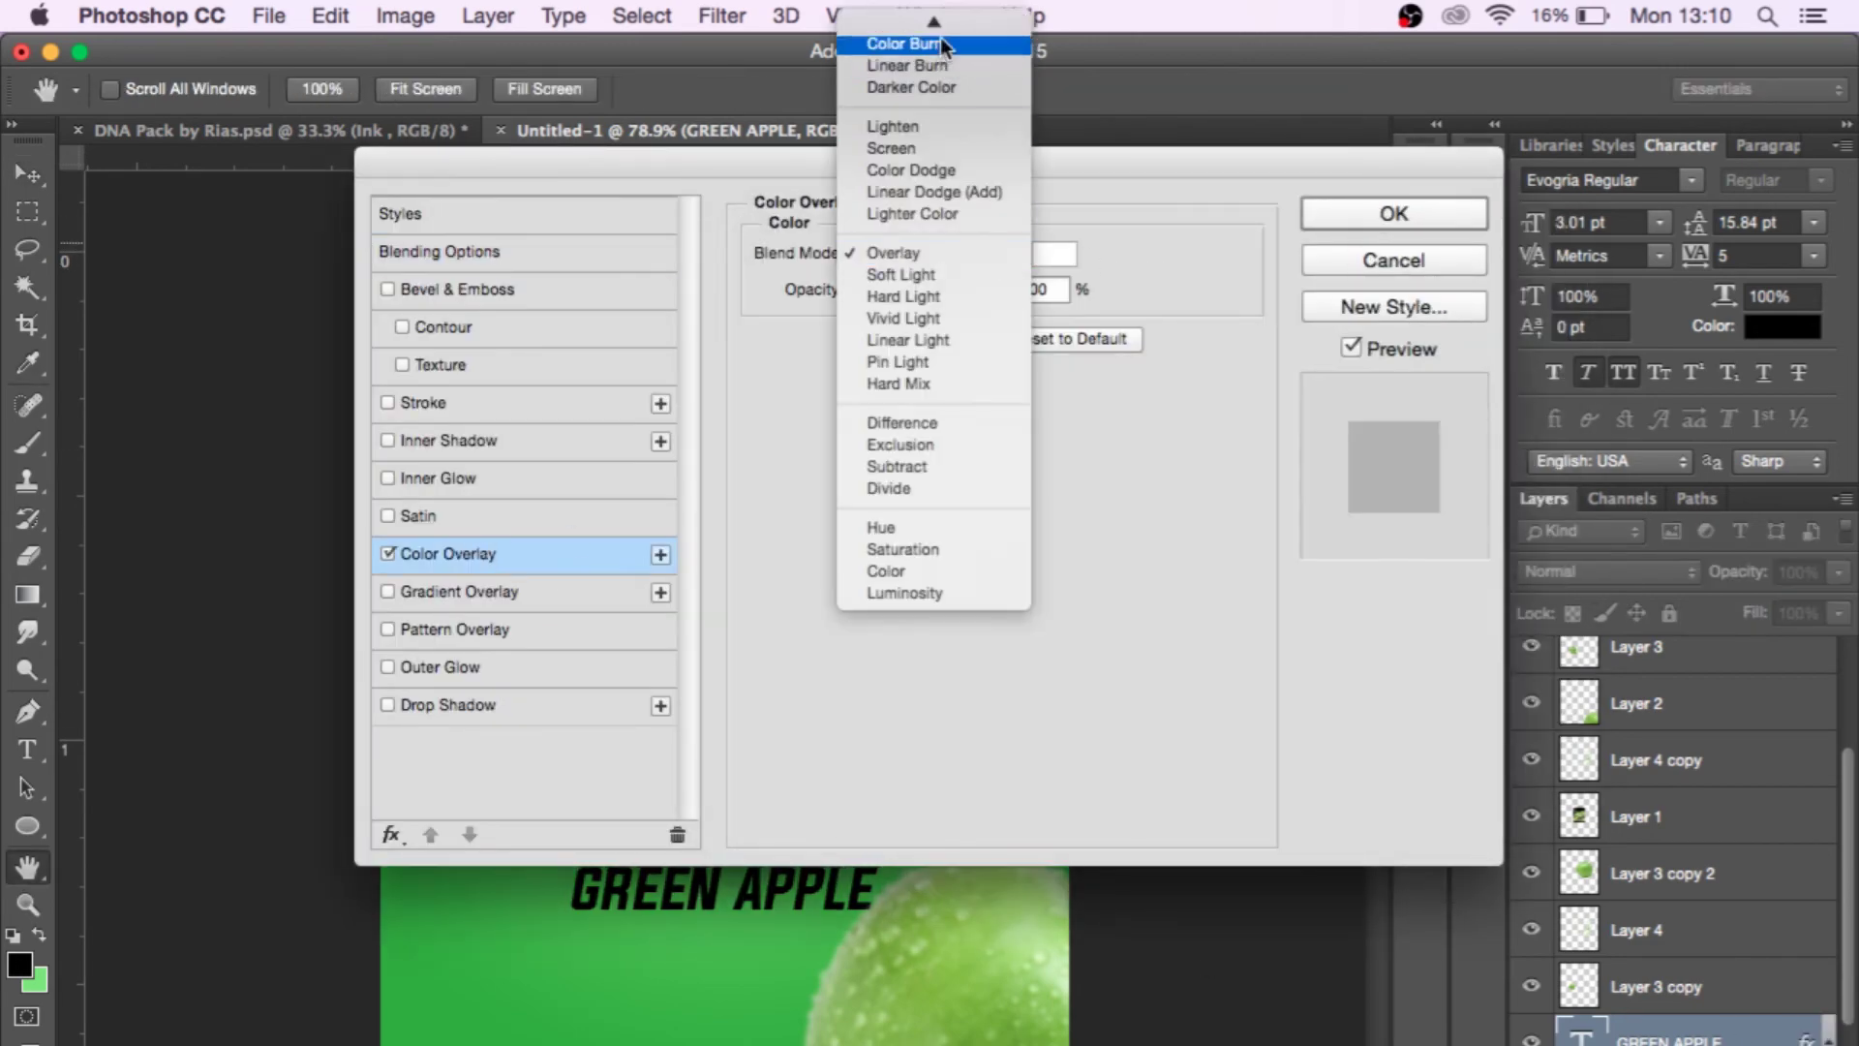
{"action": "left_click", "coordinate": [929, 106]}
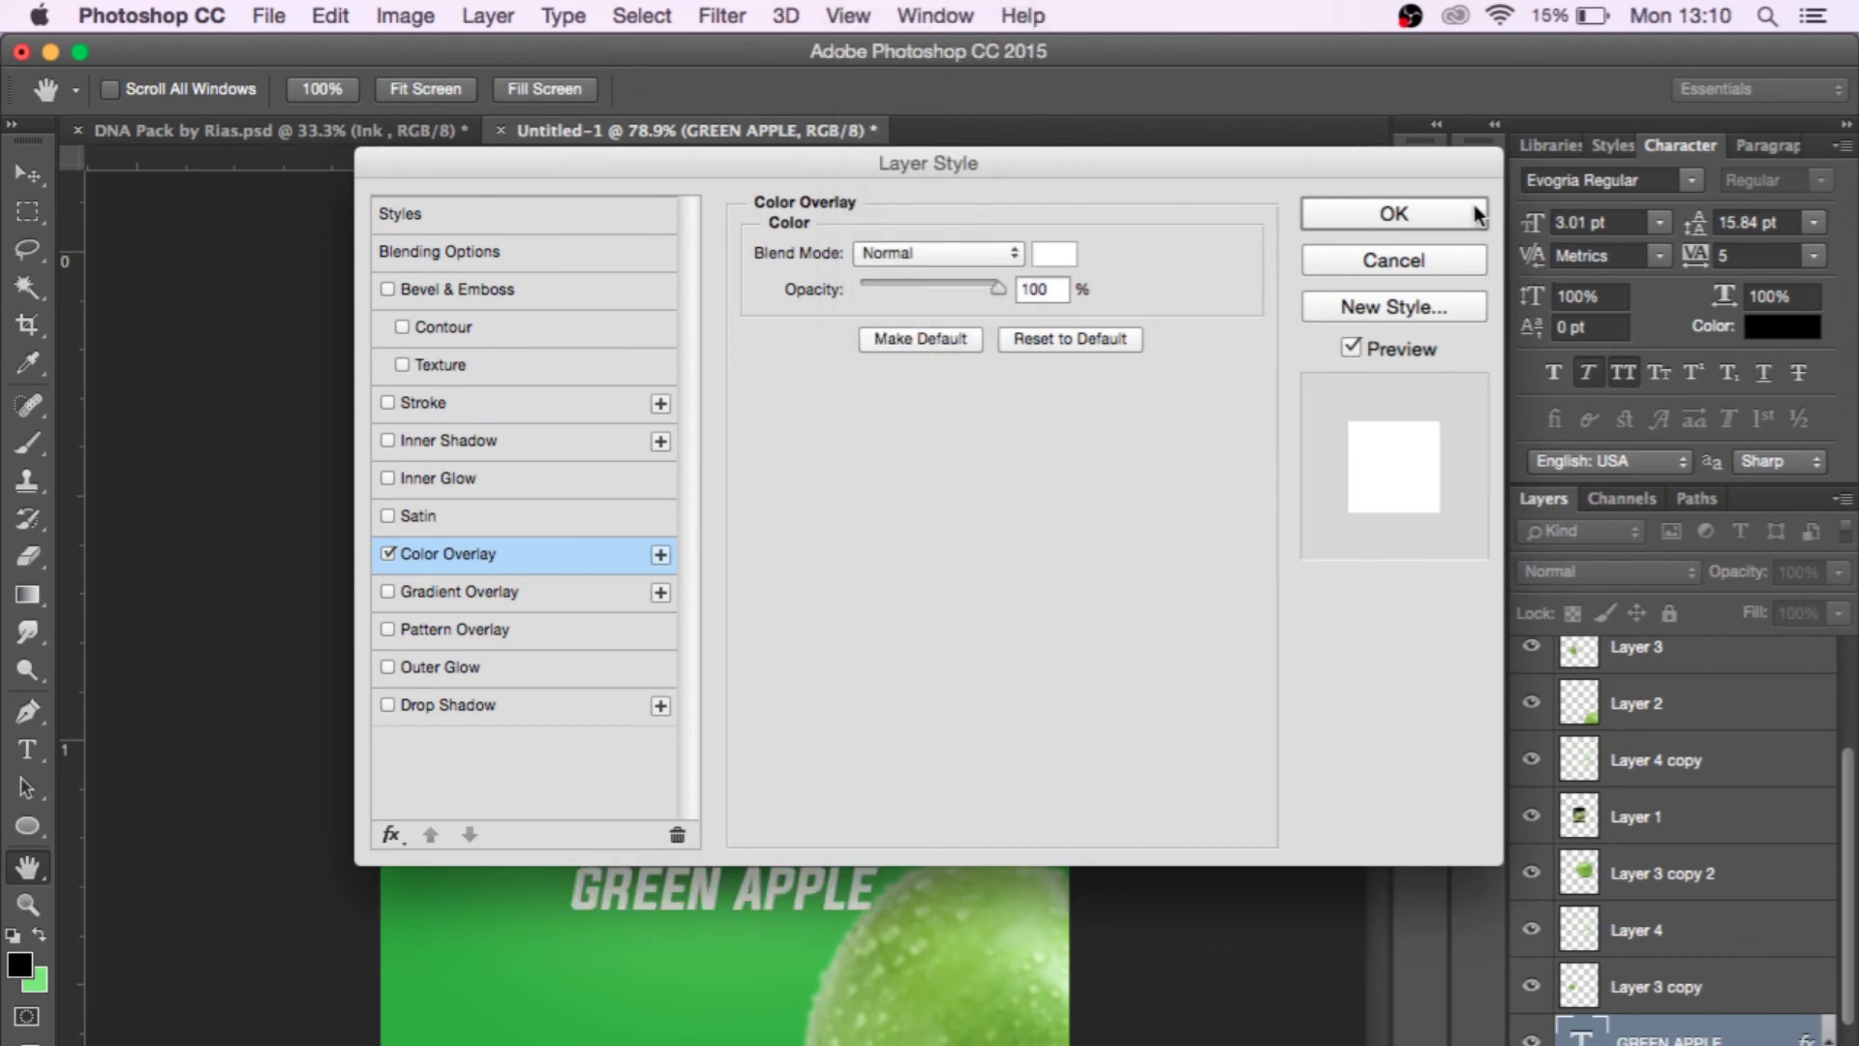
{"action": "left_click", "coordinate": [1472, 214]}
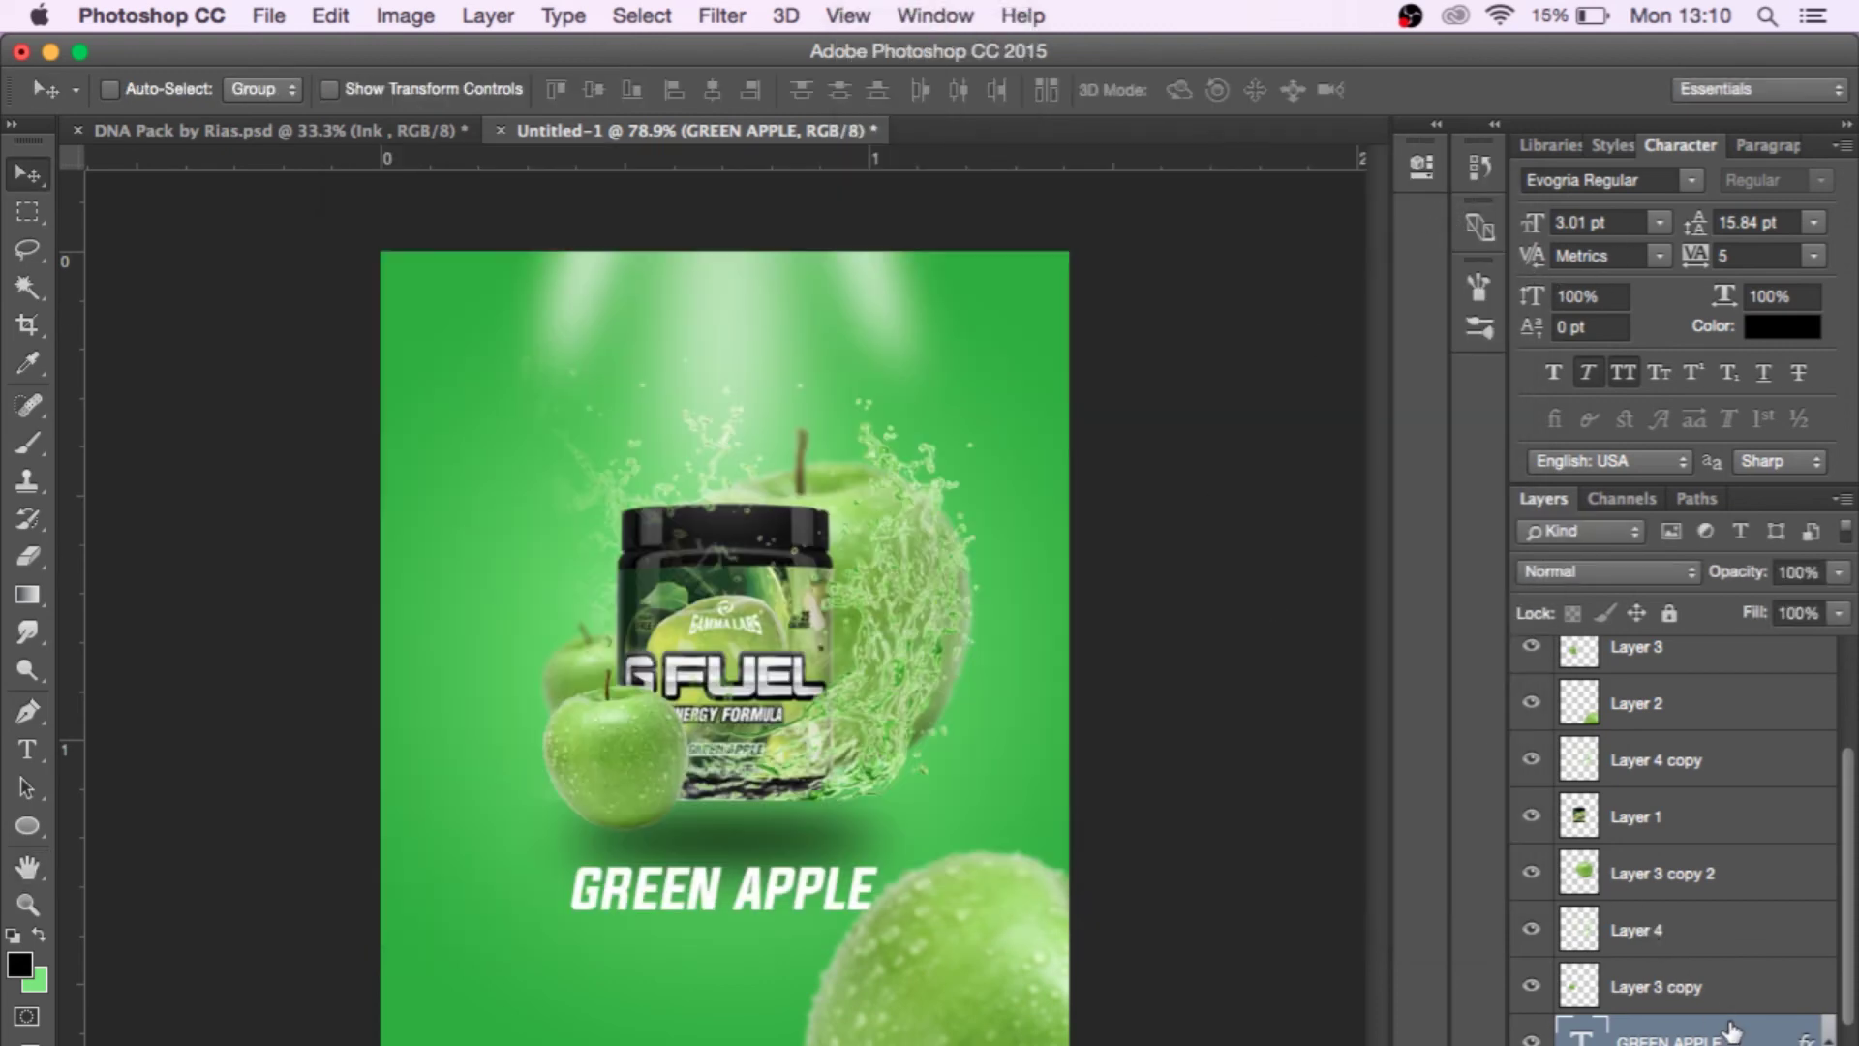
Move the GREEN APPLE layer below Ellipse 2, then back above it.
{"action": "scroll", "coordinate": [1675, 823], "scroll_direction": "down", "scroll_amount": 3}
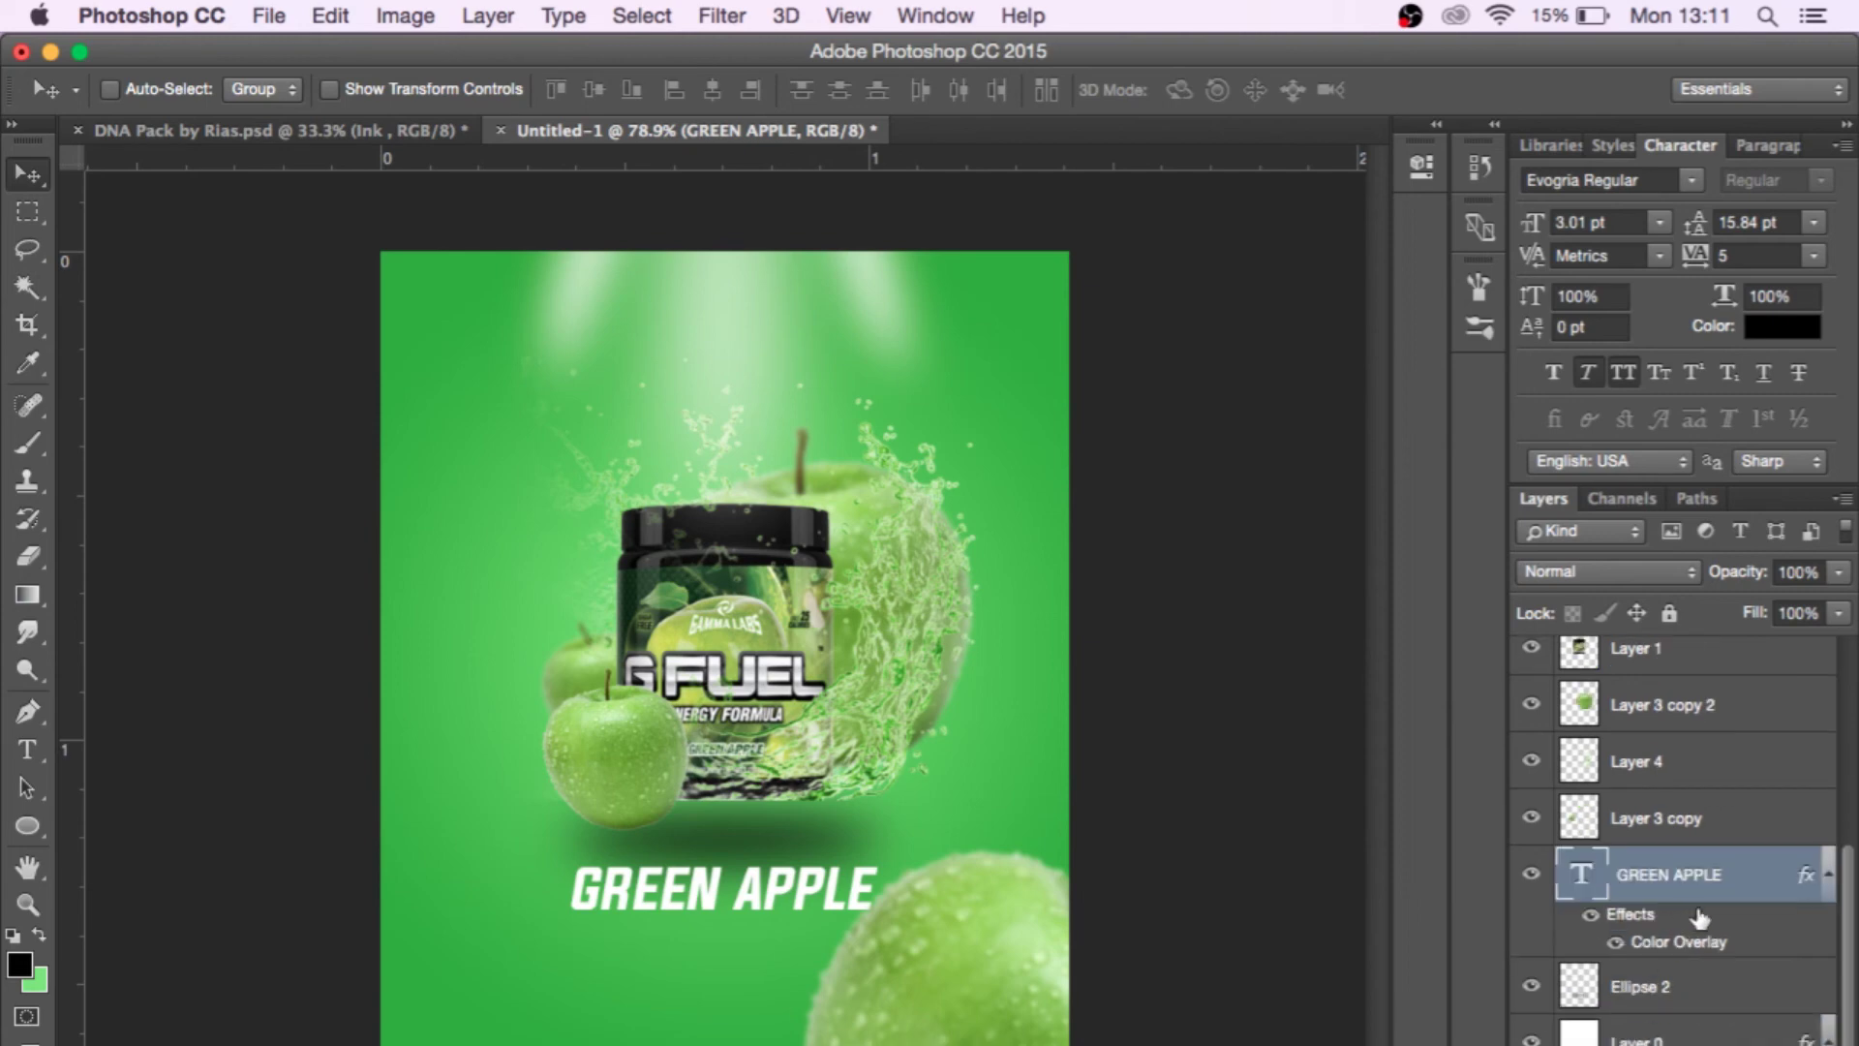
{"action": "left_click_drag", "start_coordinate": [1710, 918], "coordinate": [1730, 1012]}
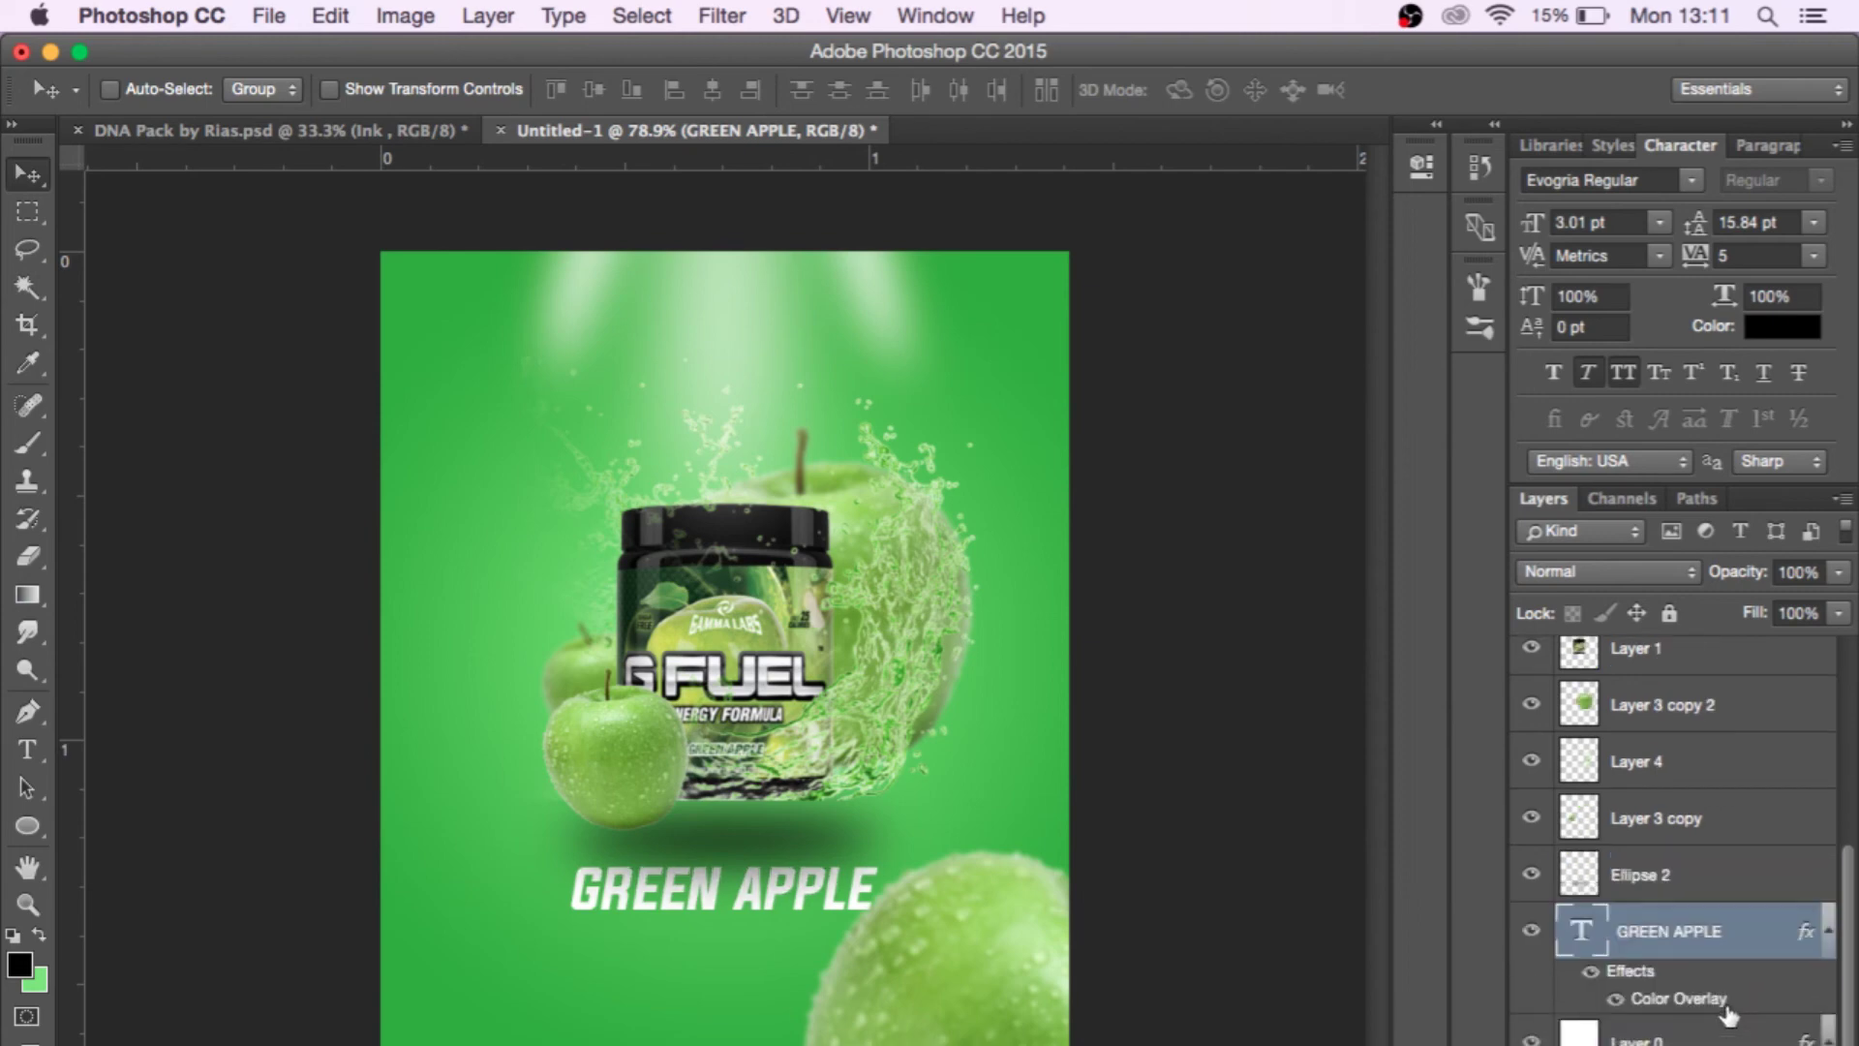
{"action": "left_click_drag", "start_coordinate": [1725, 929], "coordinate": [1722, 858]}
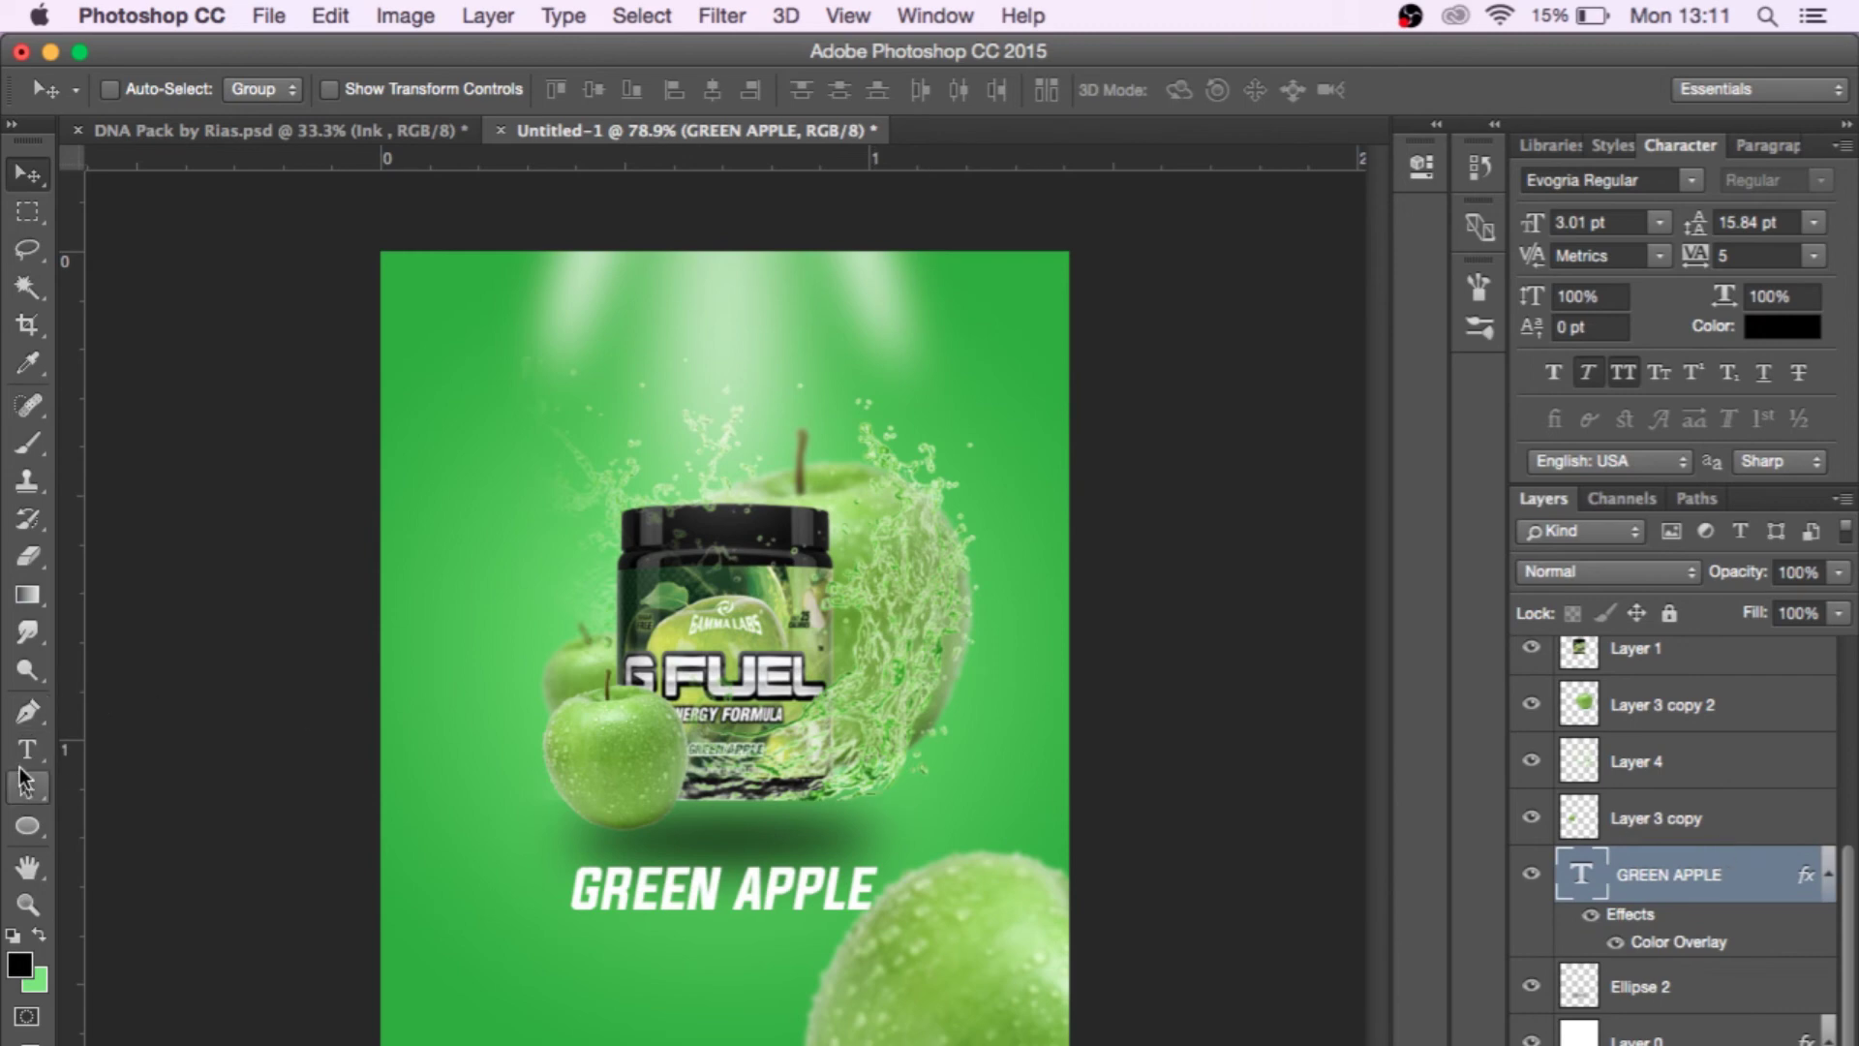
Add 'AVAILABLE AT GFUEL.COM' text at 1.01 pt just under the GREEN APPLE headline.
{"action": "left_click", "coordinate": [26, 752]}
{"action": "left_click", "coordinate": [647, 961]}
{"action": "type", "text": "AVAILABLE AT"}
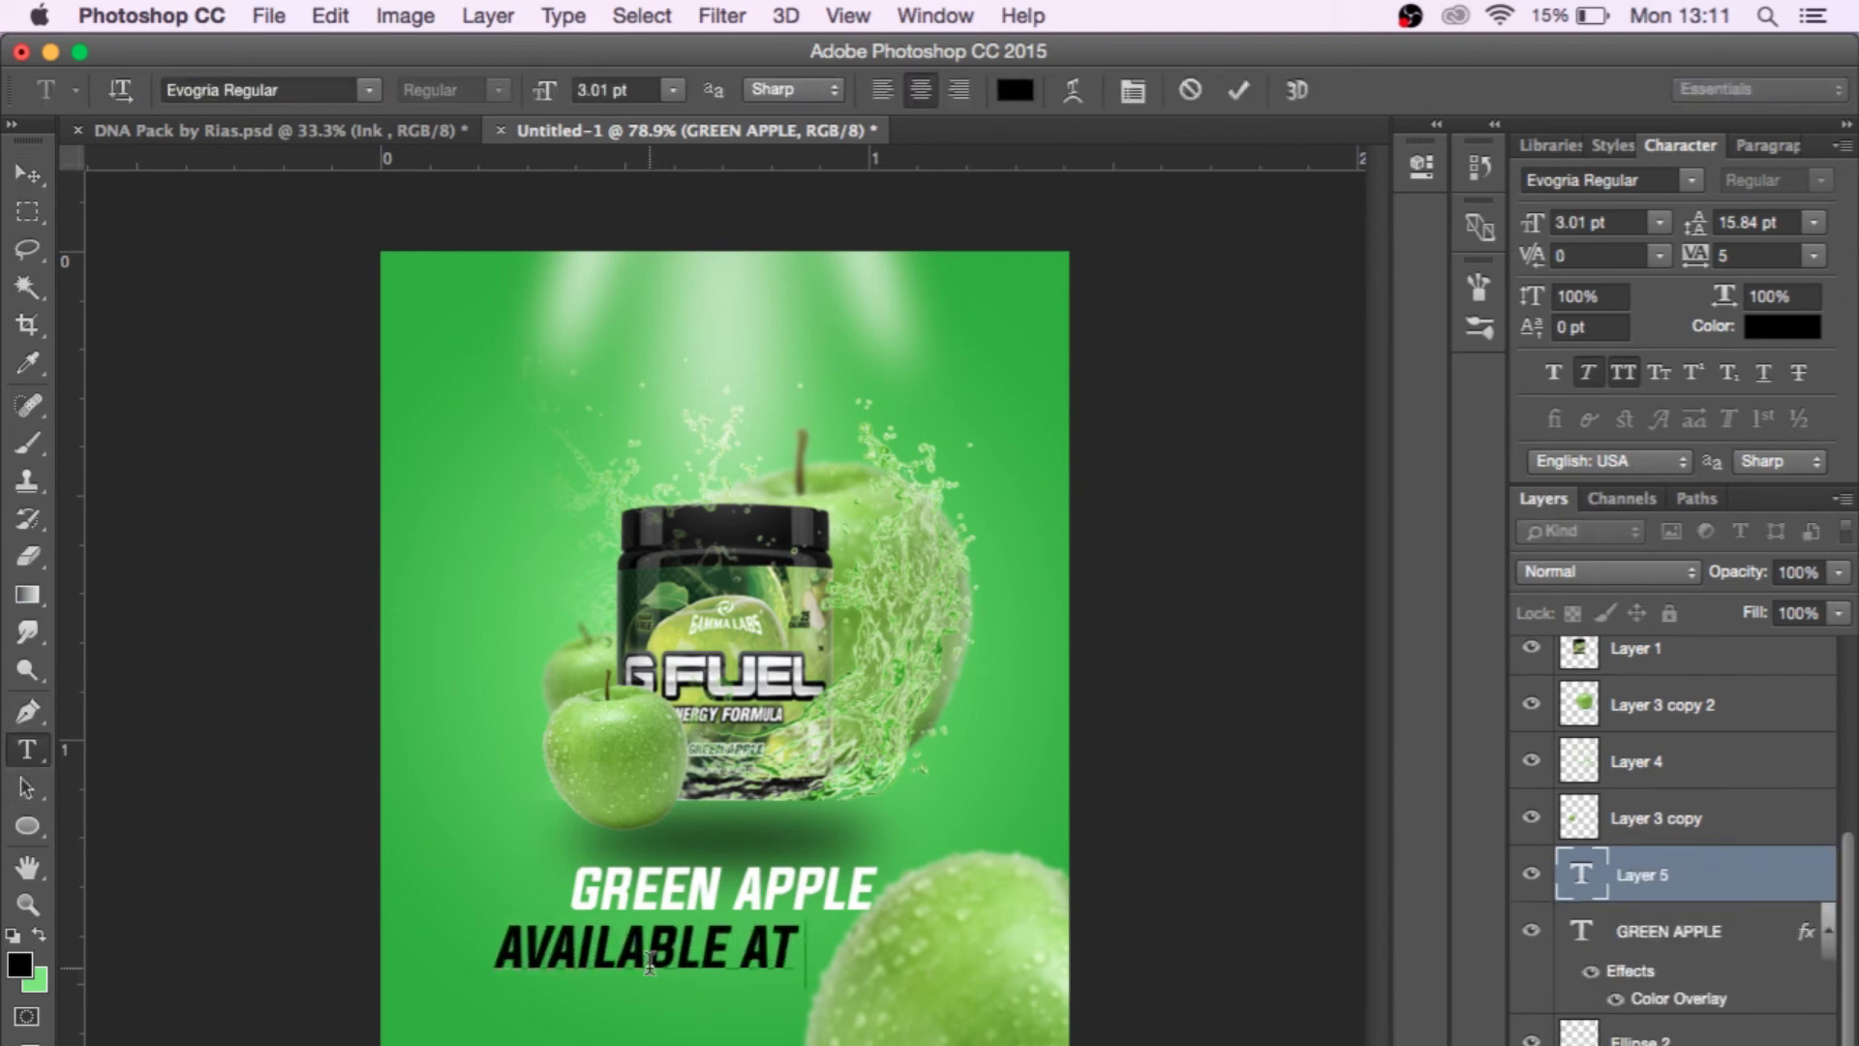
{"action": "type", "text": " GFUEL.COM"}
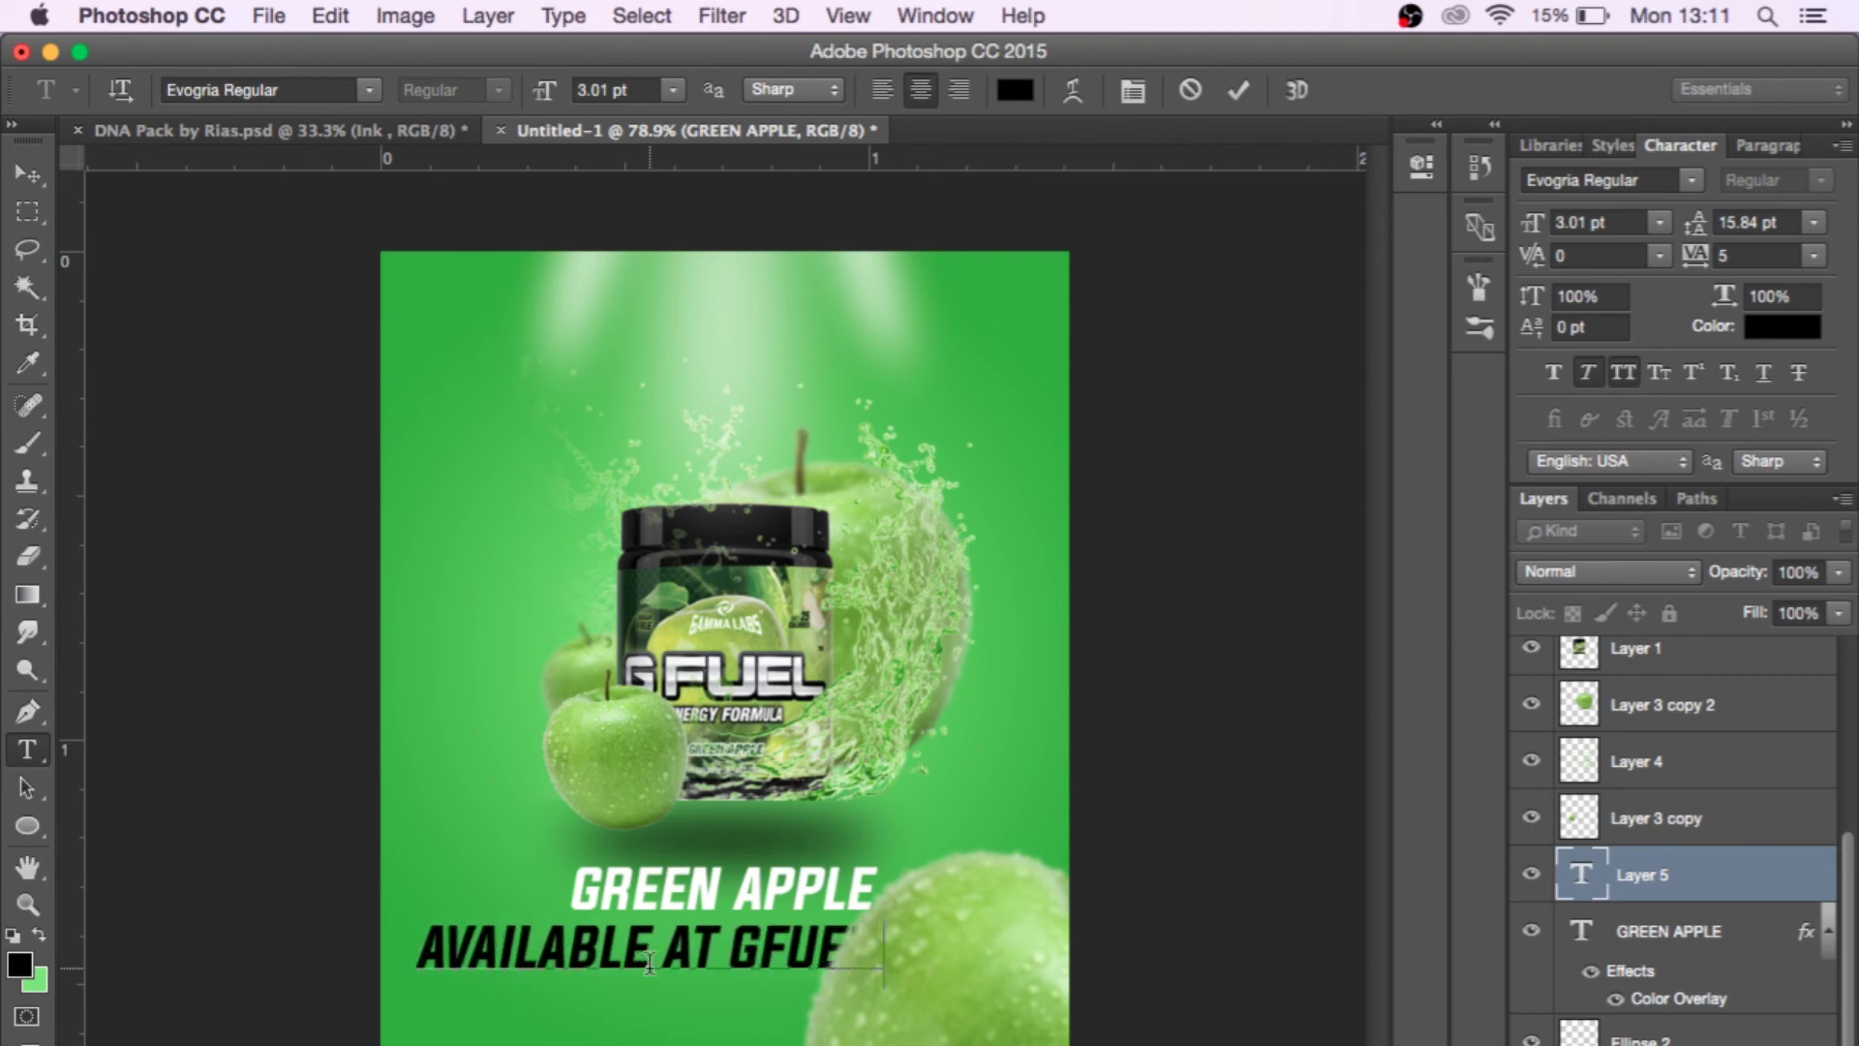
{"action": "key", "text": "super+a"}
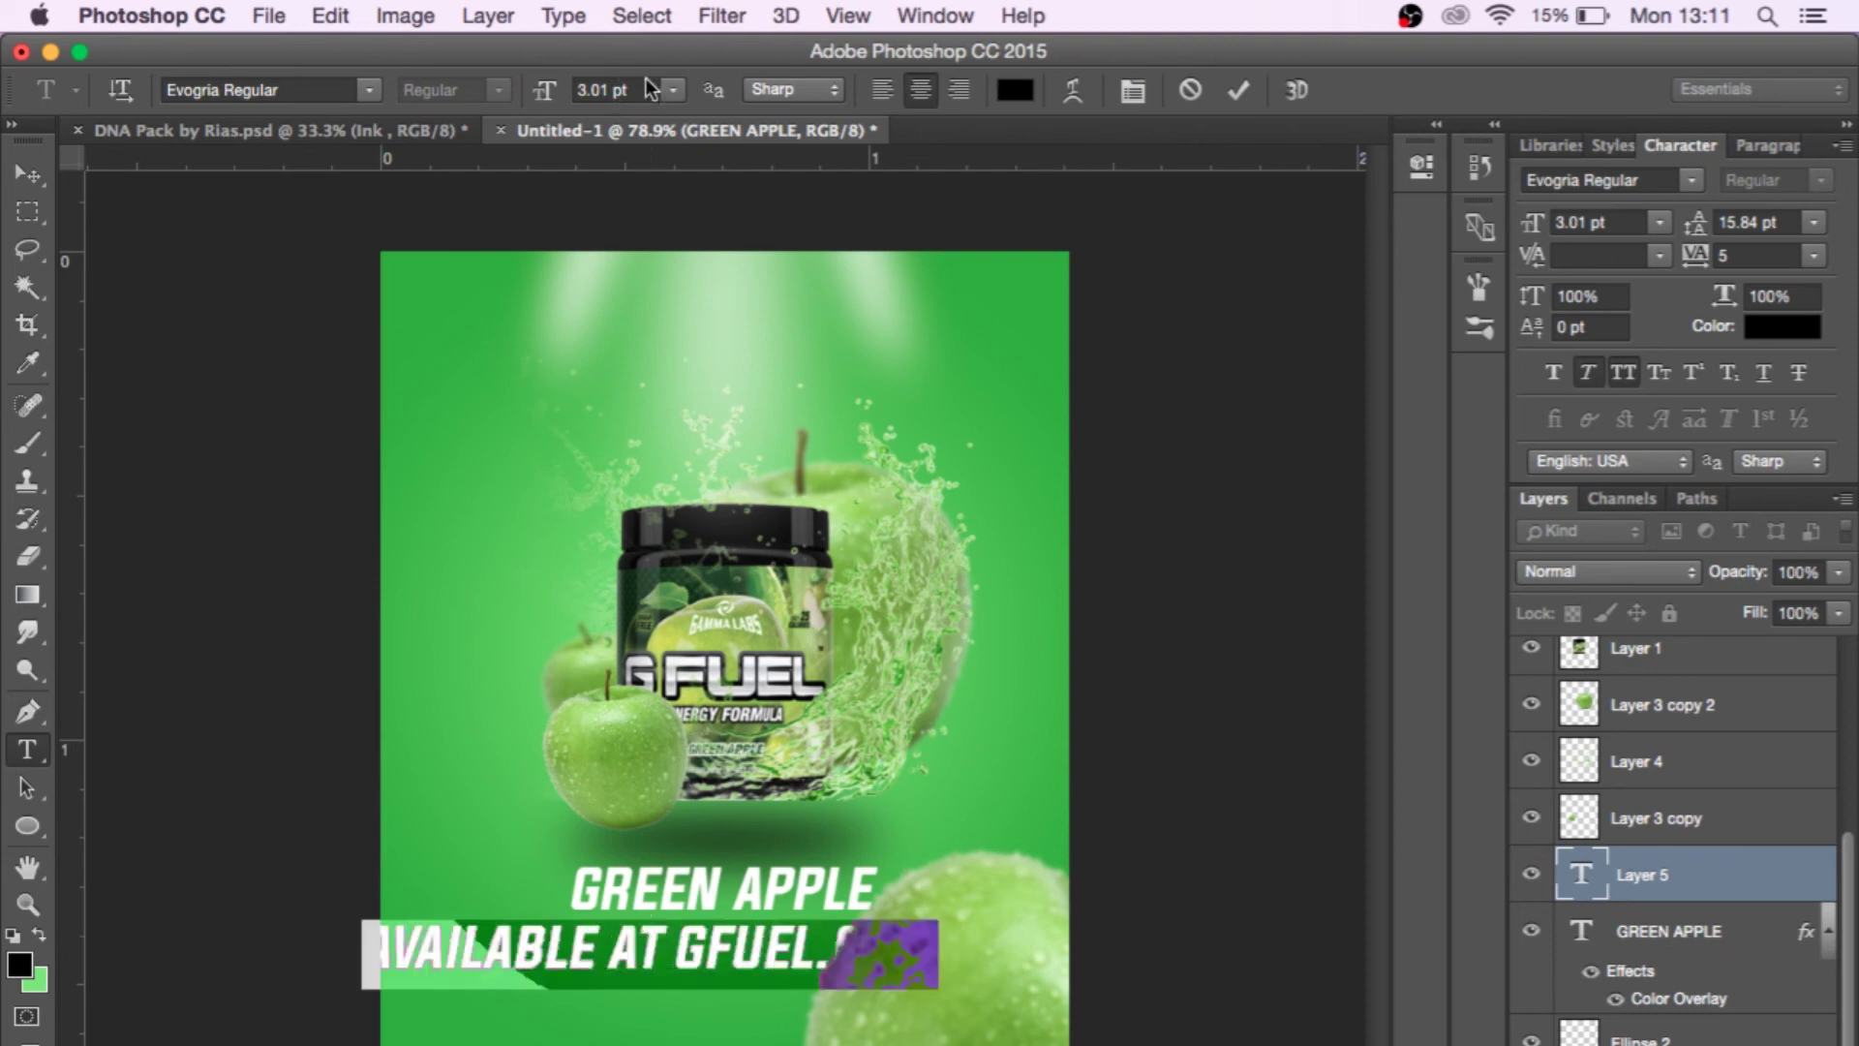
{"action": "left_click_drag", "start_coordinate": [533, 90], "coordinate": [515, 92]}
{"action": "left_click", "coordinate": [27, 174]}
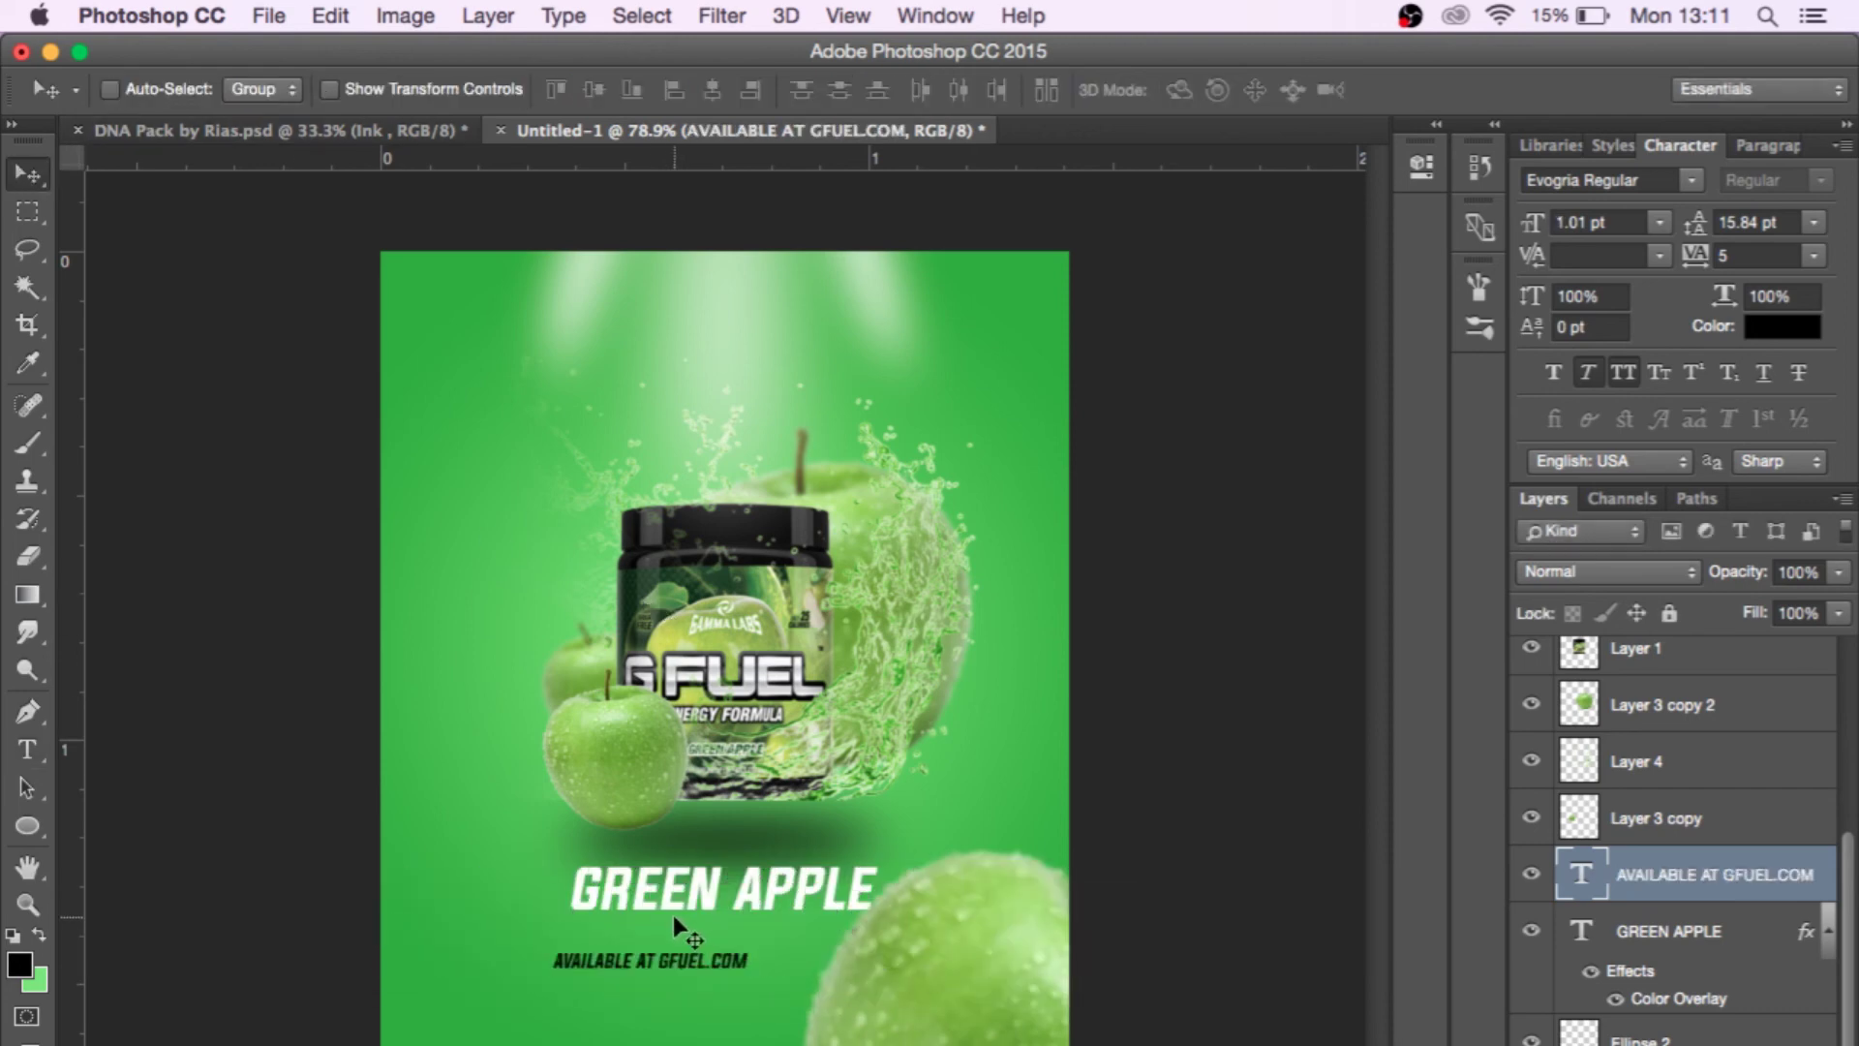
{"action": "left_click_drag", "start_coordinate": [675, 918], "coordinate": [760, 884]}
Make the website text white with a Color Overlay and centre it beneath the headline.
{"action": "double_click", "coordinate": [1803, 868]}
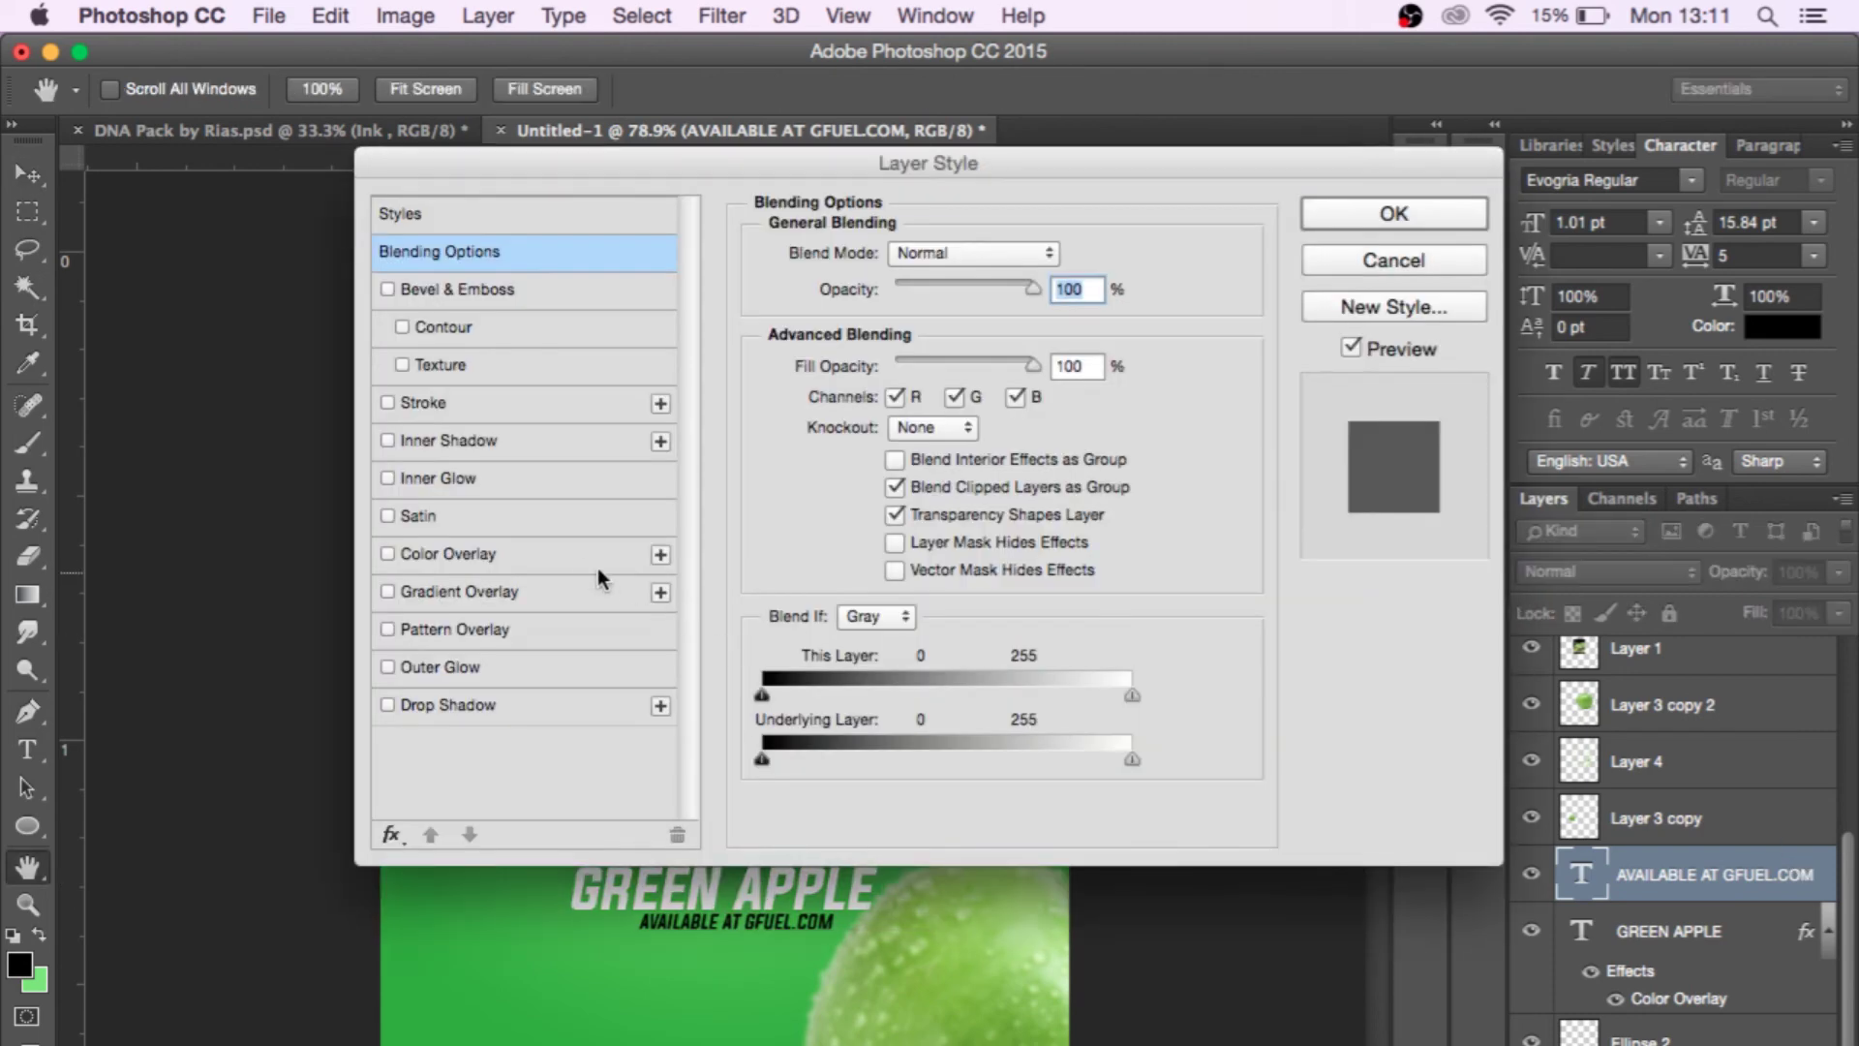
{"action": "left_click", "coordinate": [455, 554]}
{"action": "left_click", "coordinate": [1315, 211]}
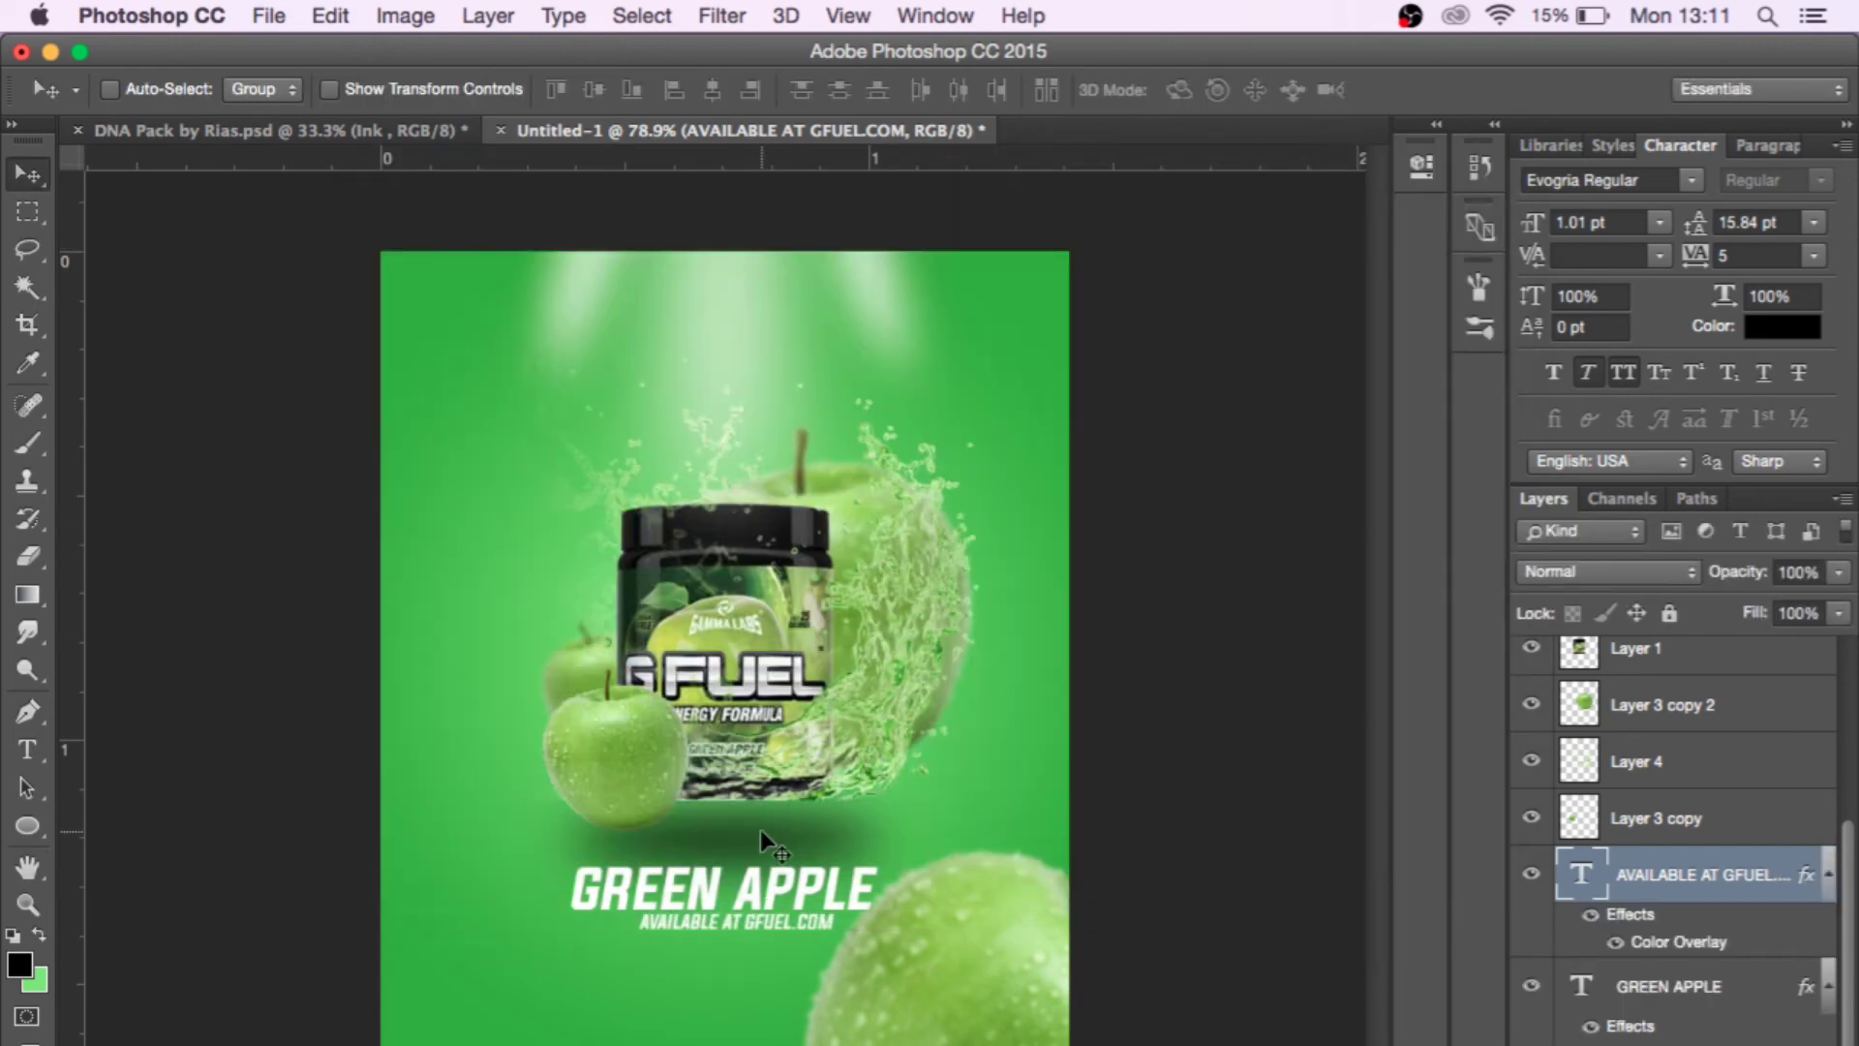
{"action": "scroll", "coordinate": [718, 921], "scroll_direction": "up", "scroll_amount": 5}
{"action": "left_click_drag", "start_coordinate": [719, 921], "coordinate": [718, 922]}
{"action": "scroll", "coordinate": [719, 922], "scroll_direction": "down", "scroll_amount": 3}
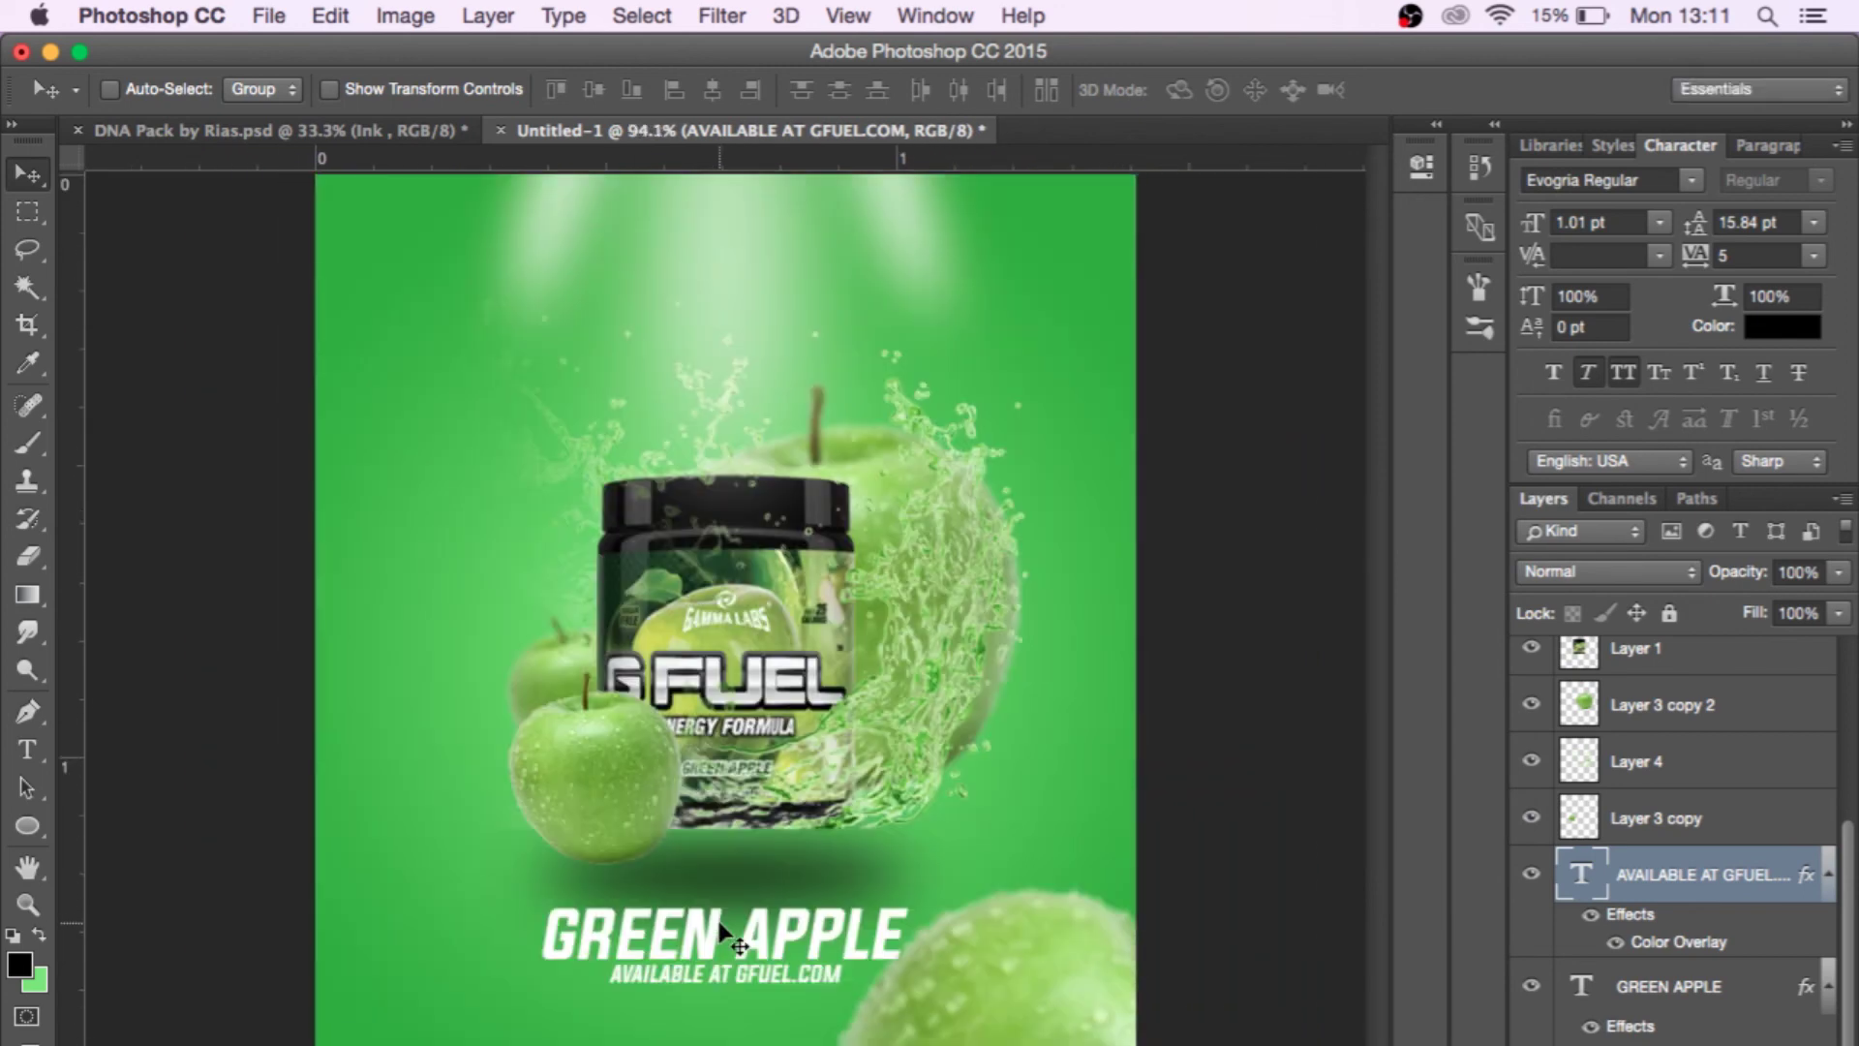
{"action": "scroll", "coordinate": [719, 922], "scroll_direction": "down", "scroll_amount": 1}
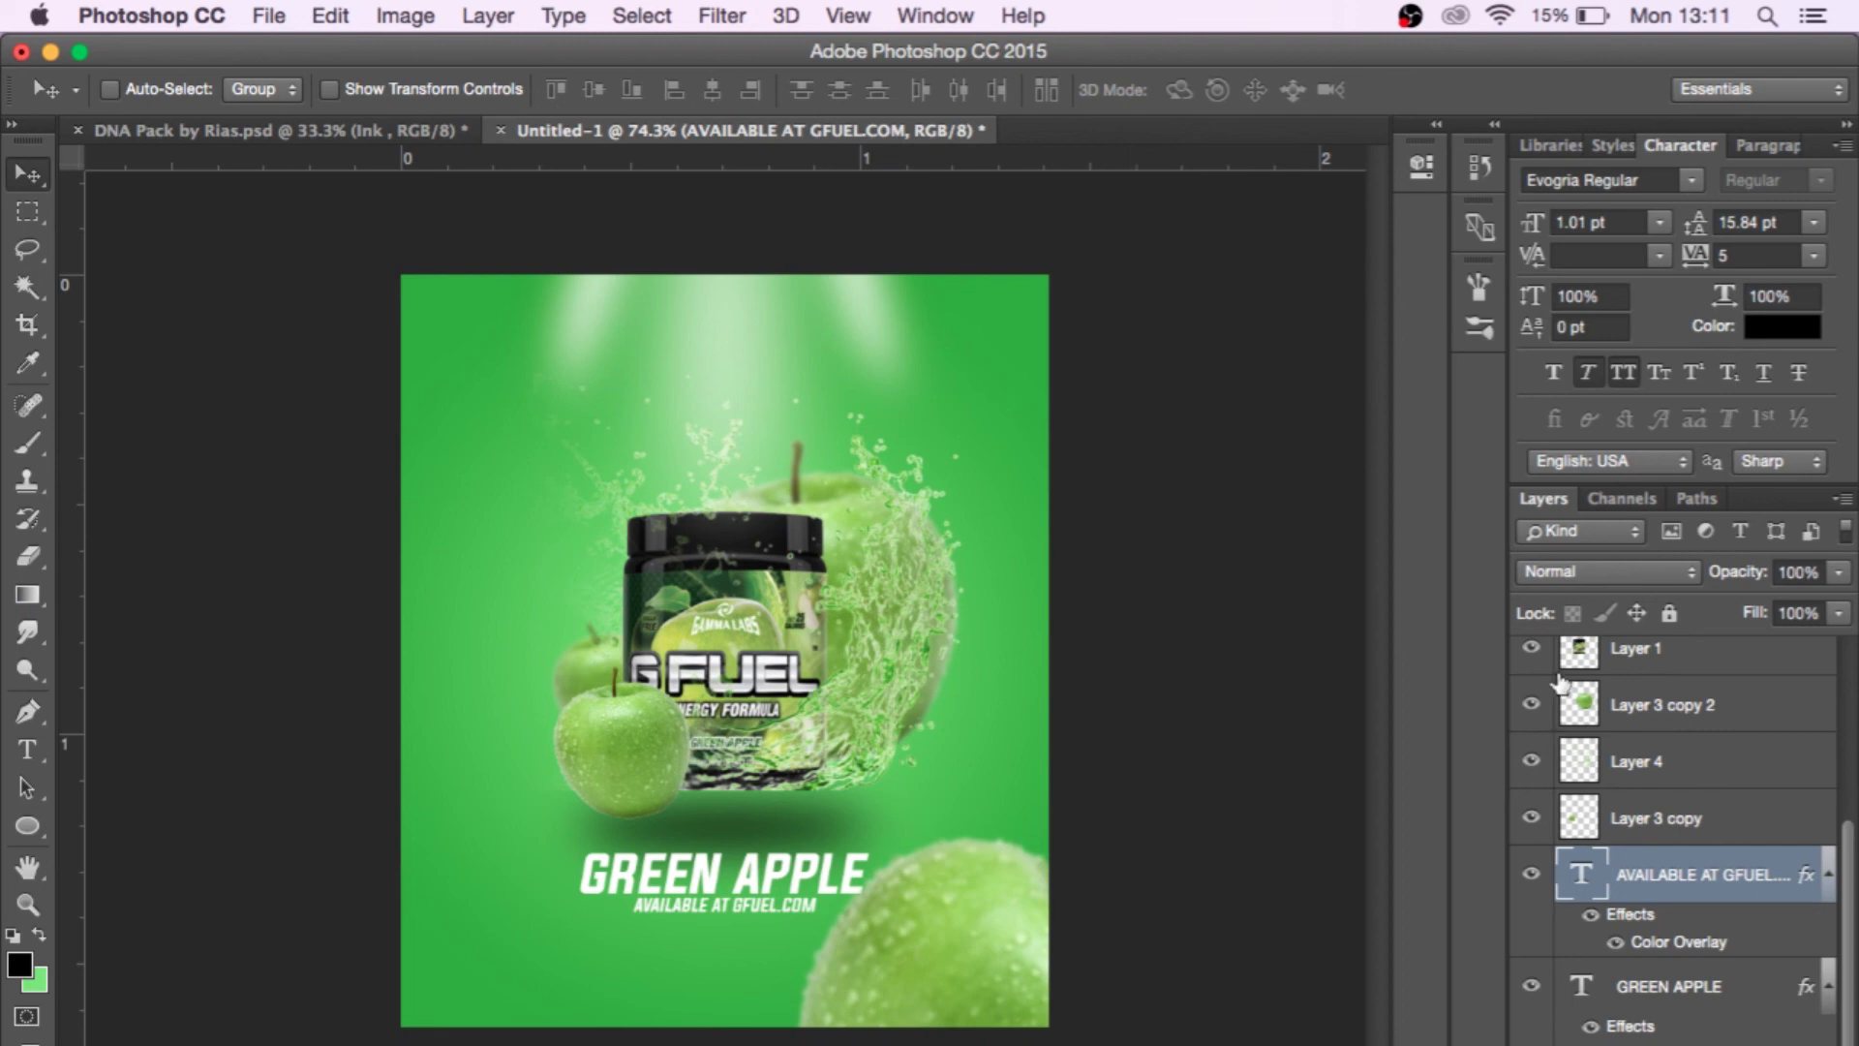
Toggle the front apple layer's visibility off and back on, then review the layer stack.
{"action": "scroll", "coordinate": [1587, 745], "scroll_direction": "up", "scroll_amount": 4}
{"action": "scroll", "coordinate": [1595, 748], "scroll_direction": "up", "scroll_amount": 3}
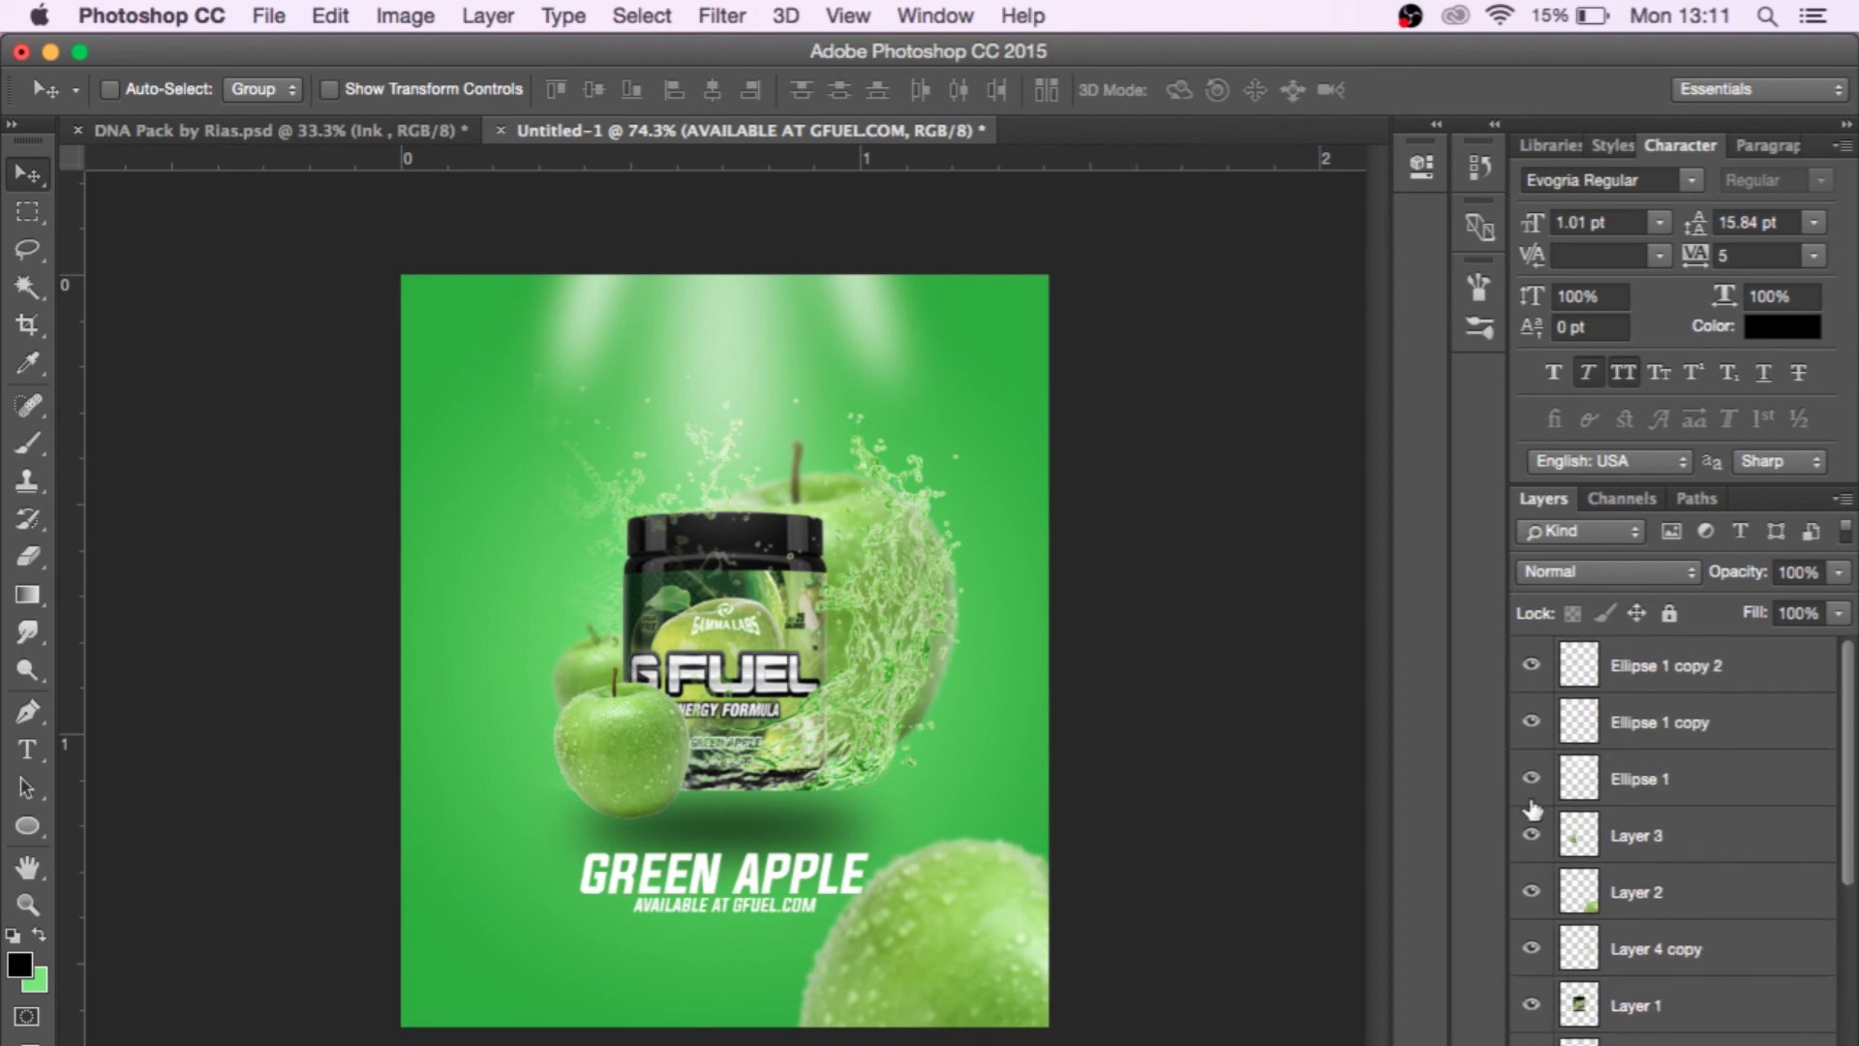
{"action": "left_click", "coordinate": [1528, 834]}
{"action": "left_click", "coordinate": [1528, 834]}
{"action": "scroll", "coordinate": [1533, 918], "scroll_direction": "down", "scroll_amount": 3}
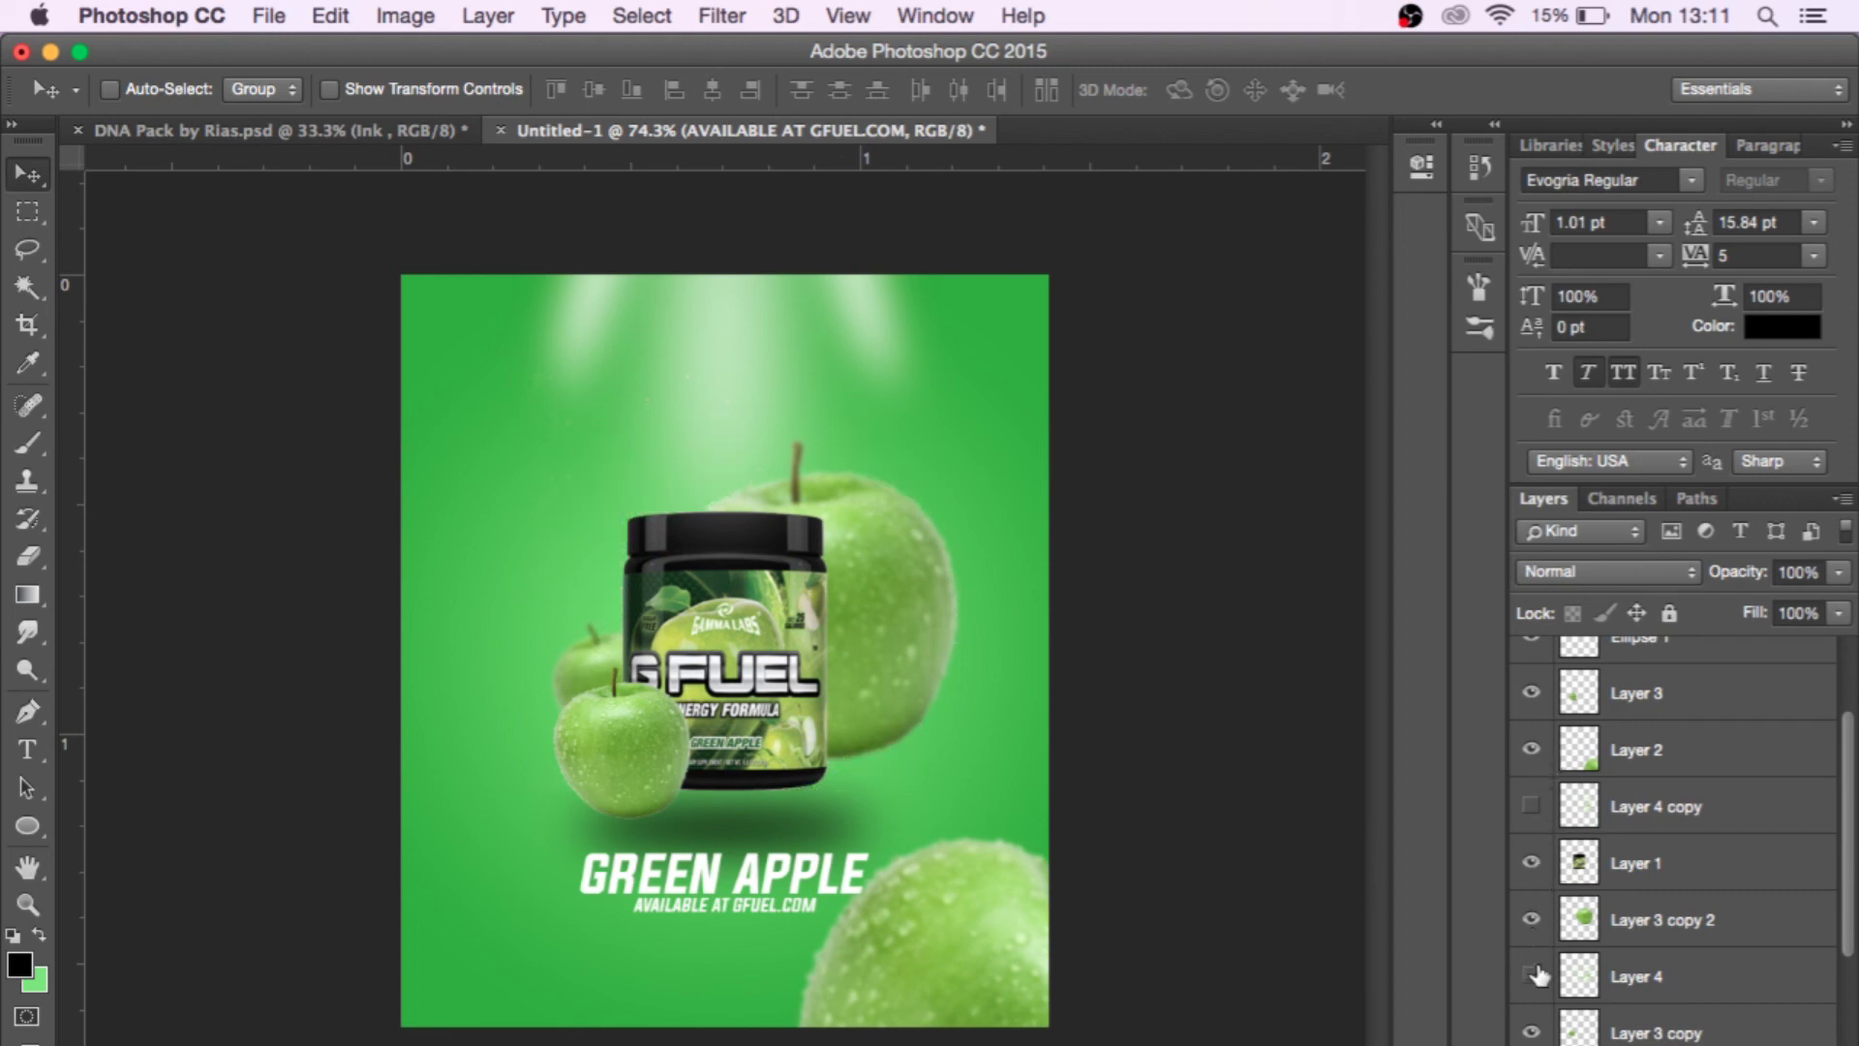
{"action": "scroll", "coordinate": [712, 563], "scroll_direction": "up", "scroll_amount": 3}
{"action": "scroll", "coordinate": [712, 563], "scroll_direction": "down", "scroll_amount": 3}
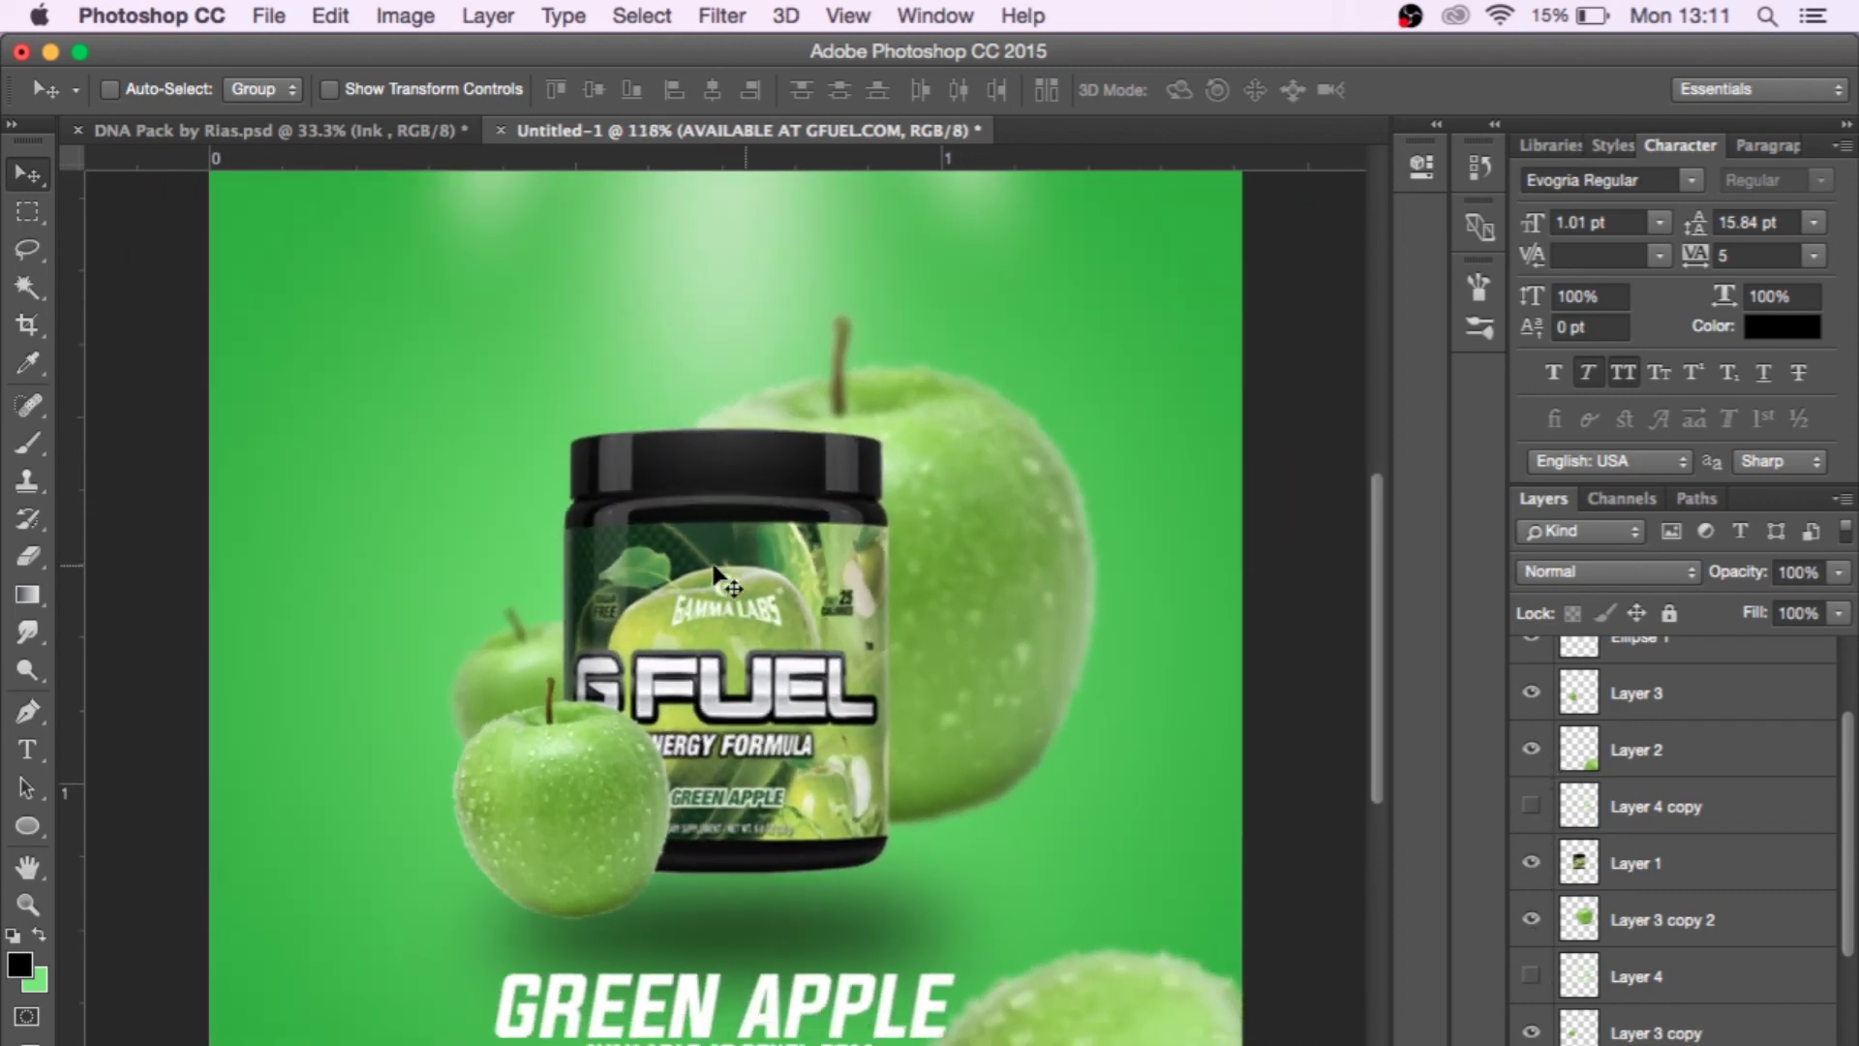
{"action": "scroll", "coordinate": [713, 569], "scroll_direction": "up", "scroll_amount": 2}
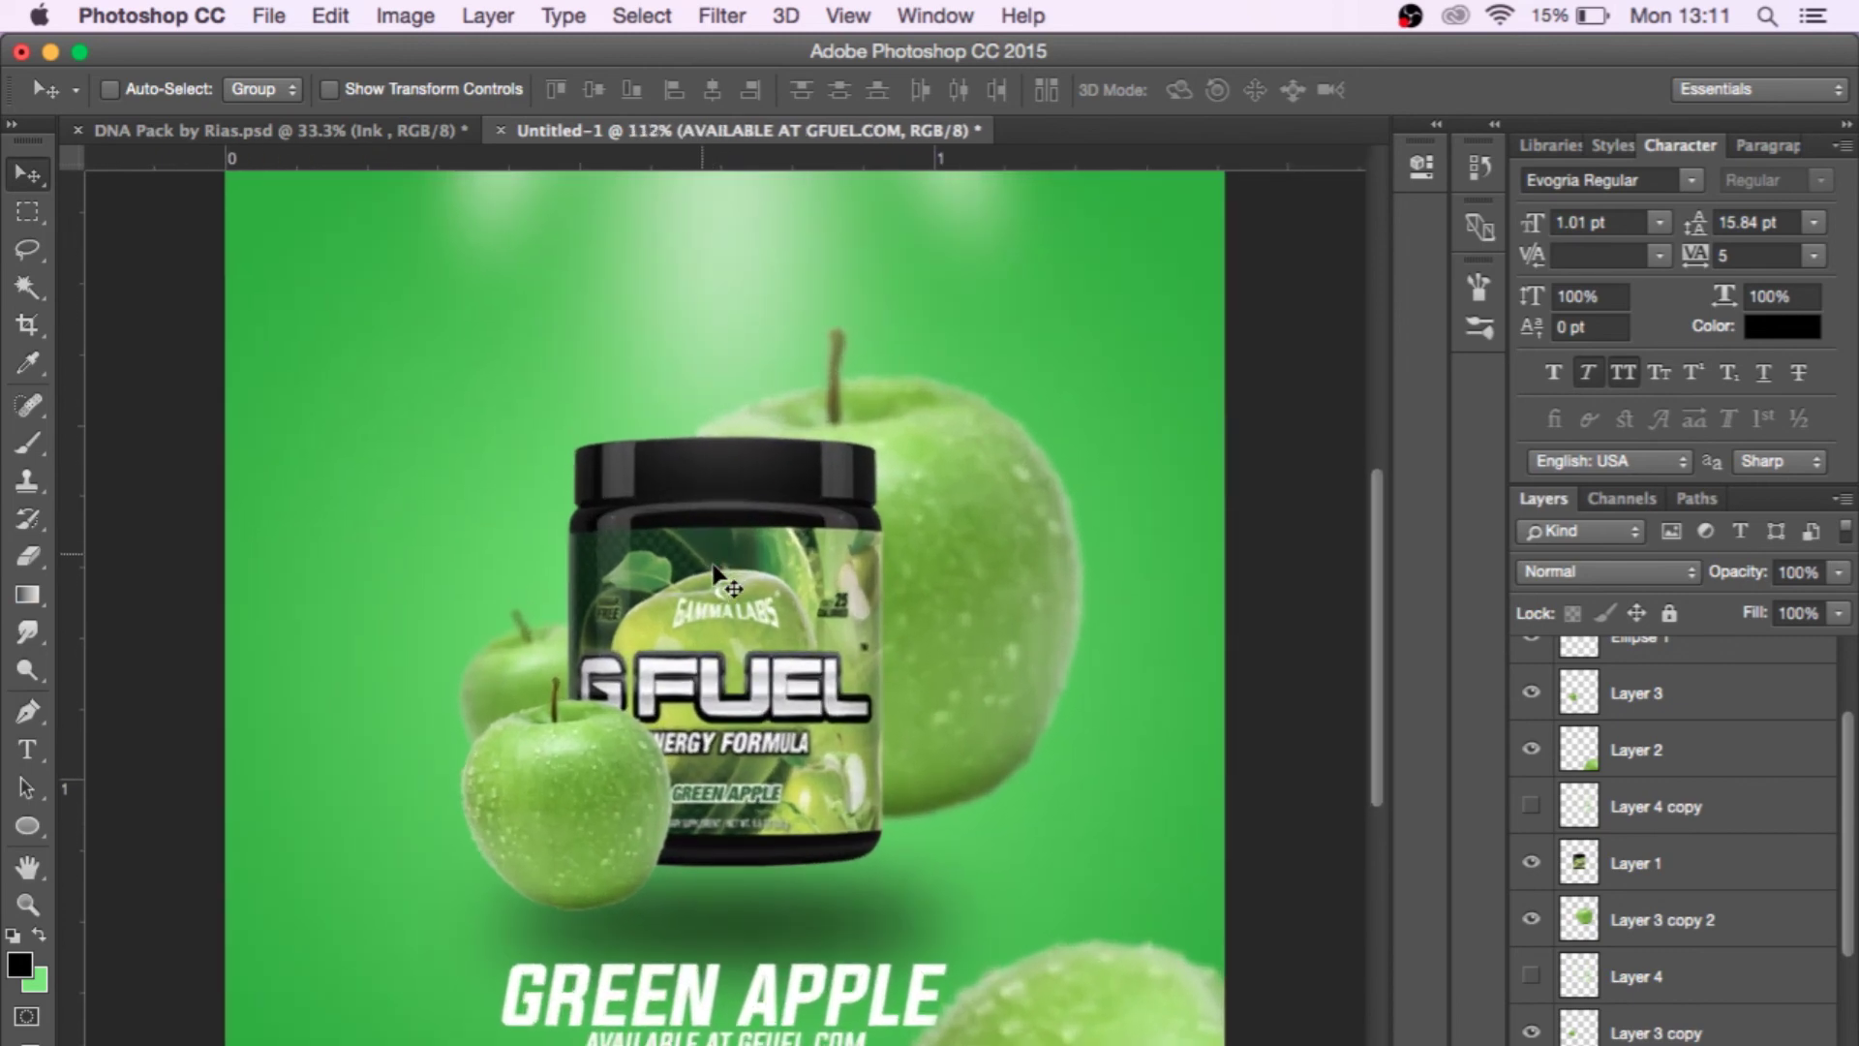
{"action": "scroll", "coordinate": [713, 569], "scroll_direction": "down", "scroll_amount": 1}
{"action": "scroll", "coordinate": [714, 565], "scroll_direction": "down", "scroll_amount": 1}
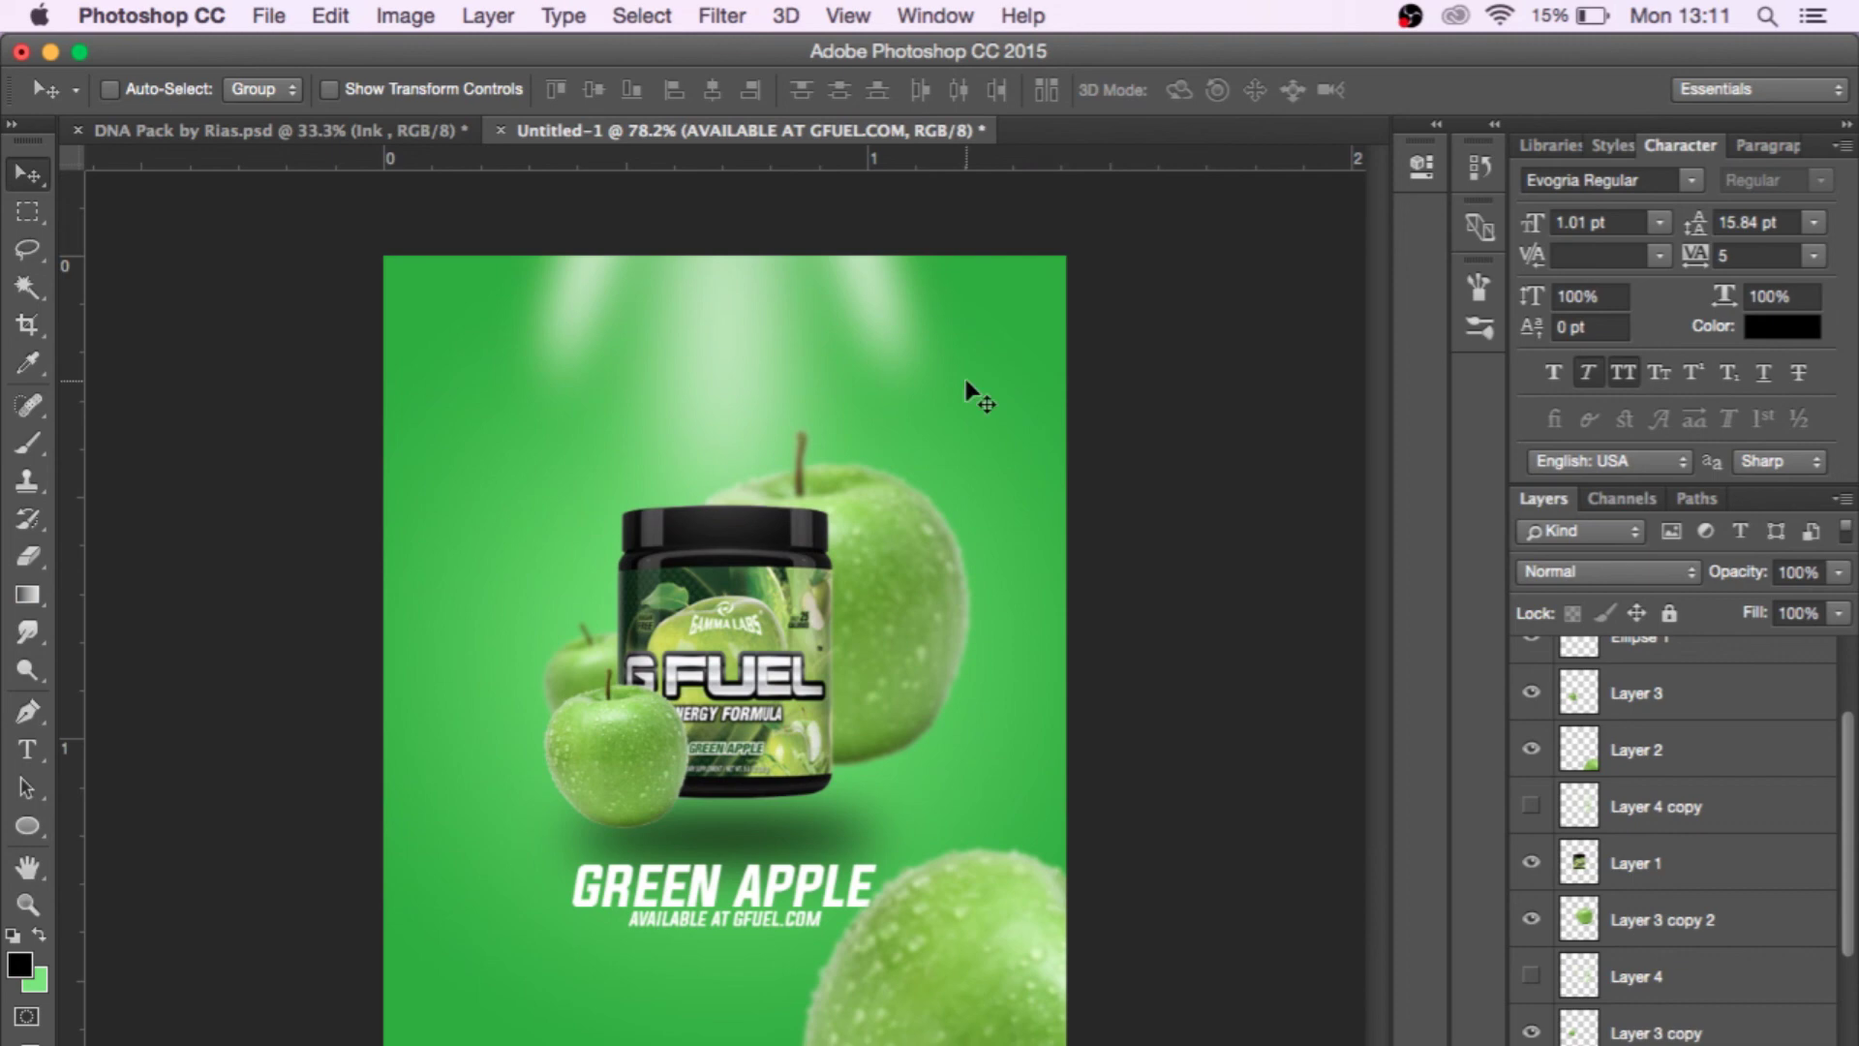
{"action": "scroll", "coordinate": [732, 464], "scroll_direction": "down", "scroll_amount": 1}
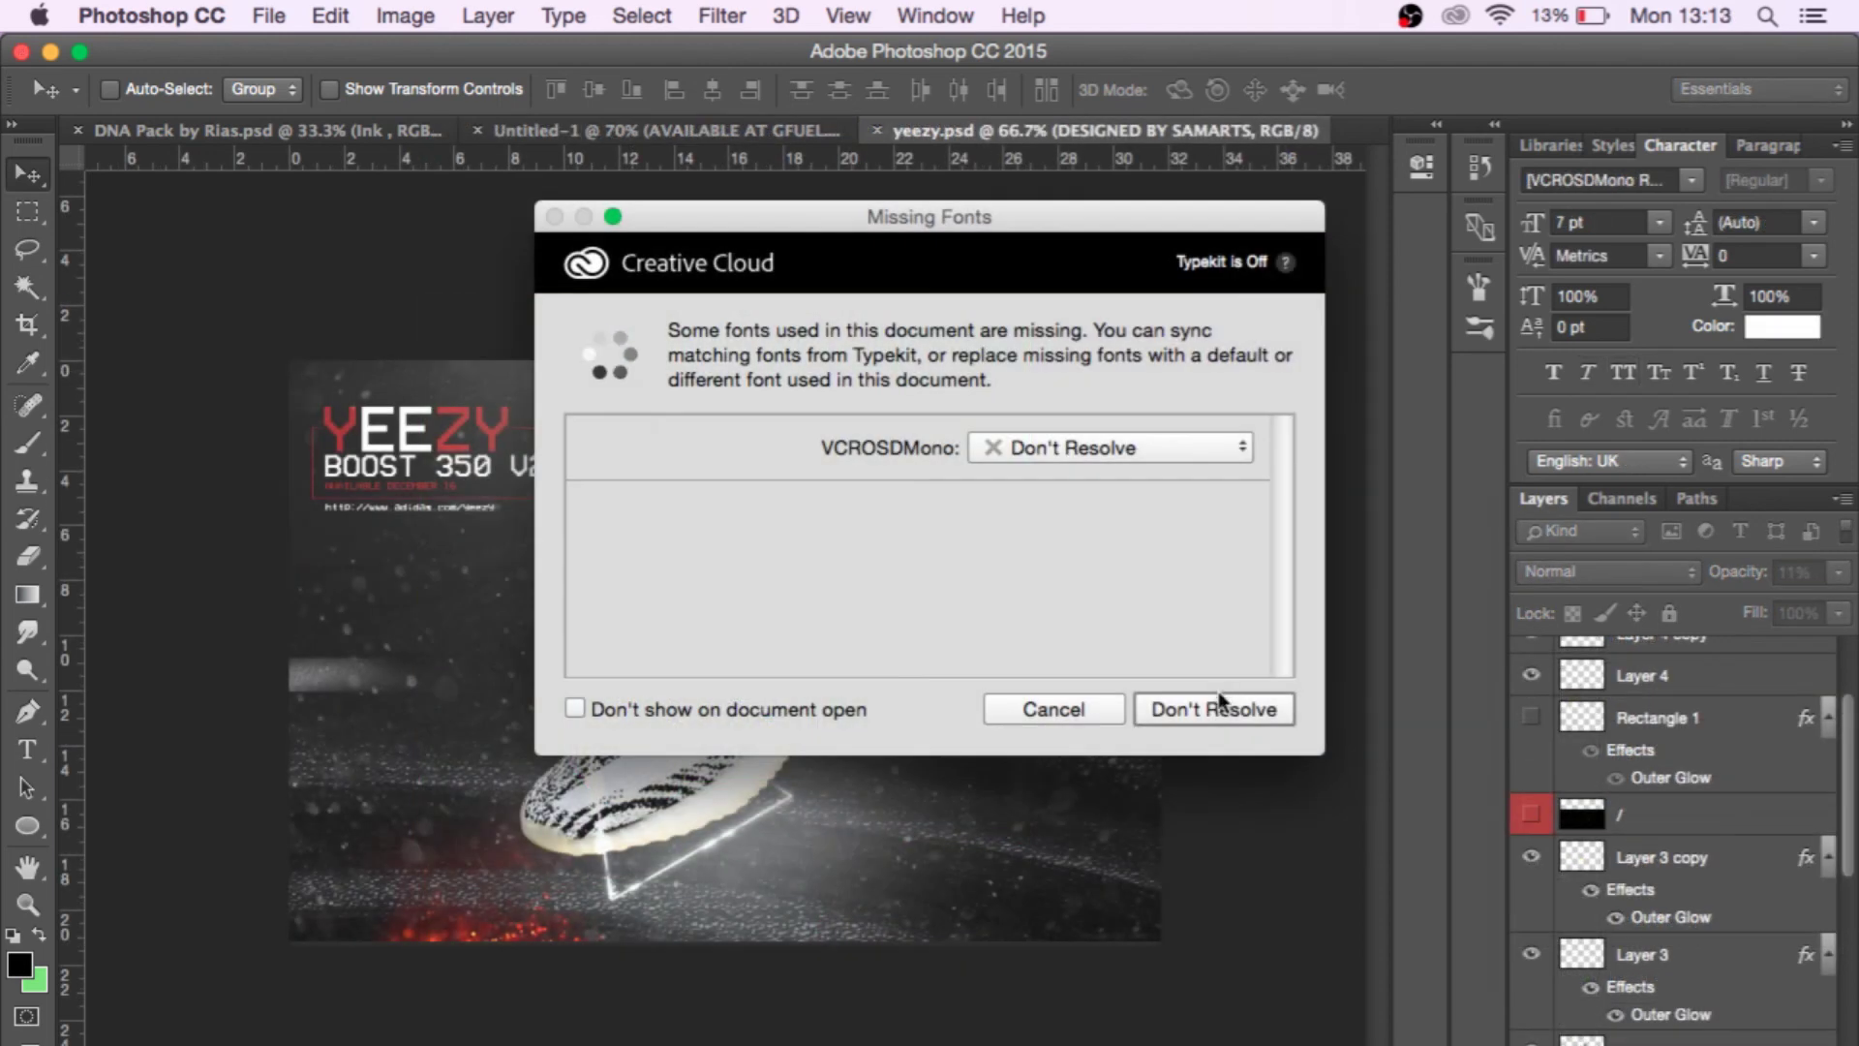
{"action": "left_click", "coordinate": [1227, 705]}
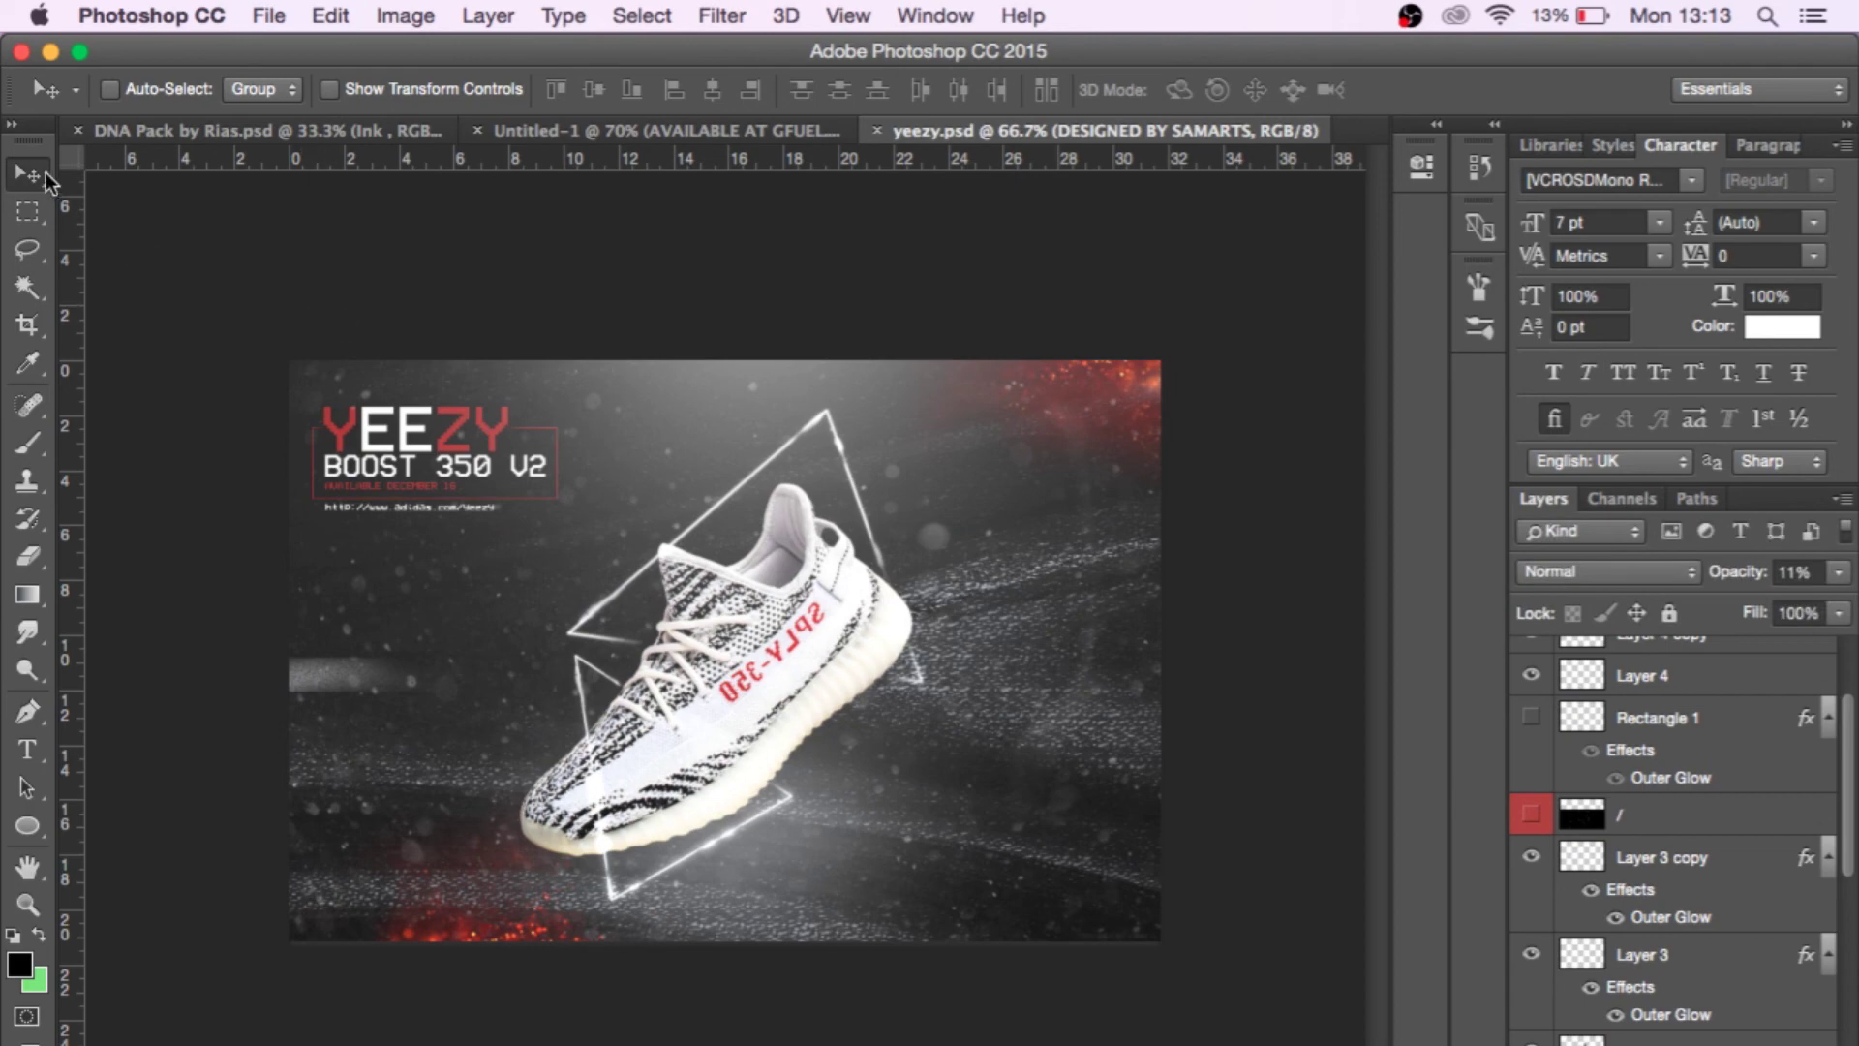
{"action": "key", "text": "super+equal"}
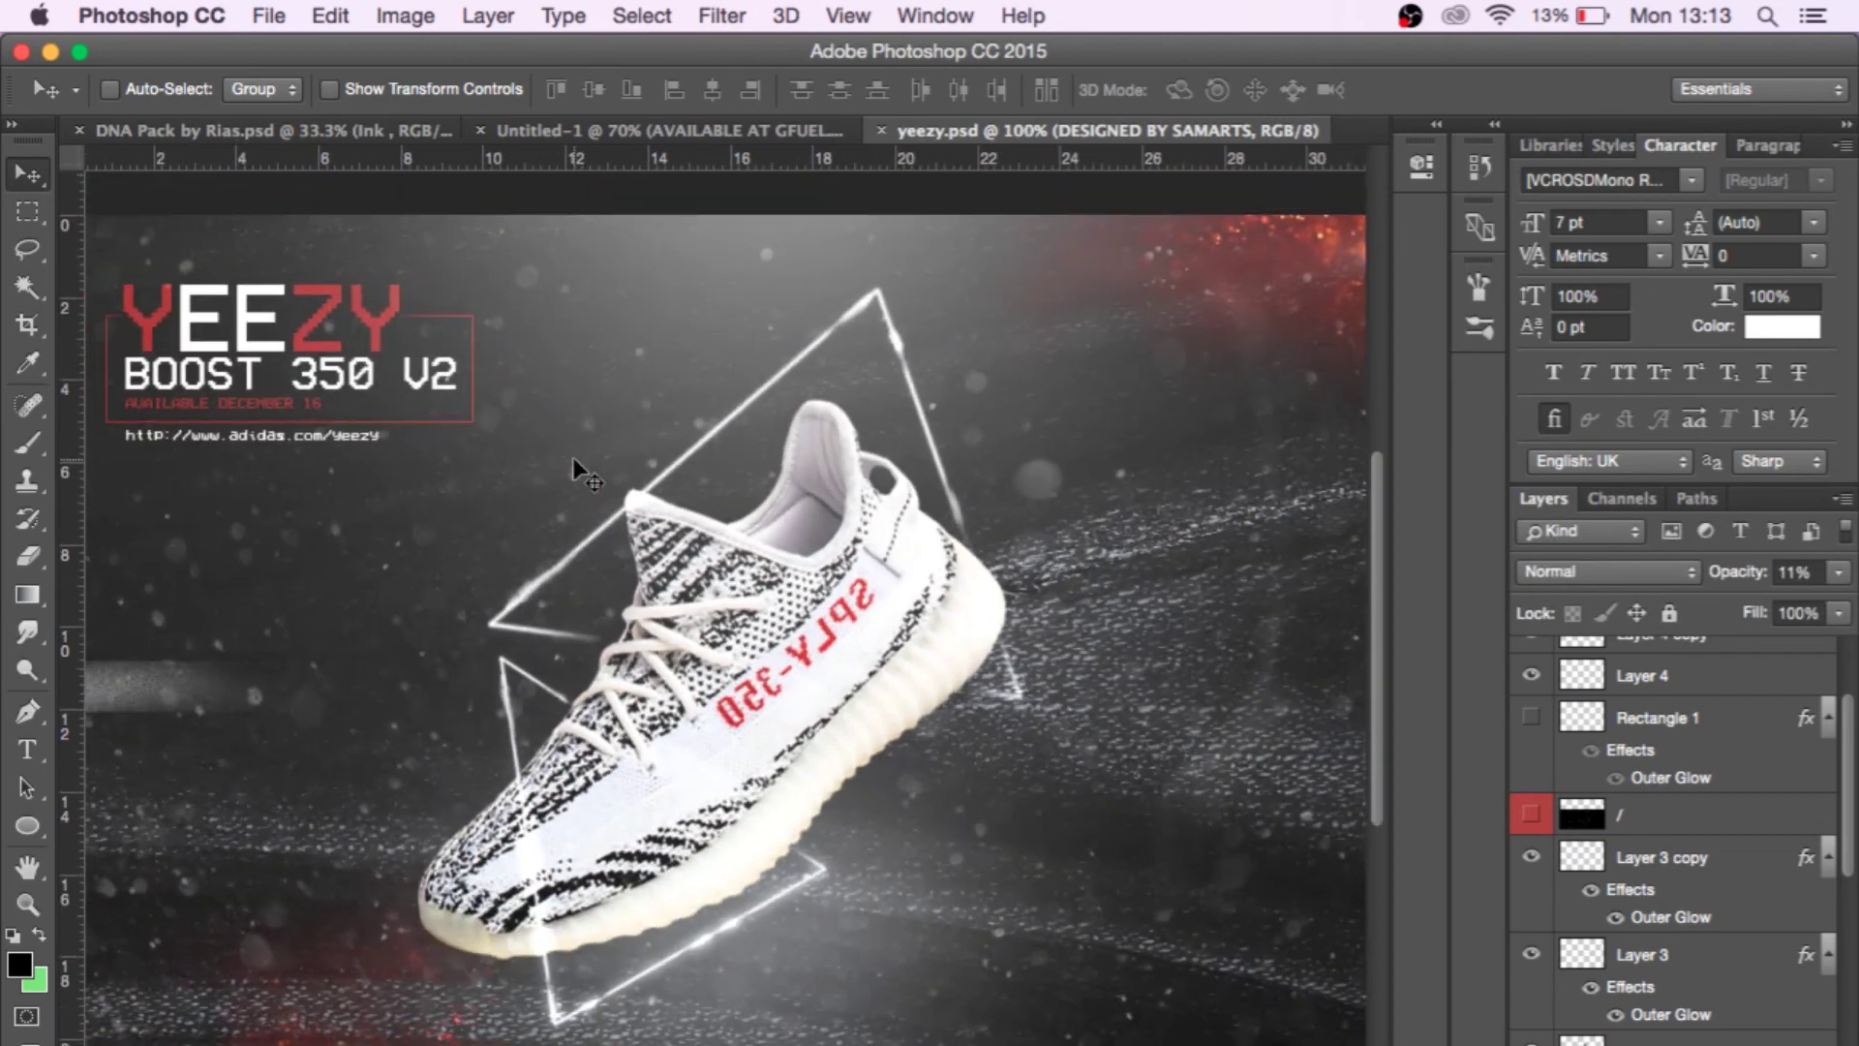
{"action": "scroll", "coordinate": [572, 457], "scroll_direction": "down", "scroll_amount": 2}
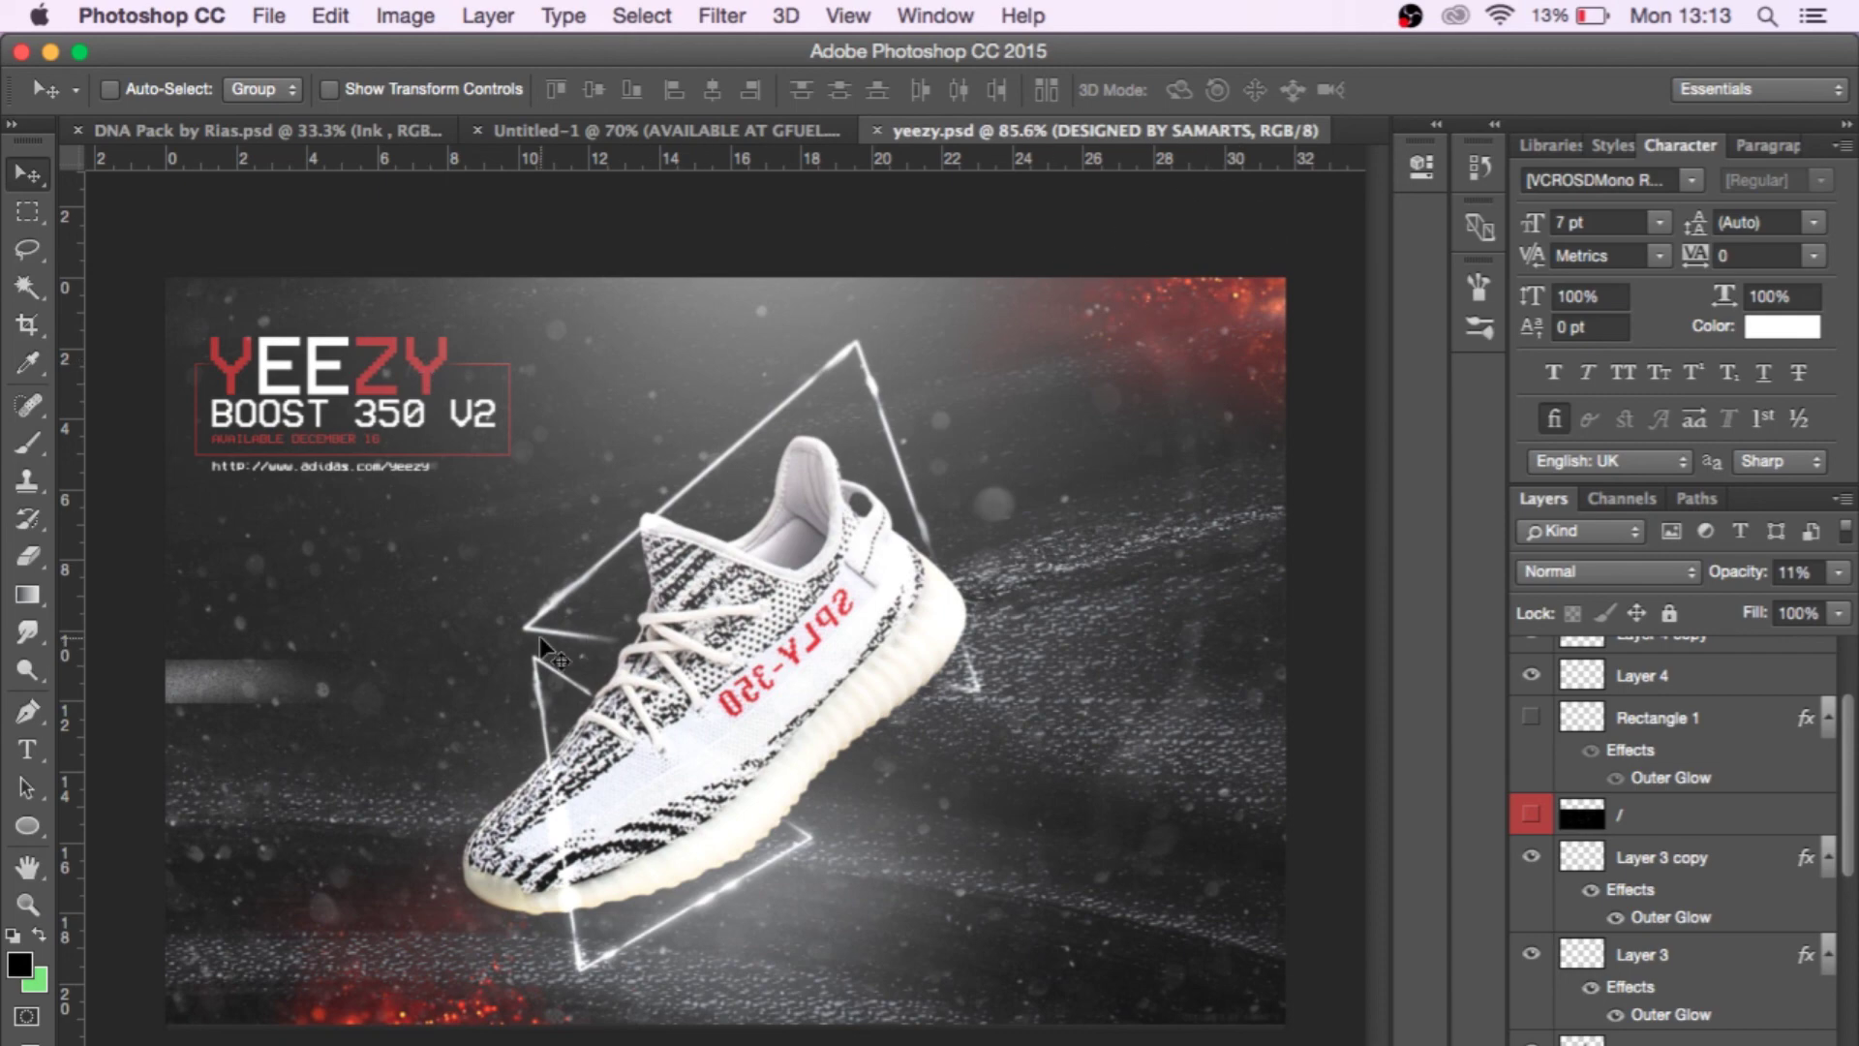
Bring OBS to the front from Launchpad.
{"action": "key", "text": "F4"}
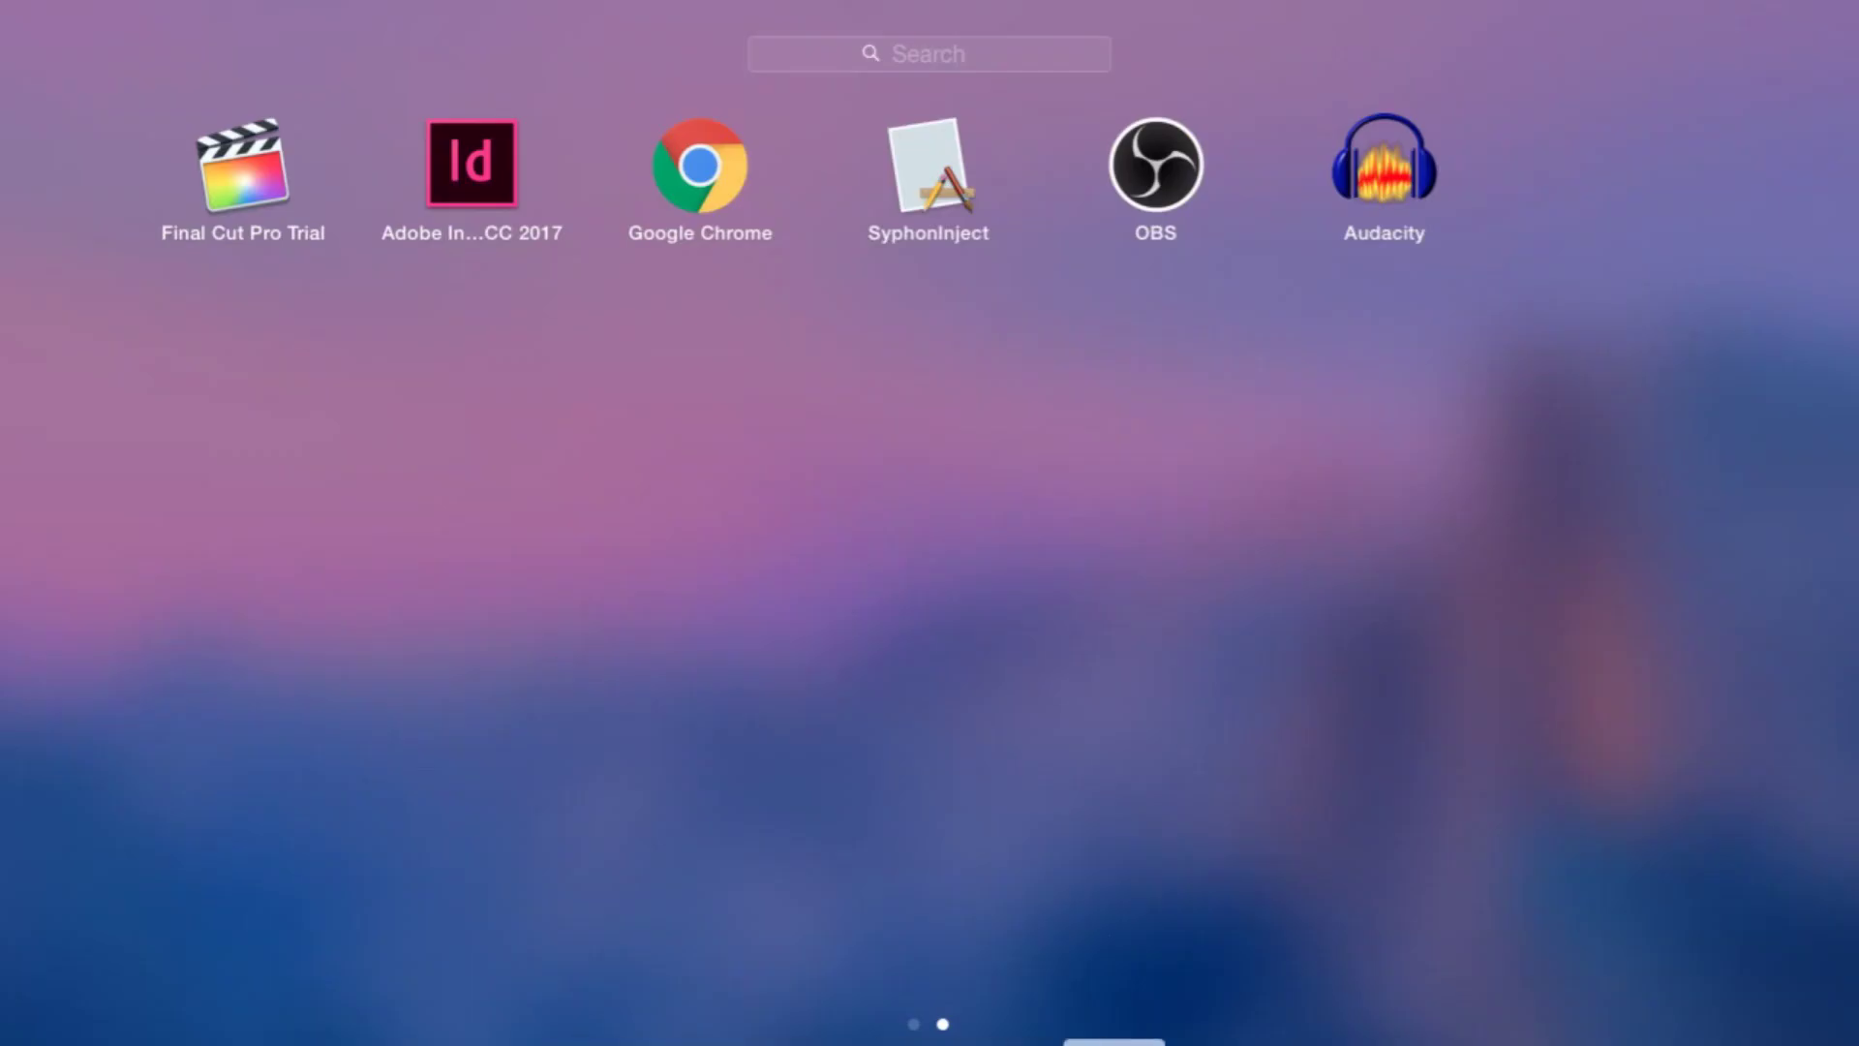
{"action": "left_click", "coordinate": [1156, 164]}
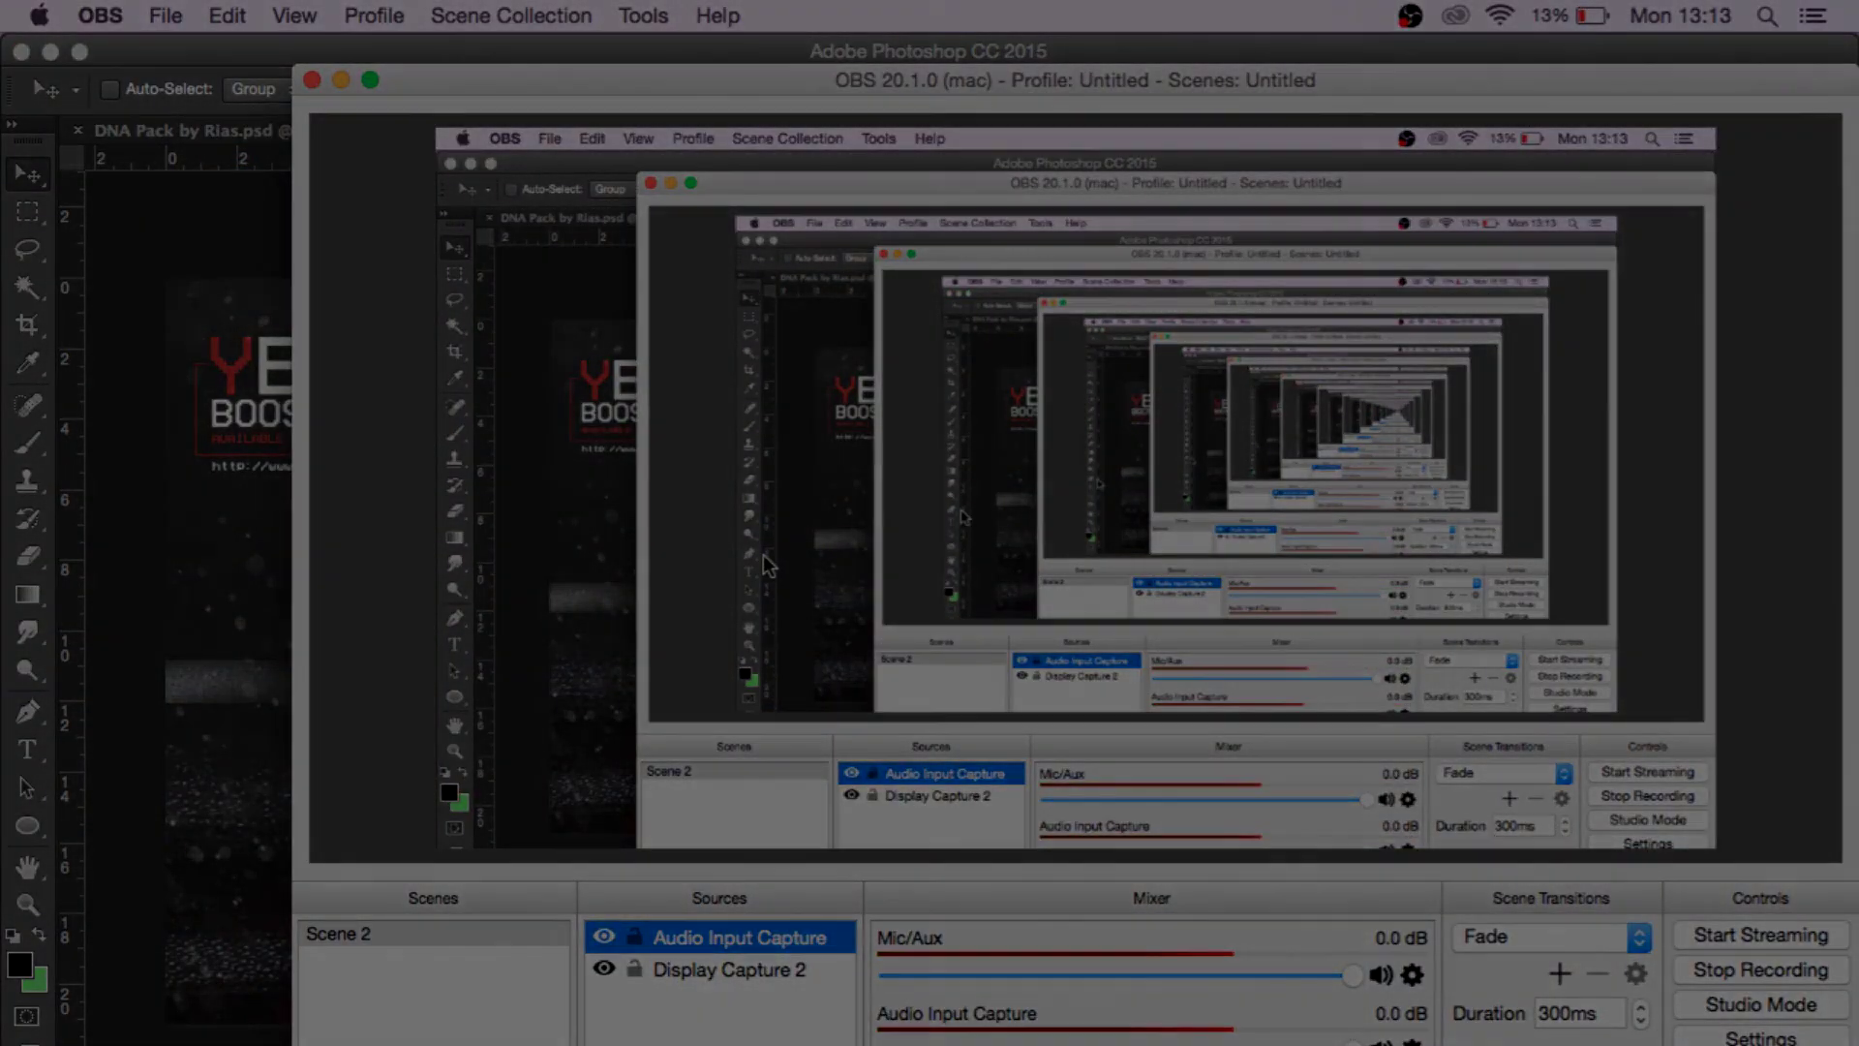